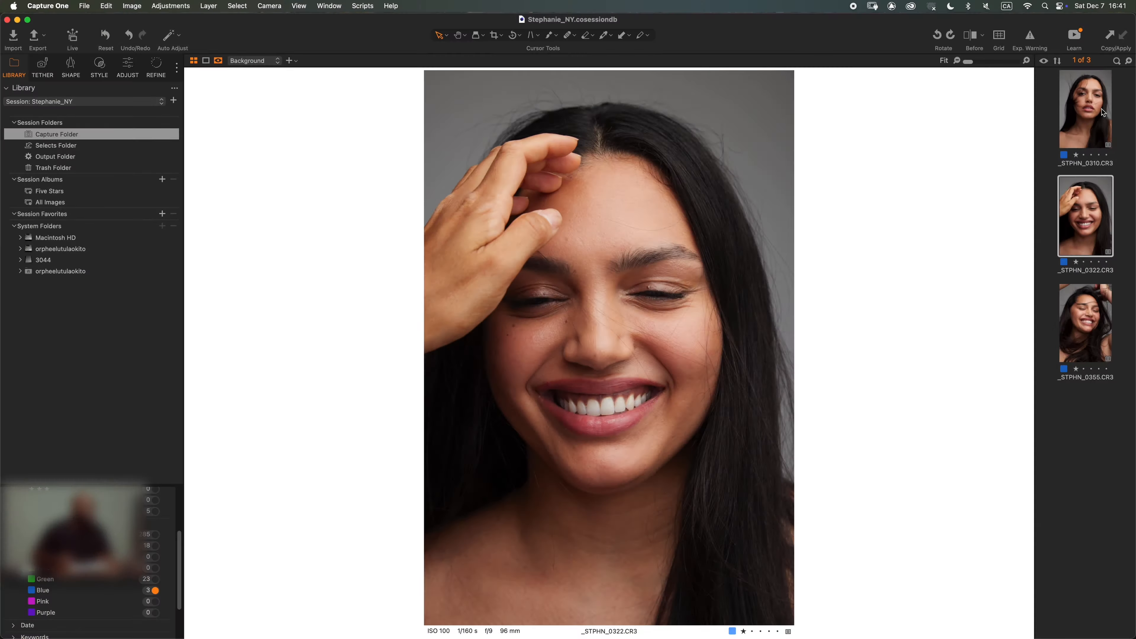
Step: Select the _STPHN_0310 portrait for editing and check its face up close
key("Down")
key("Up")
key("Up")
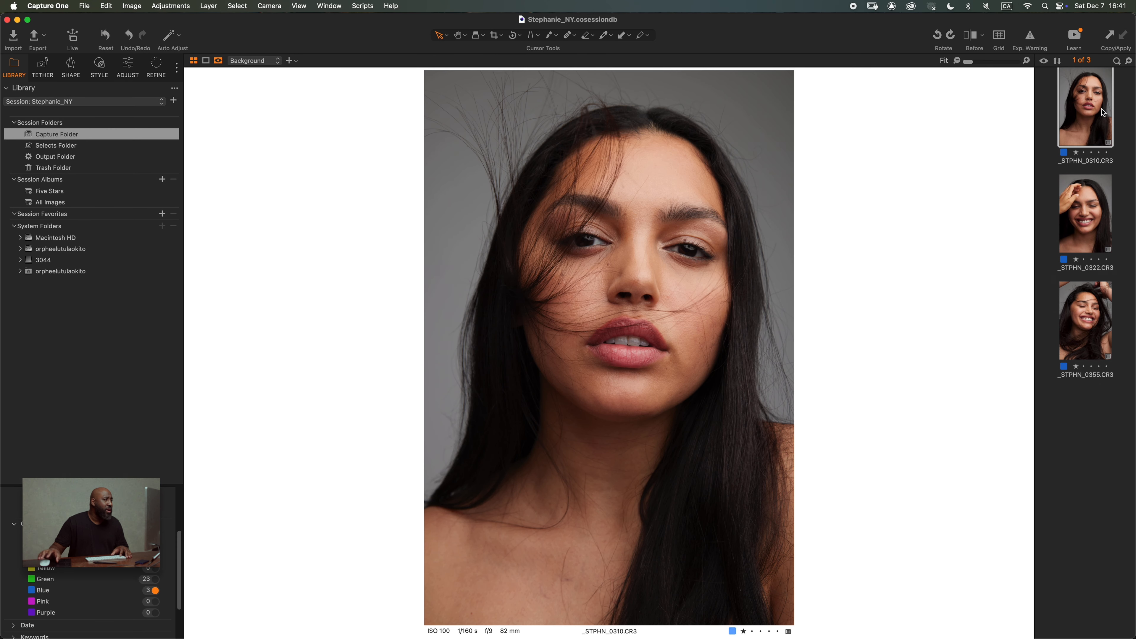
scroll(659, 247, "up", 10)
scroll(659, 246, "down", 8)
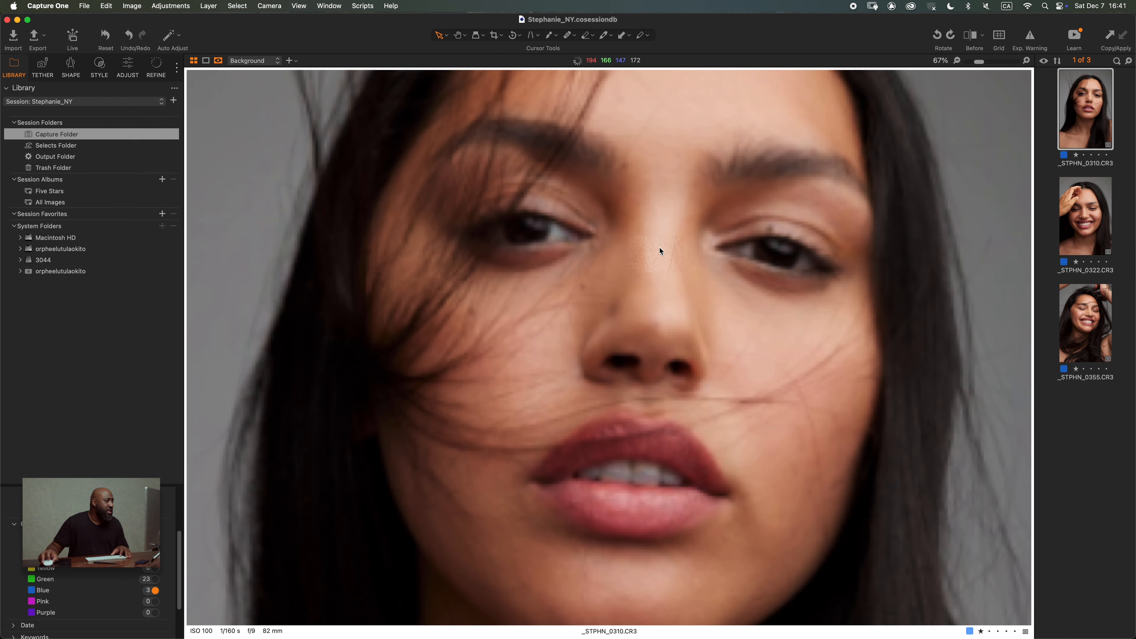
scroll(659, 247, "down", 2)
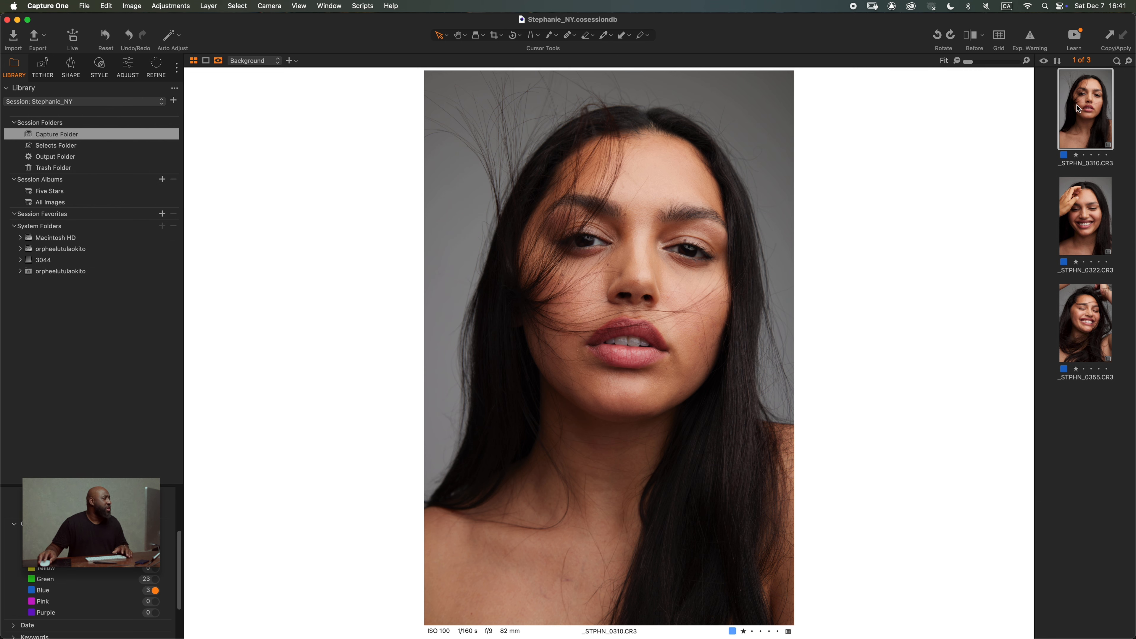
Step: Export the portrait with the 16-bit PSD, ProPhoto, 8192 px long-edge recipe, set to open in Adobe Photoshop 2025
key("super+shift+e")
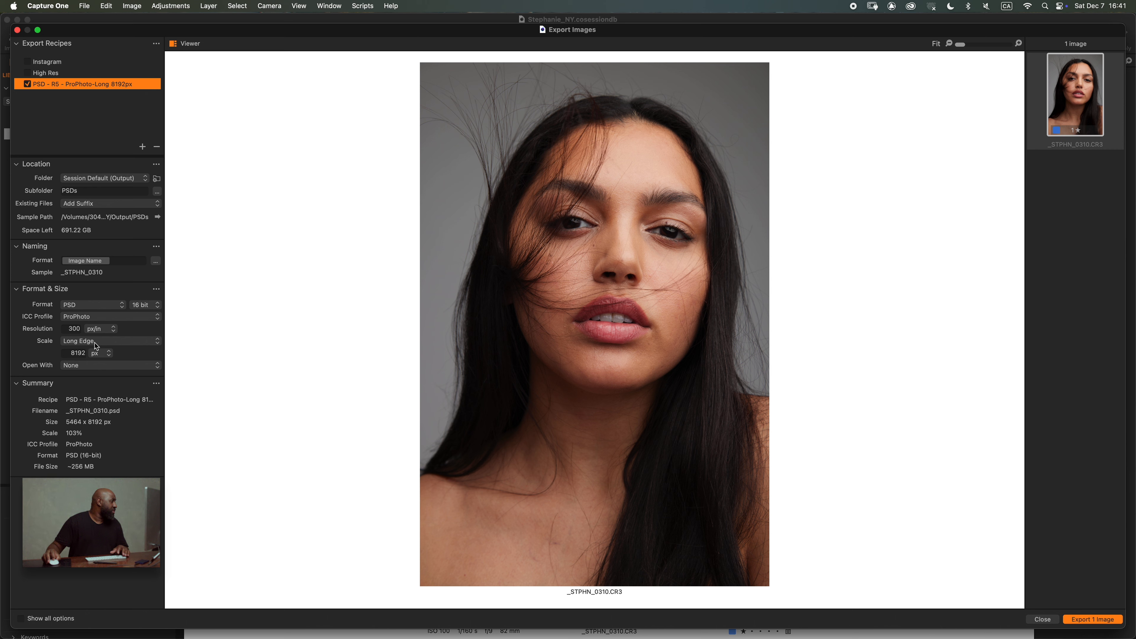
left_click(75, 306)
left_click(76, 307)
left_click(92, 318)
left_click(91, 317)
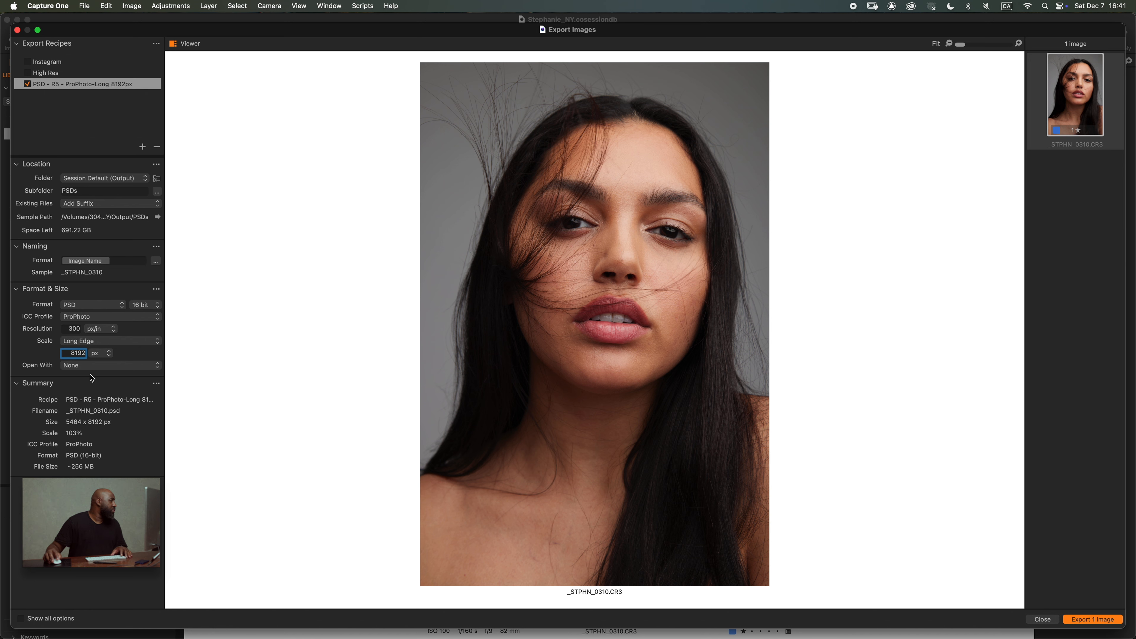
left_click(84, 366)
left_click(119, 383)
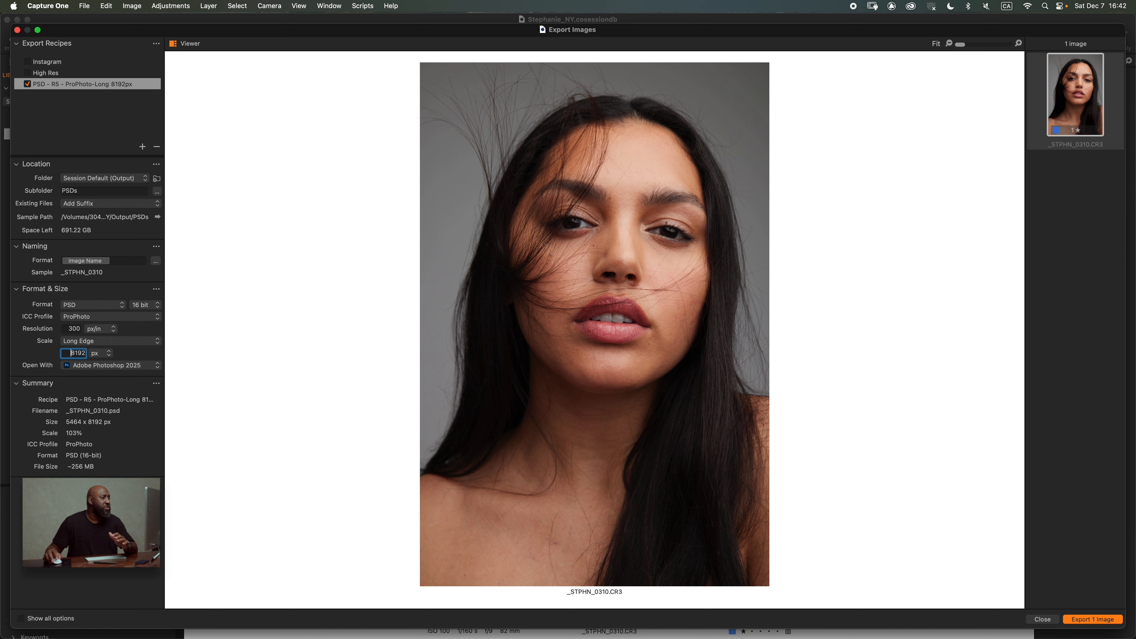
left_click(1093, 620)
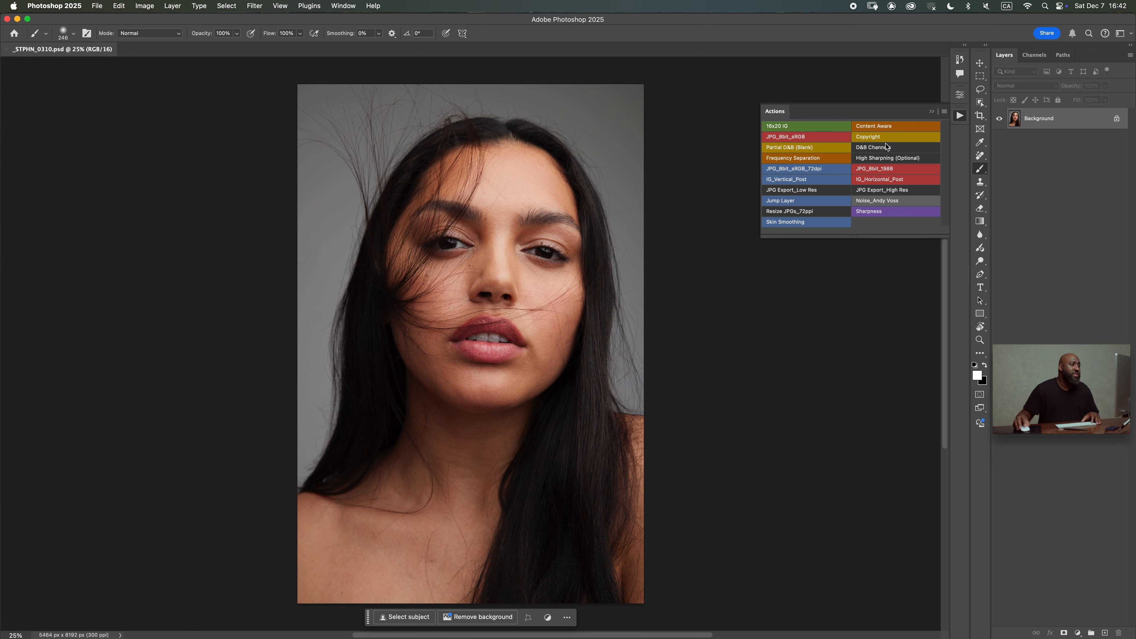
Step: Apply the Copyright action to the portrait and collapse the list of actions
left_click(884, 137)
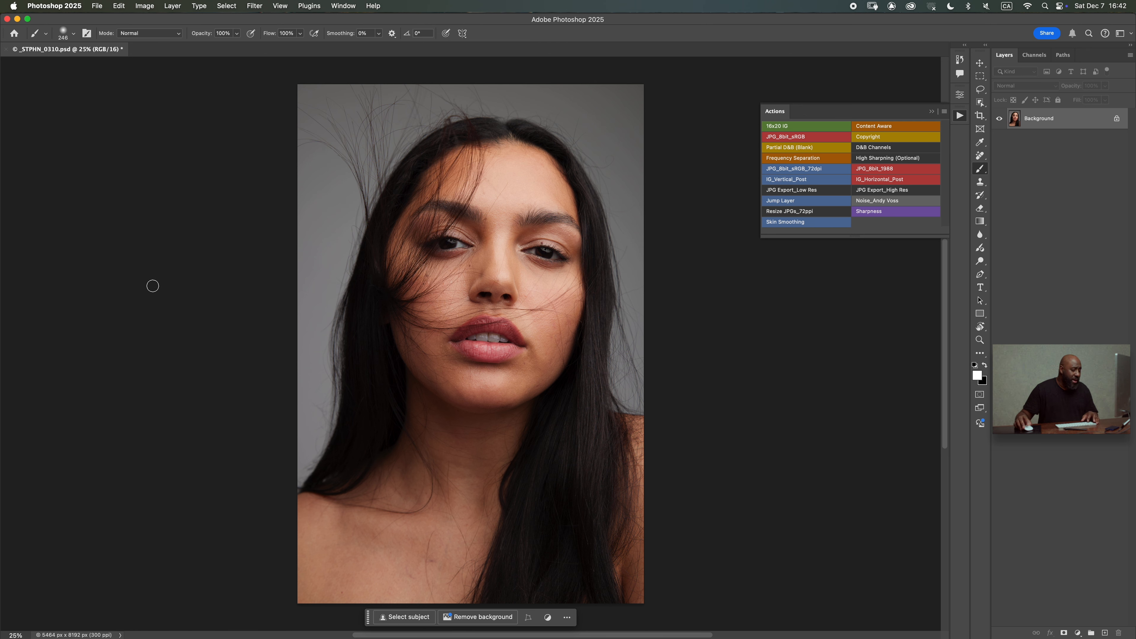
key("super+z")
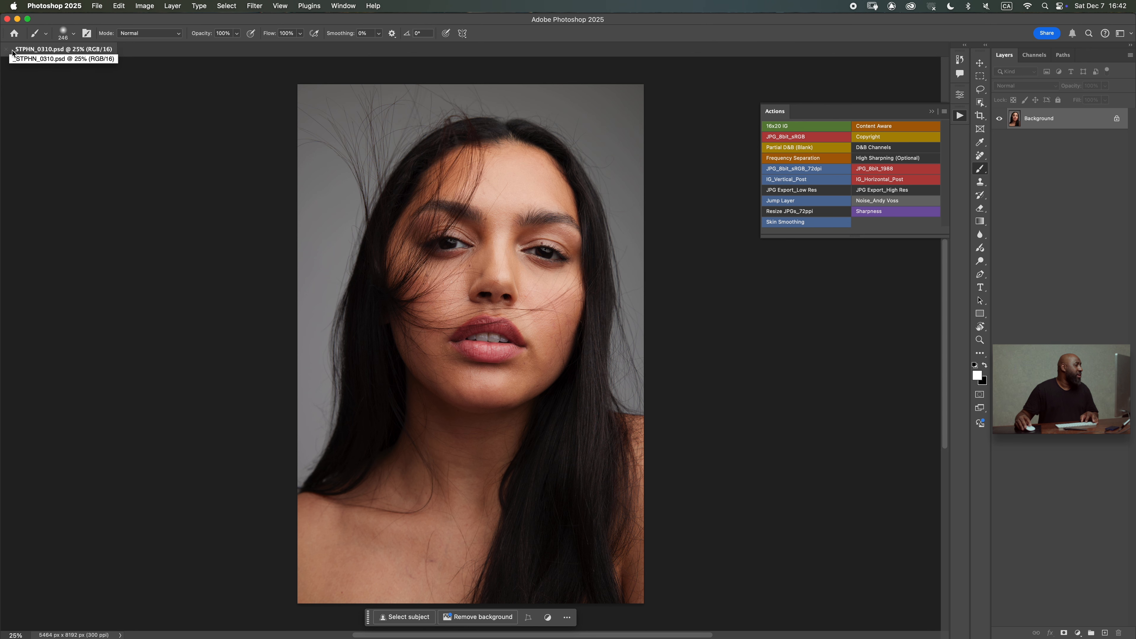
left_click(893, 140)
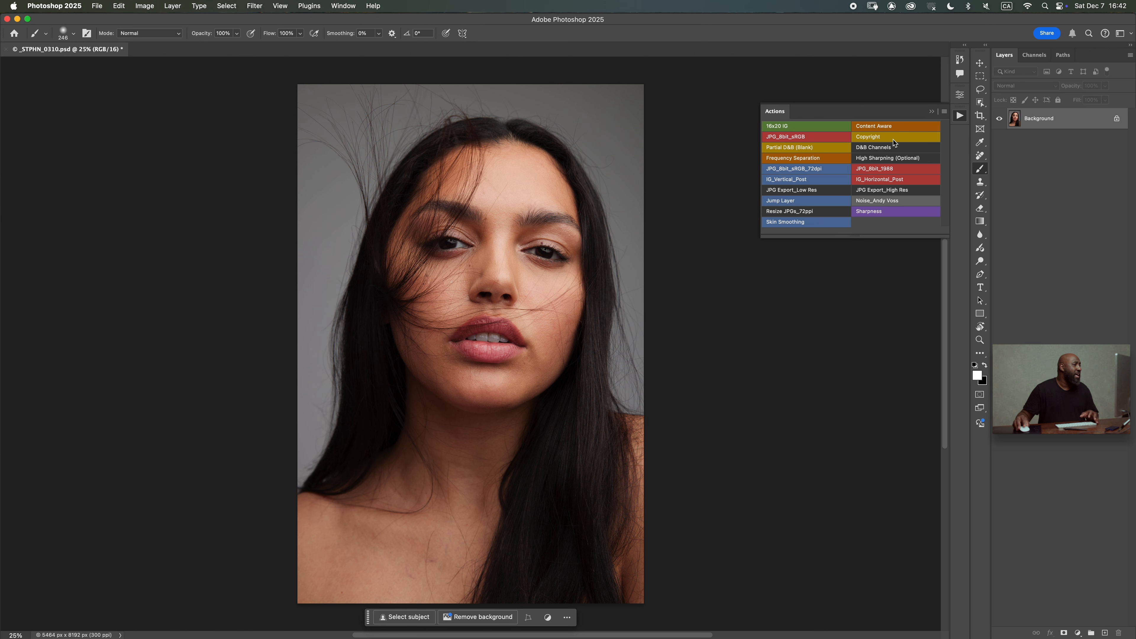
left_click(931, 111)
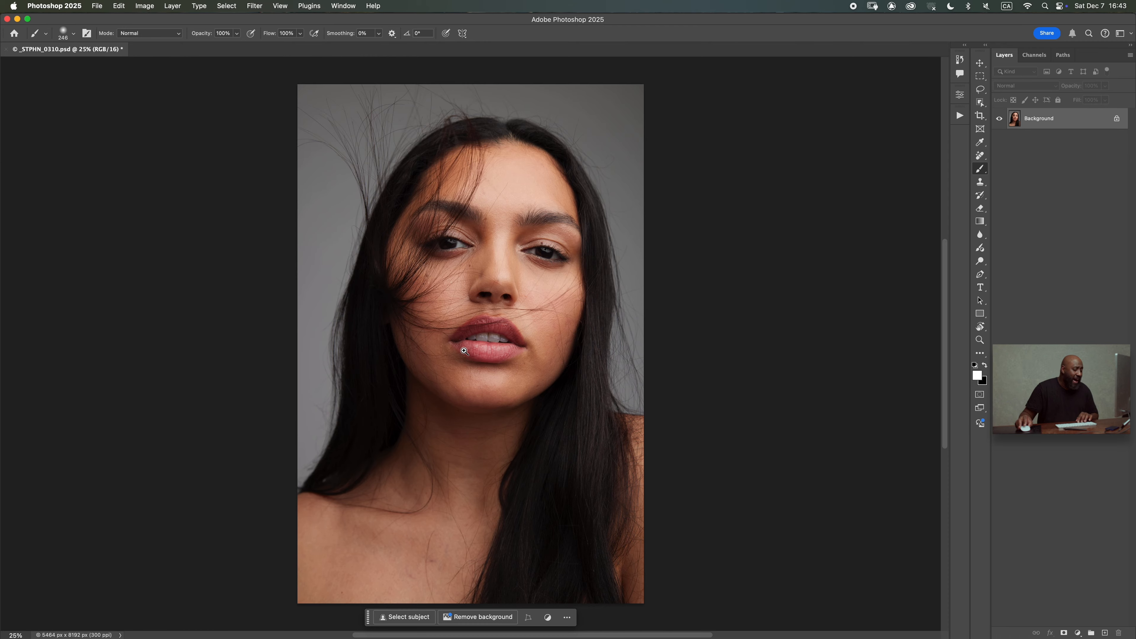
Step: Hide the view Extras on the image enlarged to pixel level
left_click(554, 321)
mouse_move(553, 321)
left_mouse_down()
mouse_move(570, 322)
mouse_move(502, 314)
mouse_move(666, 323)
left_mouse_up()
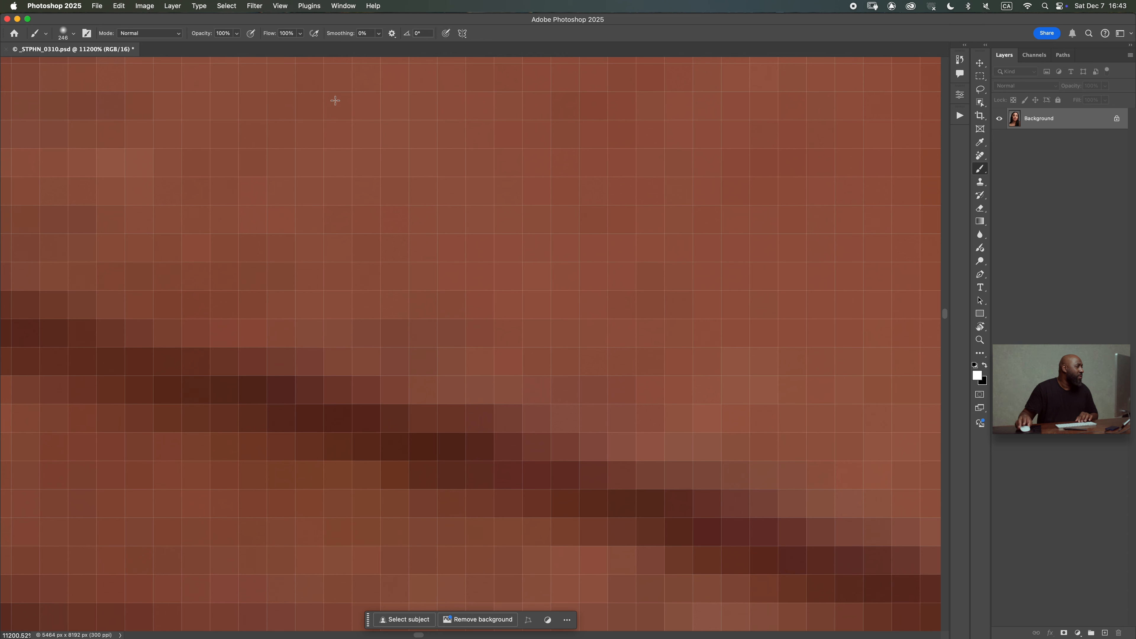
left_click(285, 5)
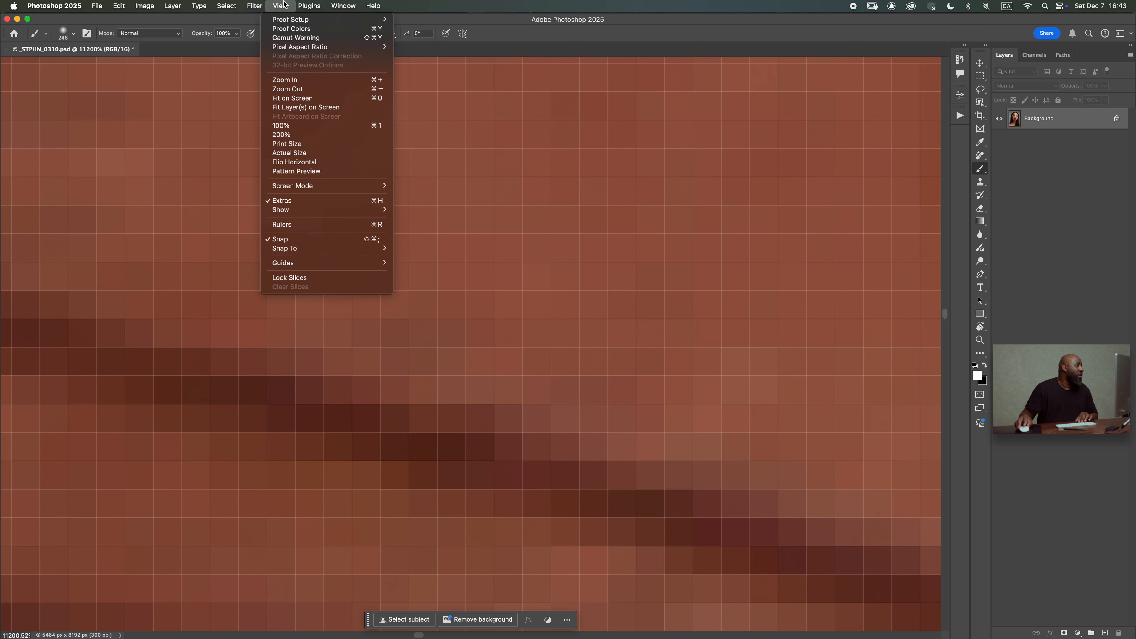
left_click(308, 202)
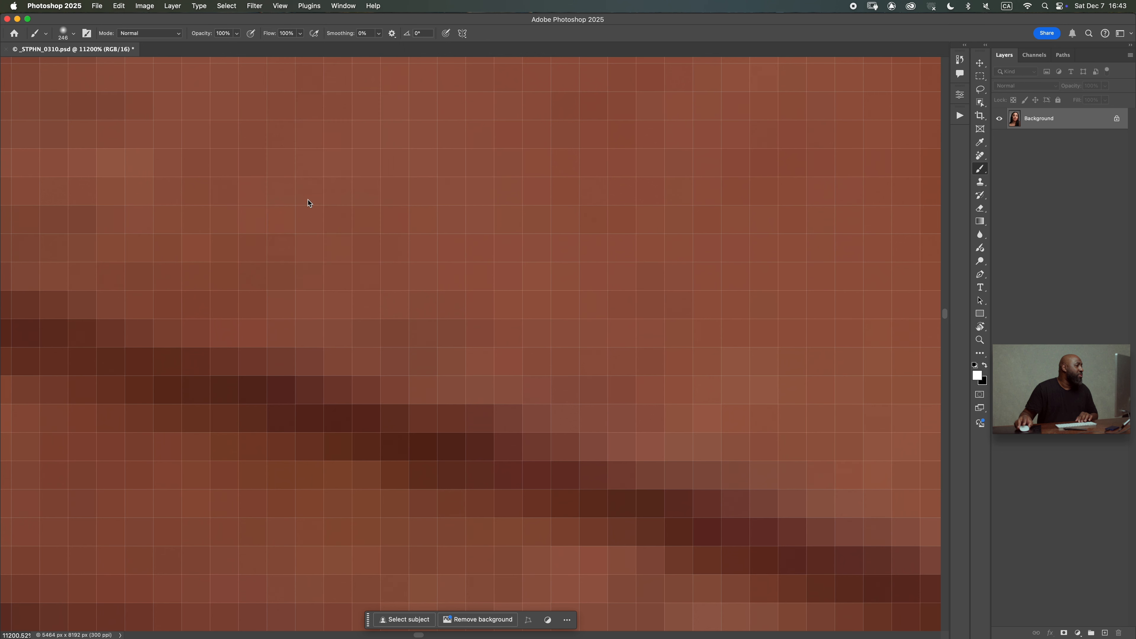
Step: Examine the portrait's skin, stray hairs, eyes, lips and chin at 100% magnification
key("super+minus")
key("super+minus")
key("super+minus")
key("super+minus")
key("super+minus")
key("super+minus")
key("super+minus")
key("super+minus")
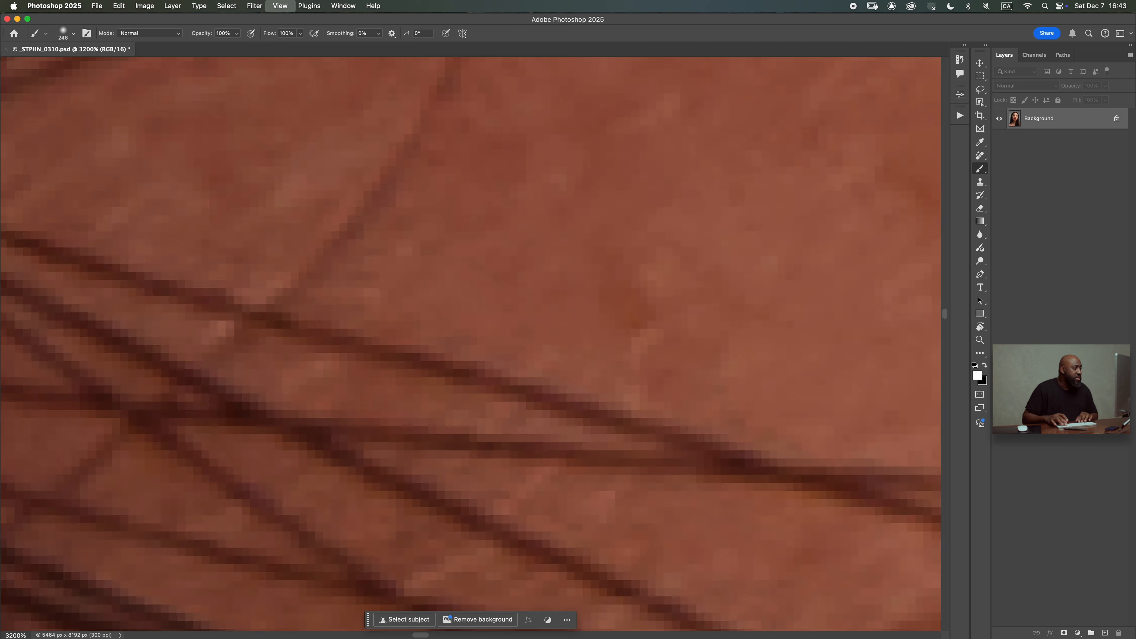
key("super+minus")
key("super+minus")
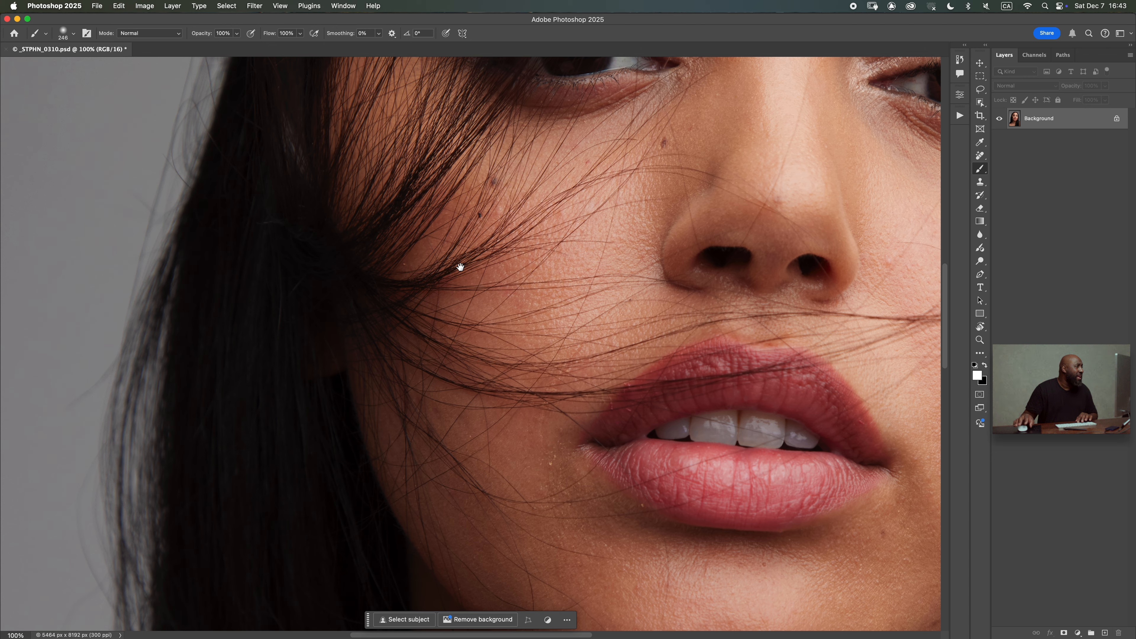
left_click_drag(603, 293, 519, 291)
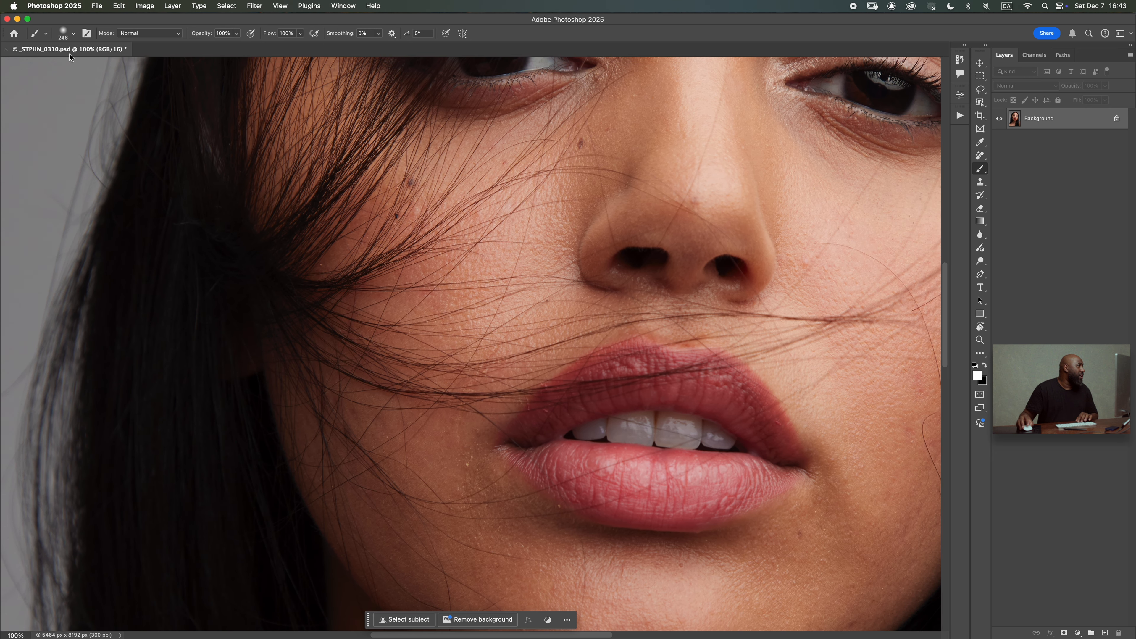
scroll(492, 437, "up", 10)
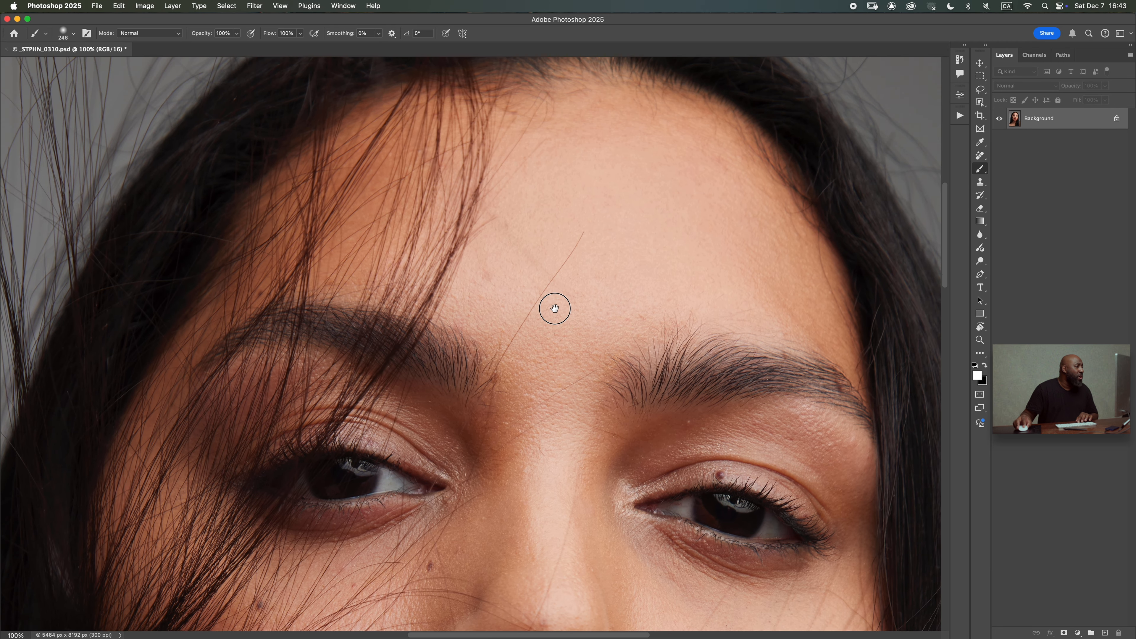
left_click_drag(554, 308, 568, 201)
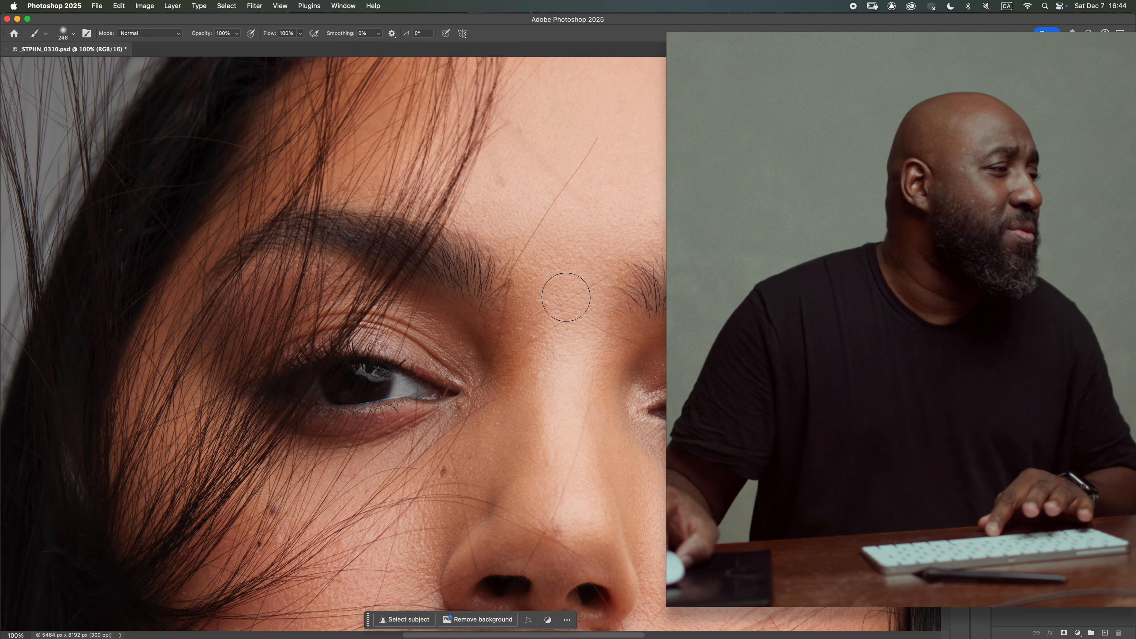
scroll(543, 307, "down", 5)
scroll(594, 327, "down", 3)
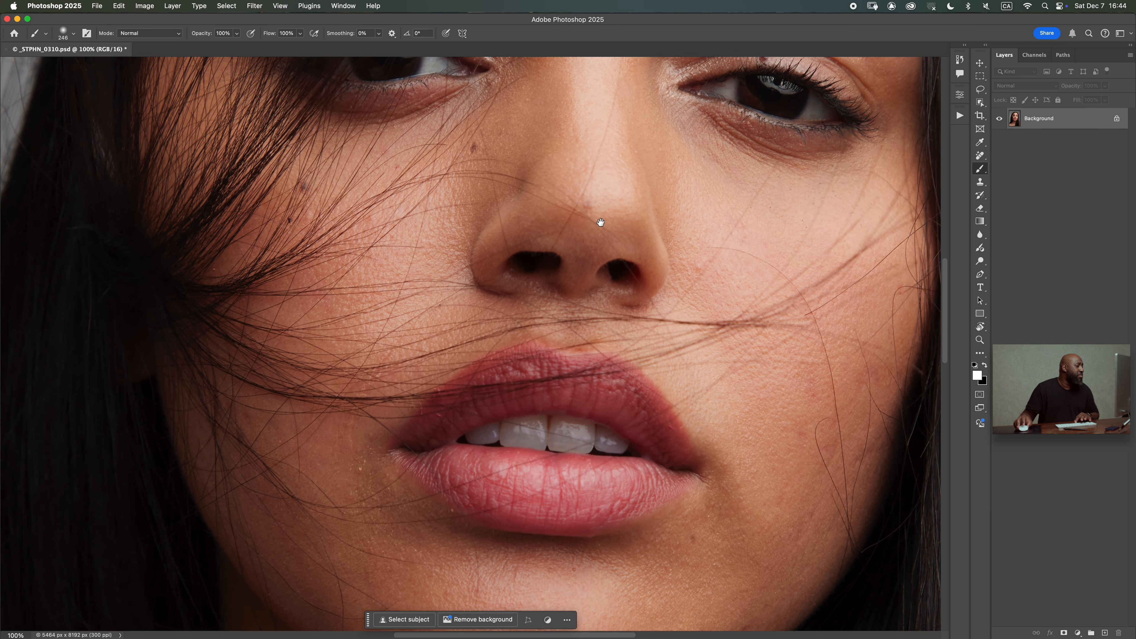
scroll(396, 347, "down", 4)
left_click_drag(385, 296, 406, 294)
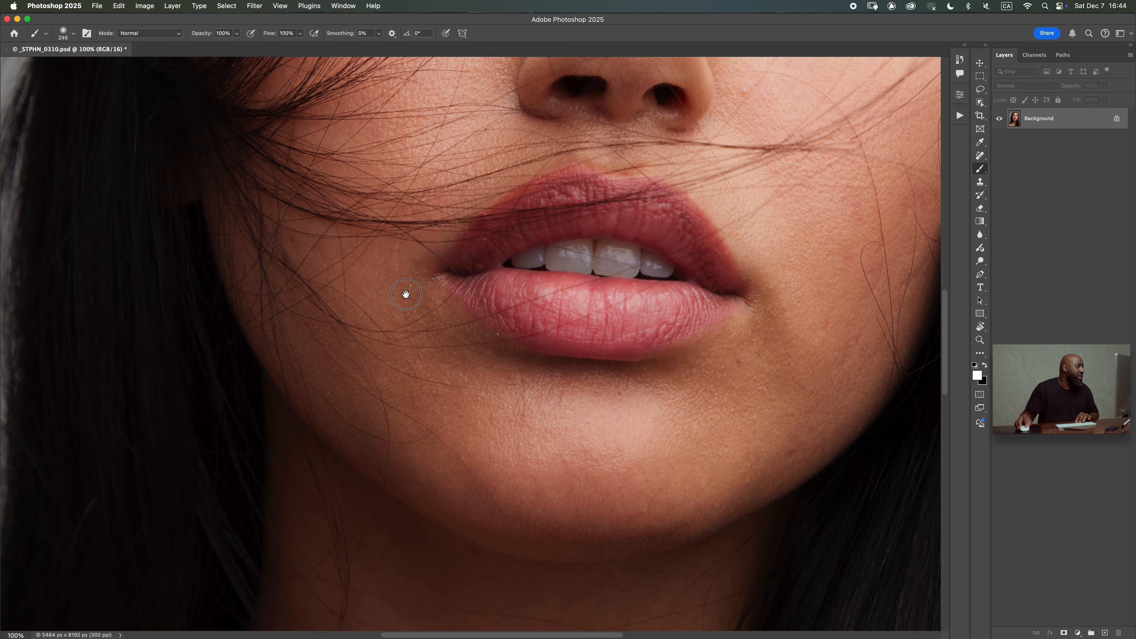
Step: Add an empty layer above the Background and delete the surplus group
left_click(1105, 633)
left_click(1090, 631)
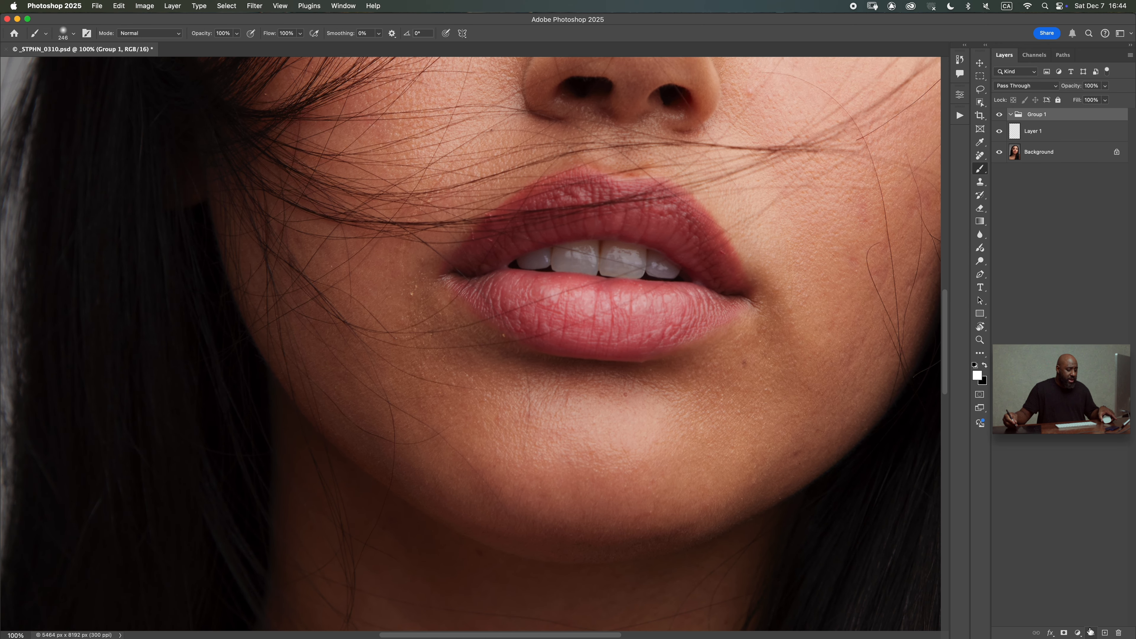
left_click_drag(1038, 116, 1120, 631)
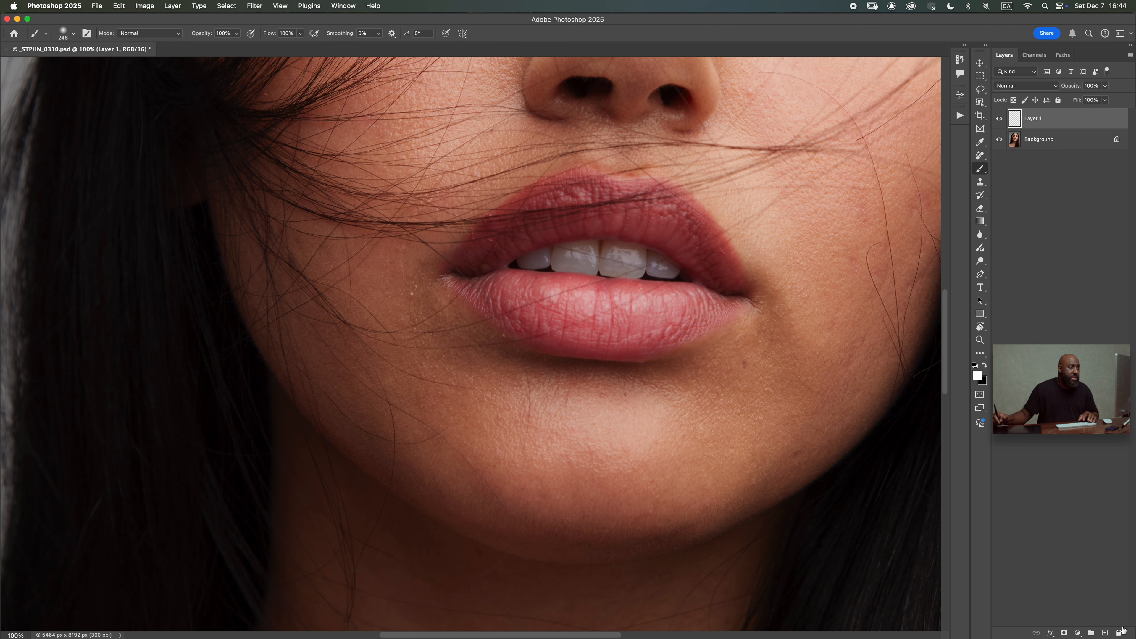
Step: With a small red brush, circle the blemishes beside the mouth corner and on the lips, and mark the skin below
left_click_drag(410, 298, 495, 297)
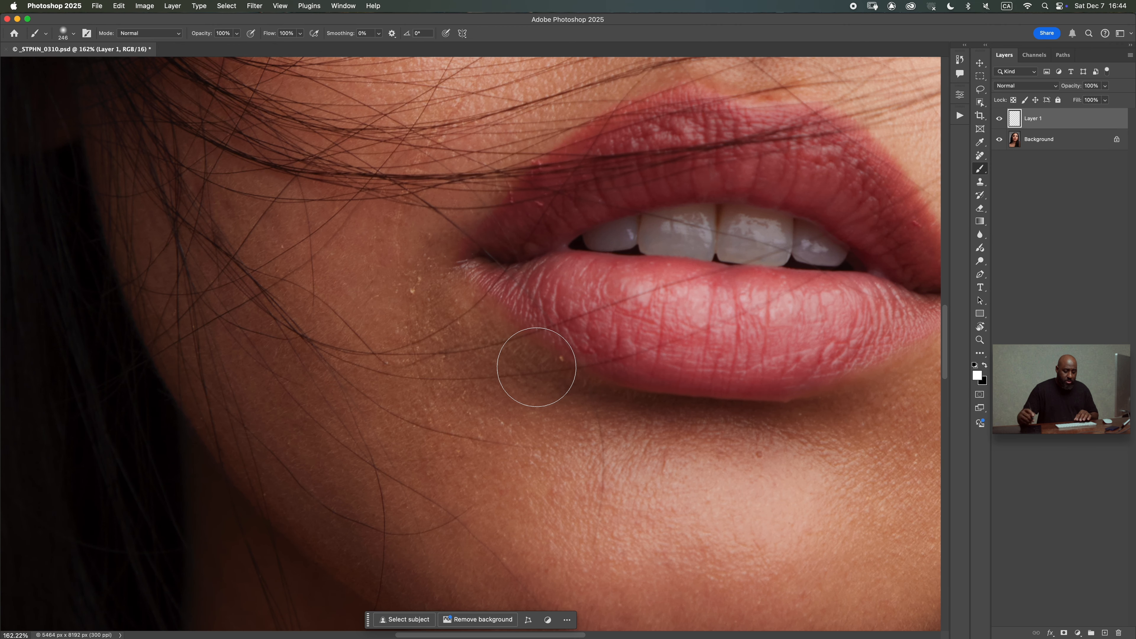
mouse_move(413, 286)
left_mouse_down()
mouse_move(356, 297)
mouse_move(463, 297)
mouse_move(385, 291)
mouse_move(404, 273)
left_mouse_up()
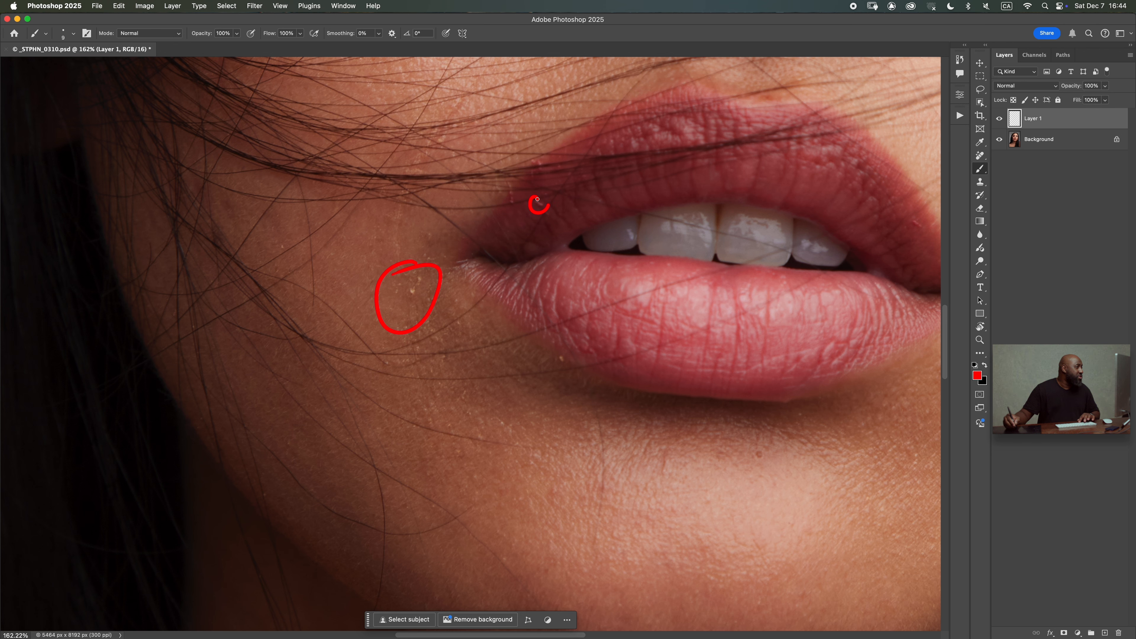
left_click_drag(537, 156, 547, 169)
left_click_drag(509, 456, 555, 309)
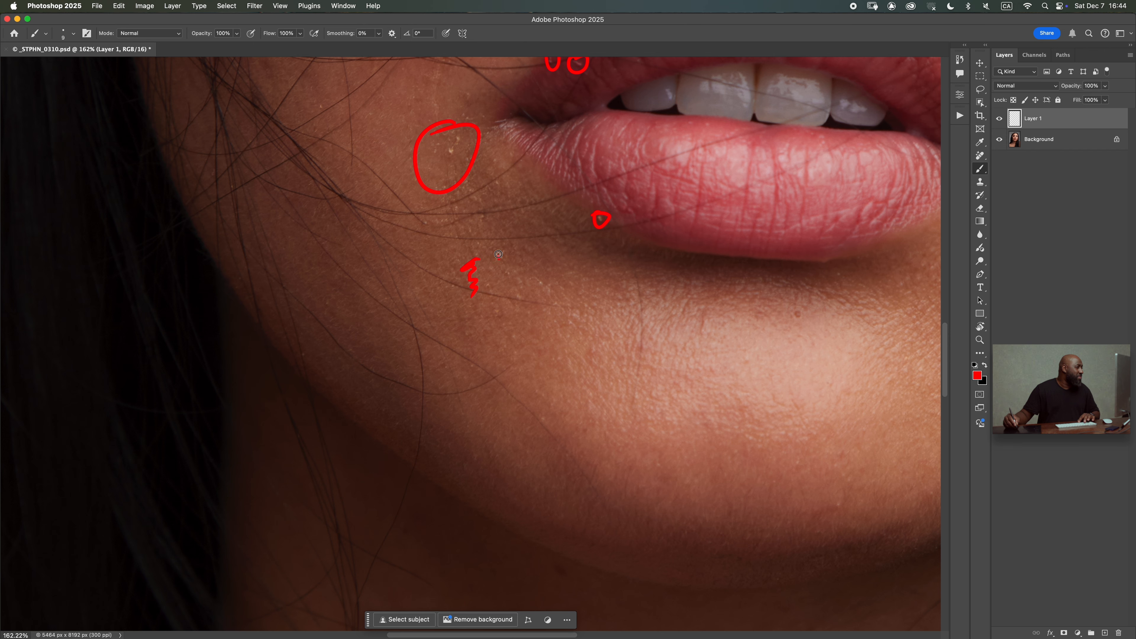
Step: Circle the blemishes on the chin and jaw in red and mark the spot below the mouth corner
left_click_drag(663, 376, 464, 268)
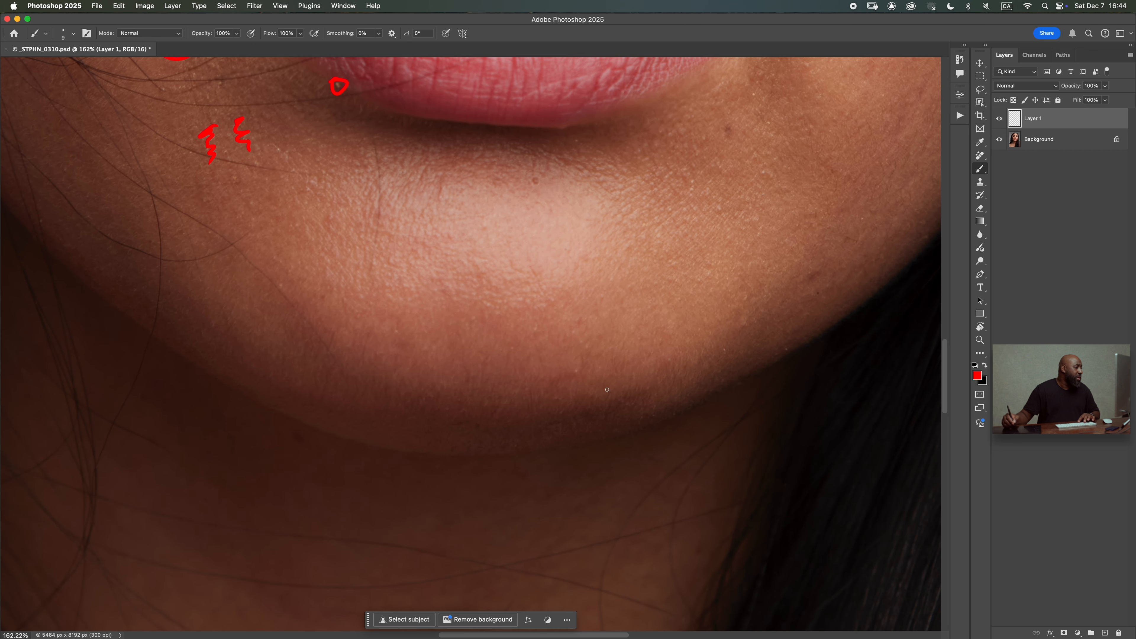
left_click_drag(717, 263, 644, 312)
key("super+z")
left_click_drag(503, 403, 528, 411)
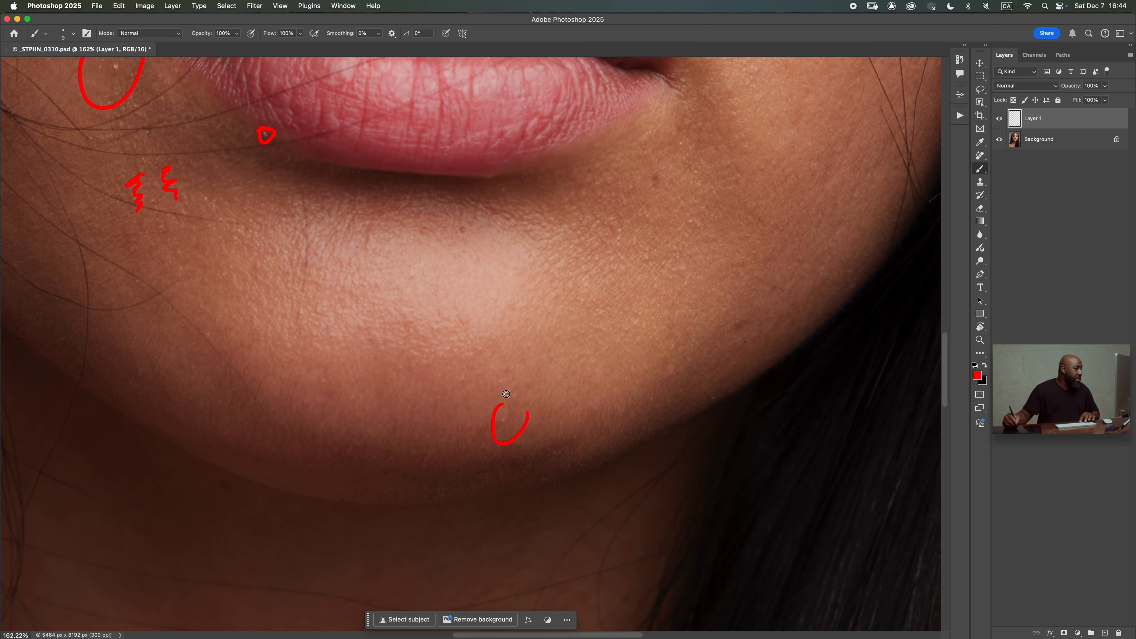
left_click_drag(742, 217, 667, 438)
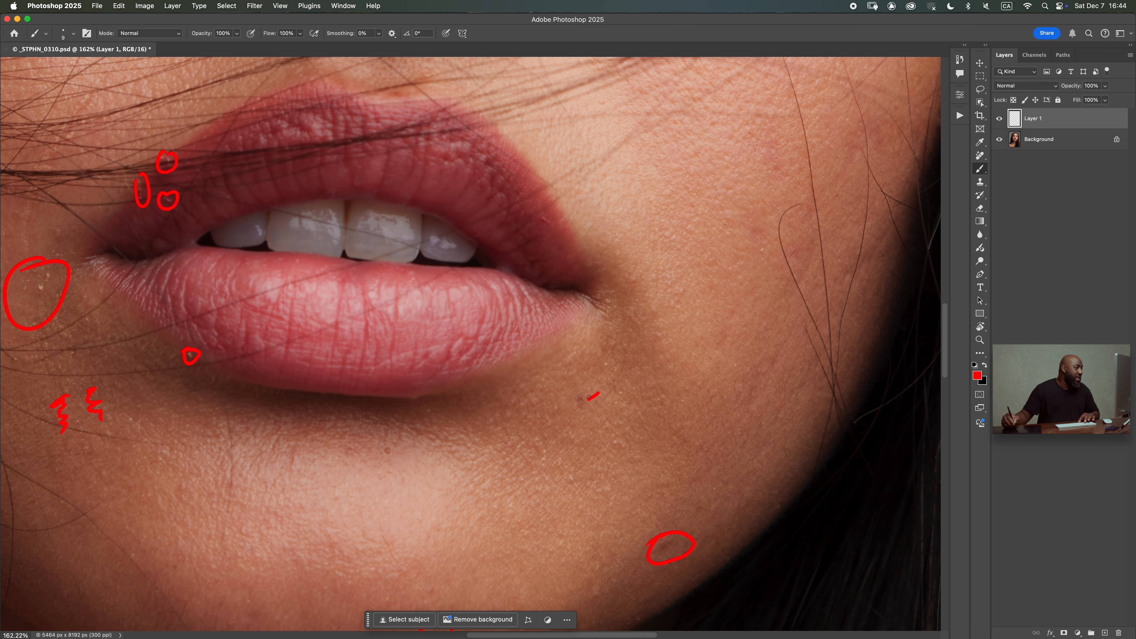
left_click_drag(563, 338, 583, 416)
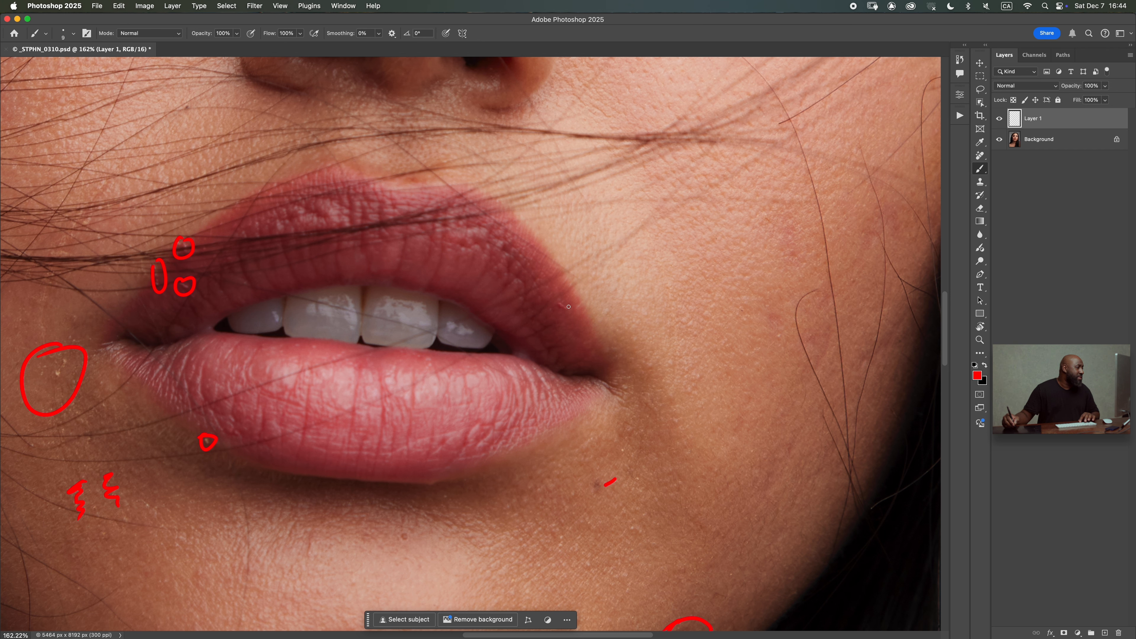
Step: Circle the flaw at the outer edge of the upper lip and draw a red arrow on the cheek beside the nostril
mouse_move(718, 306)
left_mouse_down()
mouse_move(601, 370)
mouse_move(534, 329)
left_mouse_up()
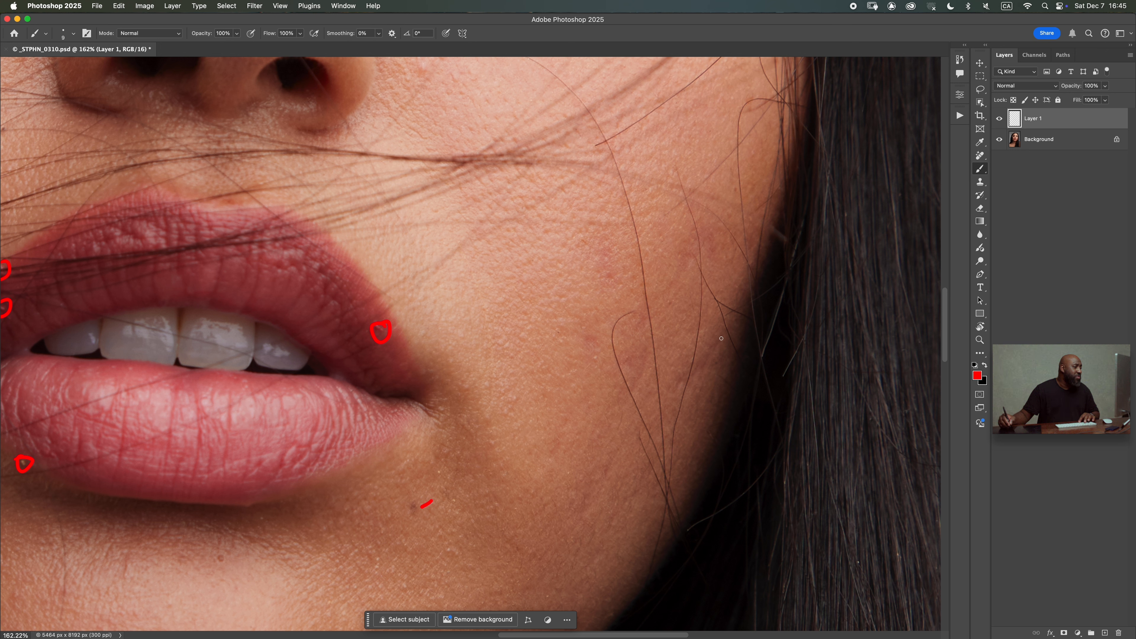
key("super+z")
mouse_move(596, 160)
left_mouse_down()
mouse_move(606, 386)
mouse_move(636, 568)
left_mouse_up()
mouse_move(640, 329)
left_mouse_down()
mouse_move(669, 314)
mouse_move(741, 184)
left_mouse_up()
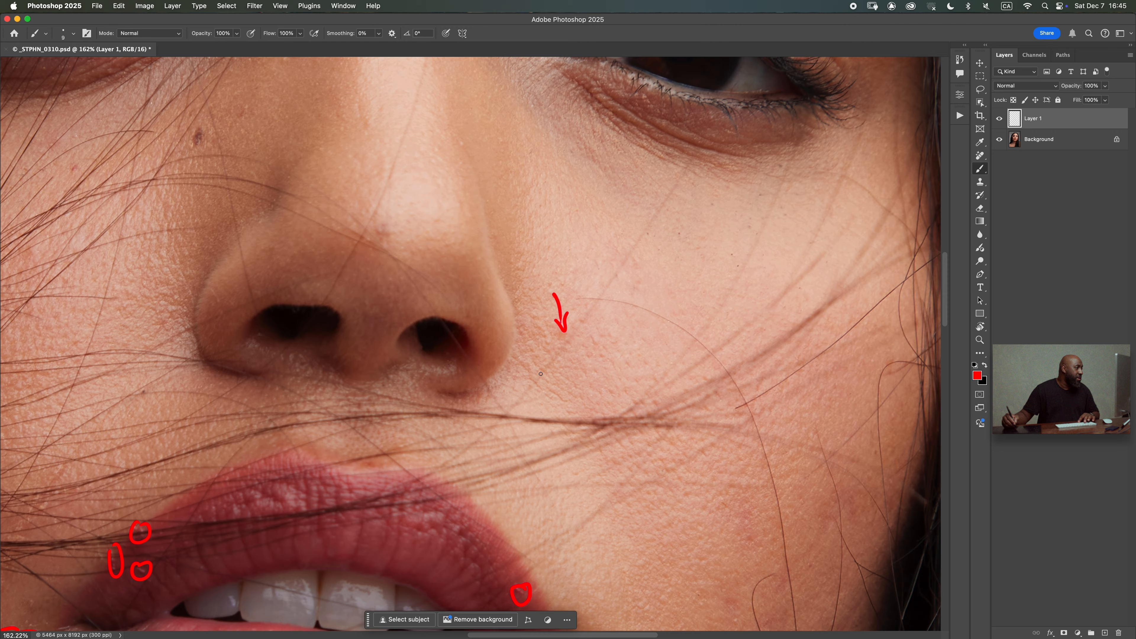
Step: Mark the skin between the eyebrow and upper eyelid in red and circle an area of the forehead above the brow
scroll(615, 315, "up", 10)
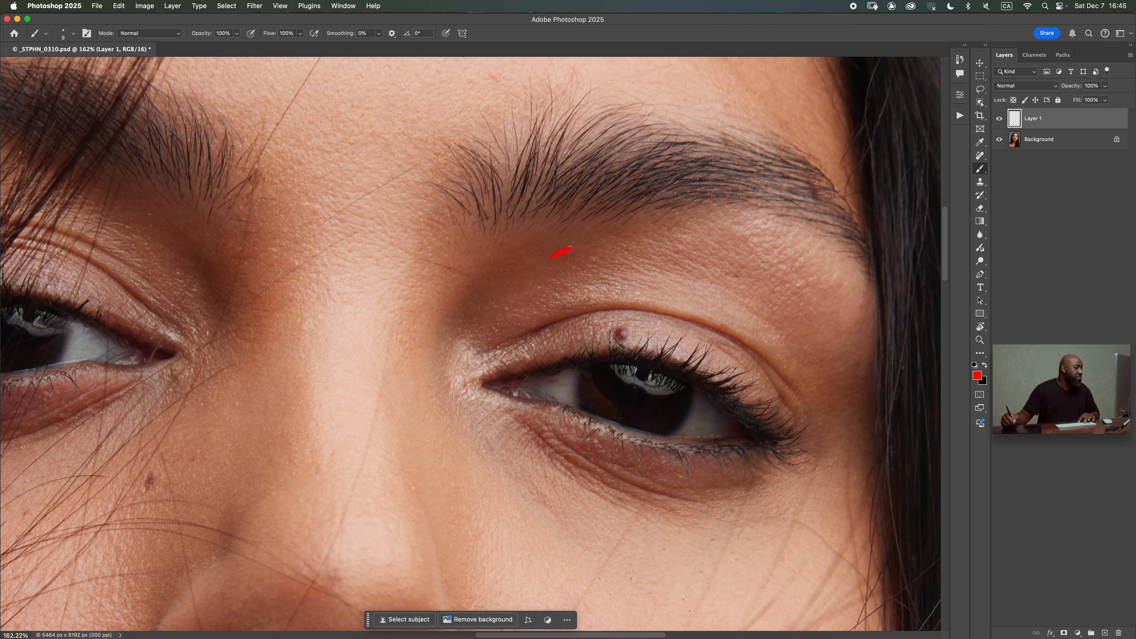
left_click_drag(617, 280, 590, 422)
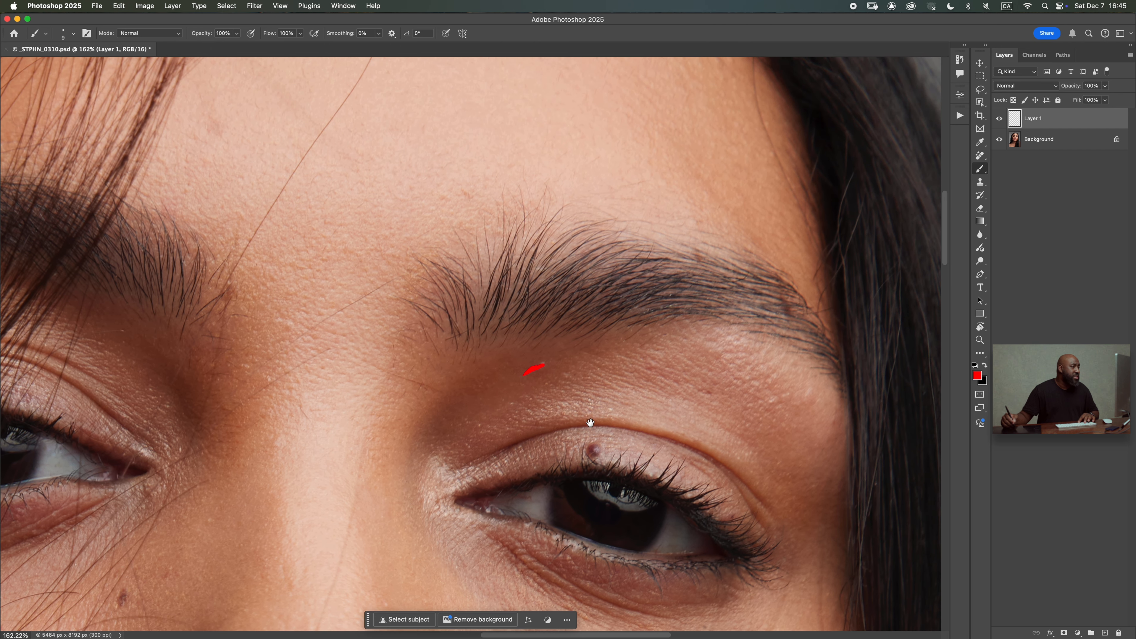
mouse_move(653, 373)
left_mouse_down()
mouse_move(624, 462)
mouse_move(675, 340)
mouse_move(510, 356)
left_mouse_up()
left_click_drag(546, 323, 542, 330)
mouse_move(575, 233)
left_mouse_down()
mouse_move(563, 350)
mouse_move(588, 507)
left_mouse_up()
mouse_move(400, 314)
left_mouse_down()
mouse_move(684, 353)
mouse_move(836, 412)
left_mouse_up()
left_click_drag(490, 413, 443, 197)
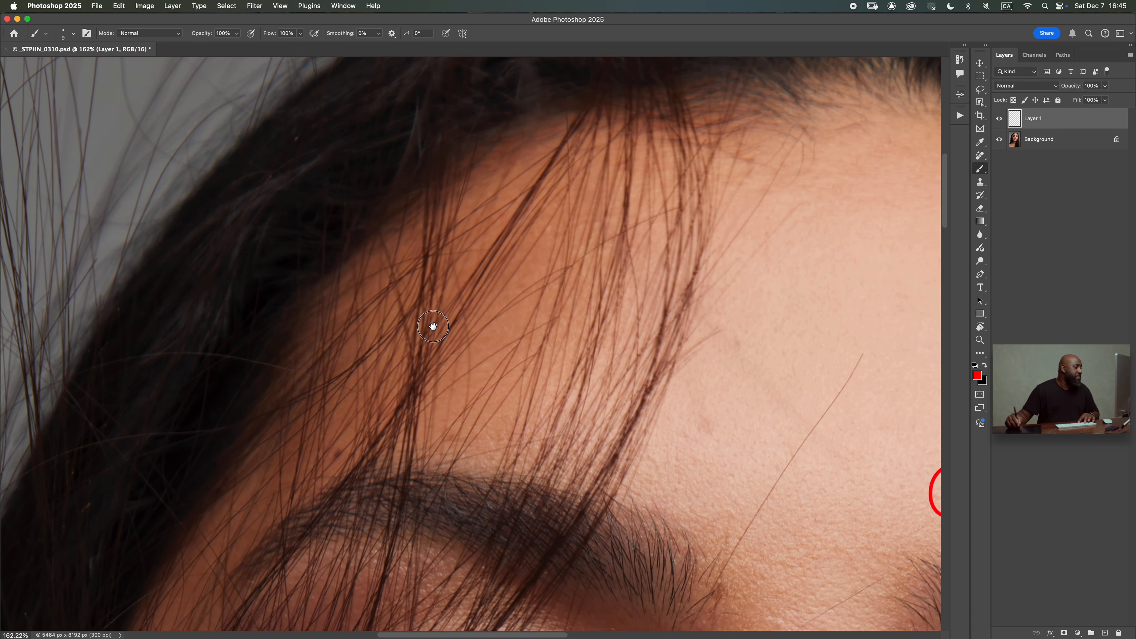
Step: Circle the two small spots at the base of the neck in red, beside the curved strand of hair
left_click_drag(425, 416, 481, 67)
left_click_drag(434, 352, 523, 65)
mouse_move(488, 450)
left_mouse_down()
mouse_move(444, 421)
mouse_move(410, 259)
mouse_move(498, 192)
left_mouse_up()
key("super+0")
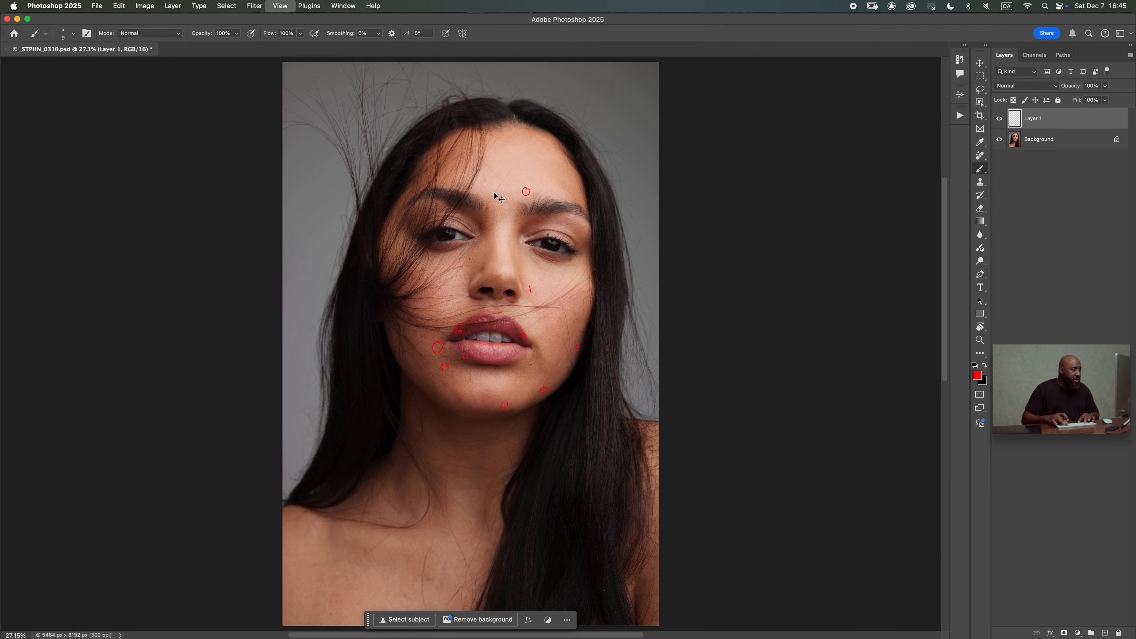
left_click_drag(451, 454, 451, 297)
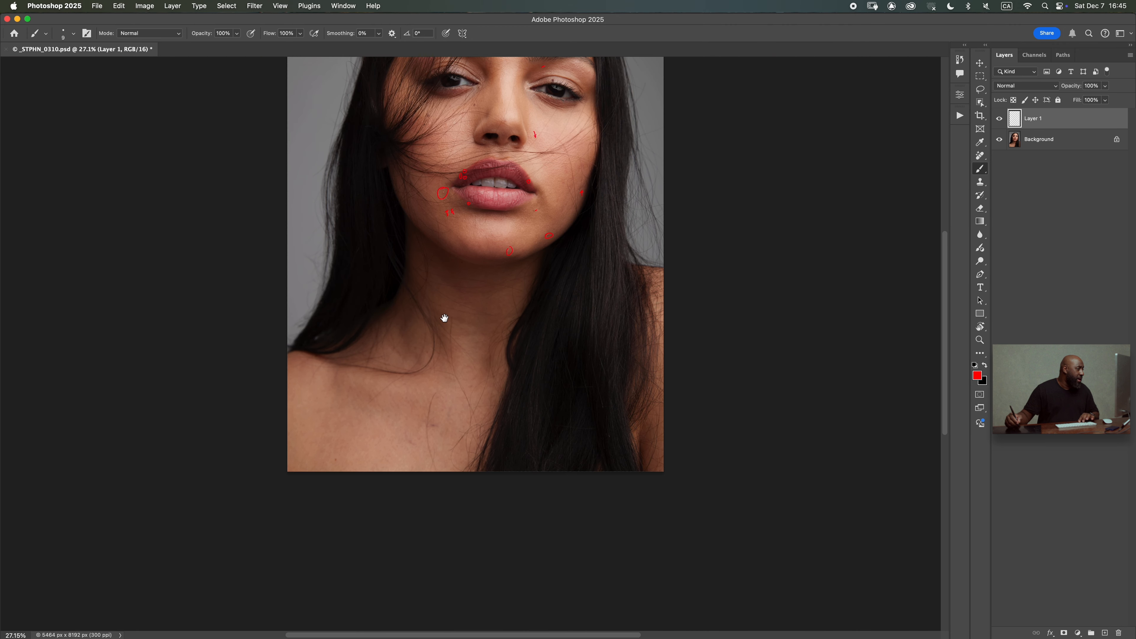
scroll(421, 370, "up", 5)
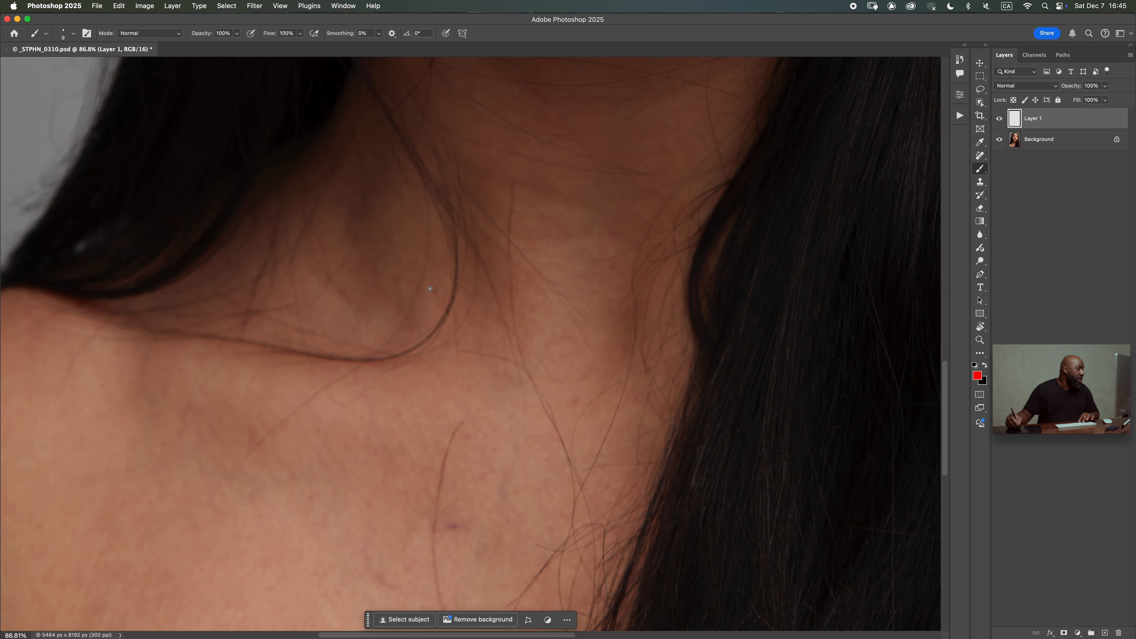
left_click_drag(373, 408, 391, 220)
mouse_move(474, 364)
left_mouse_down()
mouse_move(467, 357)
mouse_move(510, 423)
mouse_move(532, 300)
left_mouse_up()
left_click_drag(398, 429, 413, 454)
left_click_drag(429, 404, 363, 424)
mouse_move(204, 470)
left_mouse_down()
mouse_move(175, 494)
mouse_move(119, 507)
left_mouse_up()
Step: Draw a large red ellipse around the uneven skin and stray hairs across the middle of the neck
scroll(337, 393, "up", 10)
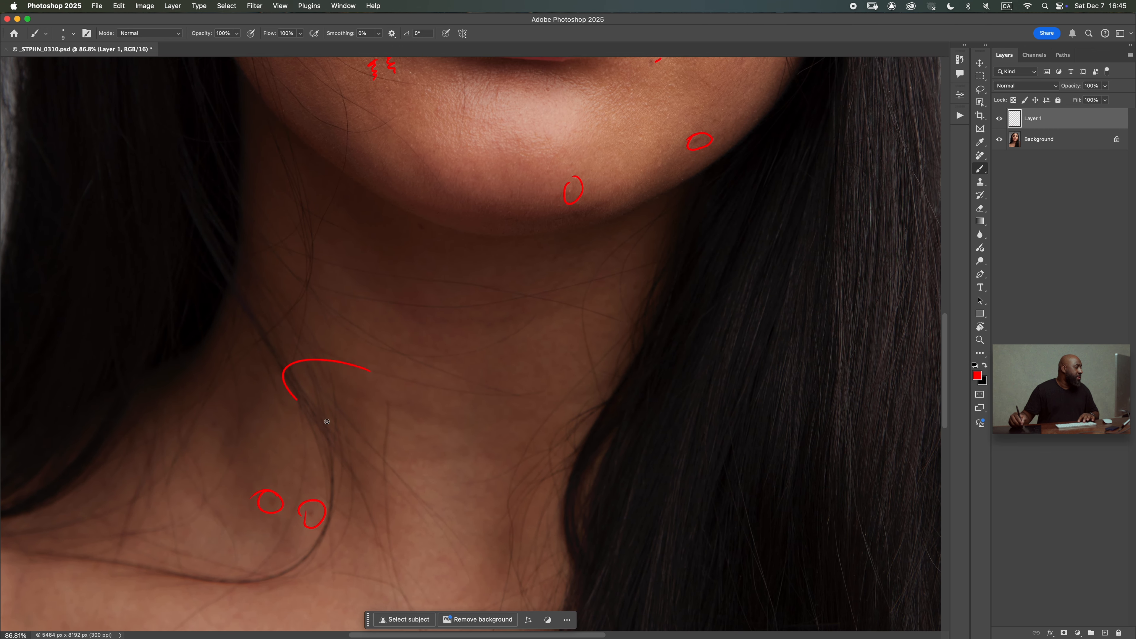
left_click_drag(326, 421, 407, 350)
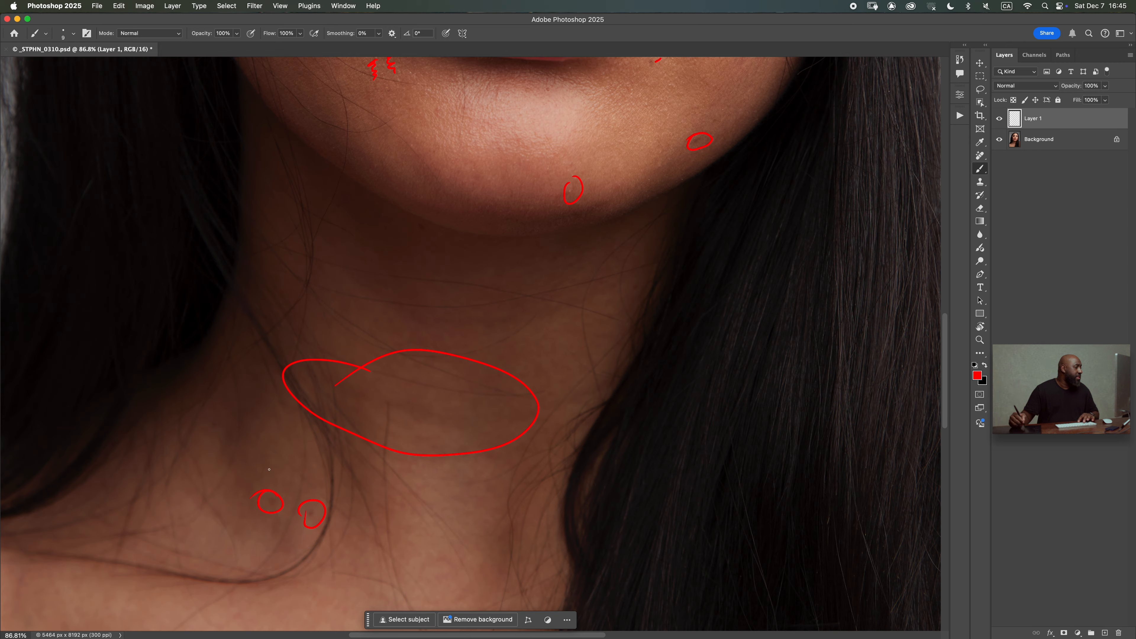
left_click_drag(496, 388, 426, 424)
left_click_drag(409, 295, 439, 421)
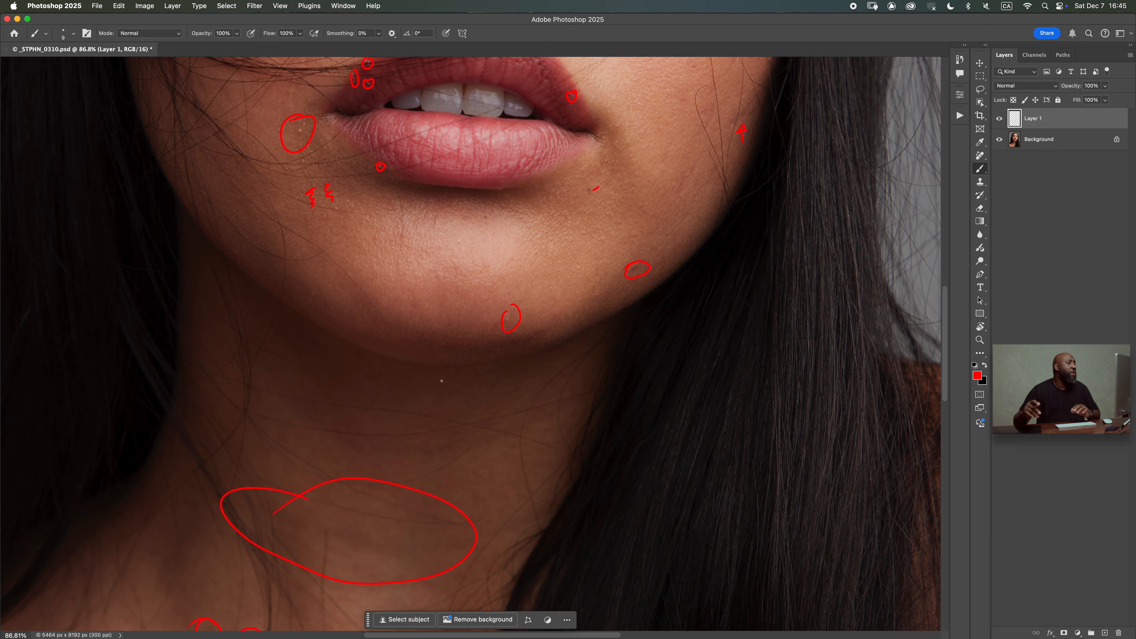
Step: Hide the layer holding the red marks and make the Background layer active
key("super+0")
left_click_drag(483, 190, 496, 185)
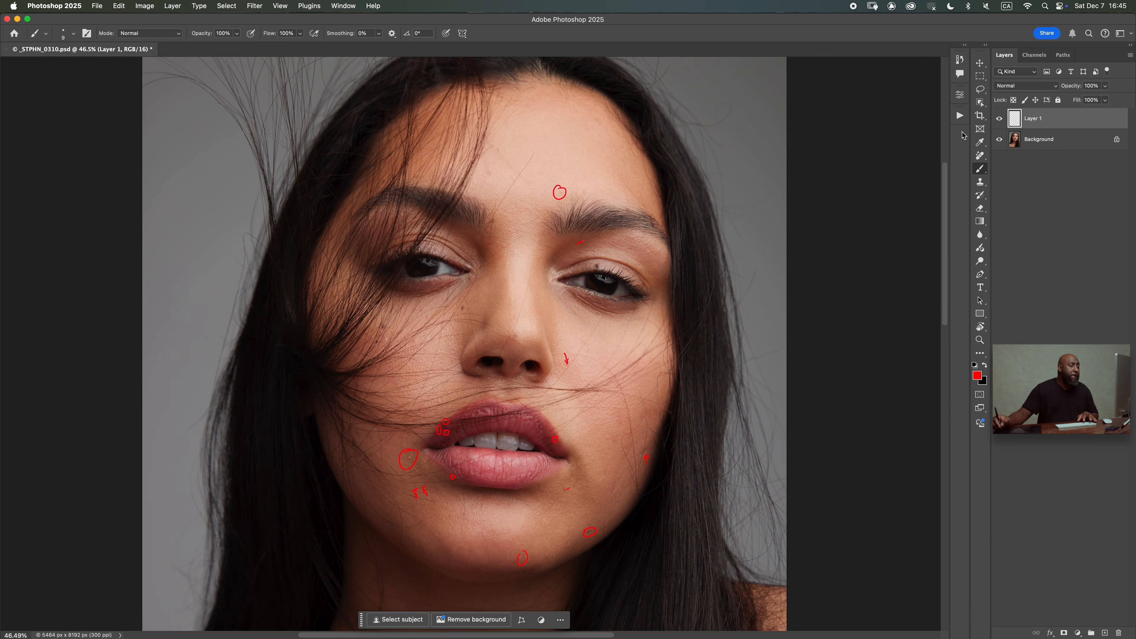
left_click(999, 119)
left_click(999, 119)
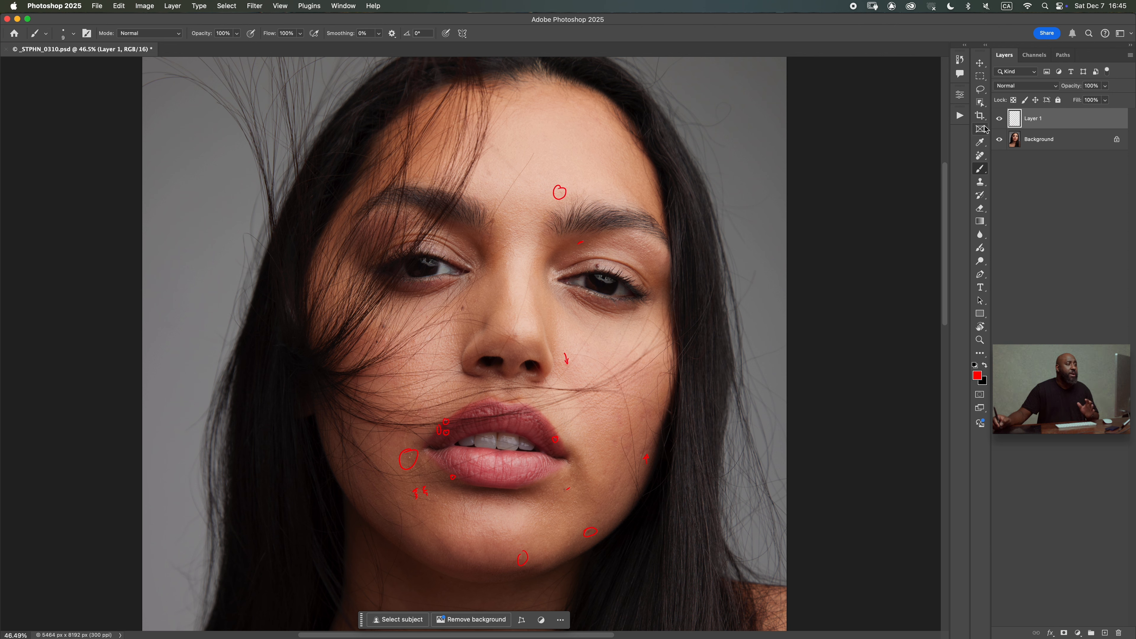
left_click(1028, 139)
left_click(999, 119)
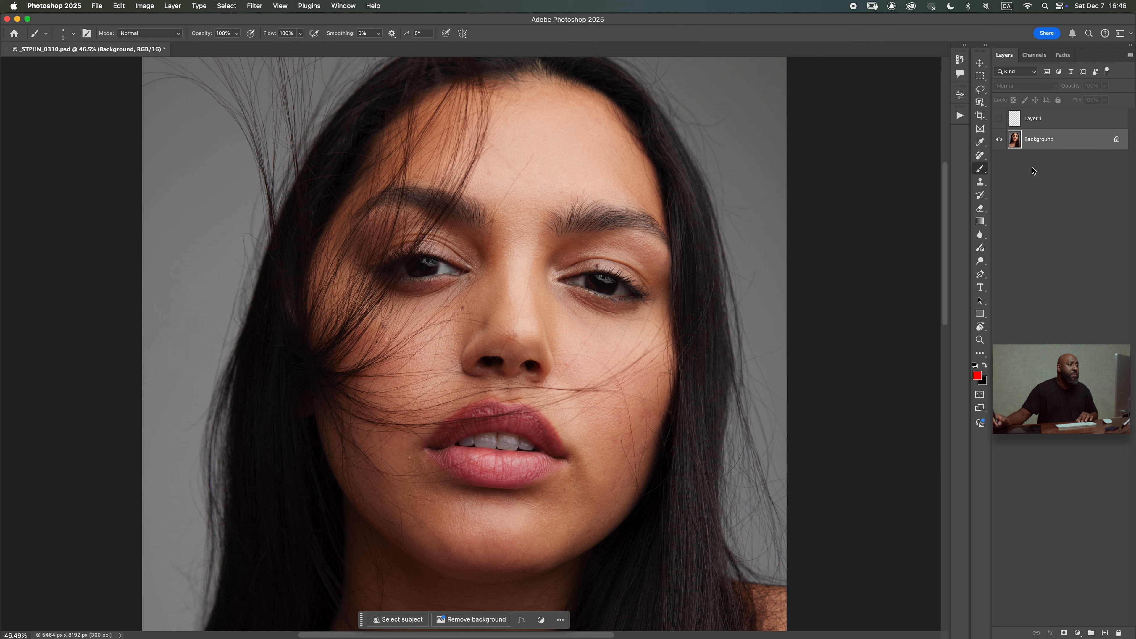
Step: Add a layer named Blemishes directly above the Background and choose the Healing Brush Tool
left_click(1106, 631)
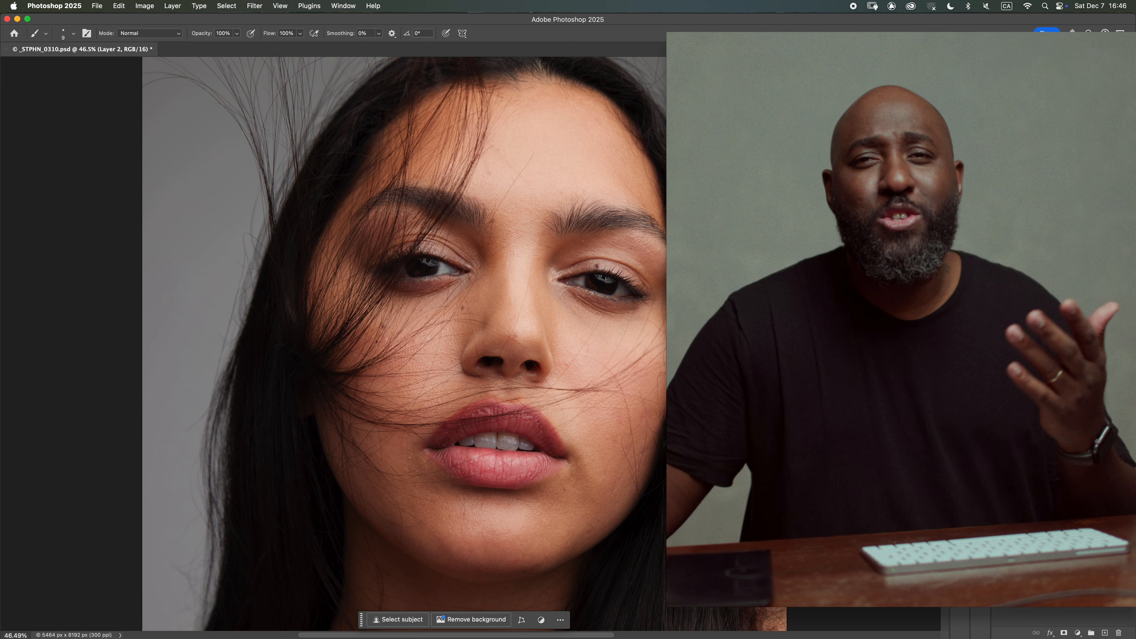
mouse_move(980, 155)
left_mouse_down()
mouse_move(1001, 155)
mouse_move(1013, 173)
left_mouse_up()
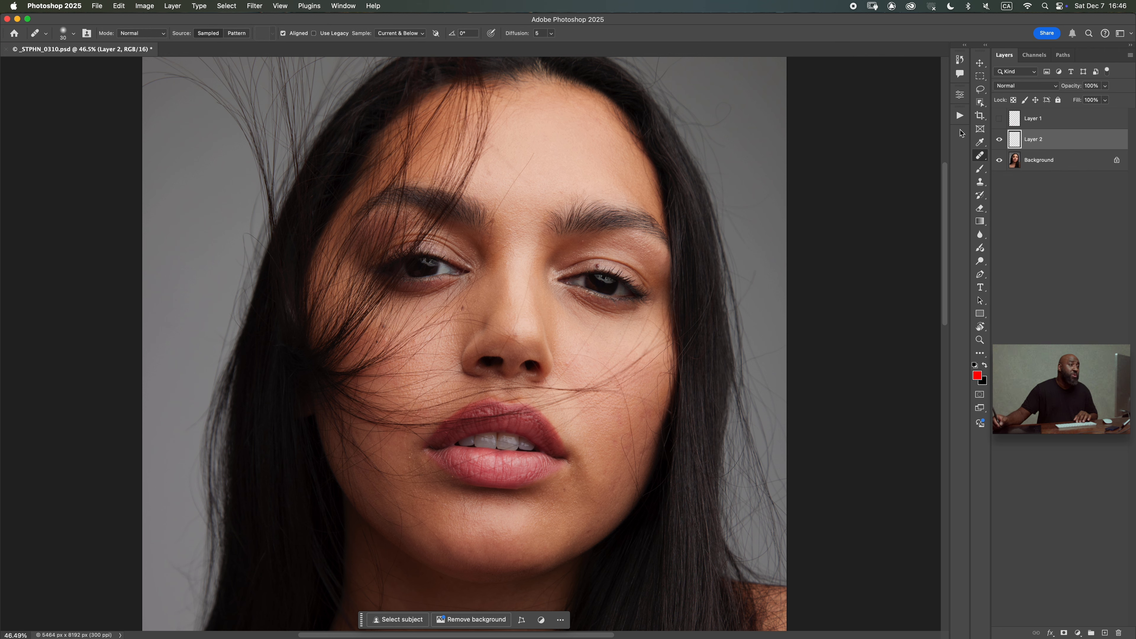
type("Blemishes")
key("Return")
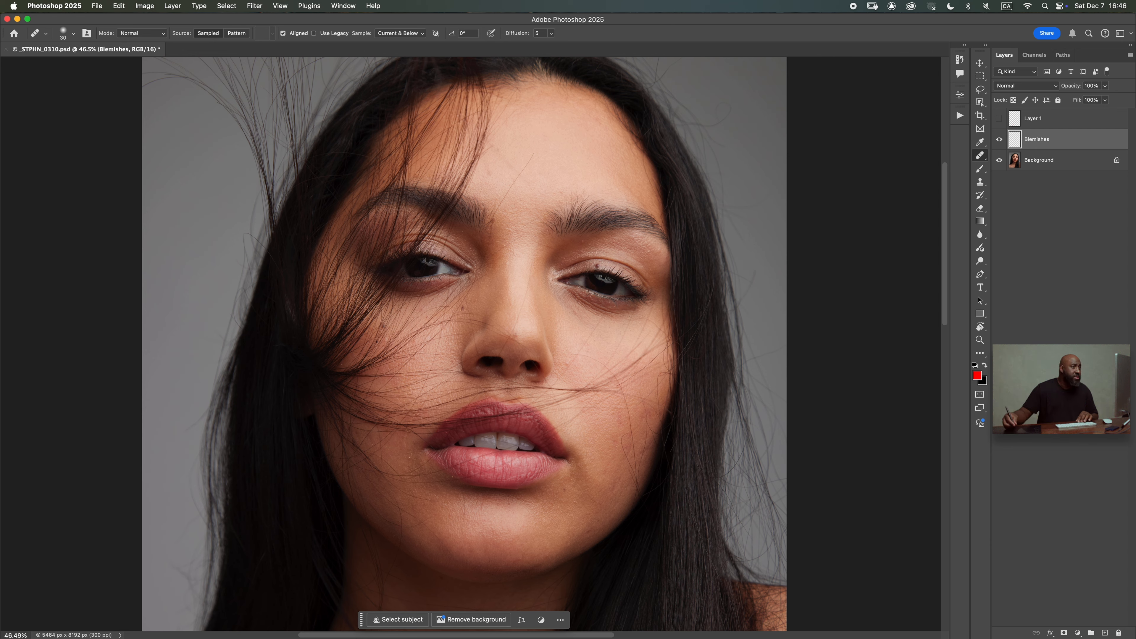
mouse_move(468, 286)
left_mouse_down()
mouse_move(501, 279)
mouse_move(483, 280)
left_mouse_up()
mouse_move(562, 230)
left_mouse_down()
mouse_move(585, 232)
mouse_move(474, 233)
left_mouse_up()
key("shift+j")
mouse_move(626, 232)
left_mouse_down()
mouse_move(662, 235)
mouse_move(649, 237)
left_mouse_up()
mouse_move(637, 192)
left_mouse_down()
mouse_move(657, 191)
mouse_move(579, 199)
left_mouse_up()
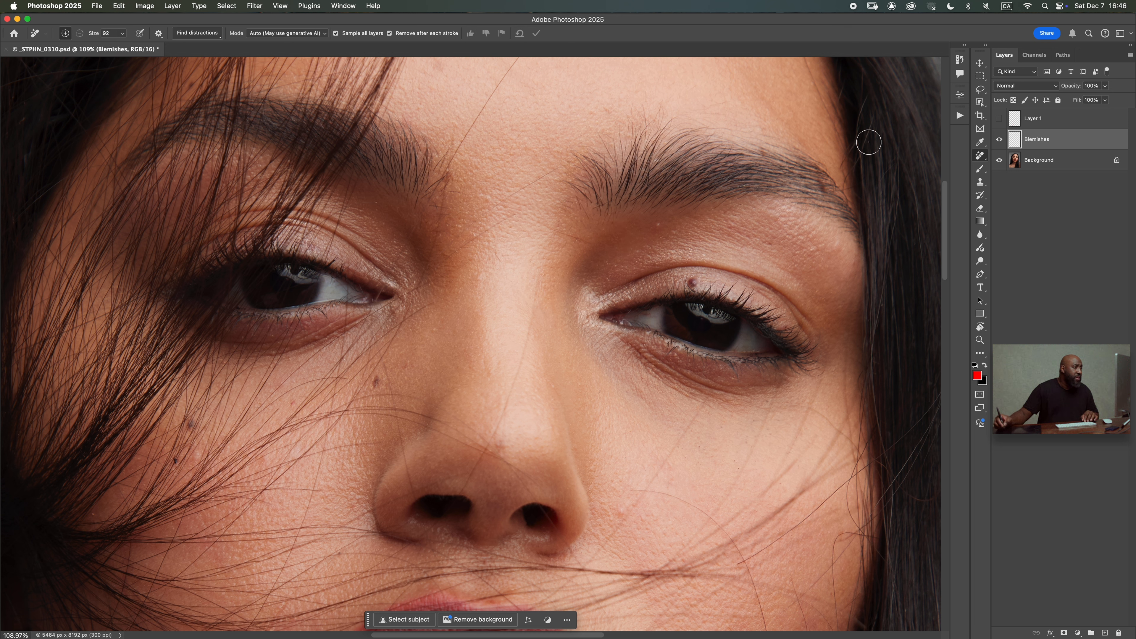
left_click(945, 155)
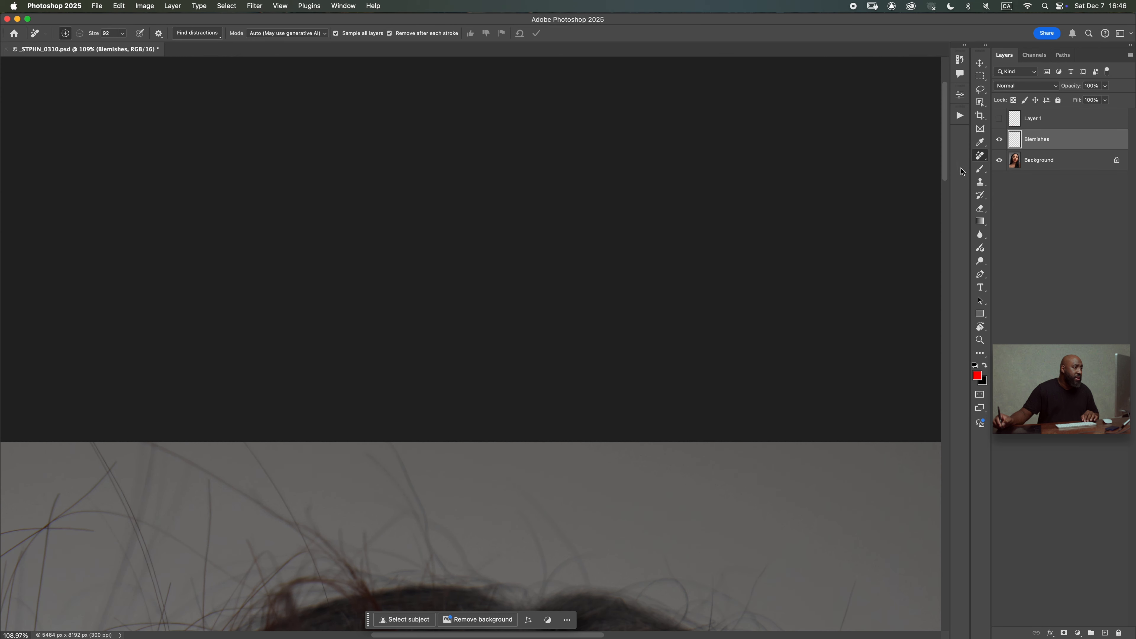
right_click(977, 157)
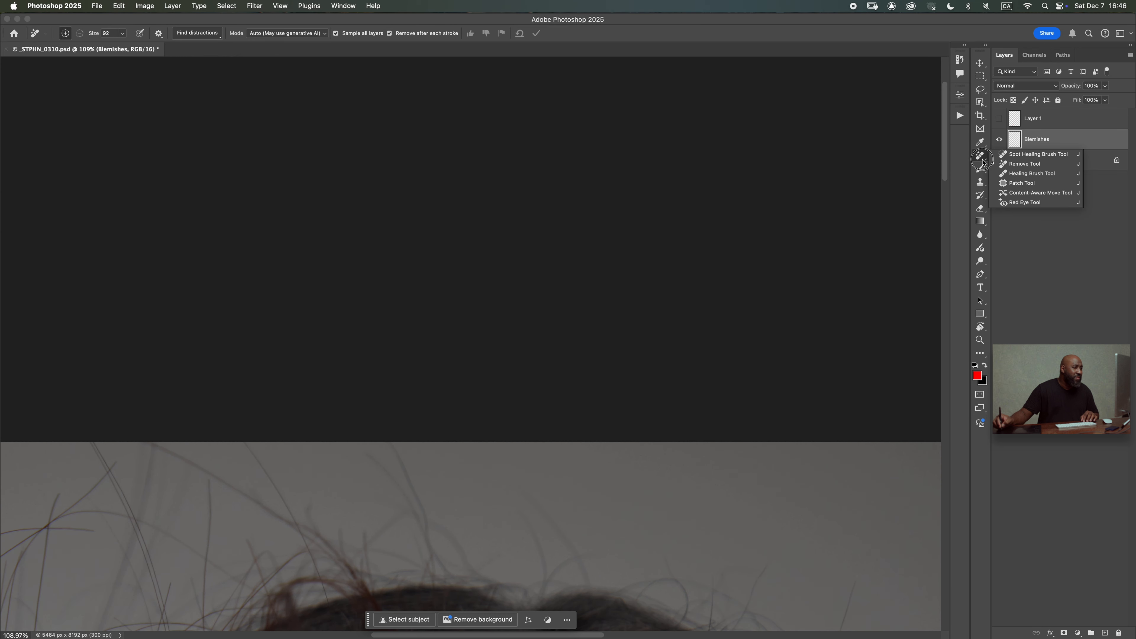
left_click(1011, 175)
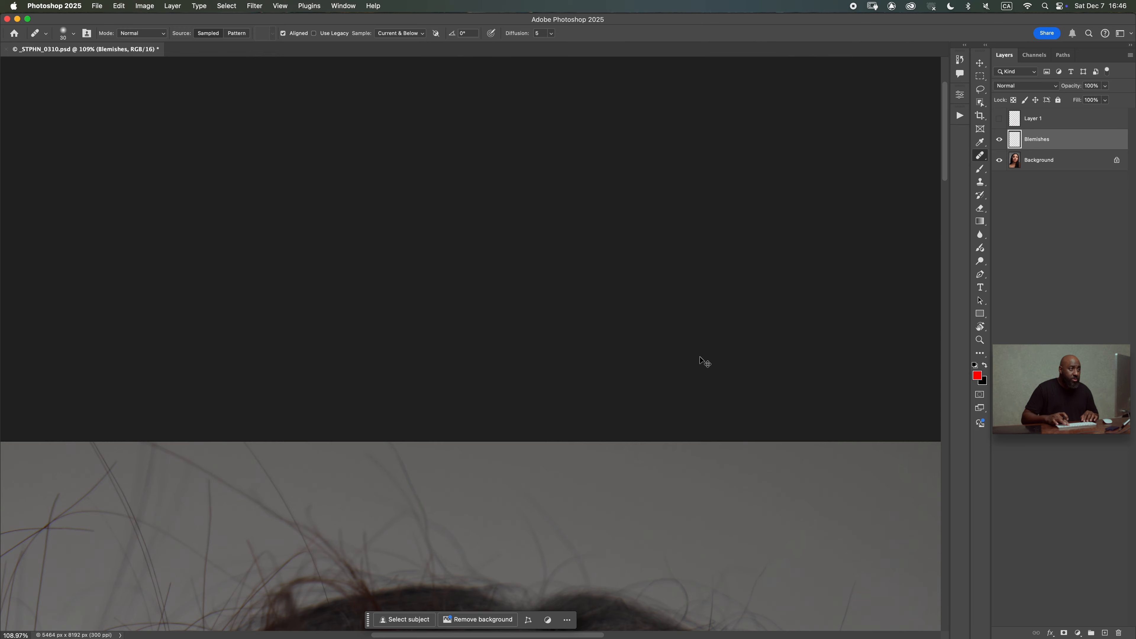
Step: Examine the portrait as a whole and the skin around the eyes, nose and mouth up close
key("super+0")
scroll(417, 222, "up", 5)
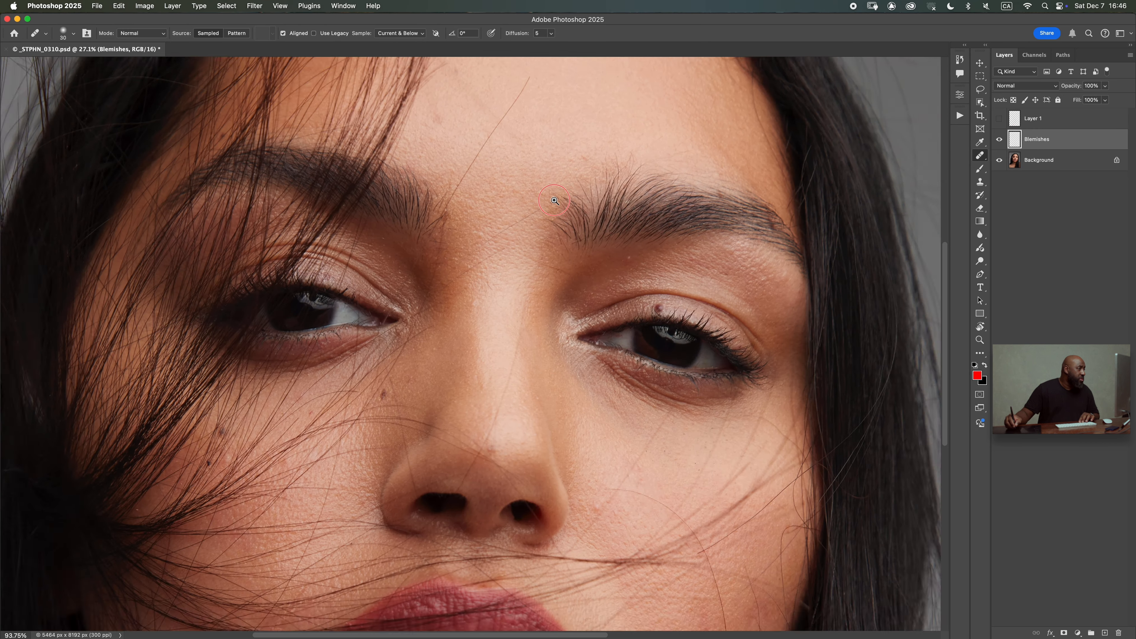
scroll(497, 197, "down", 8)
scroll(498, 197, "down", 2)
scroll(512, 277, "up", 5)
scroll(513, 278, "up", 10)
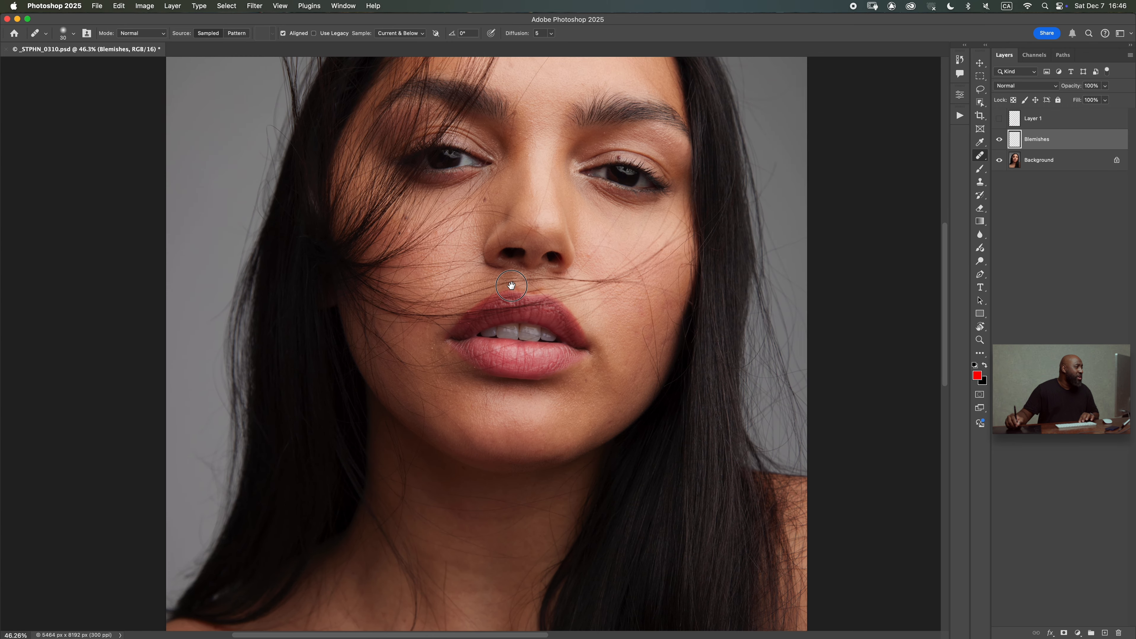
scroll(555, 247, "down", 12)
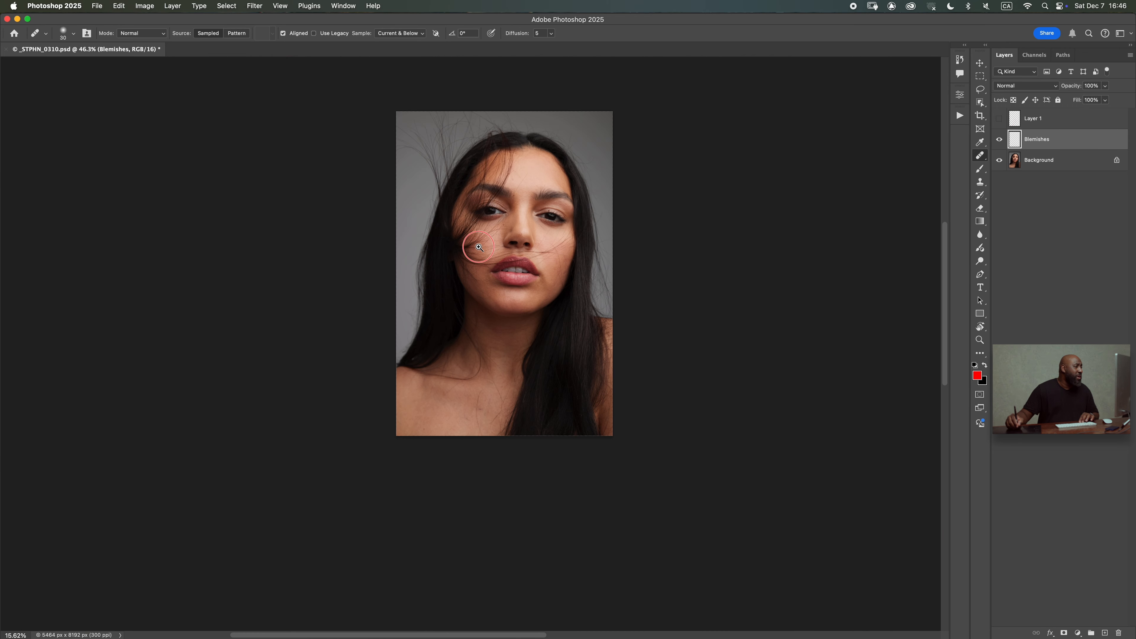
left_click_drag(506, 259, 527, 298)
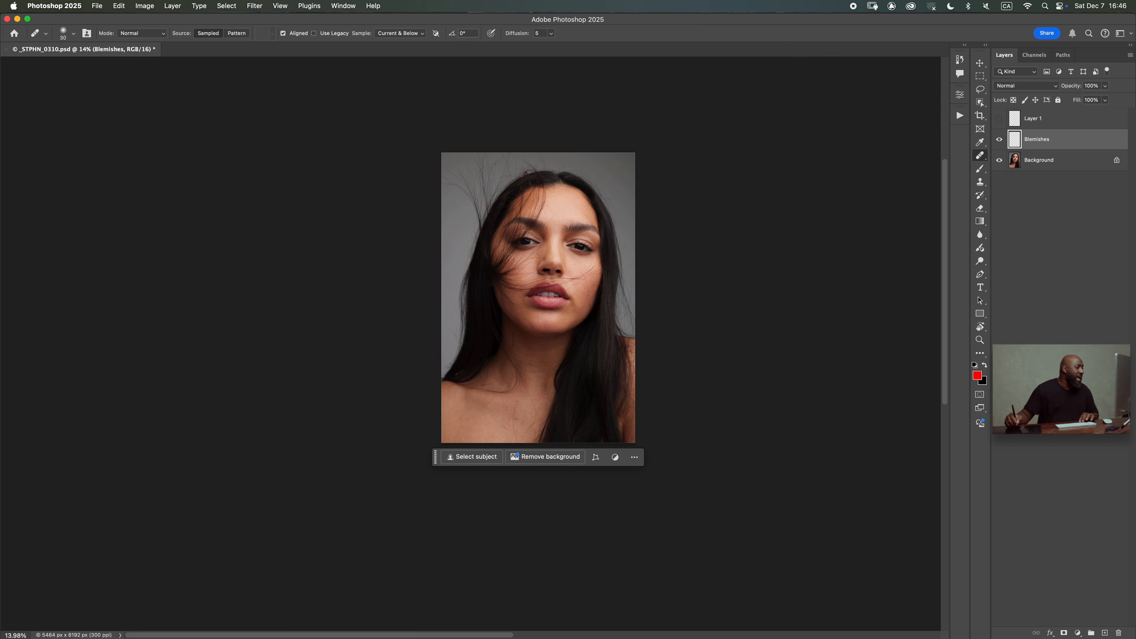
scroll(535, 280, "up", 8)
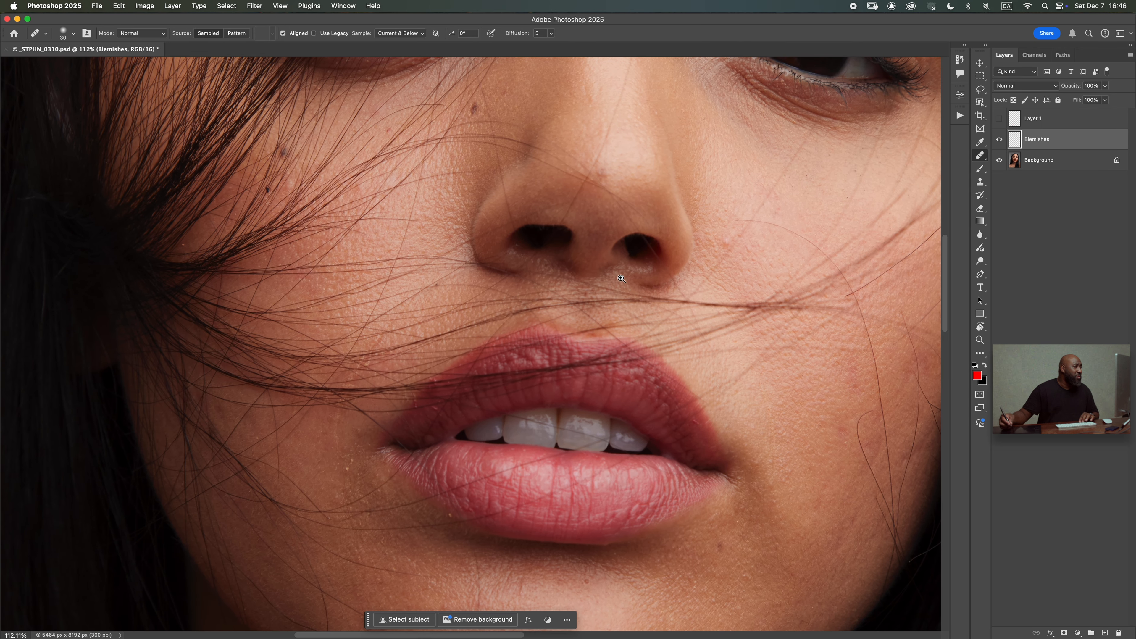
Step: Reduce the Healing Brush size to 17 and keep its sampling on Current & Below
mouse_move(530, 197)
left_mouse_down()
mouse_move(529, 208)
mouse_move(629, 226)
mouse_move(611, 261)
left_mouse_up()
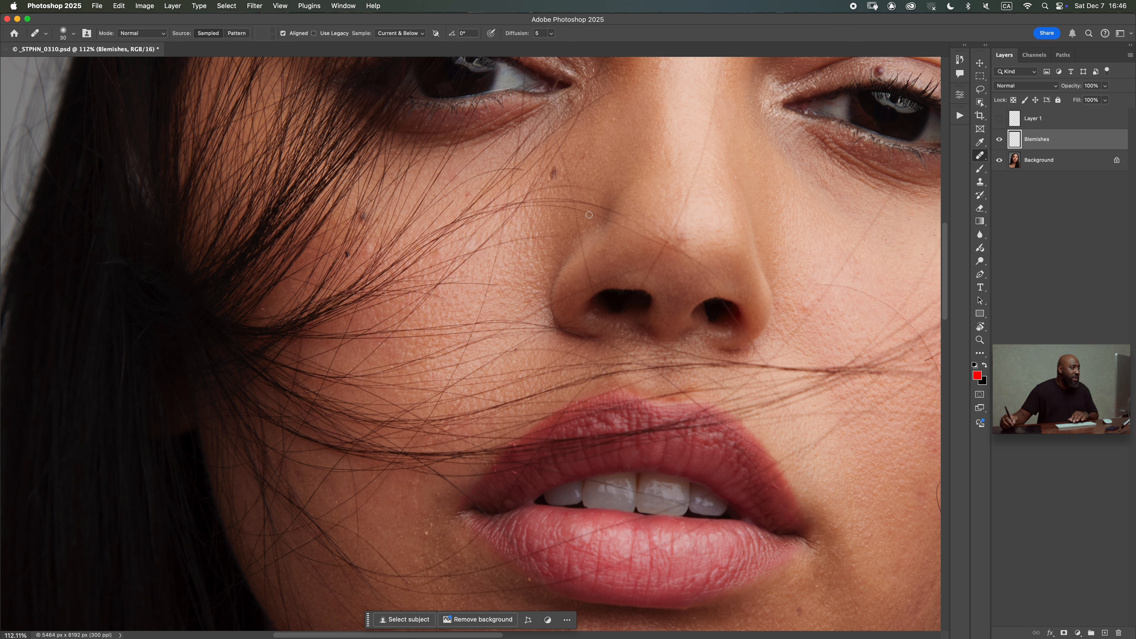
left_click_drag(589, 154, 580, 156)
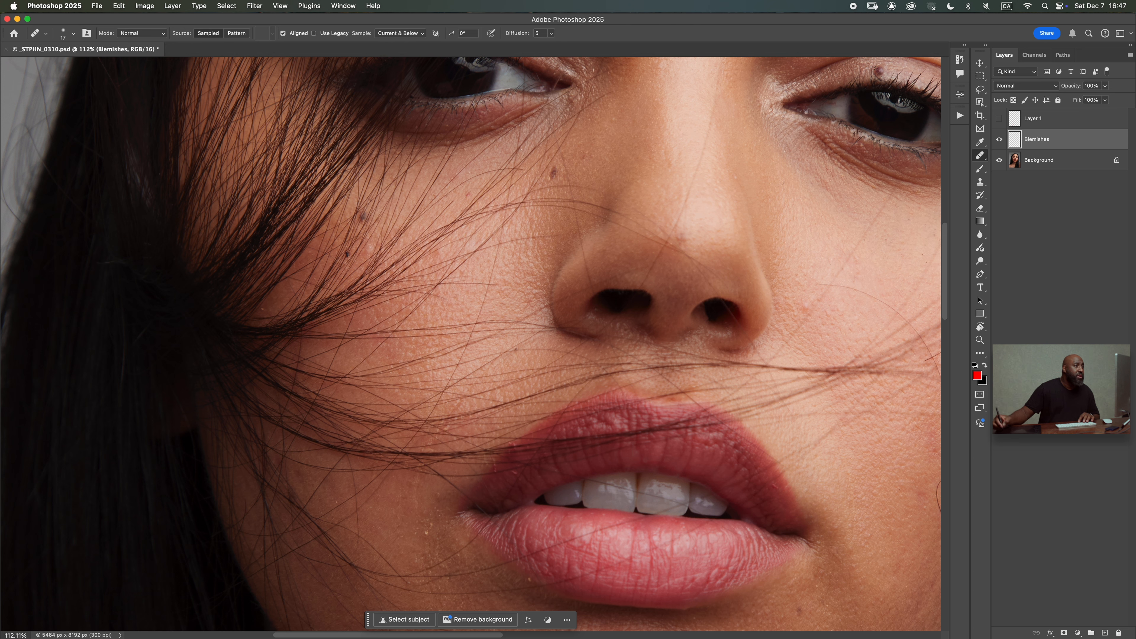
scroll(604, 179, "up", 3)
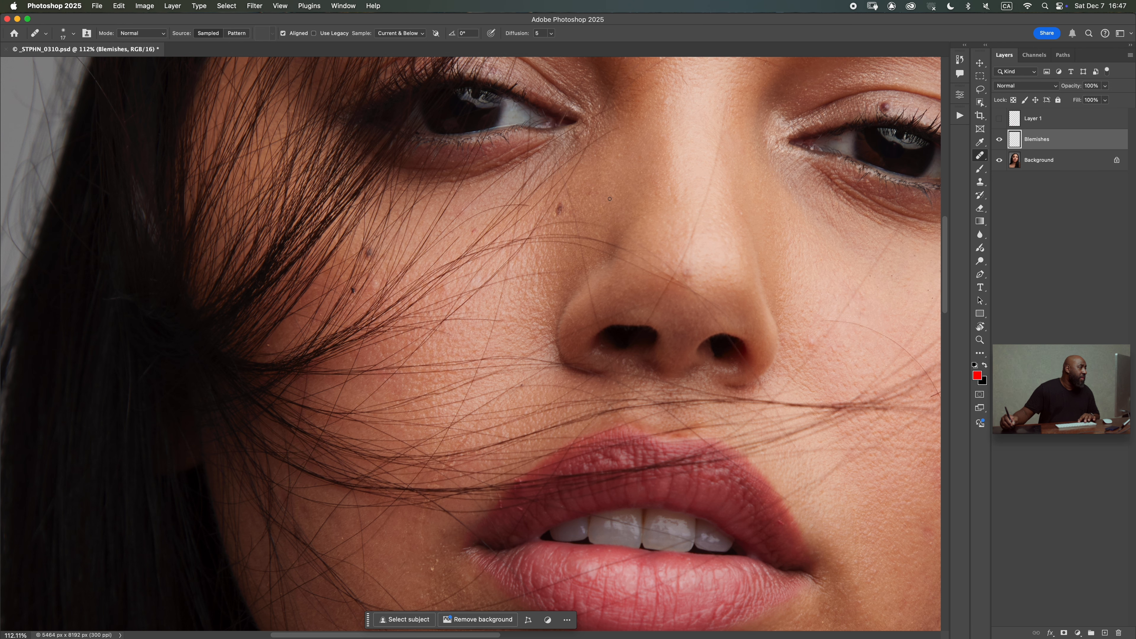
left_click_drag(540, 190, 528, 240)
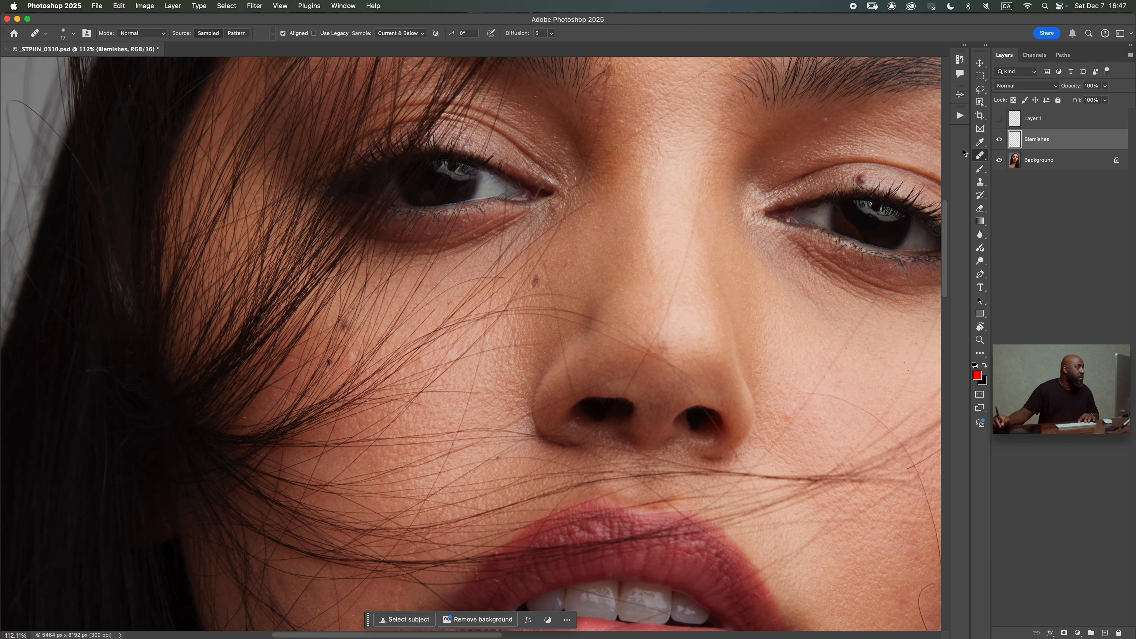
scroll(746, 254, "down", 10)
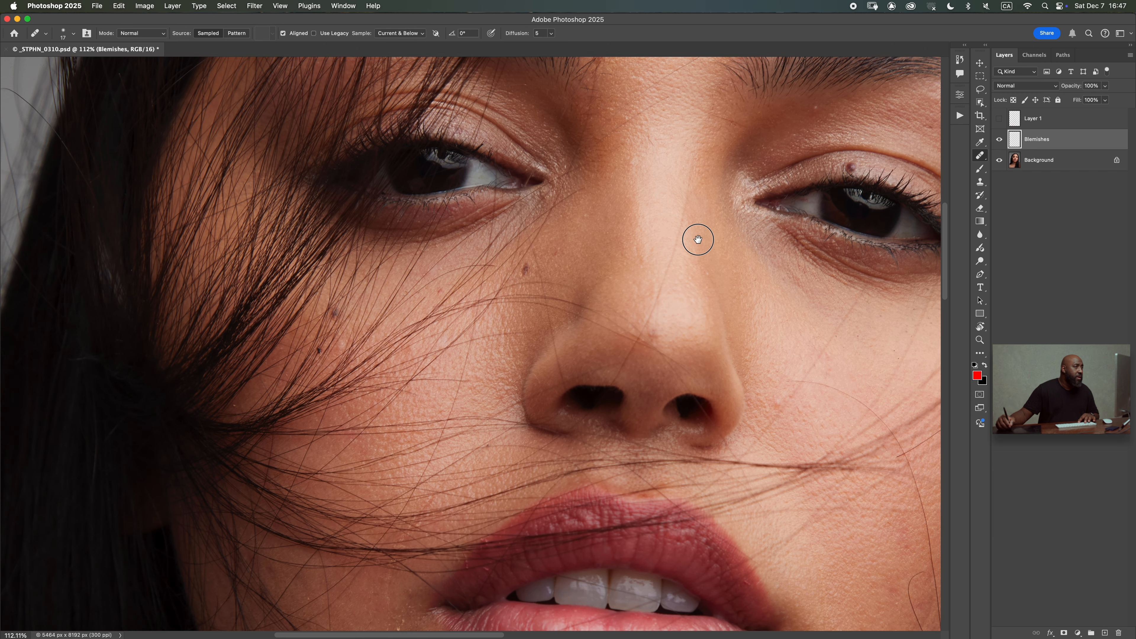
scroll(691, 193, "right", 3)
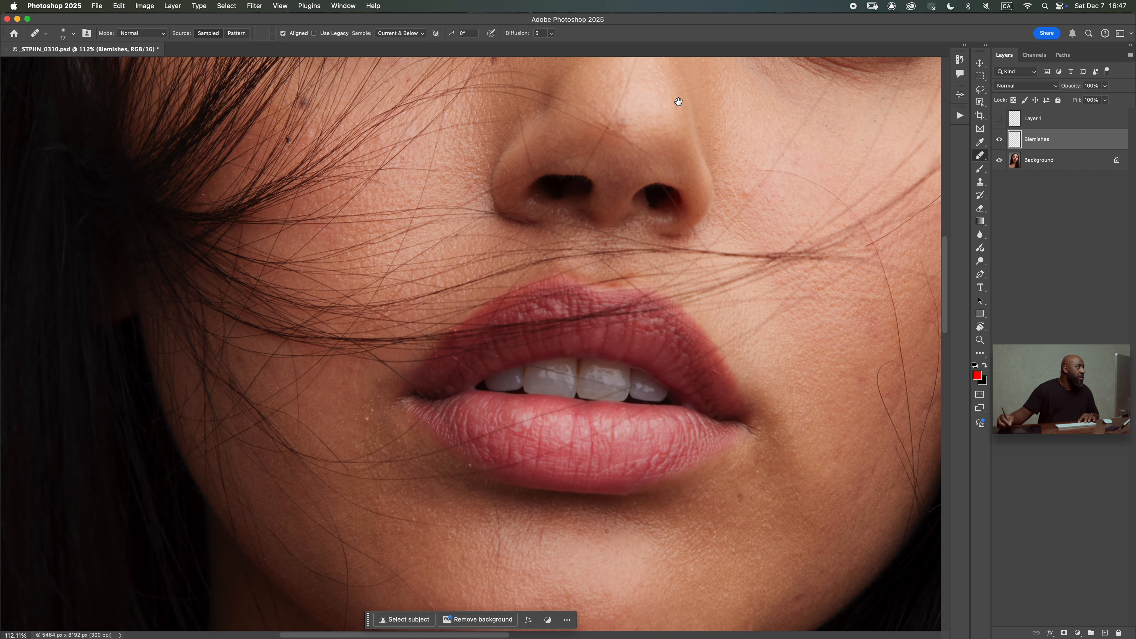
left_click(410, 38)
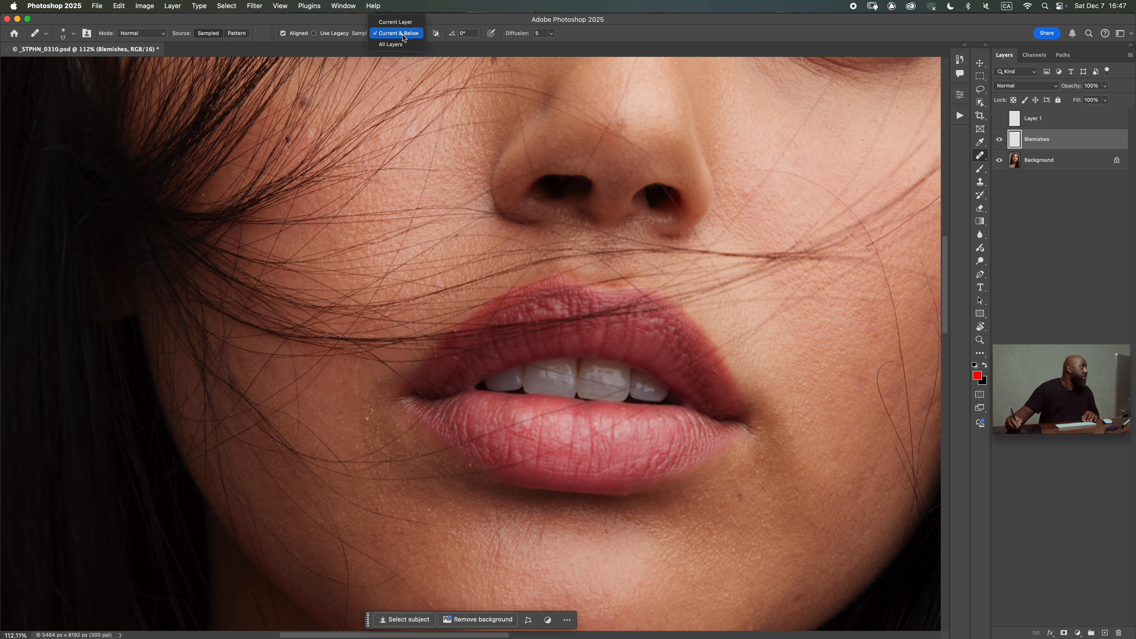
left_click(405, 38)
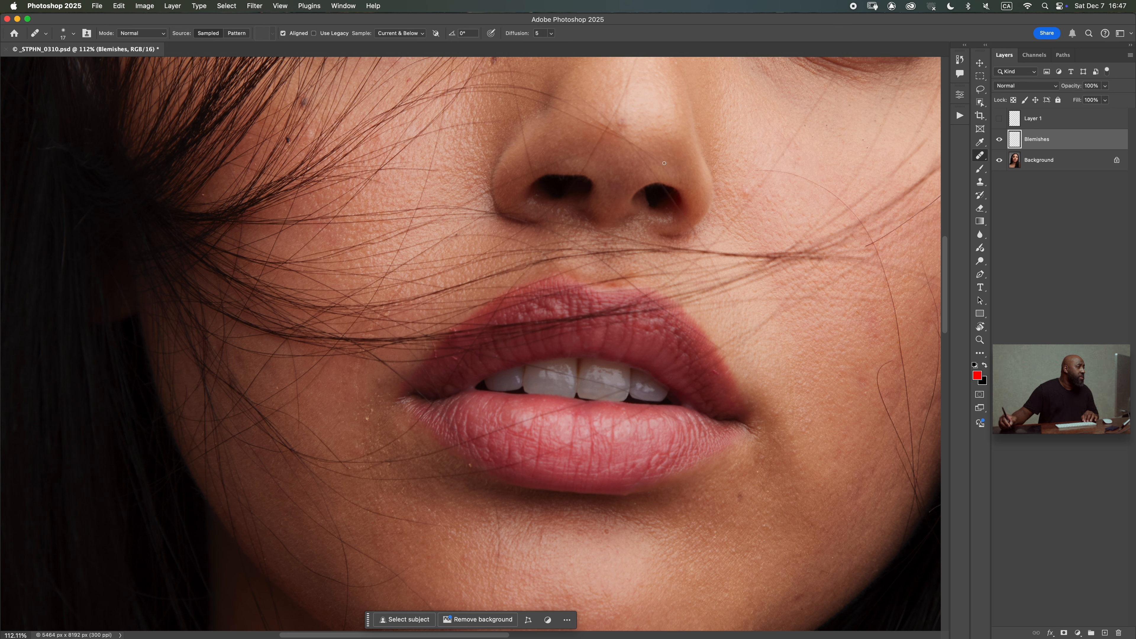
Step: Heal the small flaws on the cheek beside the nostril and on the skin between the eyebrow and upper eyelid
scroll(680, 177, "right", 3)
scroll(643, 169, "up", 2)
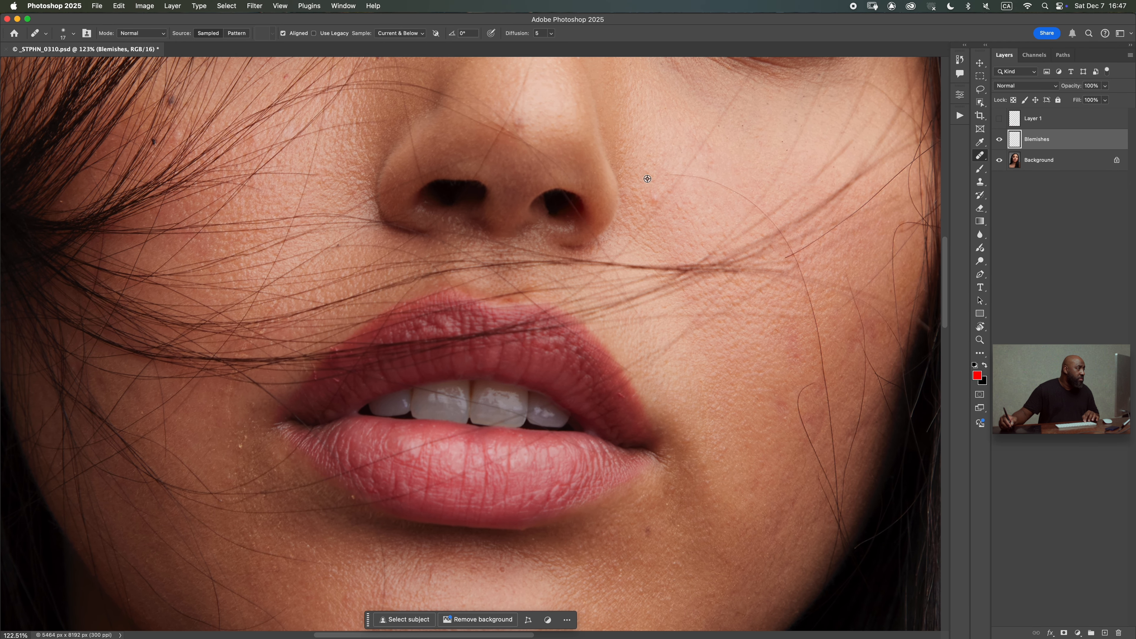
left_click_drag(648, 176, 650, 178)
left_click_drag(646, 216, 635, 287)
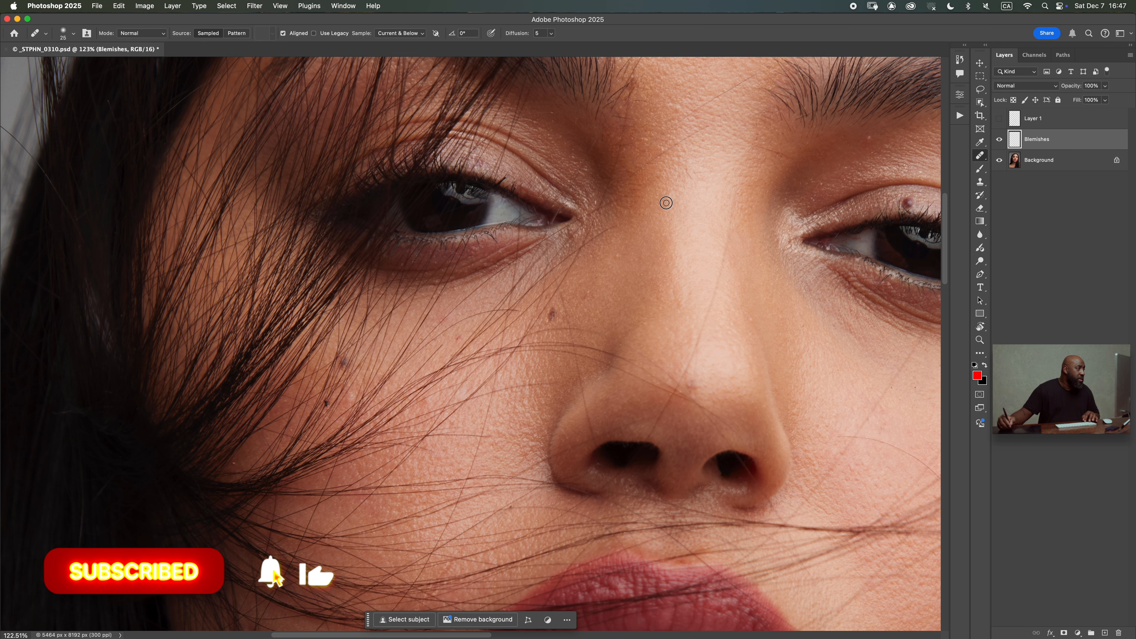
scroll(702, 191, "up", 5)
scroll(702, 191, "right", 5)
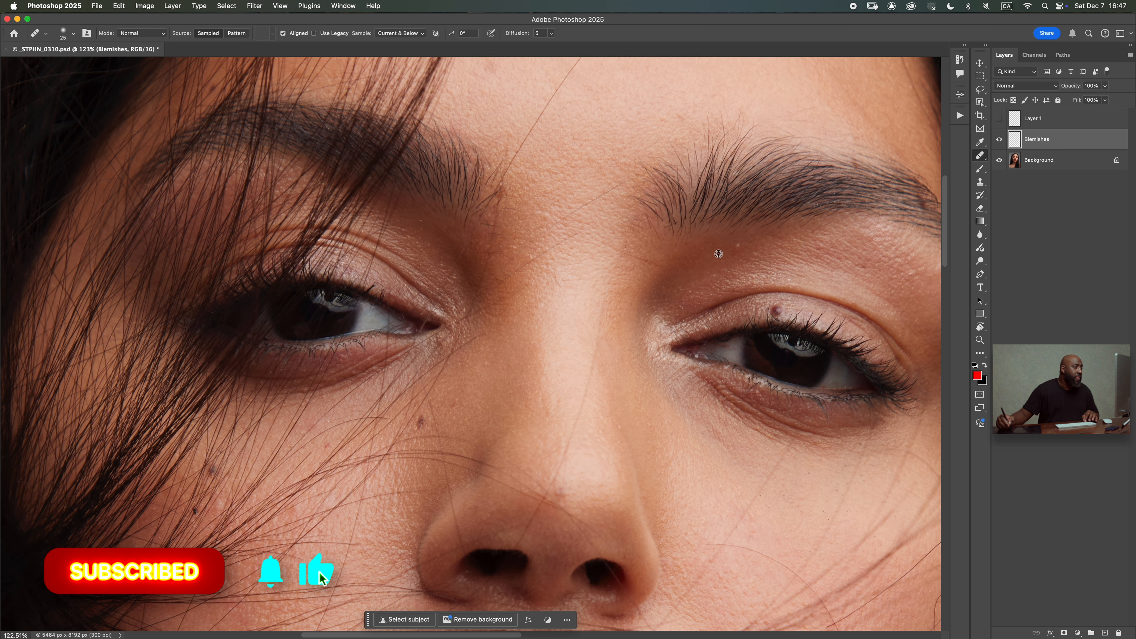
Step: Heal the spot below the mouth corner and the blemishes on the jaw and chin
scroll(756, 252, "down", 15)
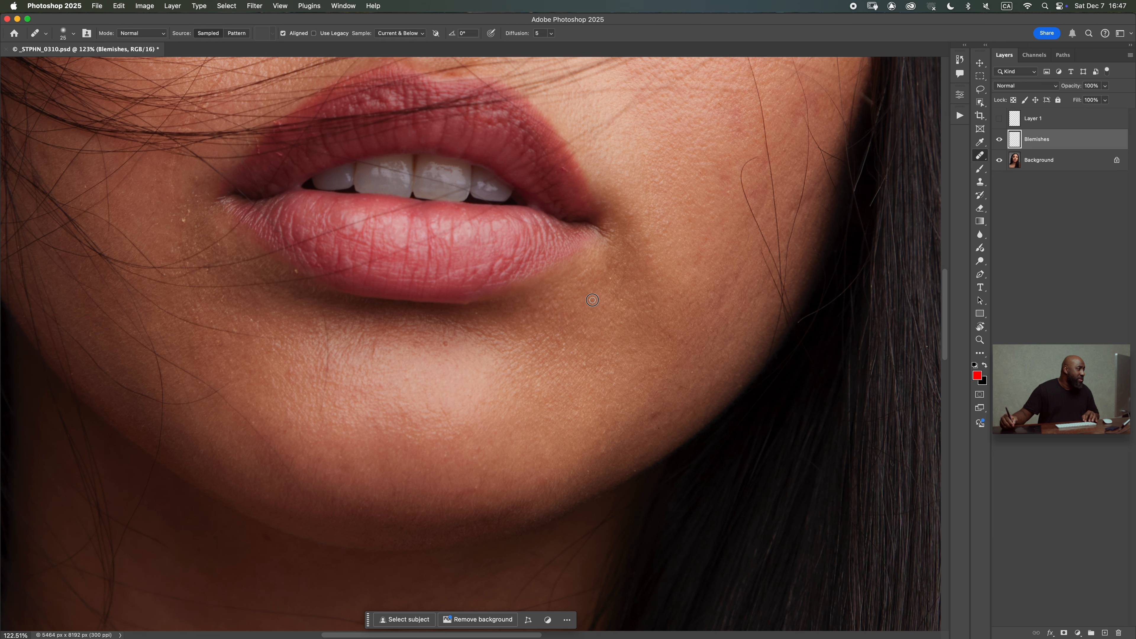
left_click_drag(635, 365, 639, 287)
left_click_drag(652, 331, 650, 331)
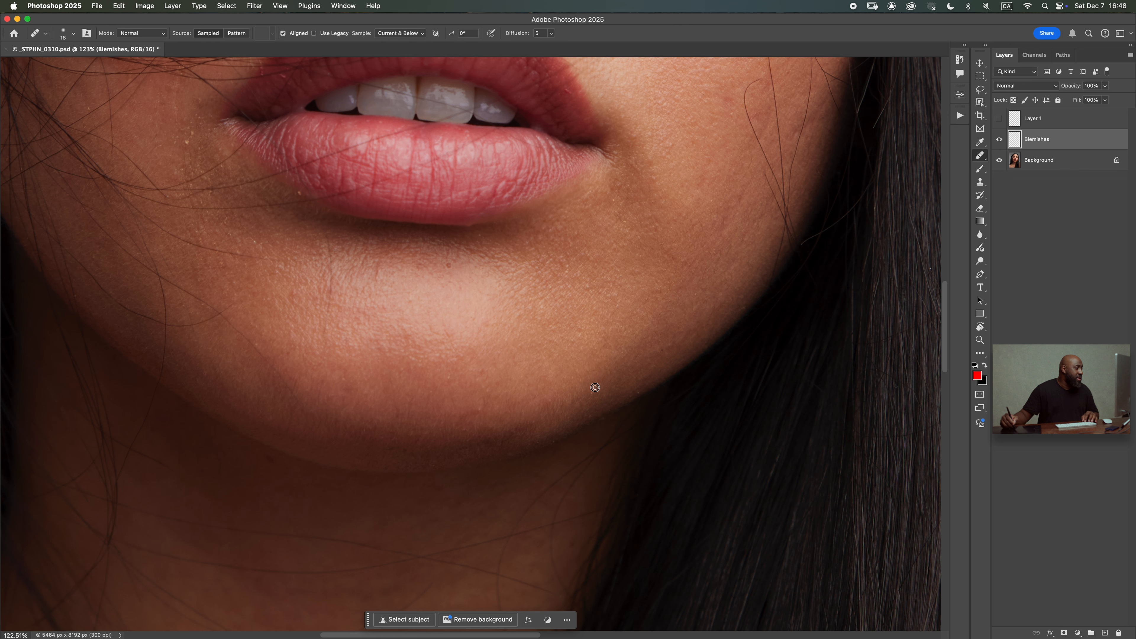
scroll(627, 313, "down", 3)
scroll(626, 313, "left", 5)
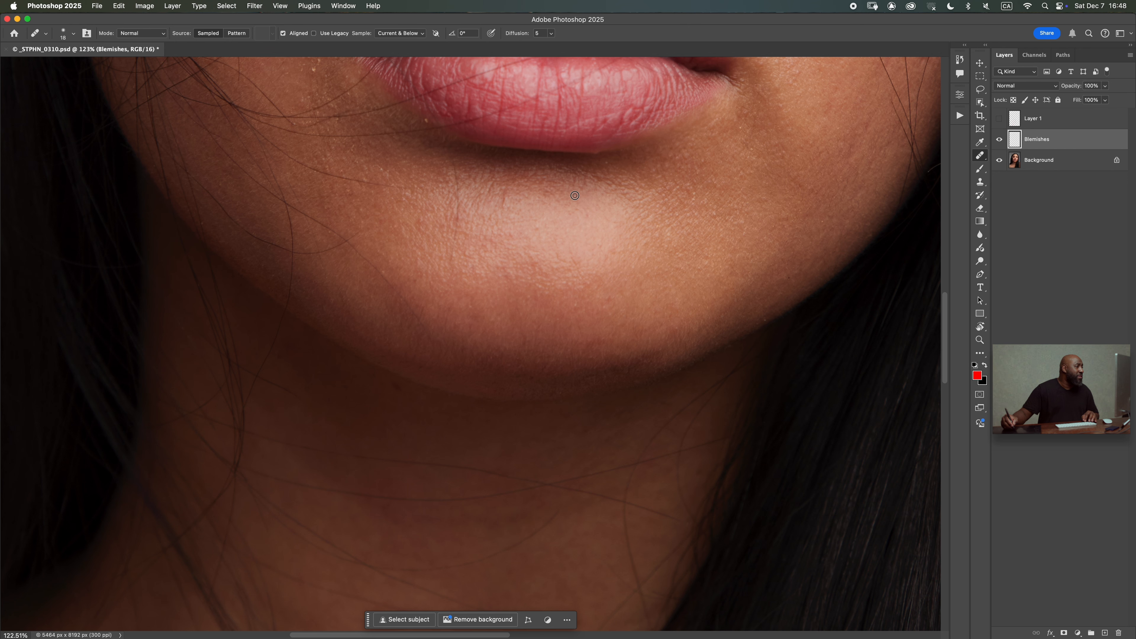
Step: Heal the small flaws on the chin below the lower lip and the spot at the lower lip's outer edge
scroll(613, 255, "up", 3)
scroll(612, 255, "left", 5)
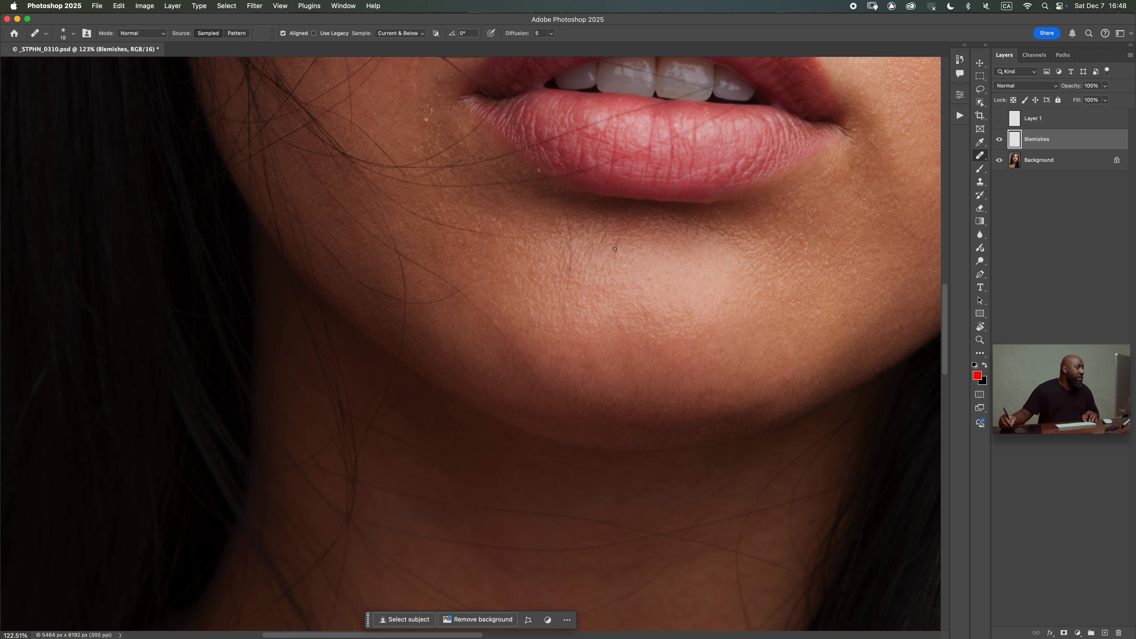
left_click(628, 244)
left_click(523, 175, "alt")
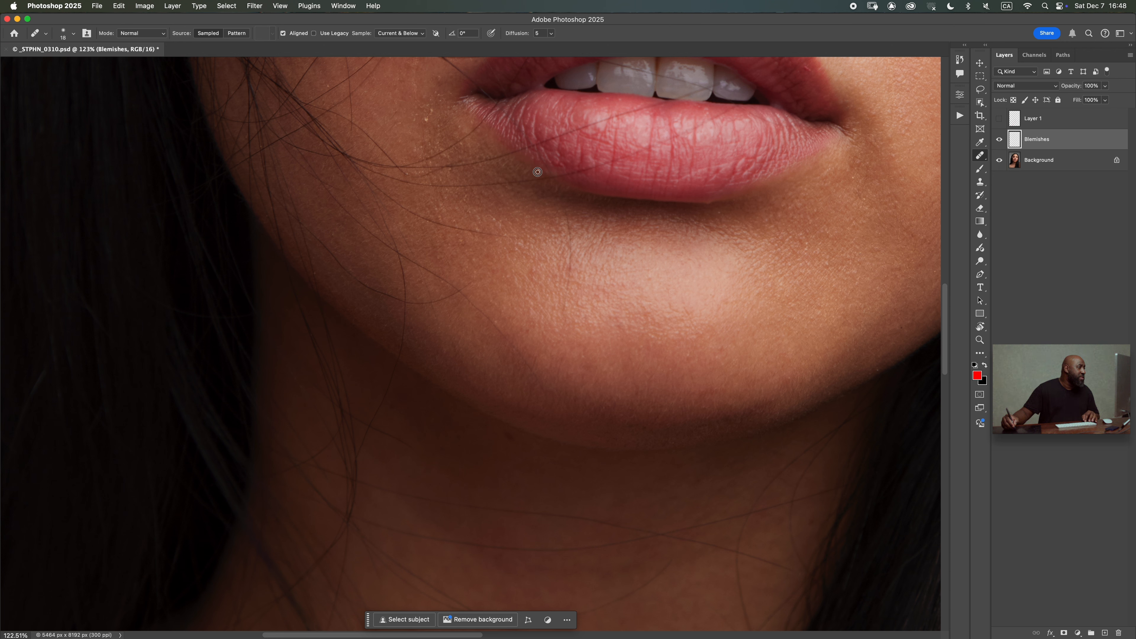
left_click(526, 172, "alt")
left_click(541, 171)
left_click(524, 171, "alt")
Step: Heal the uneven spots on the chin and along the shaded jaw below the mouth corner
left_click_drag(546, 218, 636, 330)
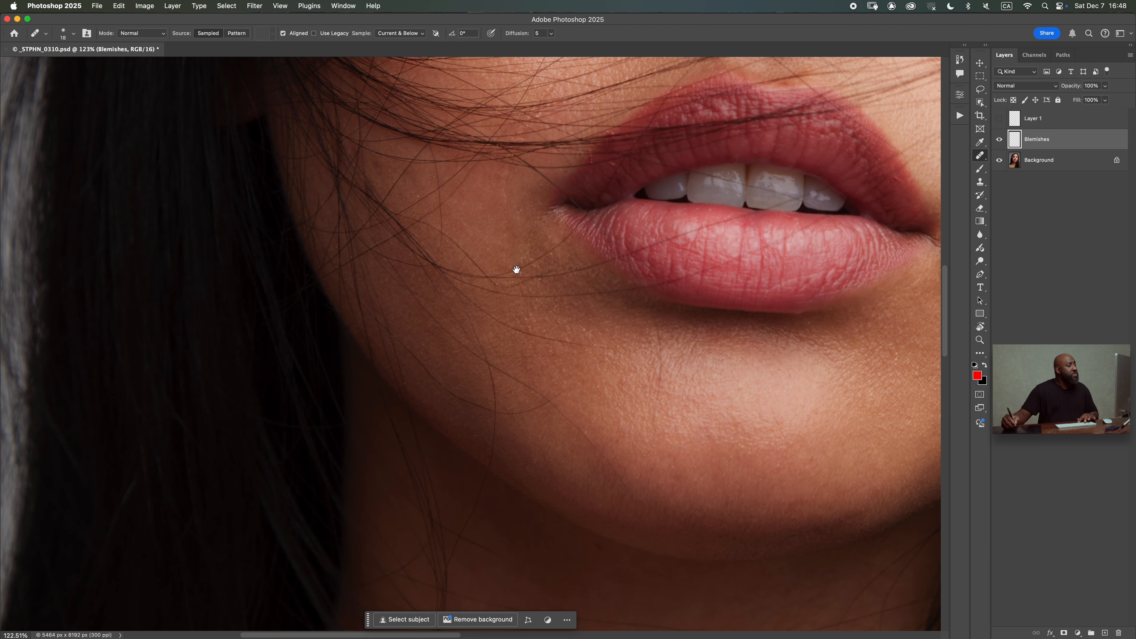
left_click_drag(516, 269, 523, 198)
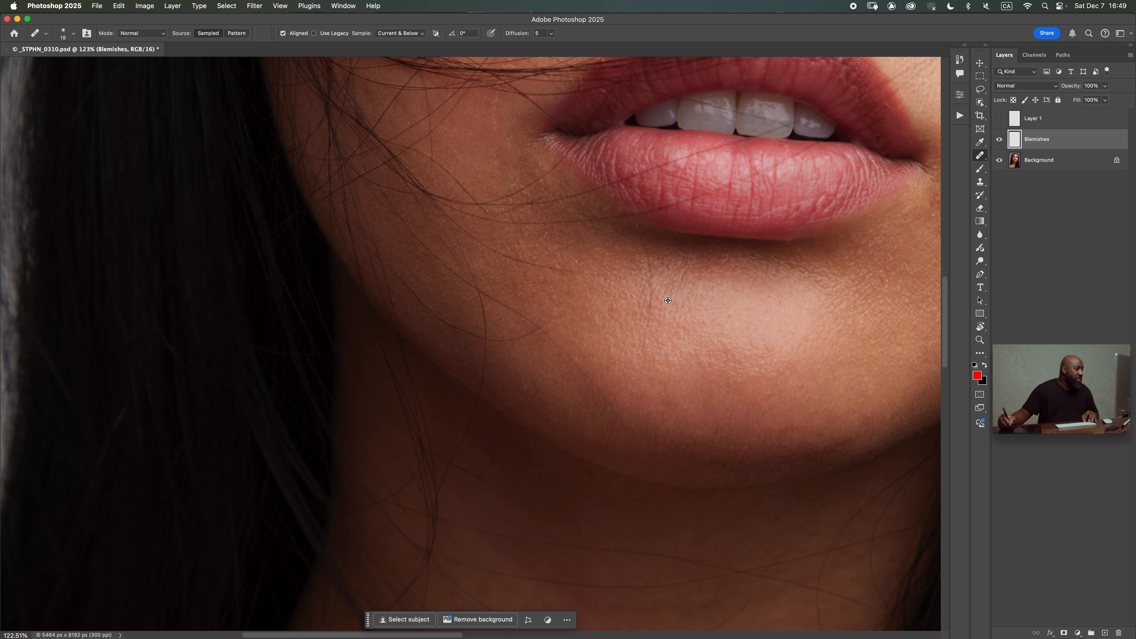
left_click(664, 291, "alt")
left_click(658, 342, "alt")
left_click_drag(611, 330, 608, 329)
left_click_drag(608, 343, 621, 170)
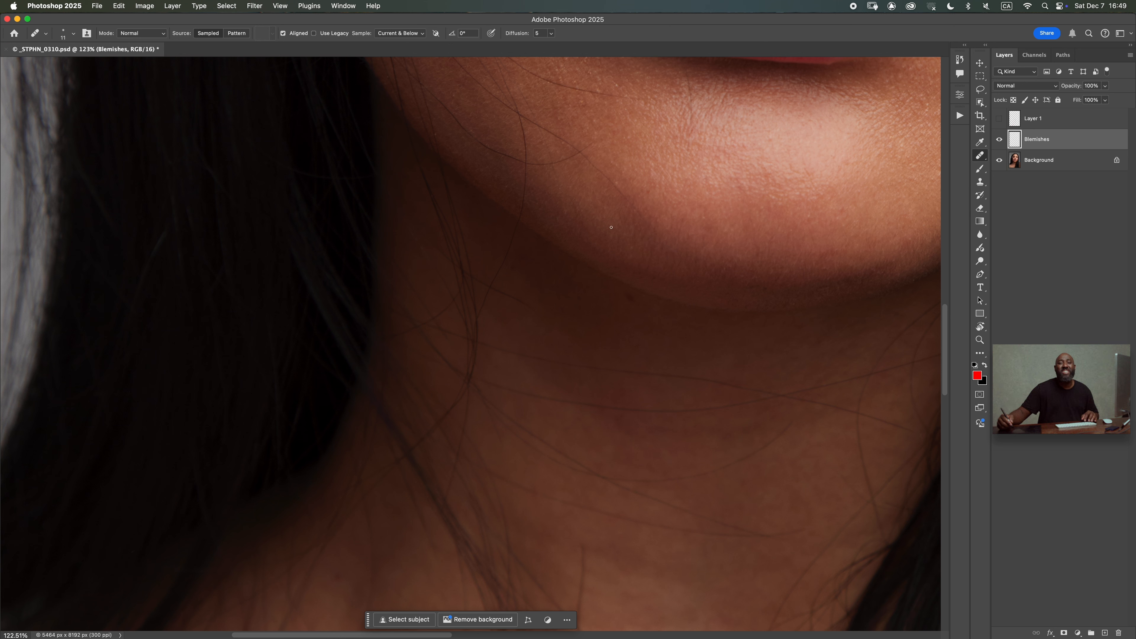
left_click_drag(642, 193, 645, 192)
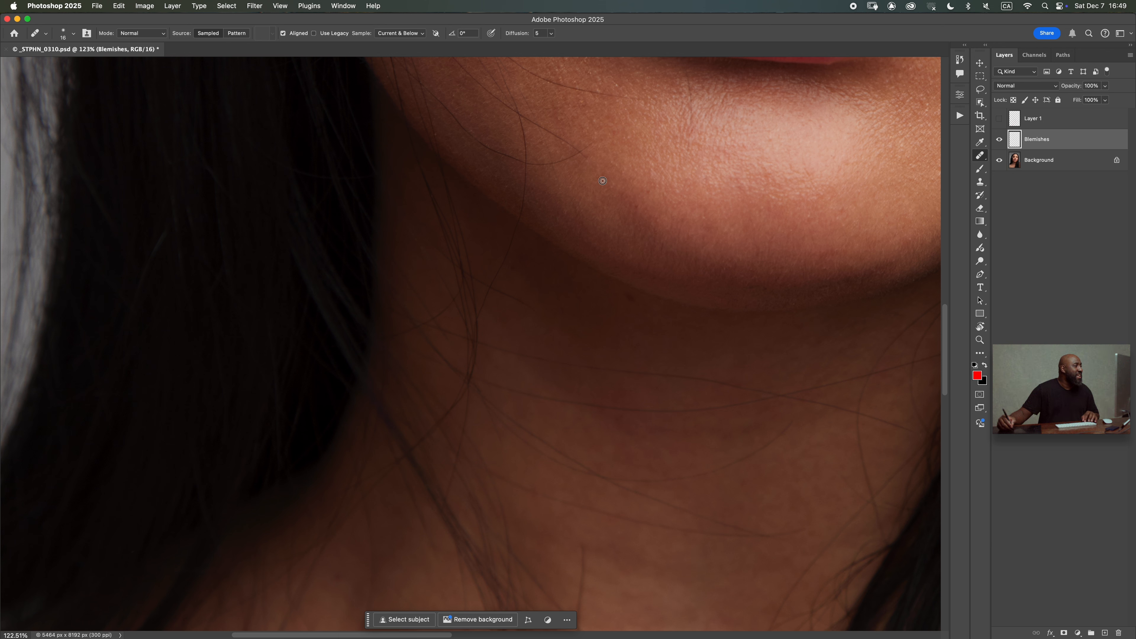
Step: Heal the dark spot on the neck just under the chin, sampling clean skin beside it
scroll(617, 161, "down", 4)
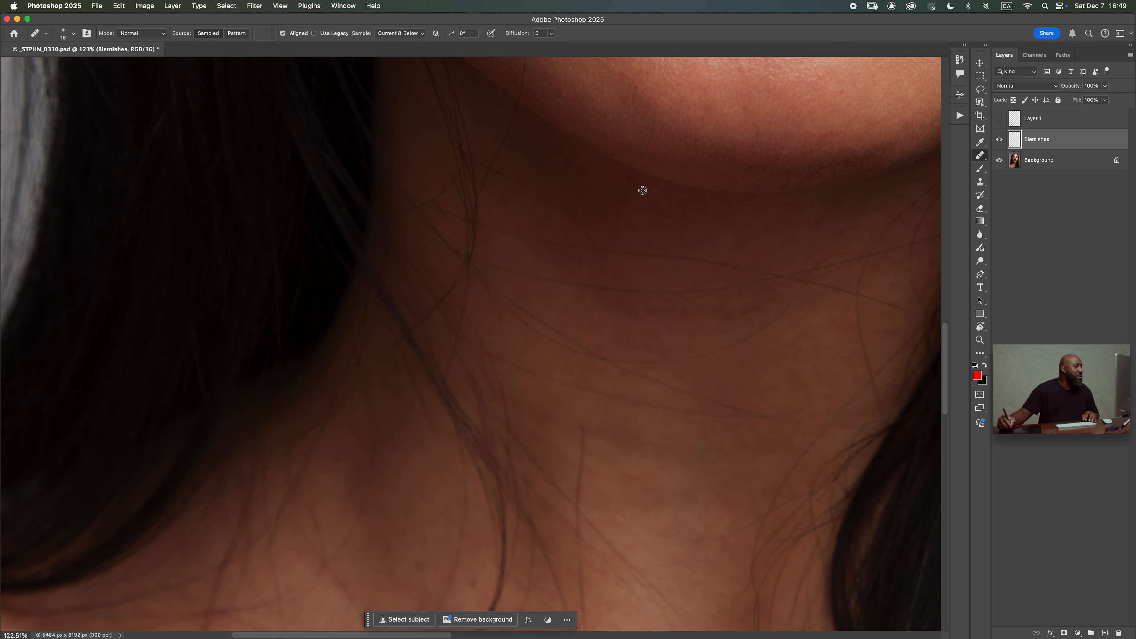
left_click(642, 190, "alt")
left_click(626, 179)
Step: Heal the dark spot between the inner lower eyelid and the side of the nose with the Healing Brush at size 14
left_click_drag(649, 243, 720, 307)
left_click_drag(616, 152, 663, 319)
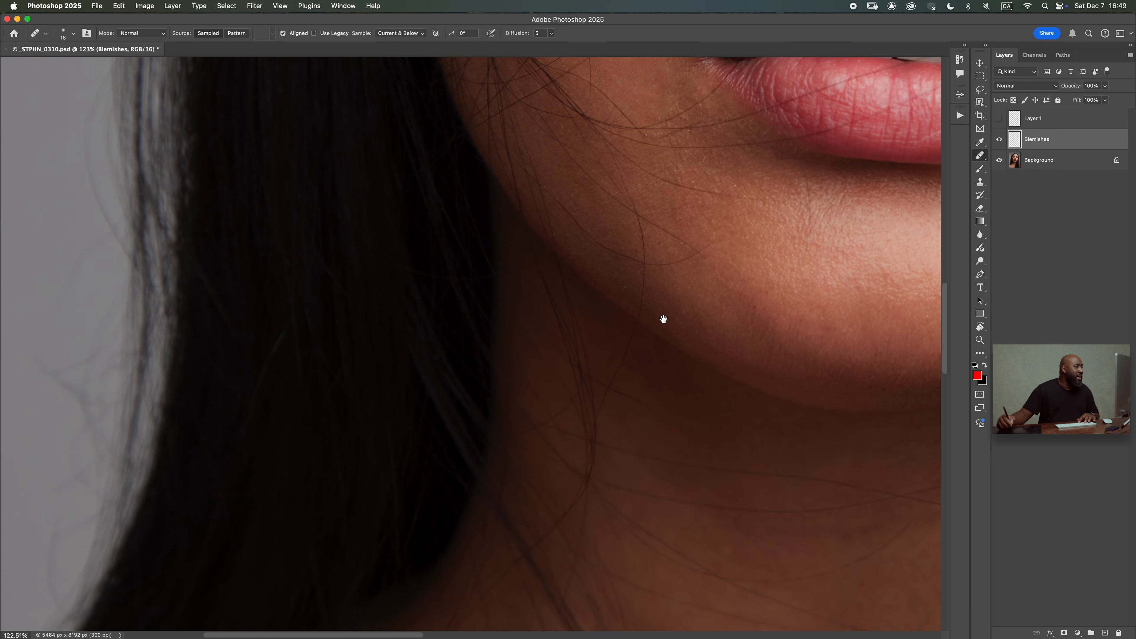
scroll(663, 319, "up", 10)
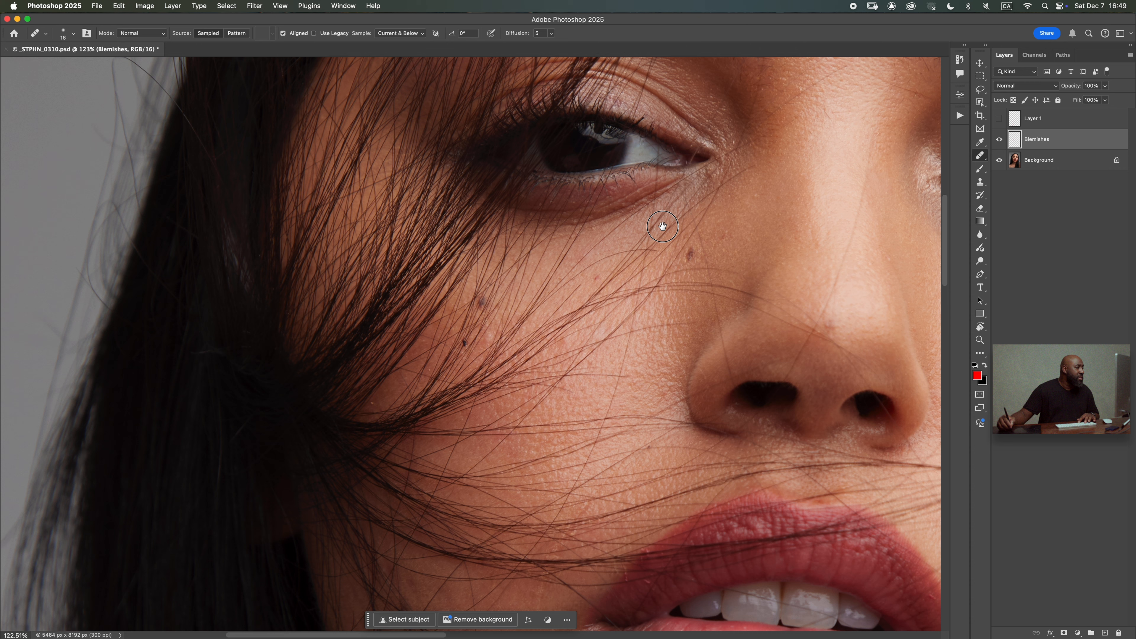
left_click_drag(663, 226, 655, 228)
left_click_drag(583, 275, 579, 280)
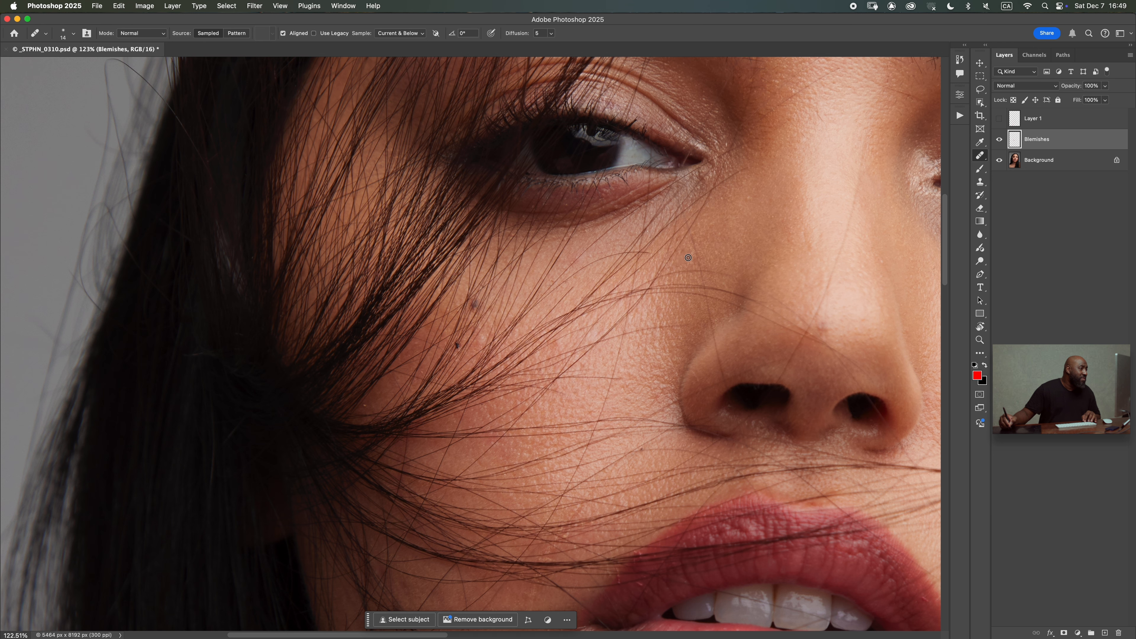
Step: Heal the faint marks on the forehead above the hair-covered eyebrow, enlarging the Healing Brush to 31
scroll(680, 254, "up", 10)
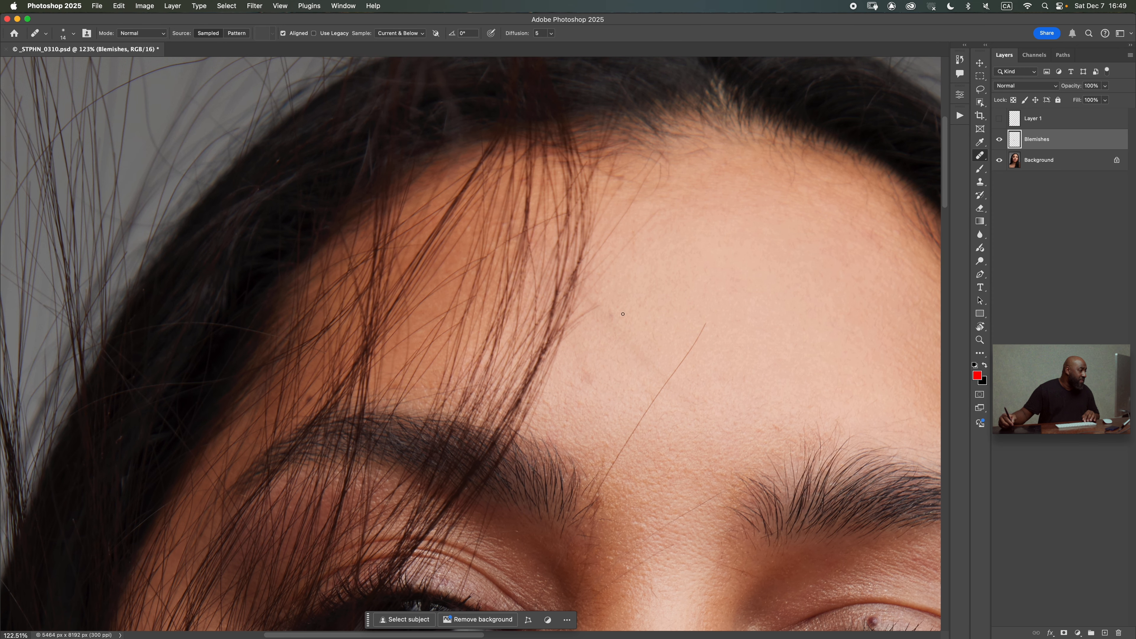
left_click_drag(605, 371, 582, 385)
left_click(573, 386, "alt")
left_click(642, 308, "alt")
left_click_drag(614, 318, 612, 315)
left_click(648, 338, "alt")
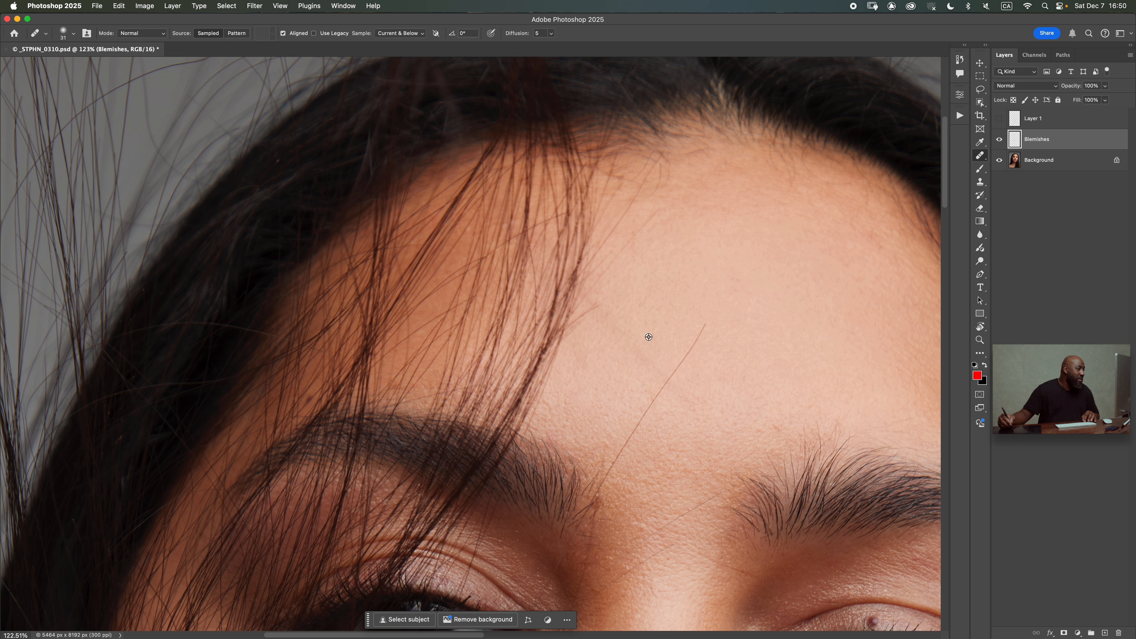
left_click_drag(638, 358, 635, 341)
Step: Heal the reddish blemish on the tip of the nose using skin sampled just below it
scroll(679, 376, "down", 5)
scroll(653, 337, "down", 8)
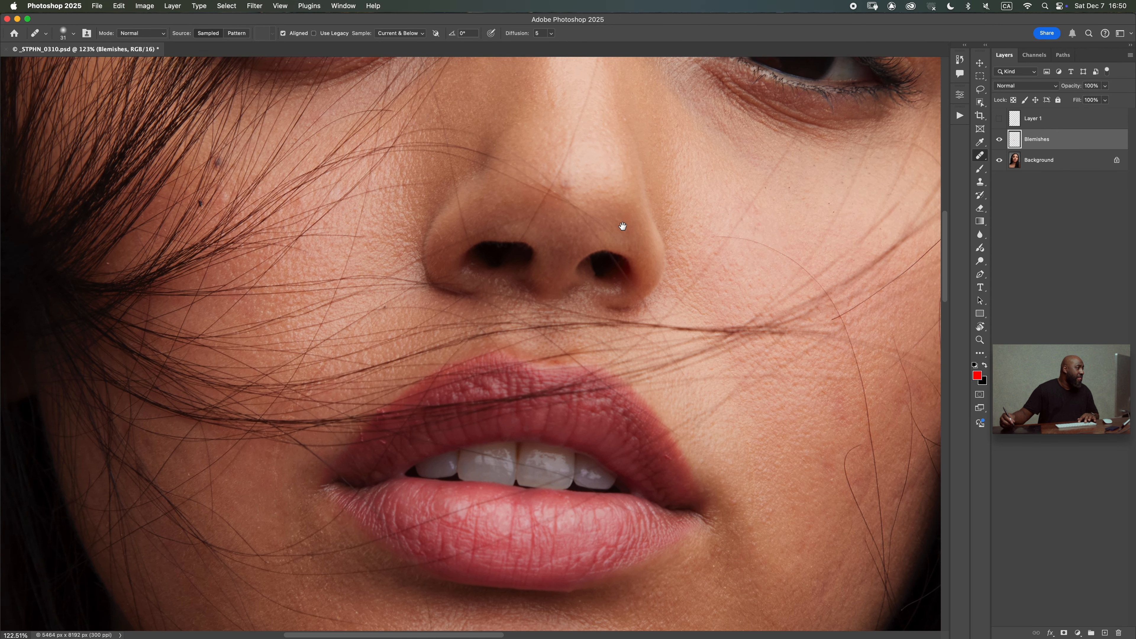
left_click_drag(622, 226, 627, 220)
left_click(571, 222, "alt")
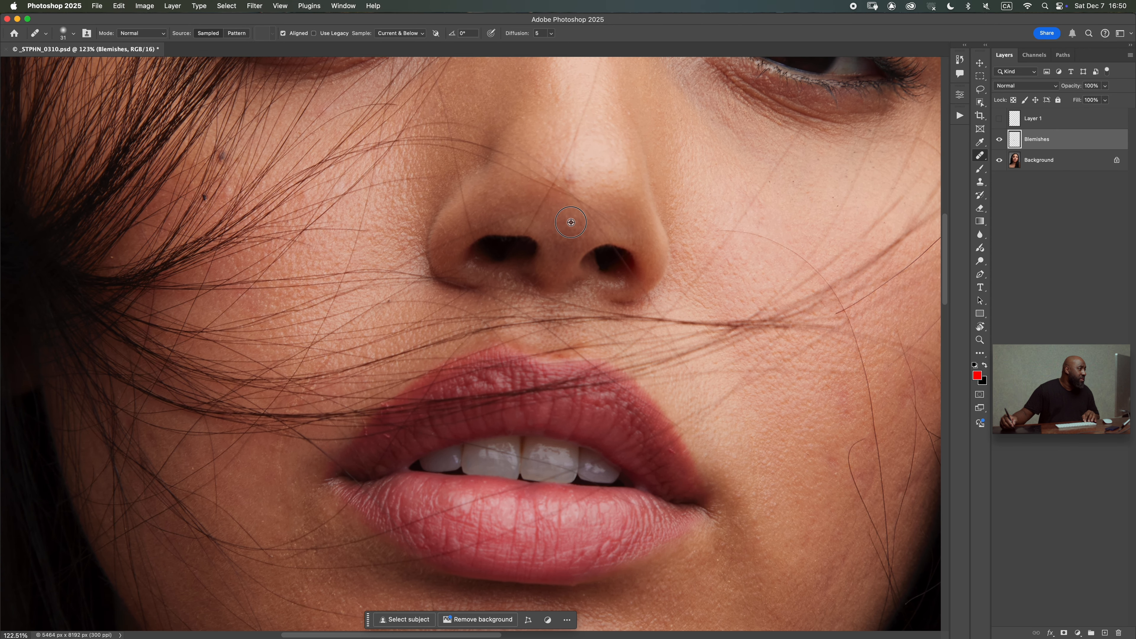
left_click_drag(588, 184, 571, 179)
Step: Heal the small spots on the cheek skin beside the mouth corner
left_click_drag(608, 259, 620, 130)
scroll(447, 186, "up", 4)
left_click_drag(536, 253, 724, 283)
left_click_drag(393, 259, 386, 259)
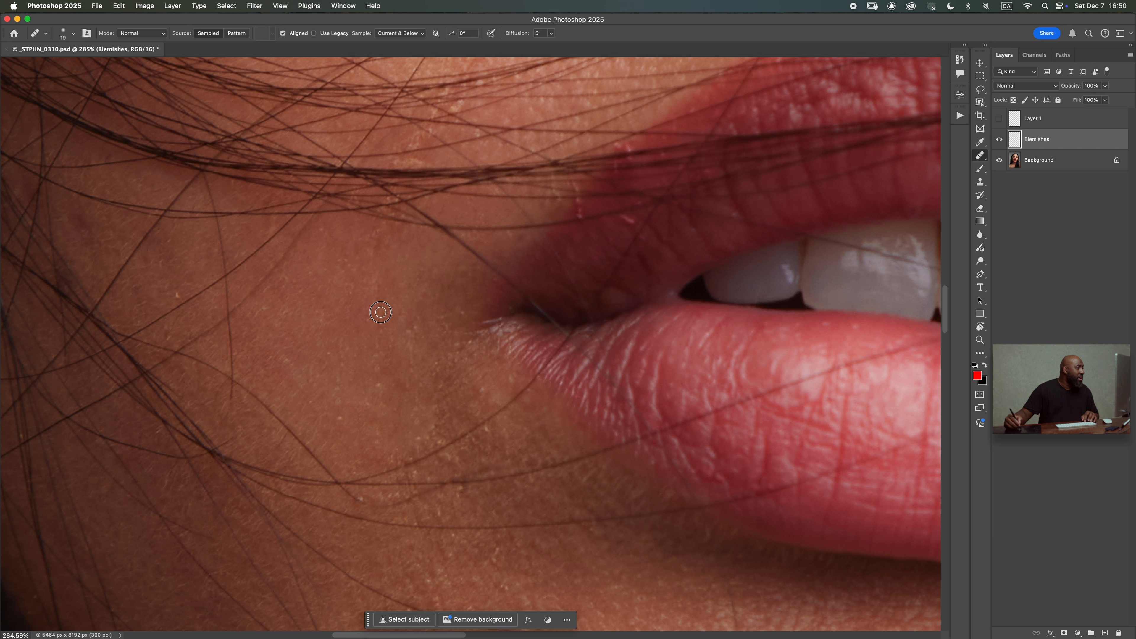
left_click(388, 324, "alt")
left_click_drag(416, 333, 414, 369)
left_click(407, 374, "alt")
left_click_drag(367, 354, 371, 329)
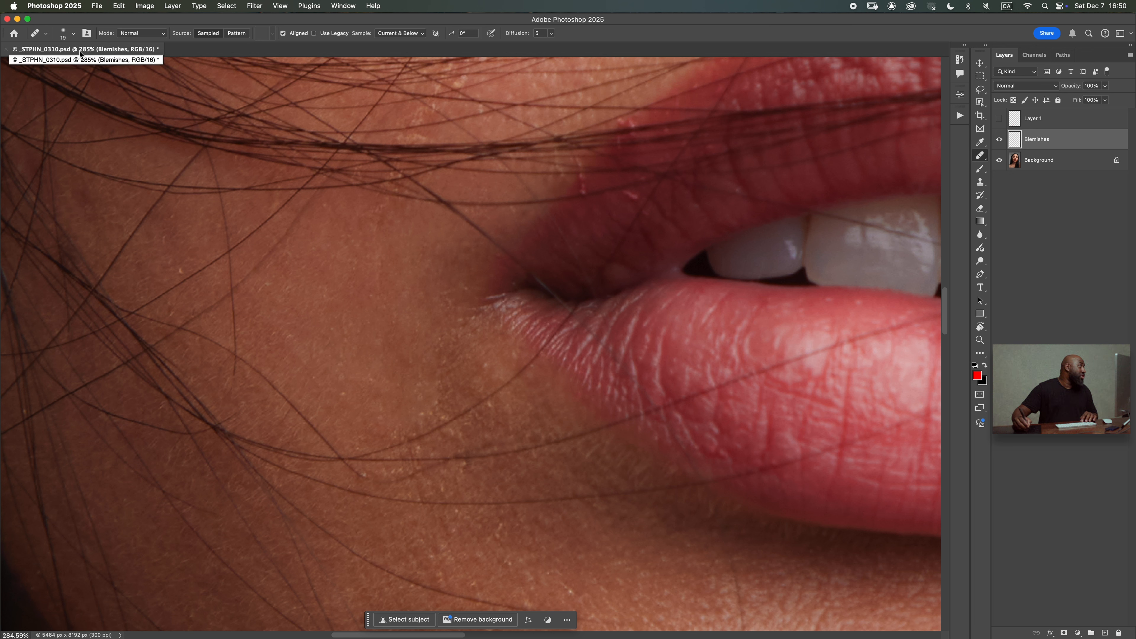
Step: Clear the light flakes along the upper lip's edge near the mouth corner with the Remove Tool at size 9
left_click_drag(590, 204, 582, 204)
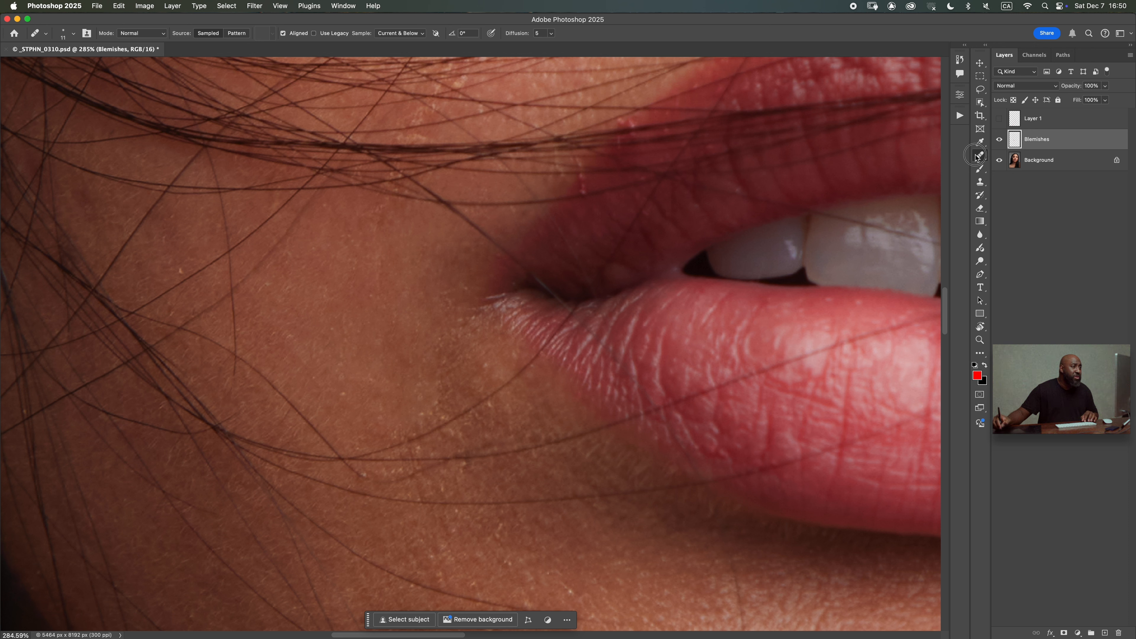
right_click(986, 157)
left_click(1024, 164)
mouse_move(579, 183)
left_mouse_down()
mouse_move(530, 186)
mouse_move(581, 185)
mouse_move(580, 170)
mouse_move(584, 199)
mouse_move(580, 186)
left_mouse_up()
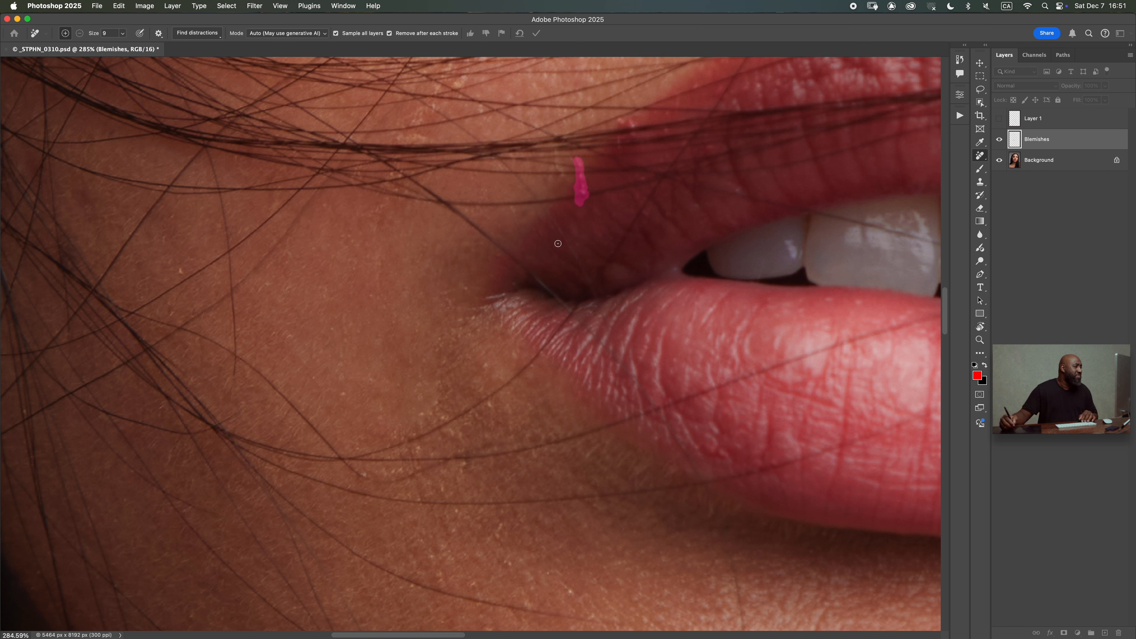
left_click_drag(619, 121, 653, 123)
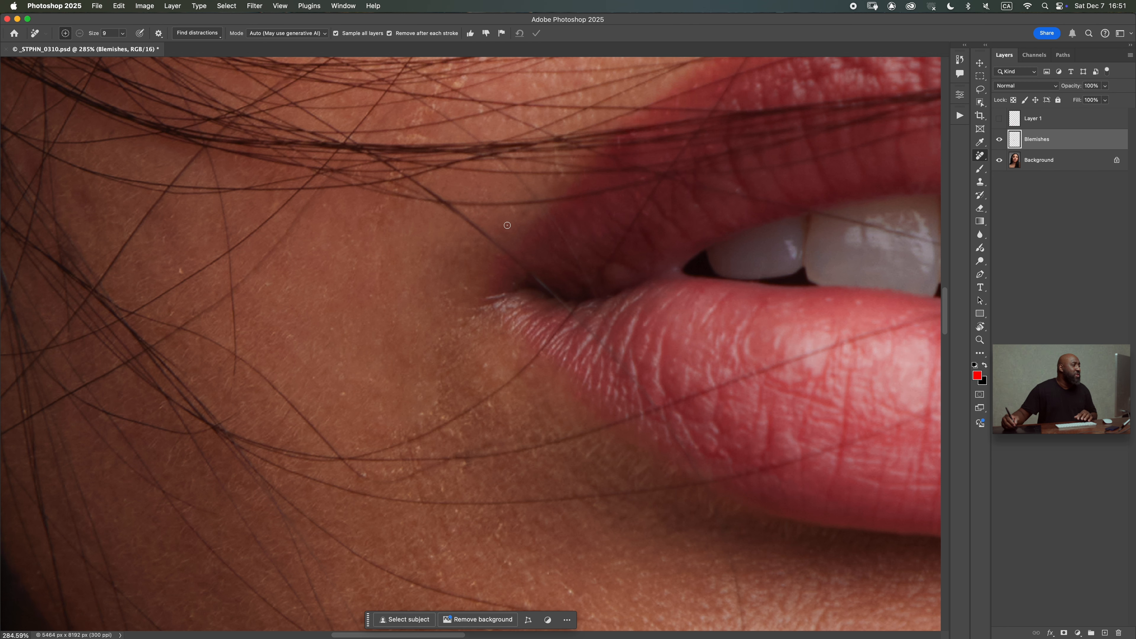
Step: Remove the bright specks below the mouth corner and the small spot on the shaded cheek with the Remove Tool
left_click_drag(472, 246, 477, 117)
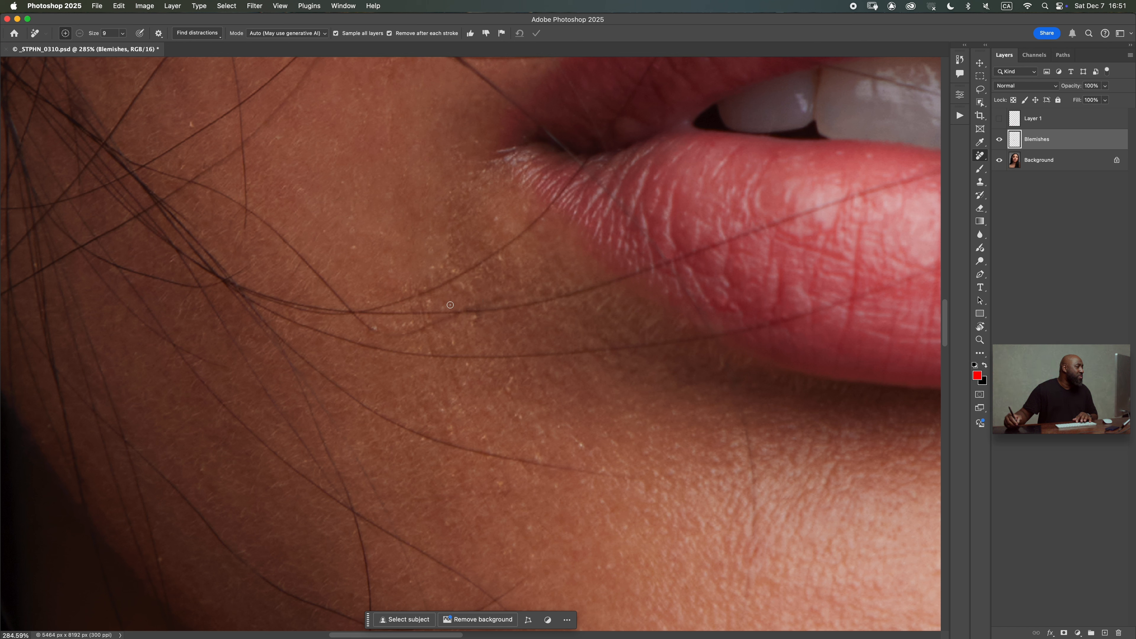
mouse_move(463, 311)
left_mouse_down()
mouse_move(480, 311)
mouse_move(468, 337)
left_mouse_up()
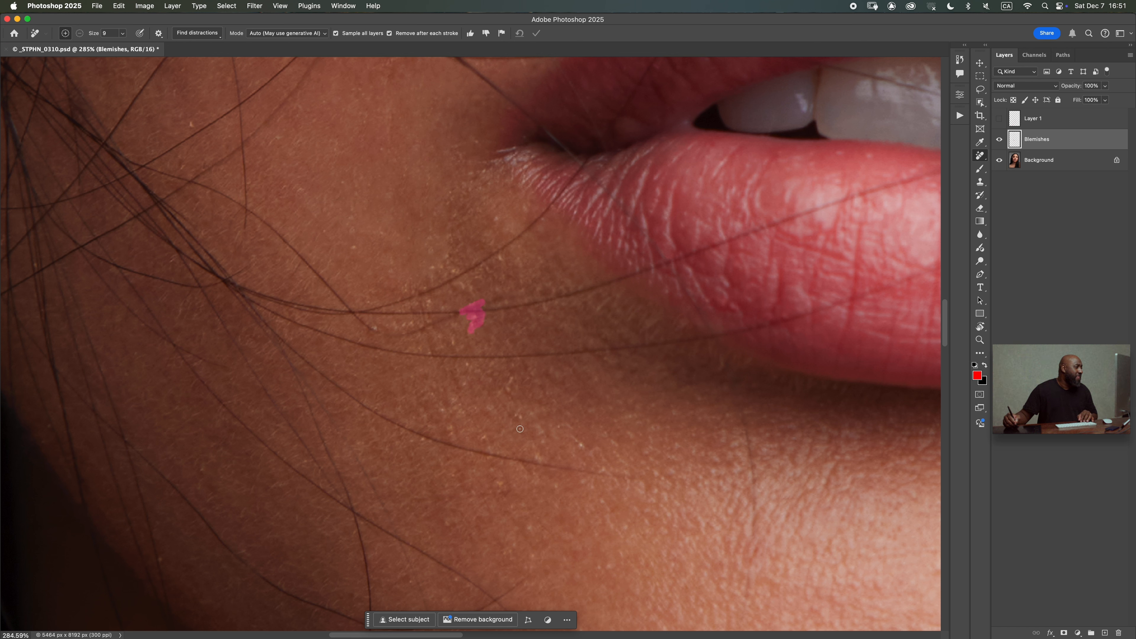
key("x")
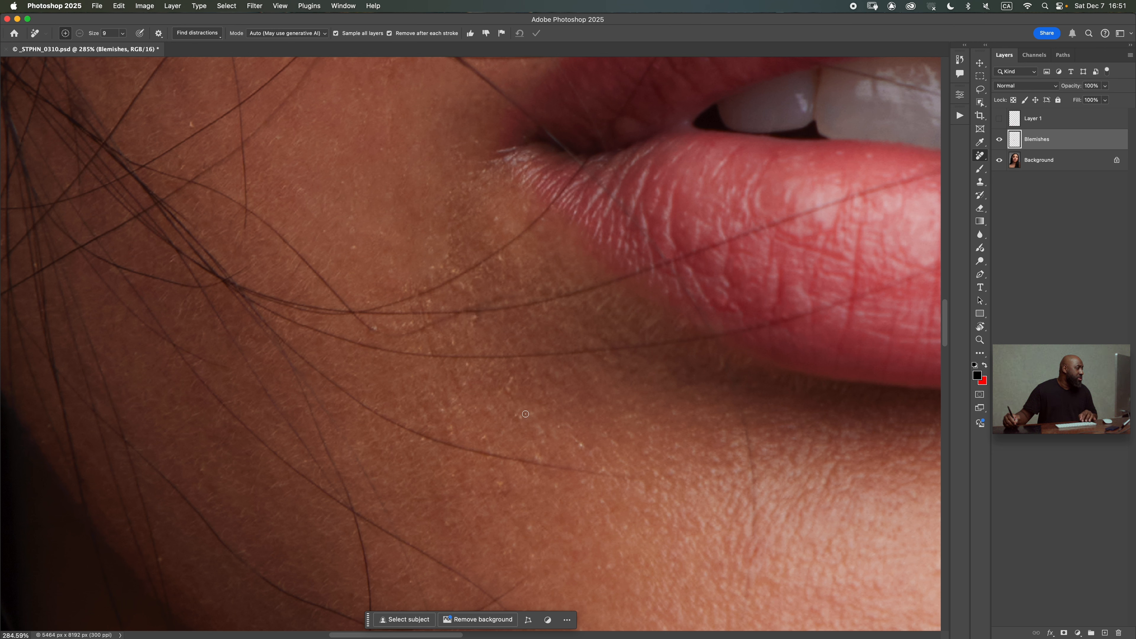
left_click_drag(513, 391, 511, 387)
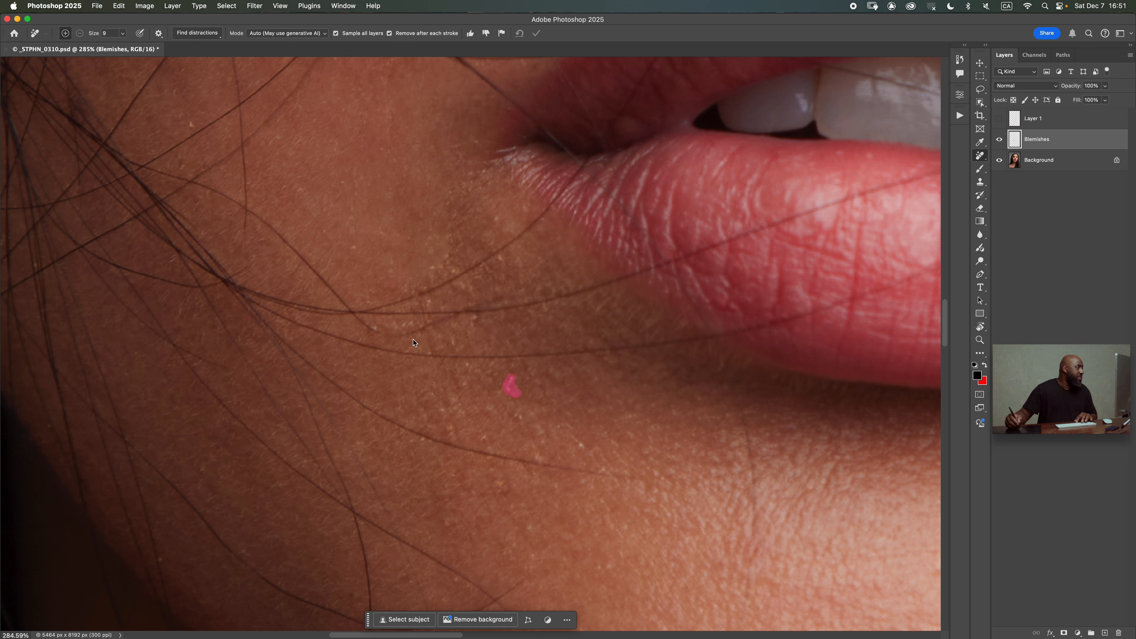
left_click_drag(286, 175, 421, 261)
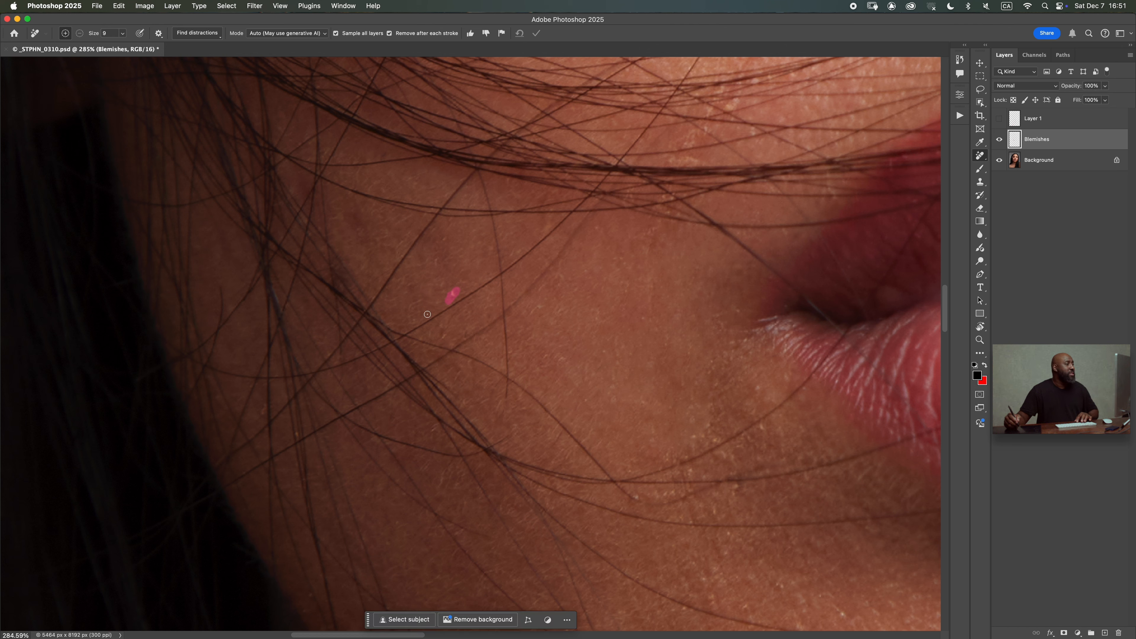
Step: Compare the whole portrait and the eye area with the Blemishes layer hidden and shown
key("super+0")
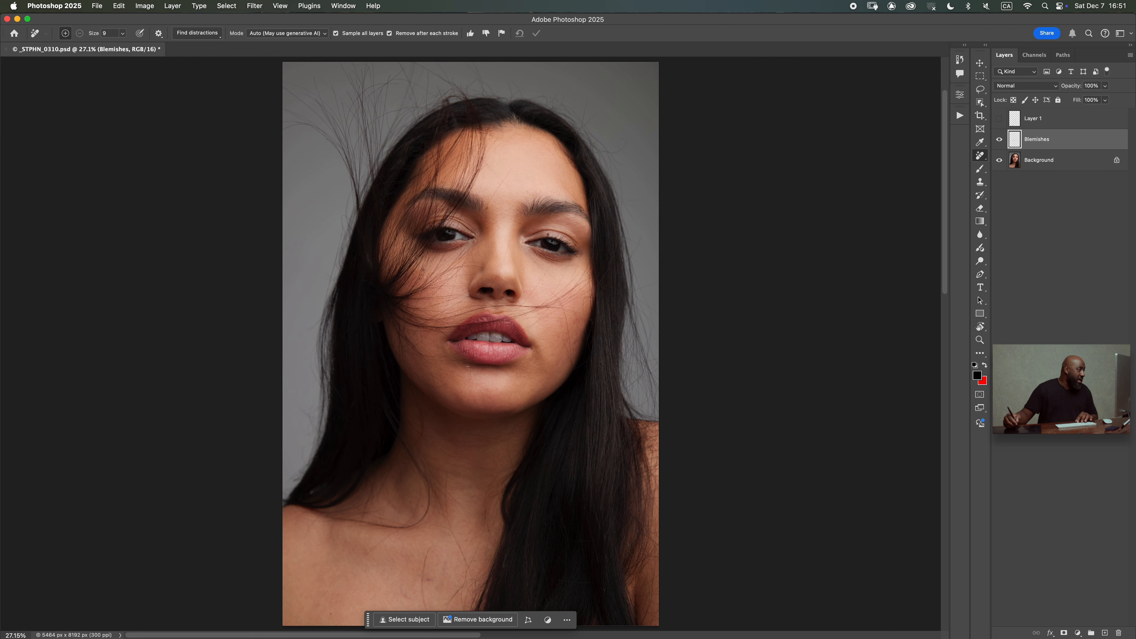
left_click(999, 140)
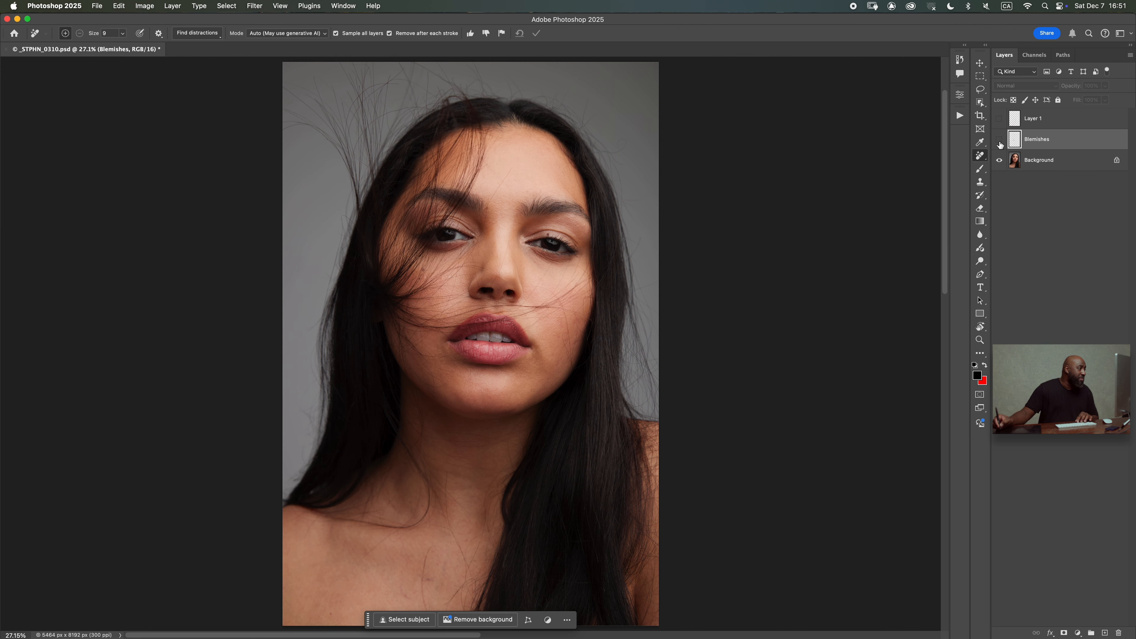
left_click(999, 140)
left_click(999, 141)
left_click_drag(588, 224, 693, 231)
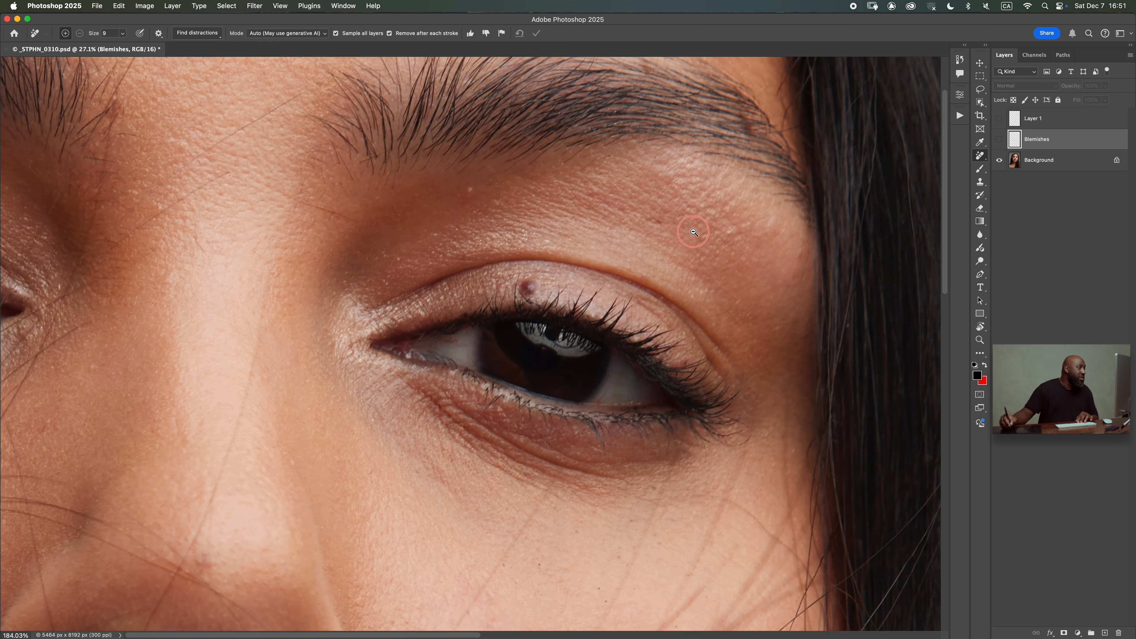
left_click(999, 139)
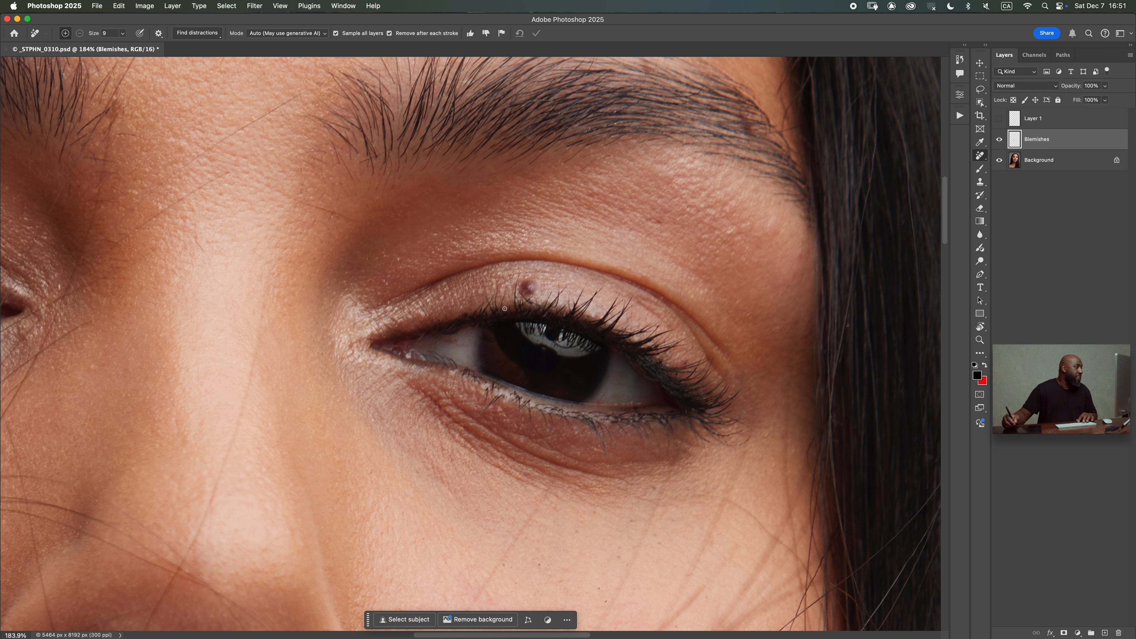
Step: Heal the red vein in the white of the eye near its inner corner with the Healing Brush
mouse_move(449, 343)
left_mouse_down()
mouse_move(547, 327)
mouse_move(532, 325)
mouse_move(559, 337)
mouse_move(537, 339)
left_mouse_up()
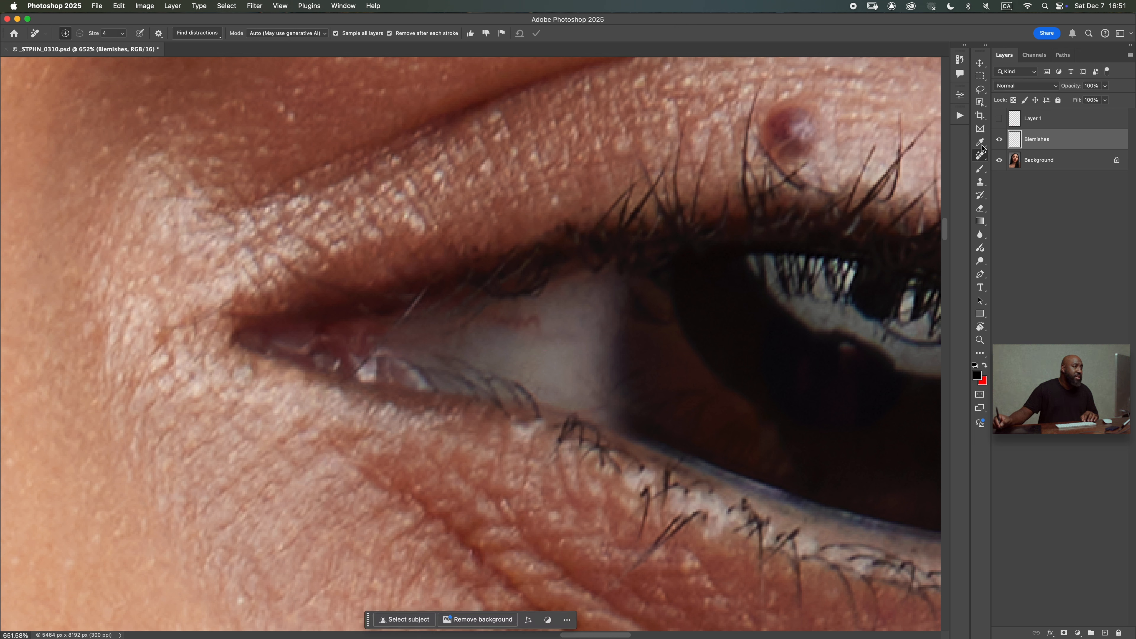
right_click(980, 155)
left_click(1028, 174)
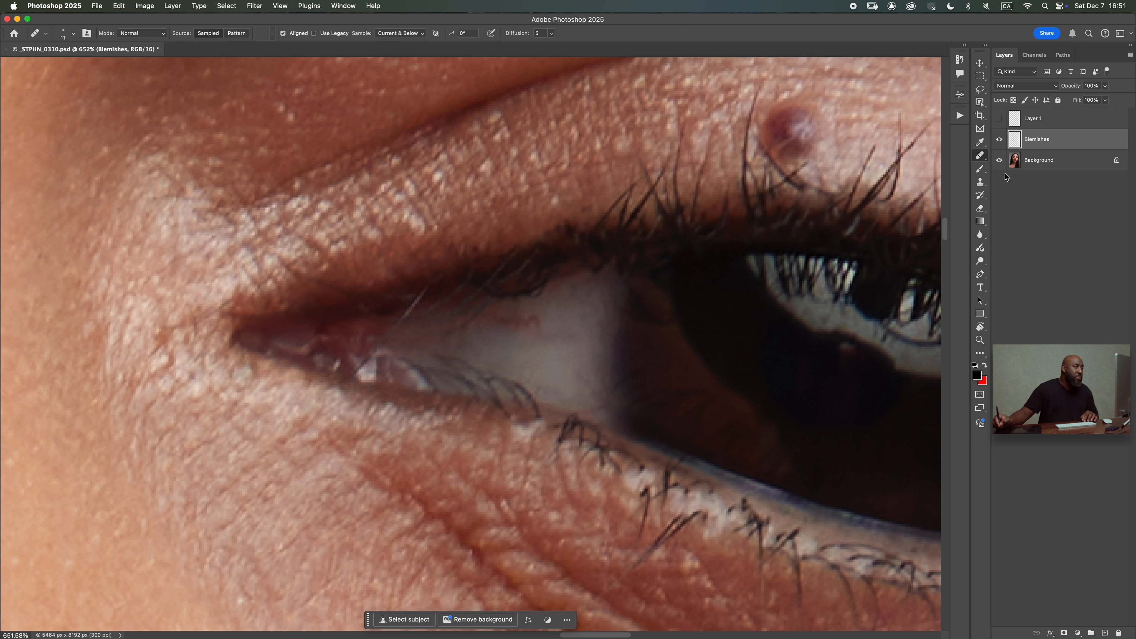
left_click_drag(523, 341, 520, 321)
left_click(523, 340, "alt")
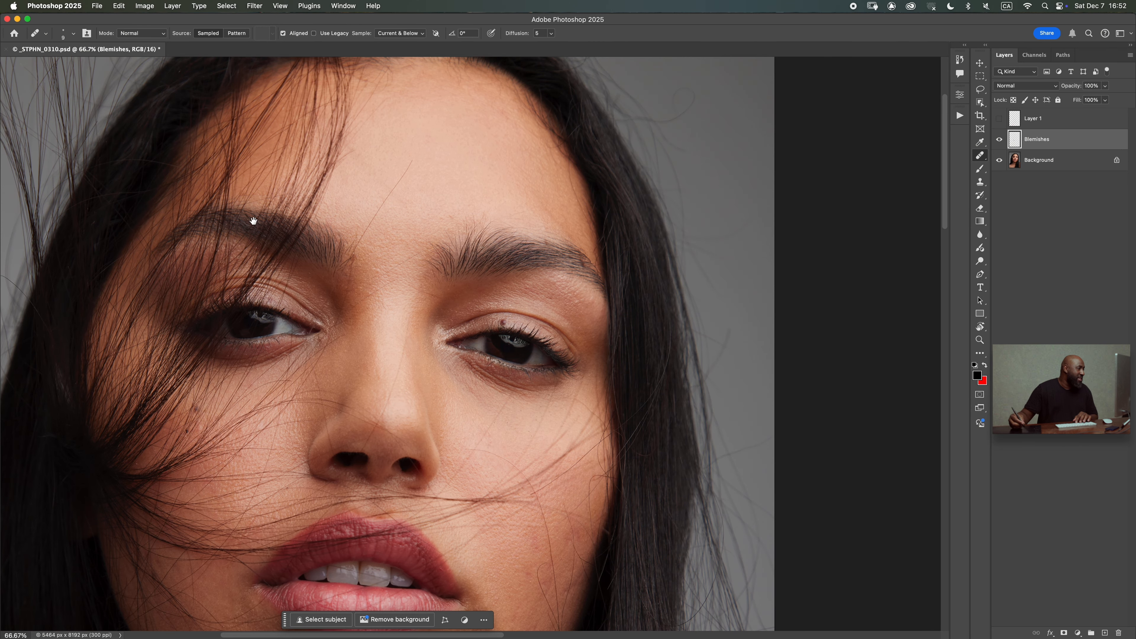
Step: Heal away the stray hair crossing the forehead above the inner eyebrow and enlarge the Healing Brush to 58
left_click_drag(421, 314, 456, 296)
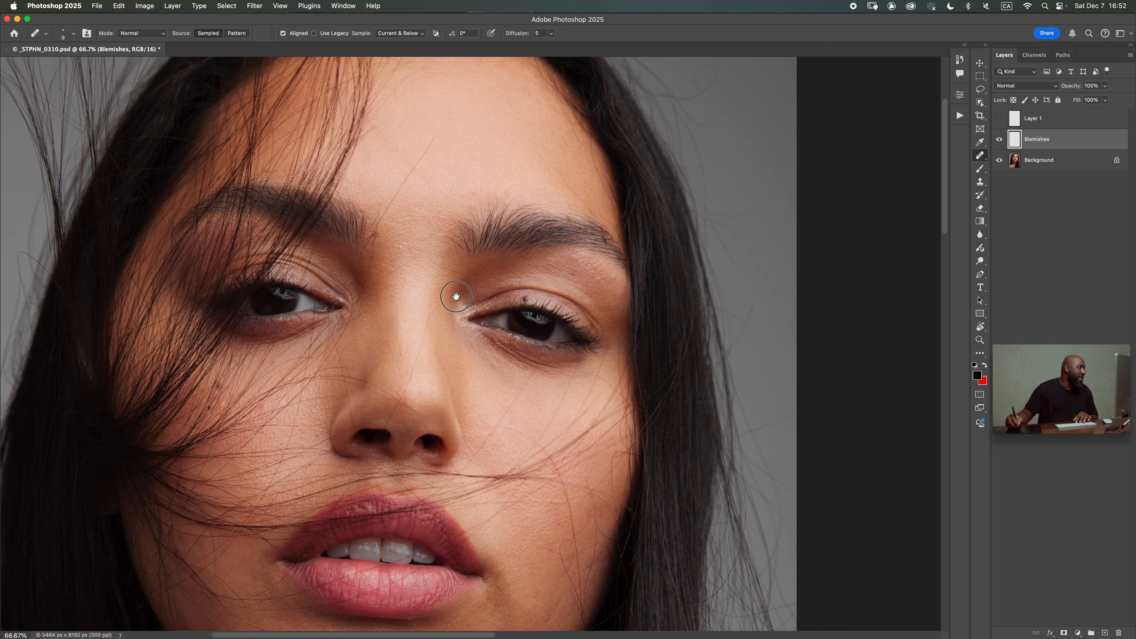
left_click_drag(447, 217, 478, 255)
left_click_drag(473, 193, 497, 187)
left_click_drag(476, 230, 514, 228)
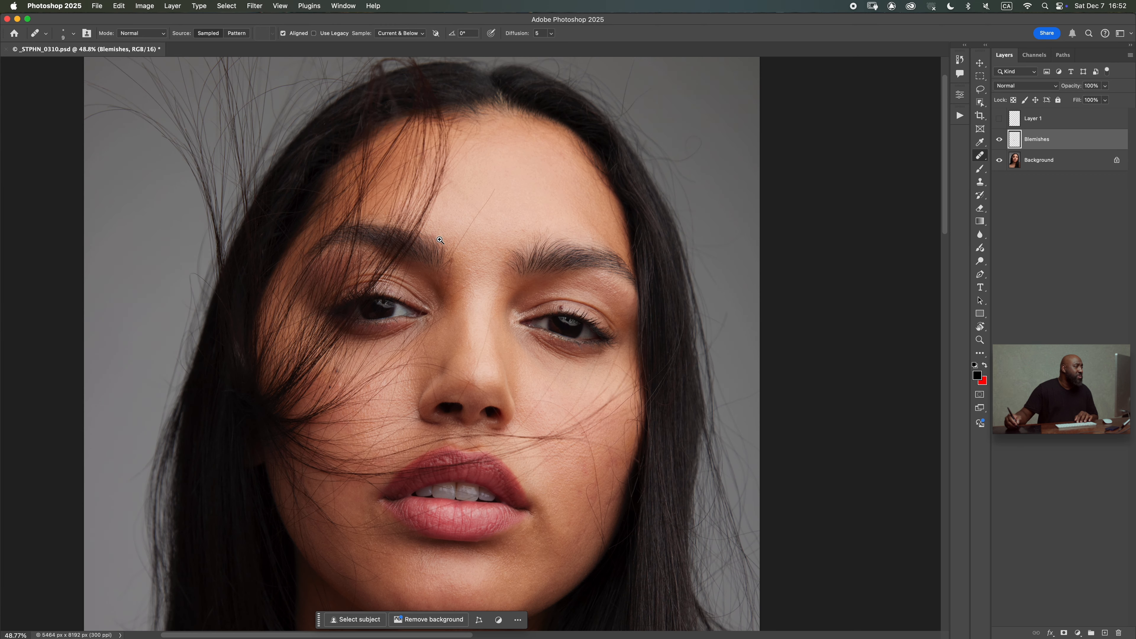
mouse_move(474, 219)
left_mouse_down()
mouse_move(507, 224)
mouse_move(514, 174)
left_mouse_up()
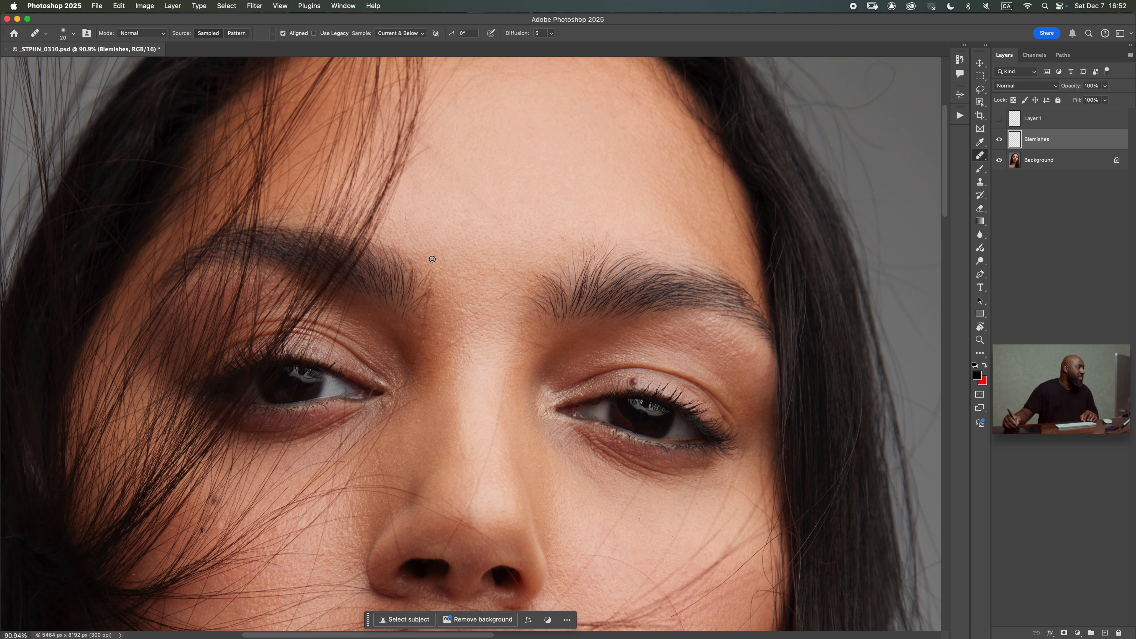
left_click_drag(509, 212, 504, 235)
left_click_drag(485, 215, 491, 216, "ctrl+alt")
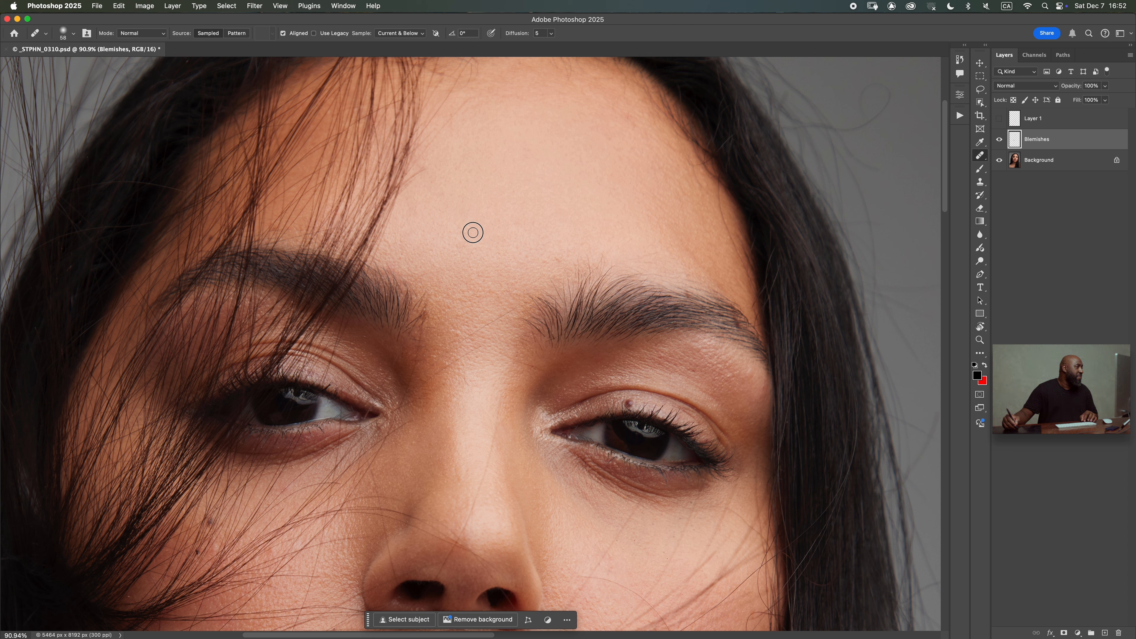
Step: Heal the small blemish on the upper chest beside the stray hair with the Healing Brush at size 49
key("super+0")
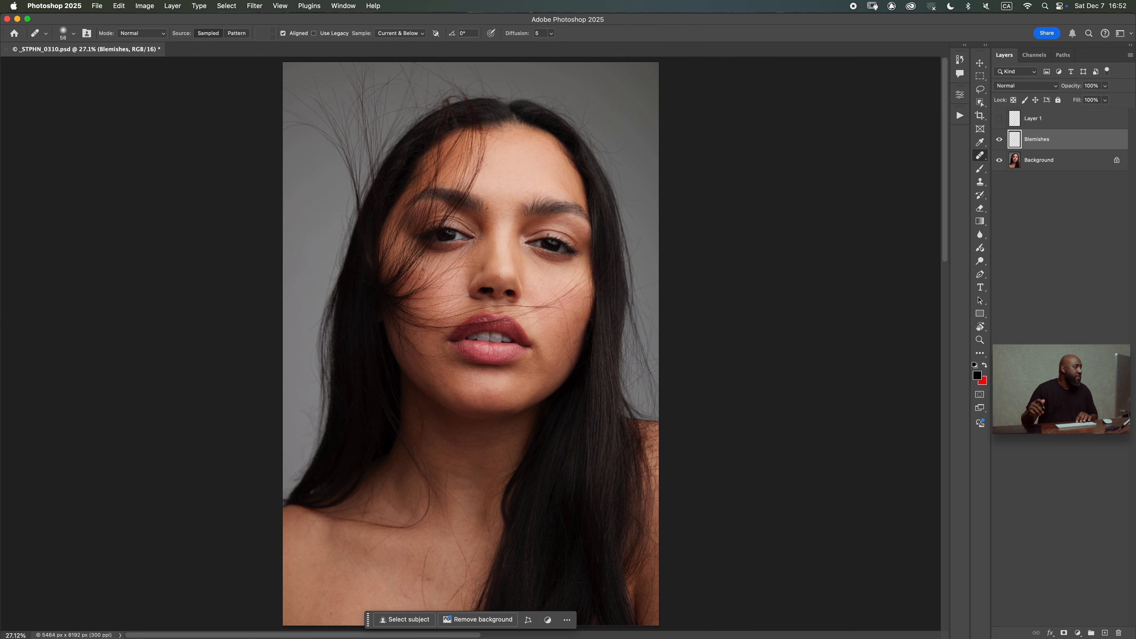
scroll(405, 230, "down", 10)
left_click_drag(466, 292, 493, 301)
left_click_drag(580, 322, 458, 260)
mouse_move(609, 277)
left_mouse_down()
mouse_move(564, 368)
mouse_move(541, 337)
left_mouse_up()
left_click(595, 299, "alt")
left_click(583, 318, "alt")
left_click(586, 308)
left_click(565, 312, "alt")
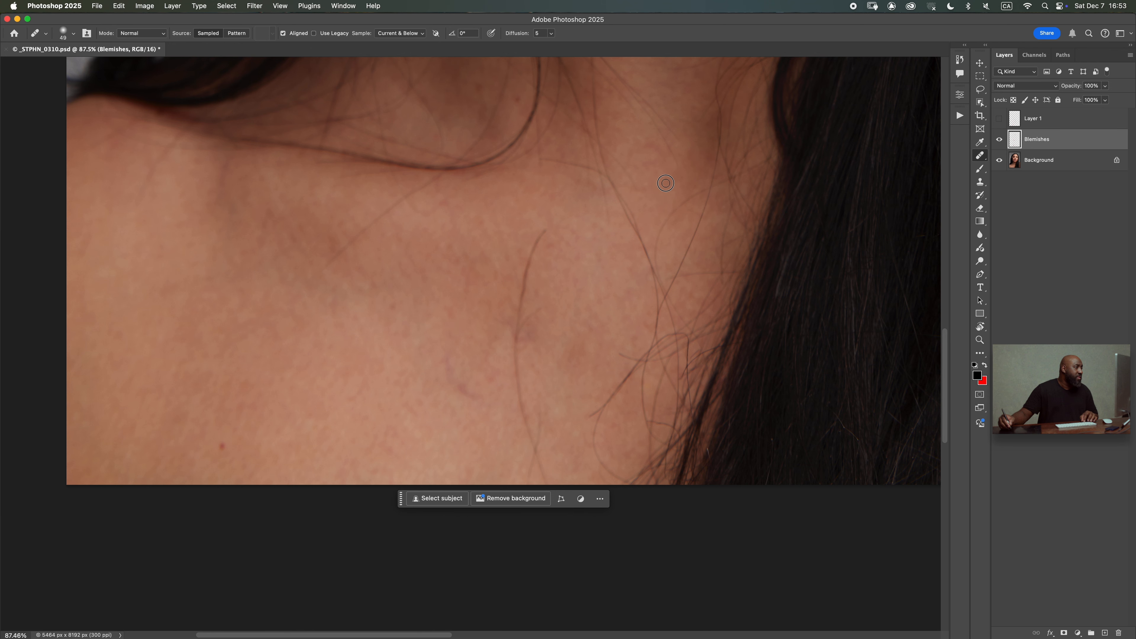
Step: Heal the red spot near the chest's lower edge and the bluish marks at mid-chest with the Healing Brush
left_click_drag(622, 300, 766, 130)
left_click_drag(367, 242, 388, 239)
left_click(367, 276)
left_click_drag(478, 222, 423, 313)
left_click(503, 330, "alt")
left_click_drag(541, 286, 566, 320)
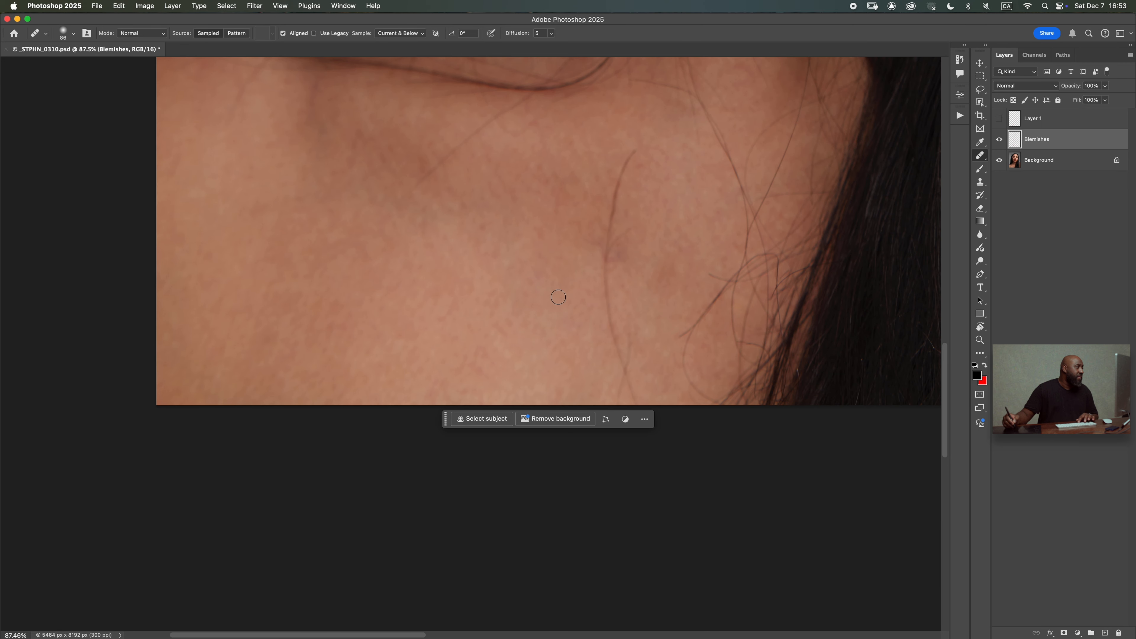
Step: Check the neck, chin and lips for remaining flaws and reduce the Healing Brush size to 17
scroll(557, 295, "up", 10)
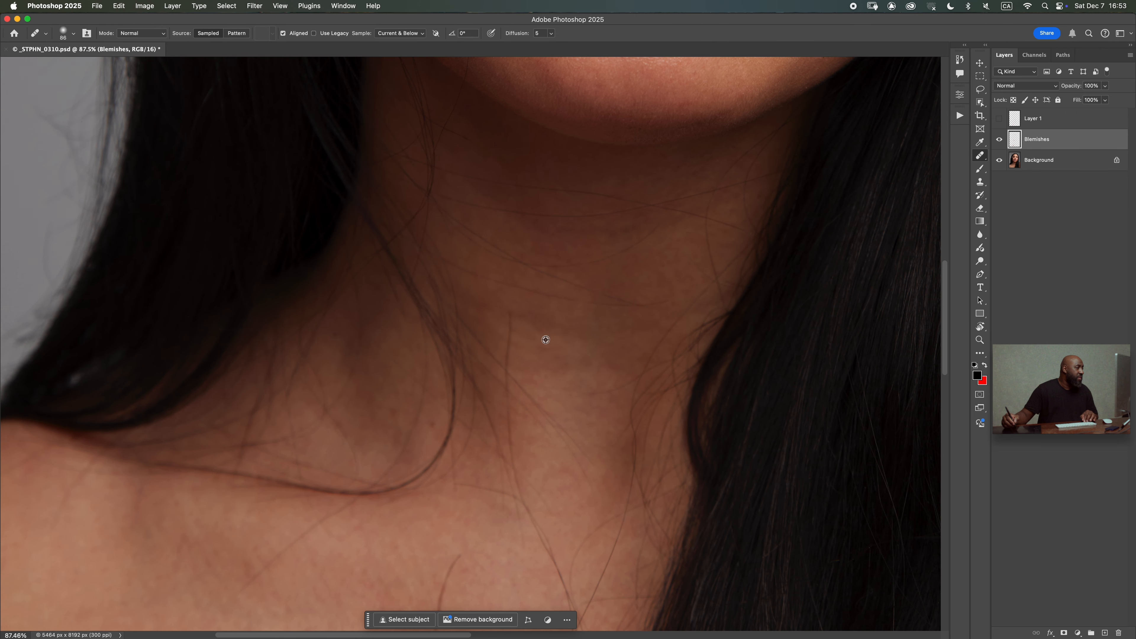
left_click_drag(553, 328, 542, 329)
left_click_drag(548, 309, 528, 403)
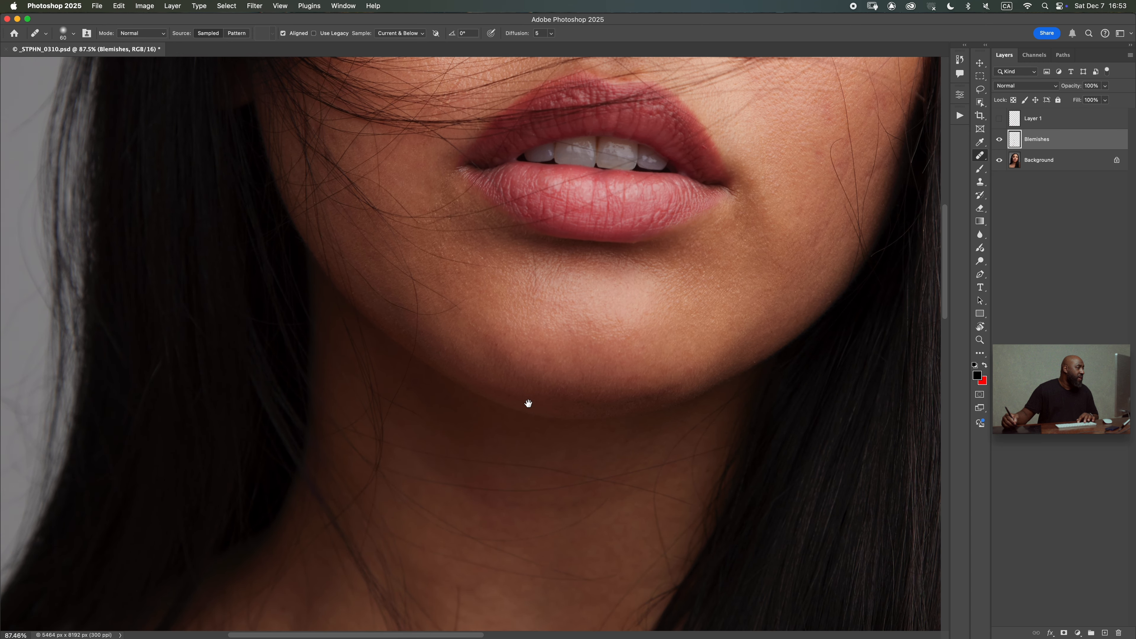
left_click_drag(603, 307, 599, 305)
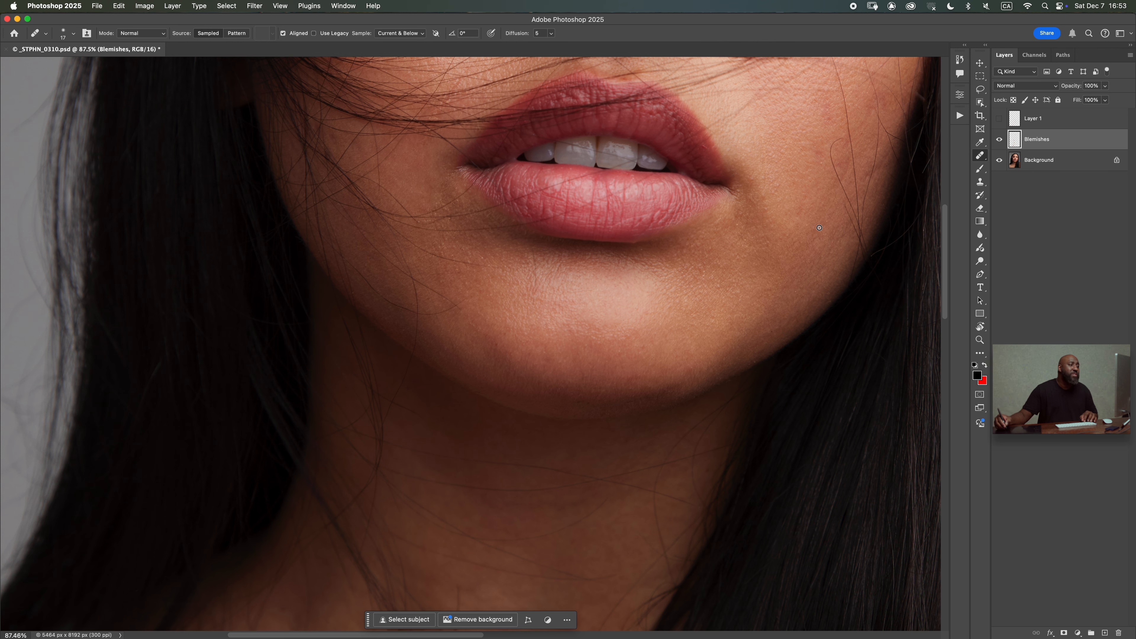
Step: Compare the whole portrait and a close-up of the eyes with the Blemishes layer hidden and shown
key("super+0")
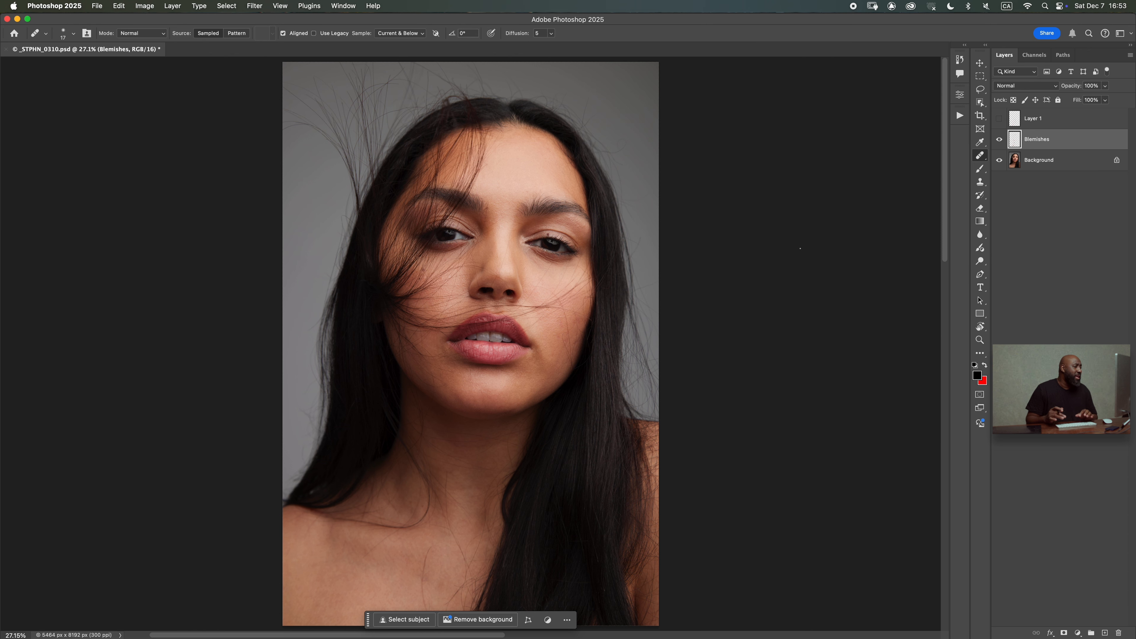
left_click(999, 140)
left_click(999, 139)
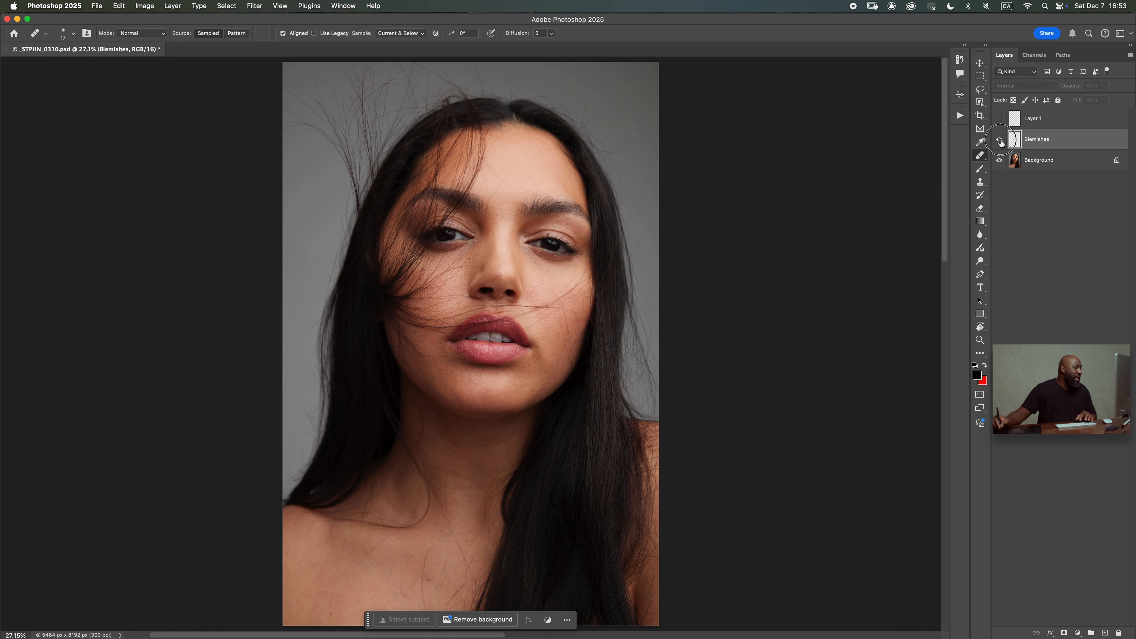
left_click(1000, 139)
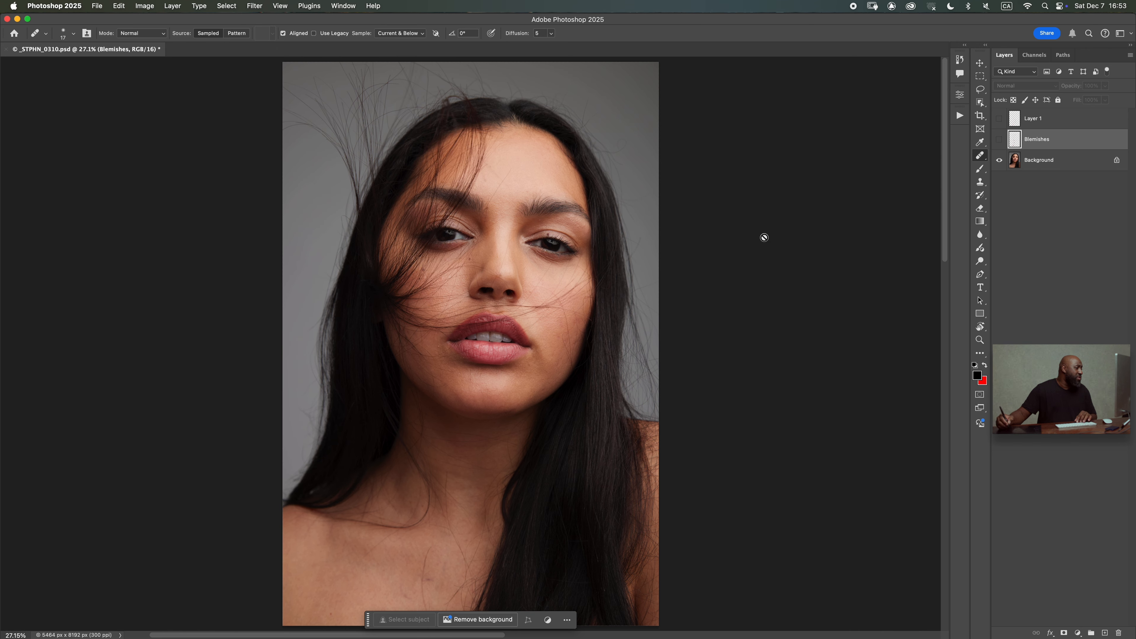
left_click_drag(510, 212, 582, 201)
left_click(980, 154)
left_click(998, 139)
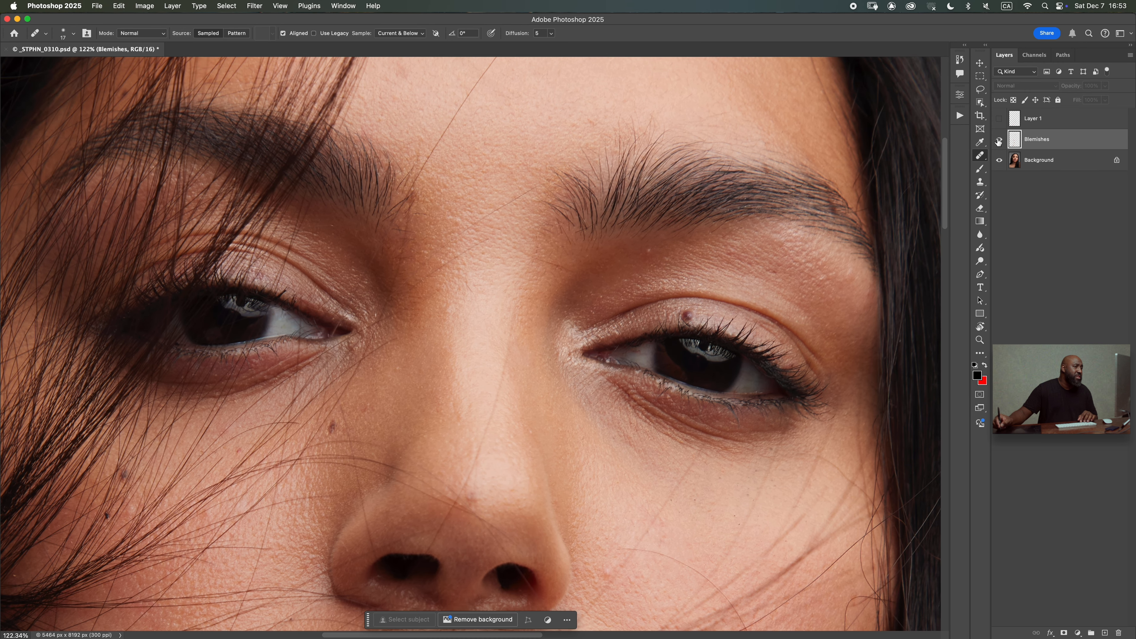
left_click_drag(625, 281, 624, 281)
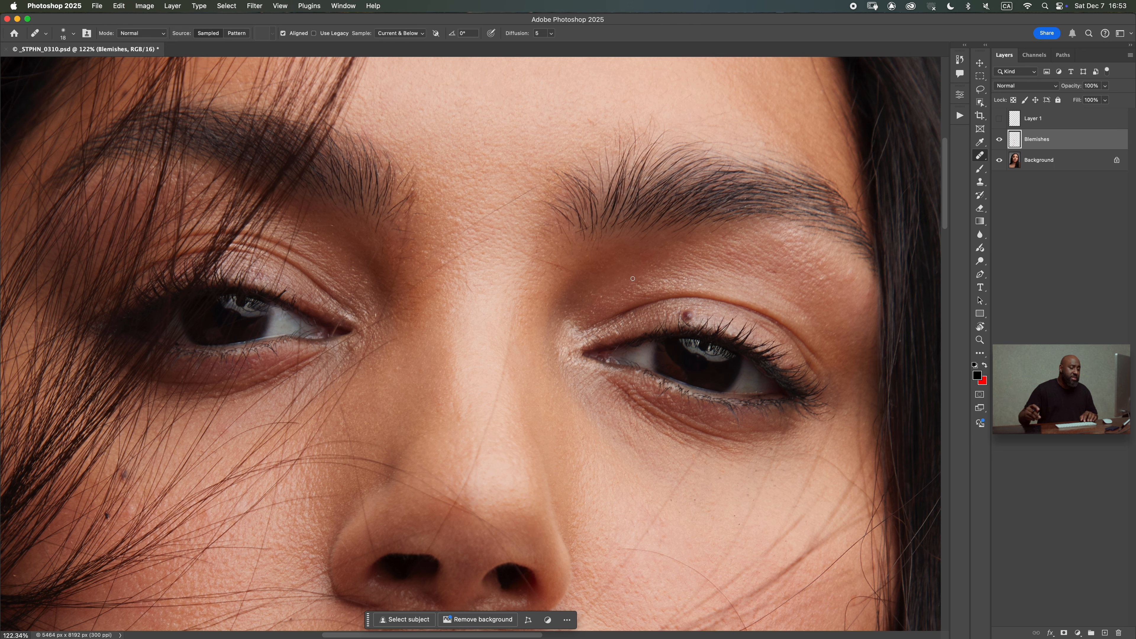
key("super+0")
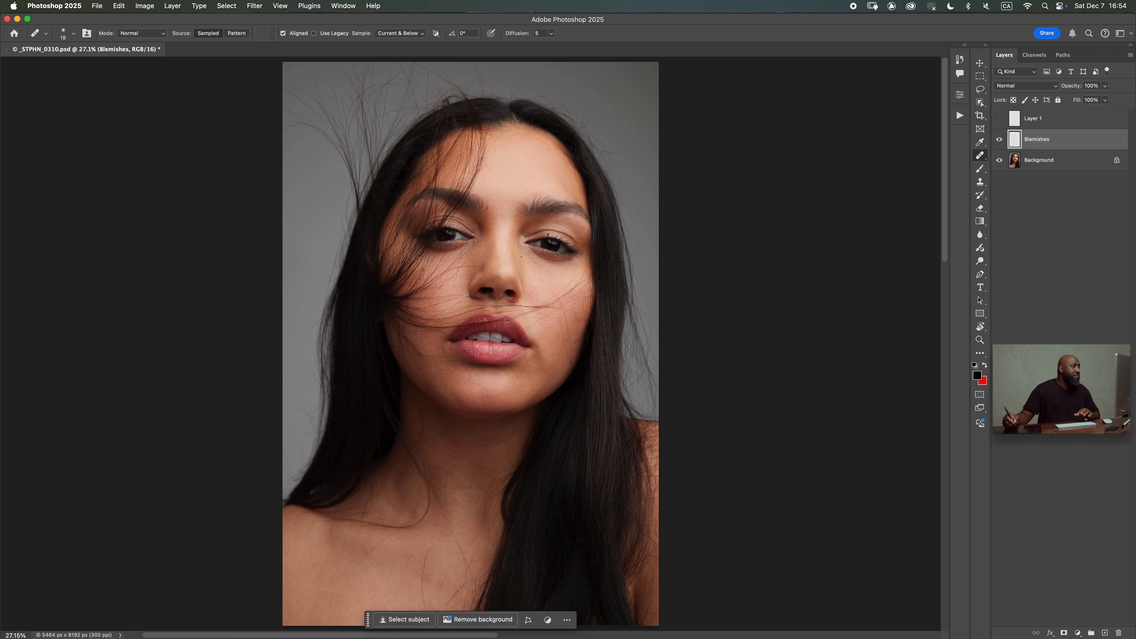
left_click_drag(545, 237, 615, 234)
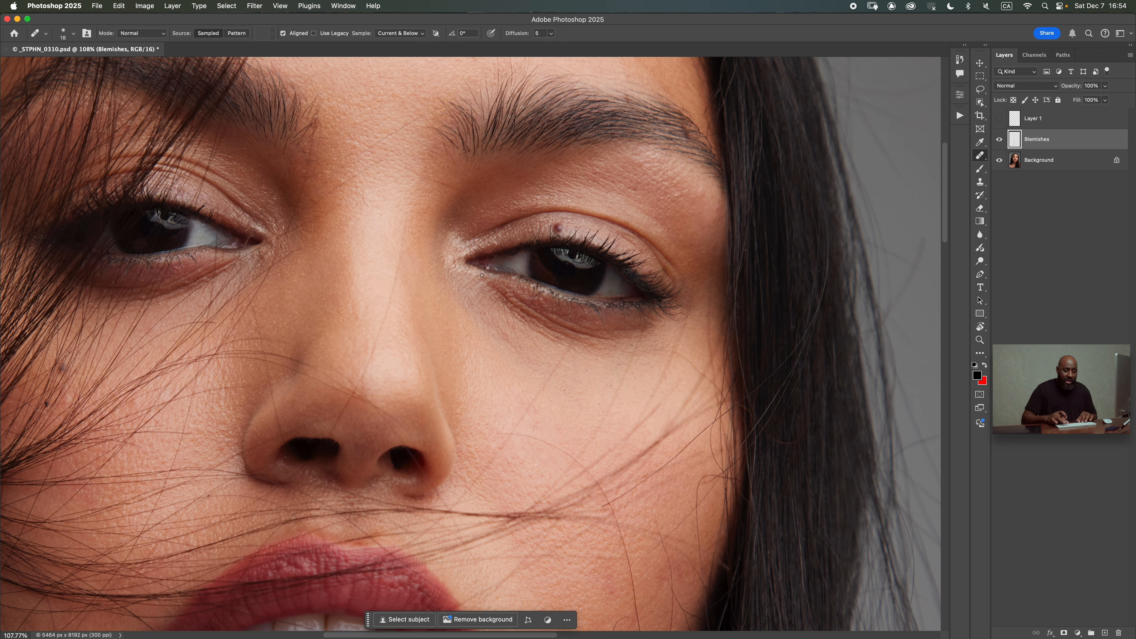
key("super+0")
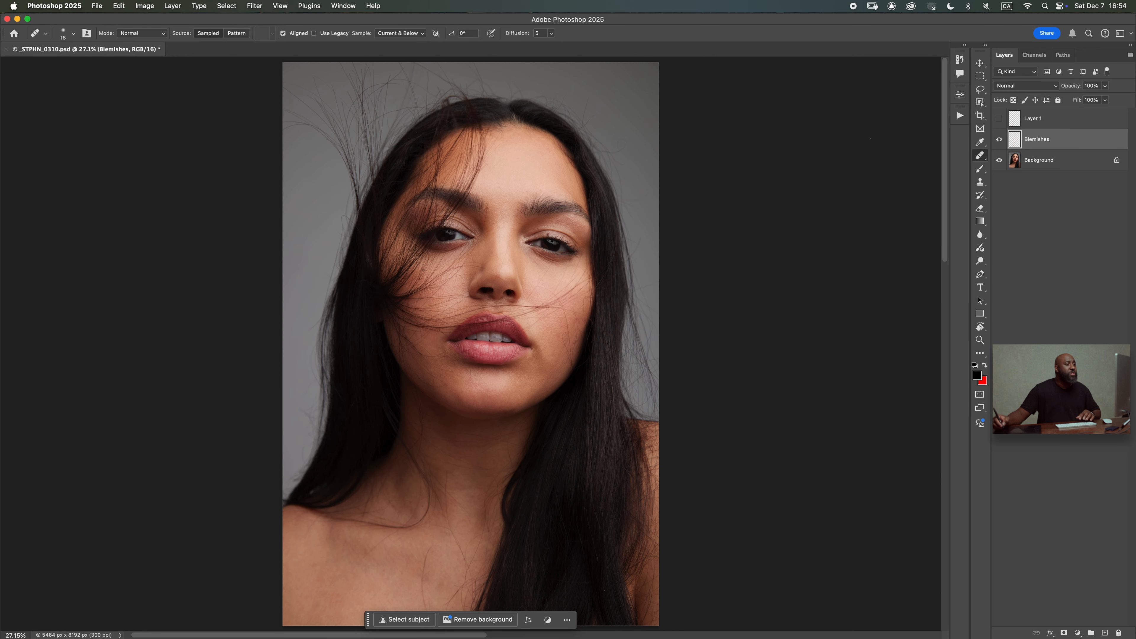
Step: Add a dodge-and-burn layer above the Blemishes layer by running the Partial D&B (Blank) action
left_click(959, 117)
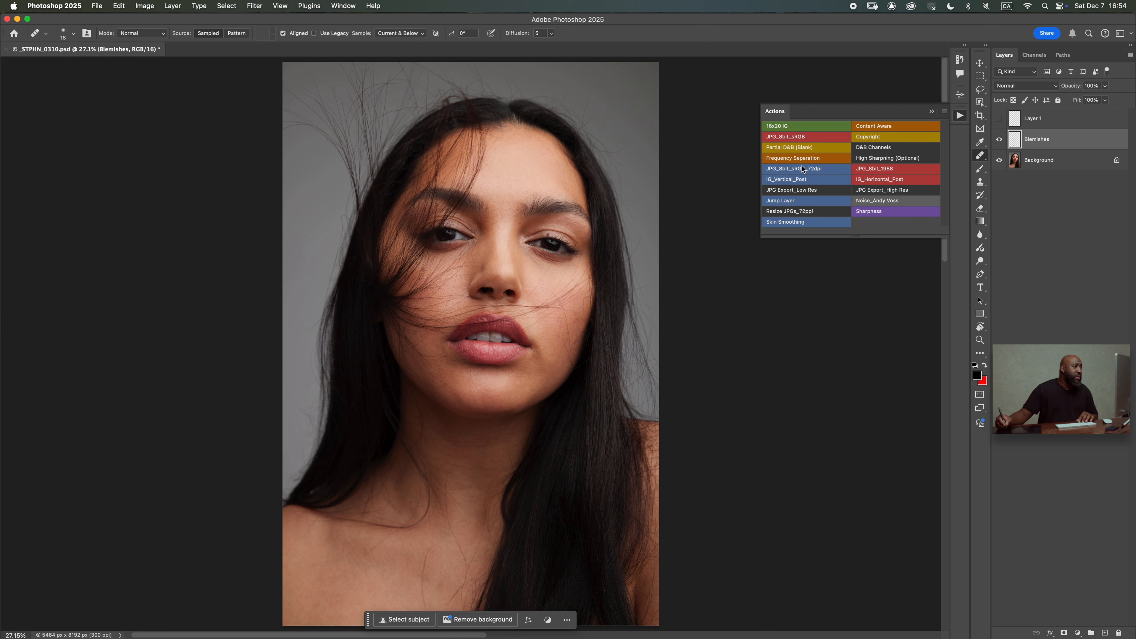
left_click(810, 147)
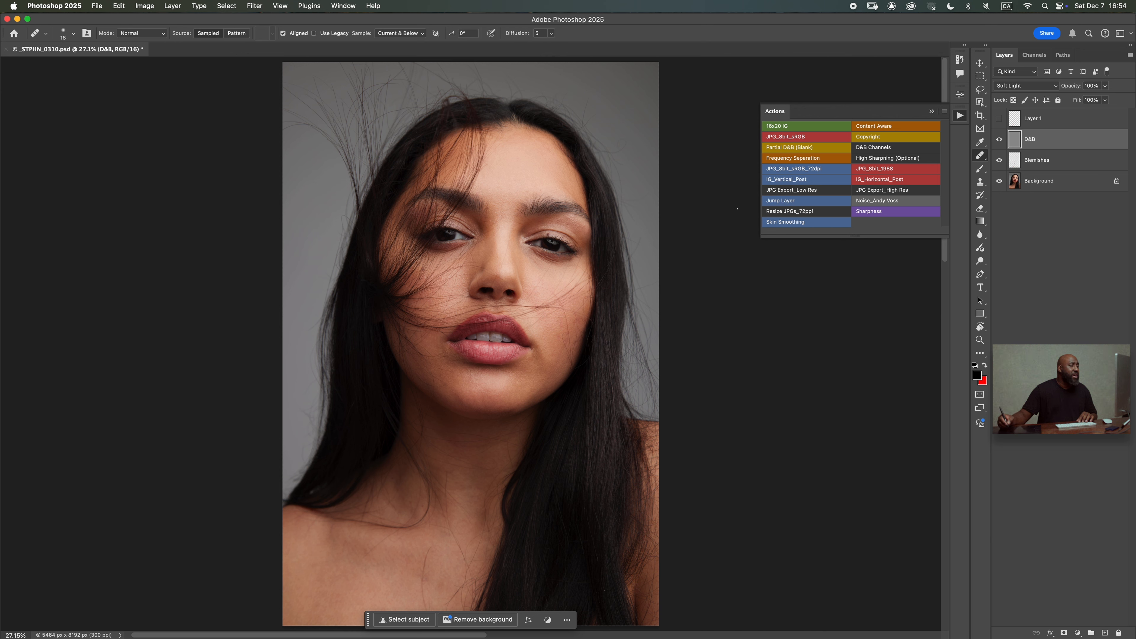
left_click(930, 113)
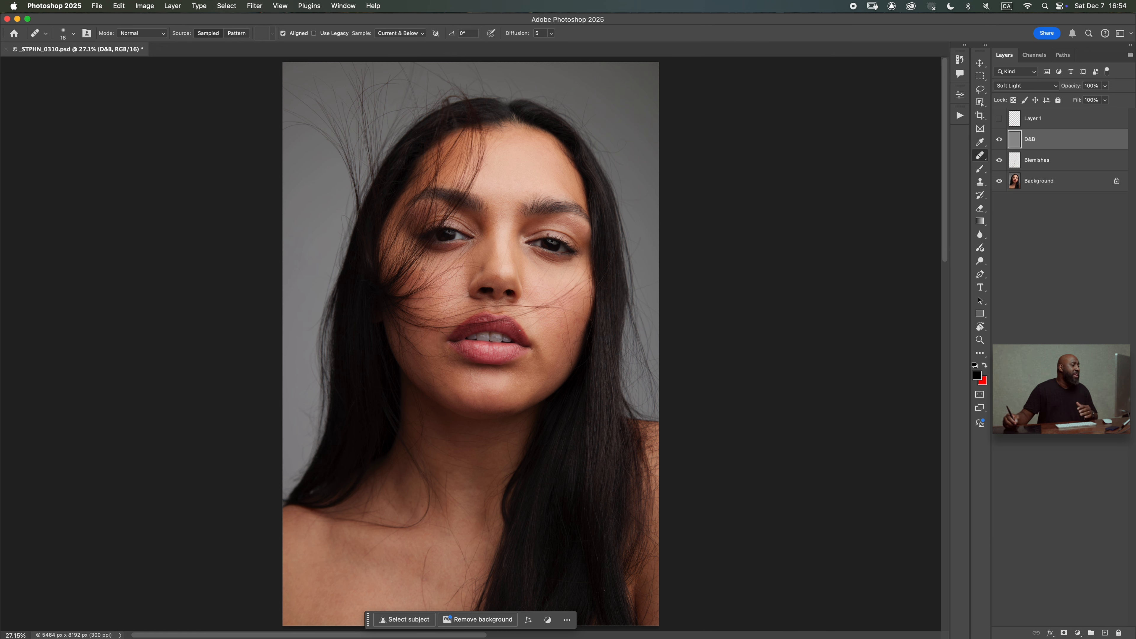
Step: Add a Black & White adjustment layer above the D&B layer, keeping its Default preset
left_click_drag(549, 334, 572, 333)
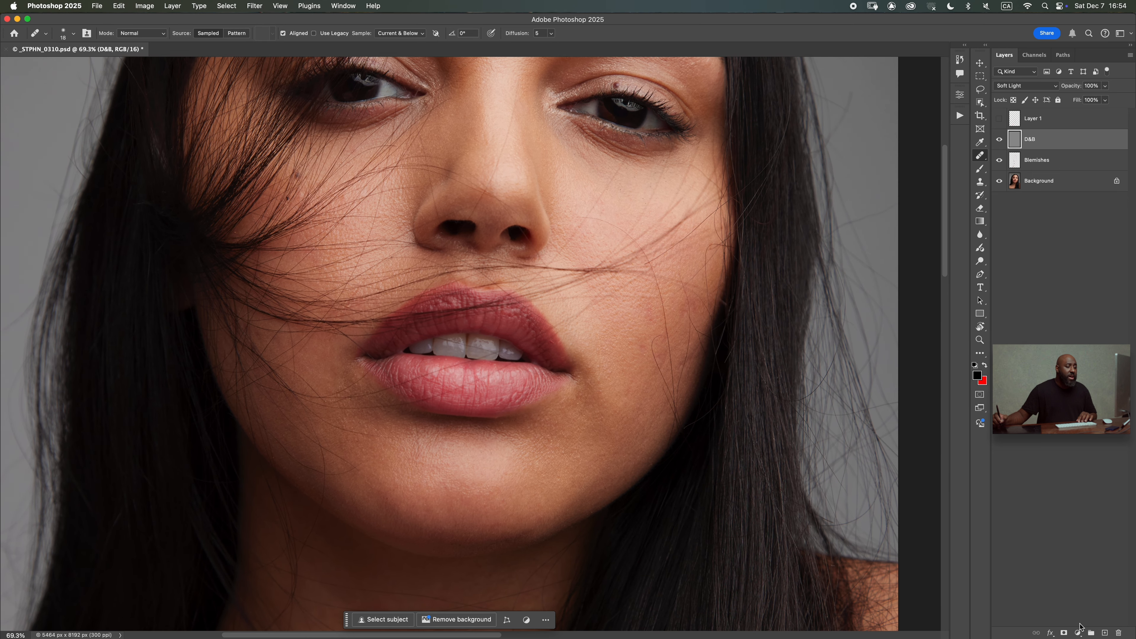
left_click(1078, 633)
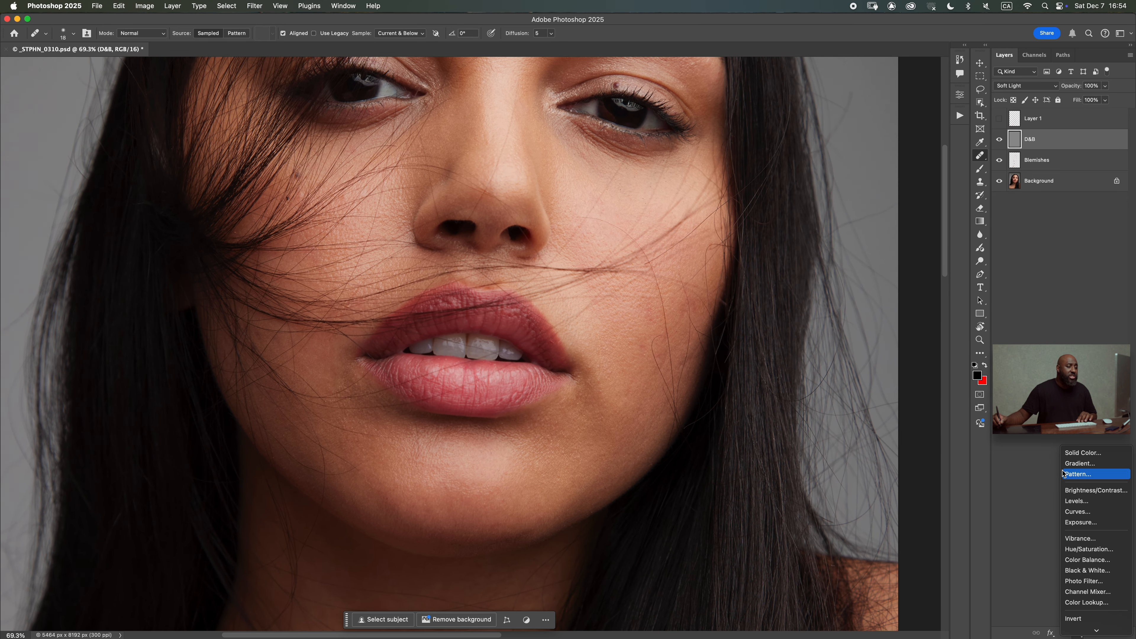
left_click(1090, 570)
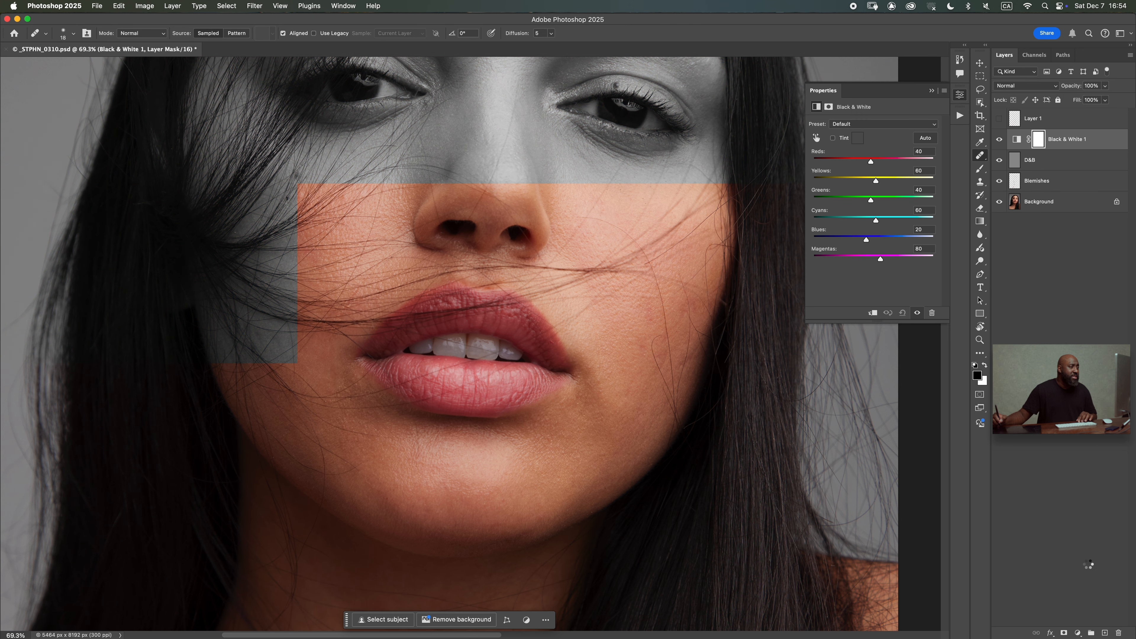
key("super+0")
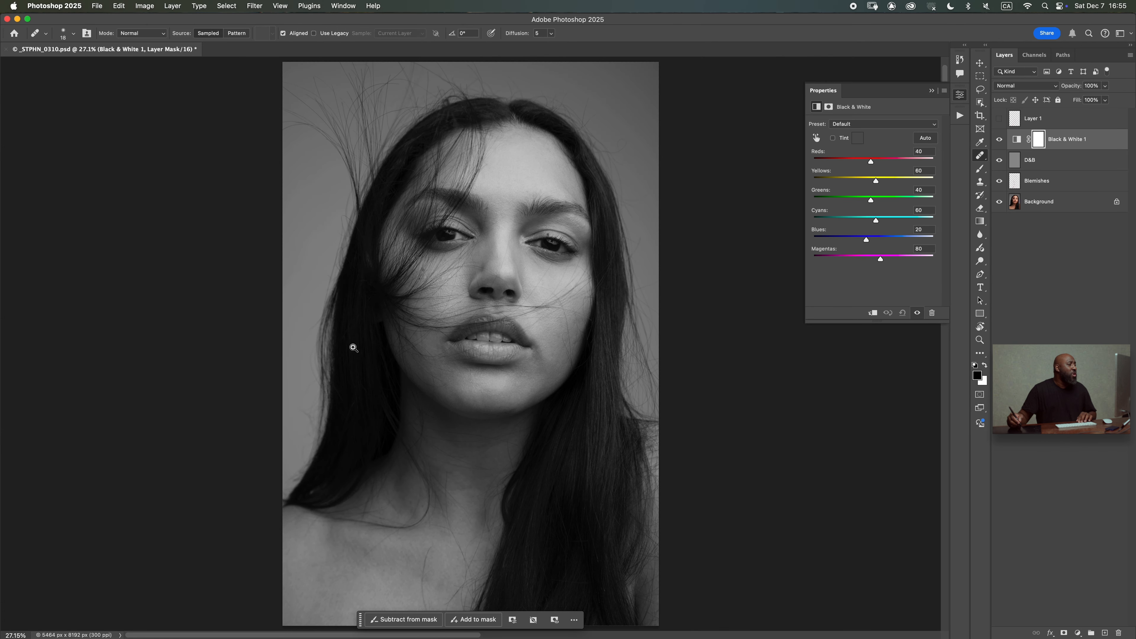
left_click_drag(482, 296, 461, 299)
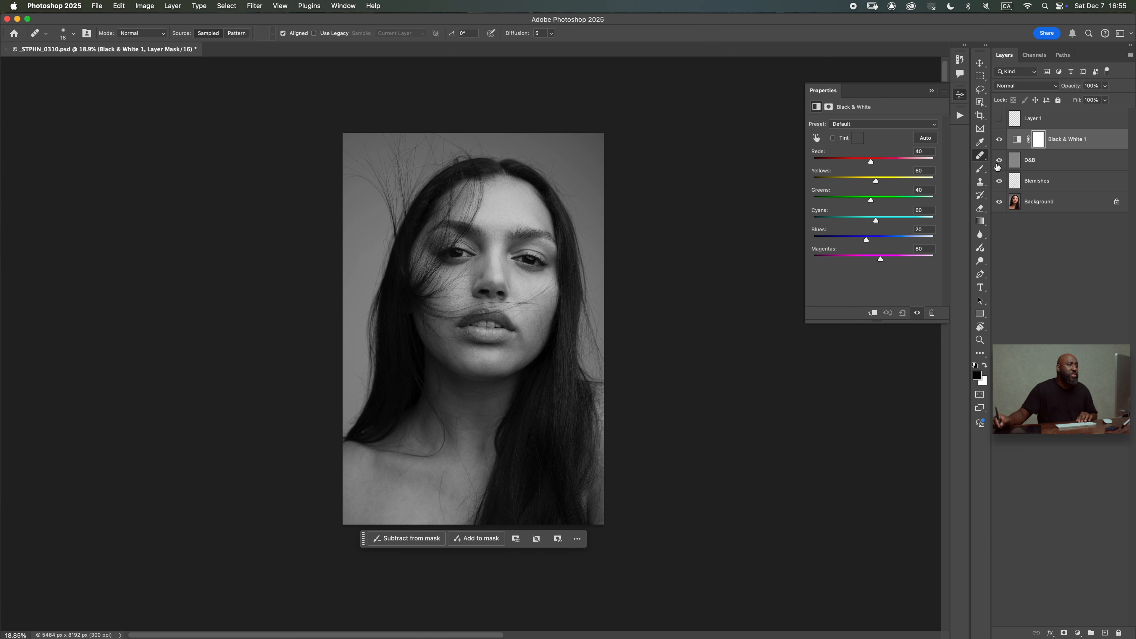
Step: Select the D&B layer for painting and swap the colors so that white is the foreground color
left_click(1015, 161)
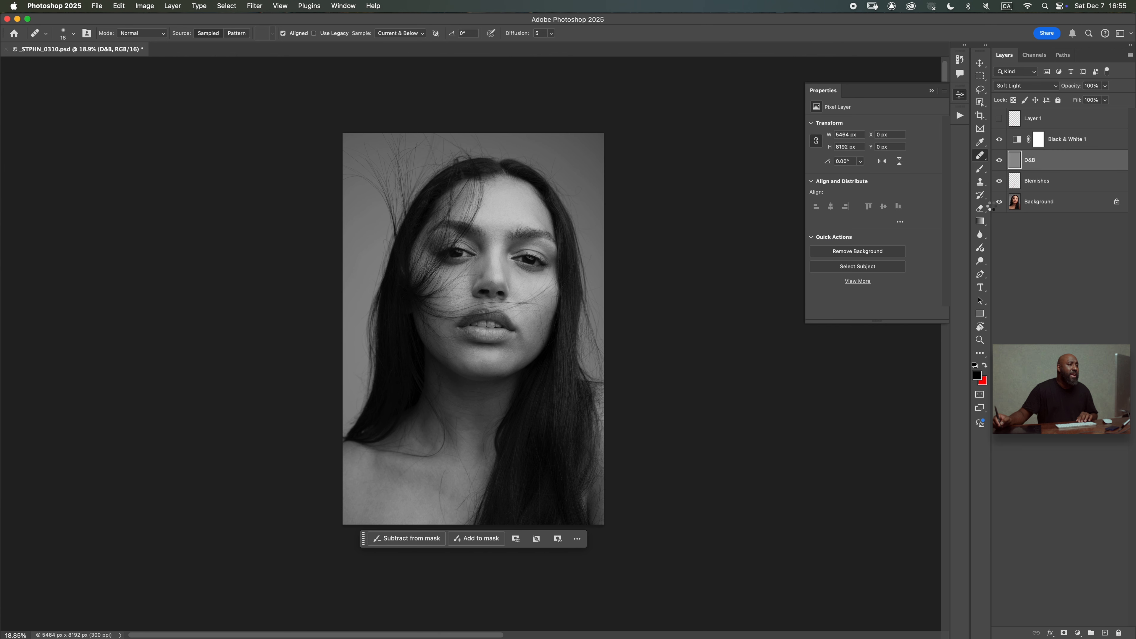
left_click(931, 90)
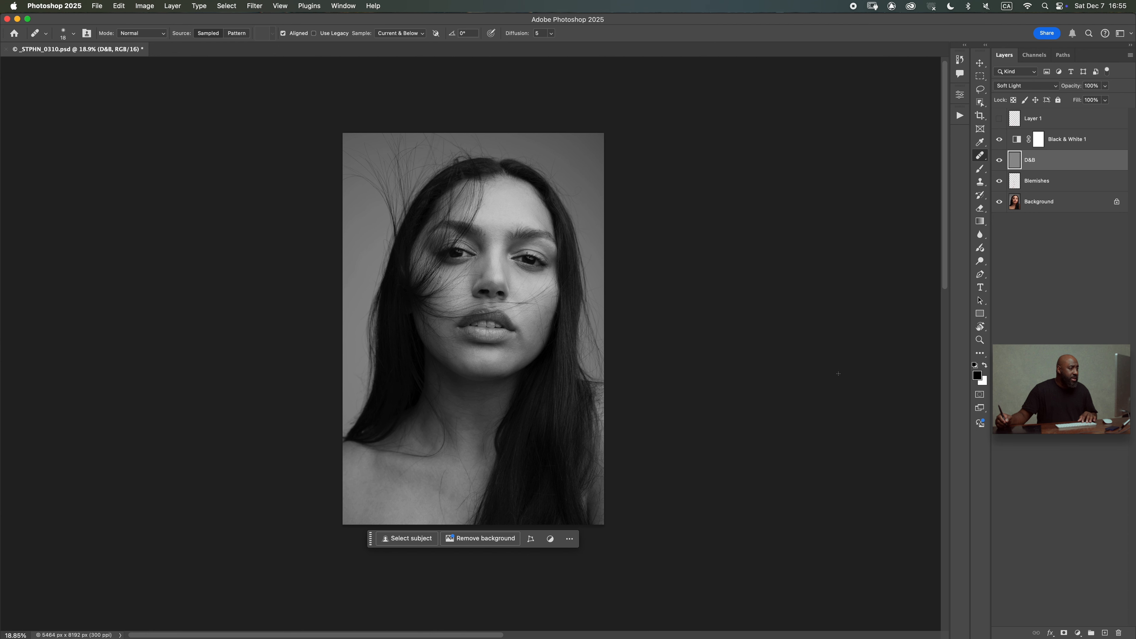
key("x")
key("x")
key("x")
key("x")
key("x")
key("x")
key("x")
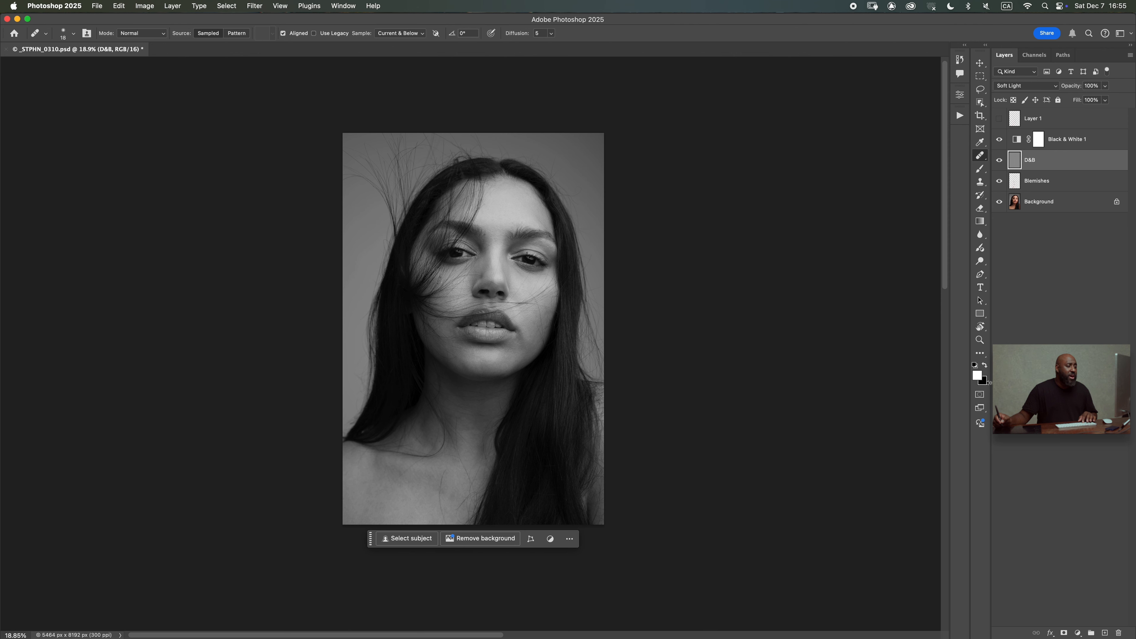
Step: Switch to the Brush tool and set its opacity to 3% for dodging the neck area
left_click_drag(515, 257, 539, 260)
left_click_drag(514, 364, 641, 307)
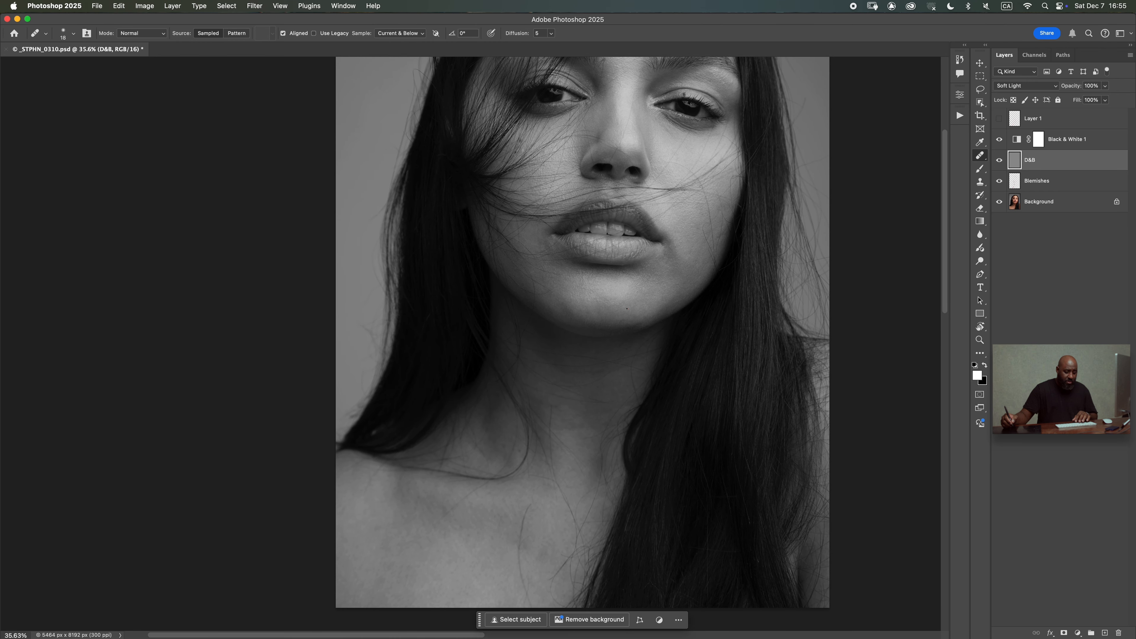
key("b")
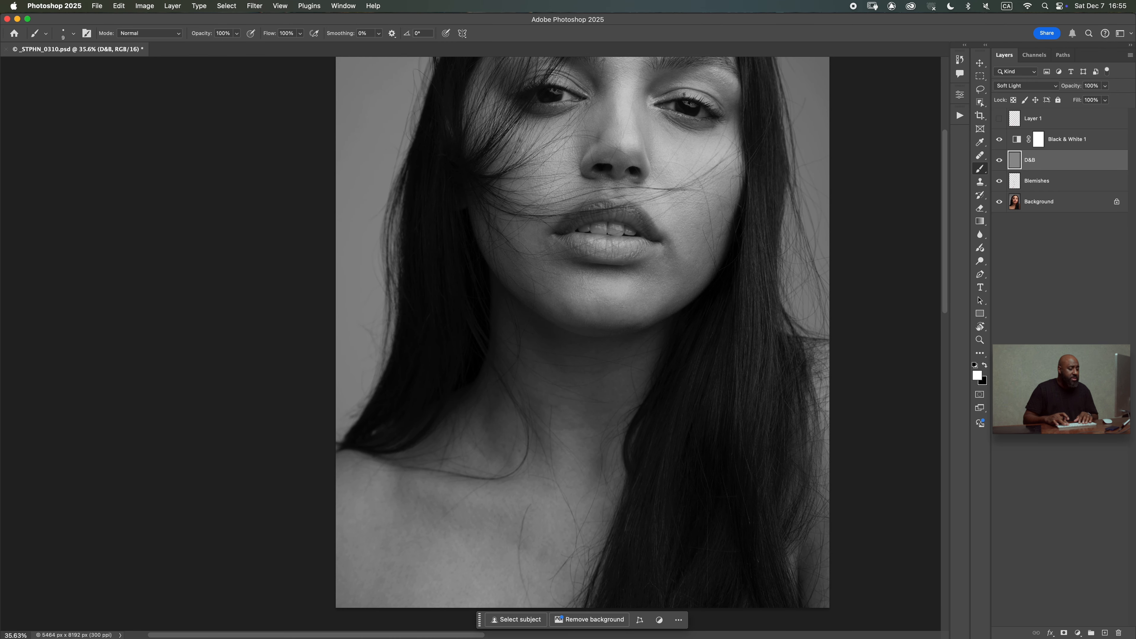
key("0")
key("3")
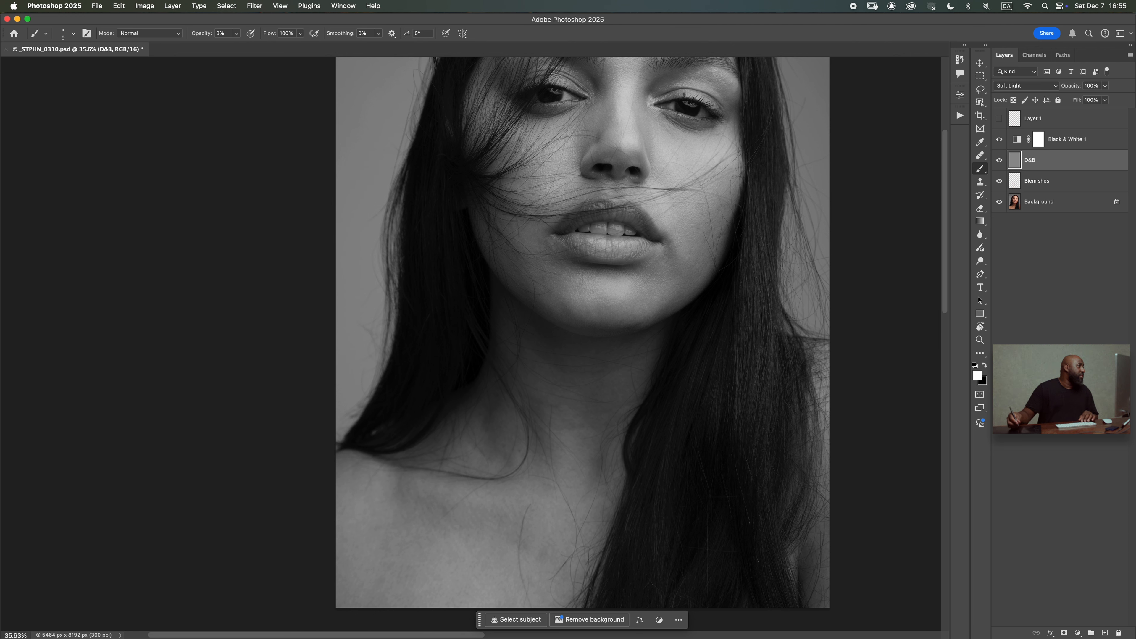
left_click(222, 35)
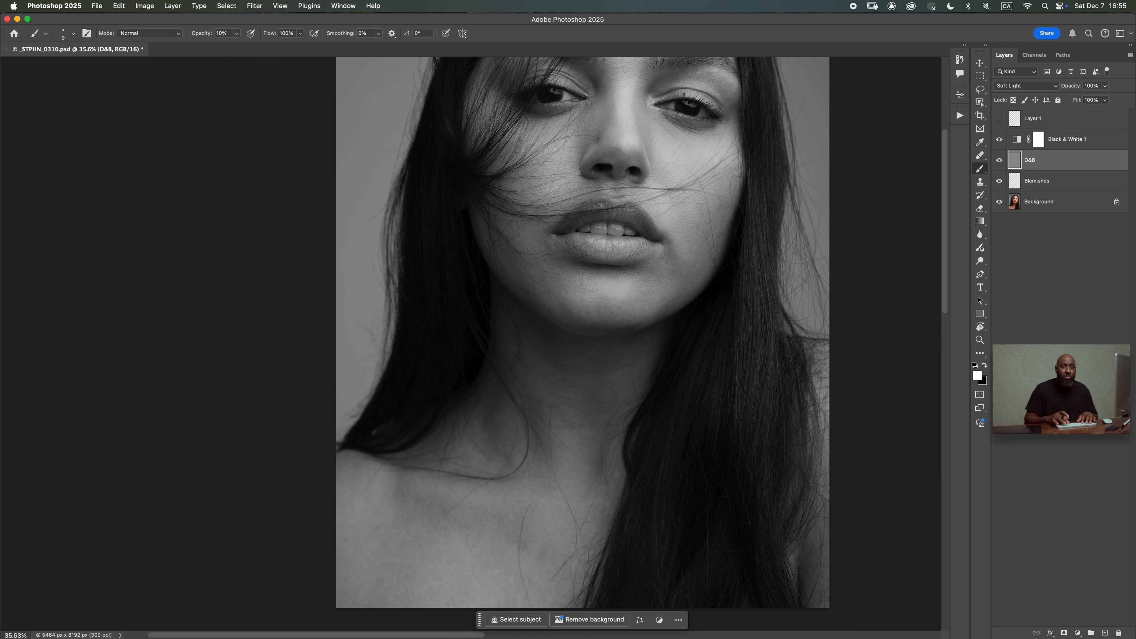
left_click_drag(536, 406, 552, 387)
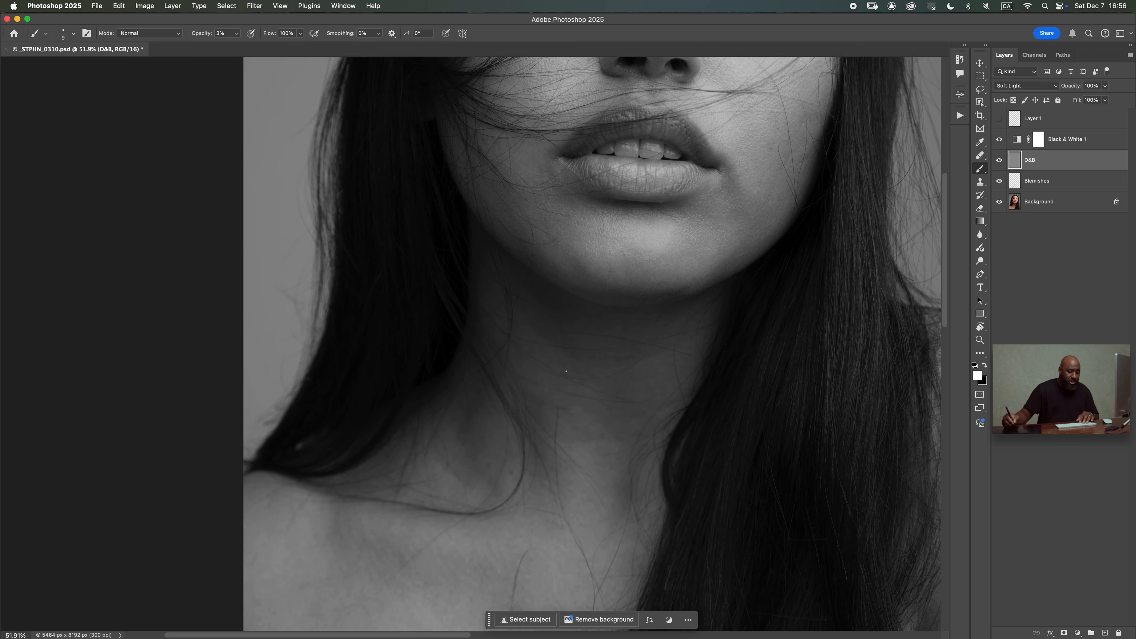
Step: Try rotating the canvas around the neck and resetting it to upright, with the brush enlarged to 38
key("r")
mouse_move(568, 333)
left_mouse_down()
mouse_move(497, 444)
mouse_move(631, 310)
mouse_move(506, 229)
mouse_move(536, 142)
left_mouse_up()
left_click_drag(585, 242, 595, 244)
key("Escape")
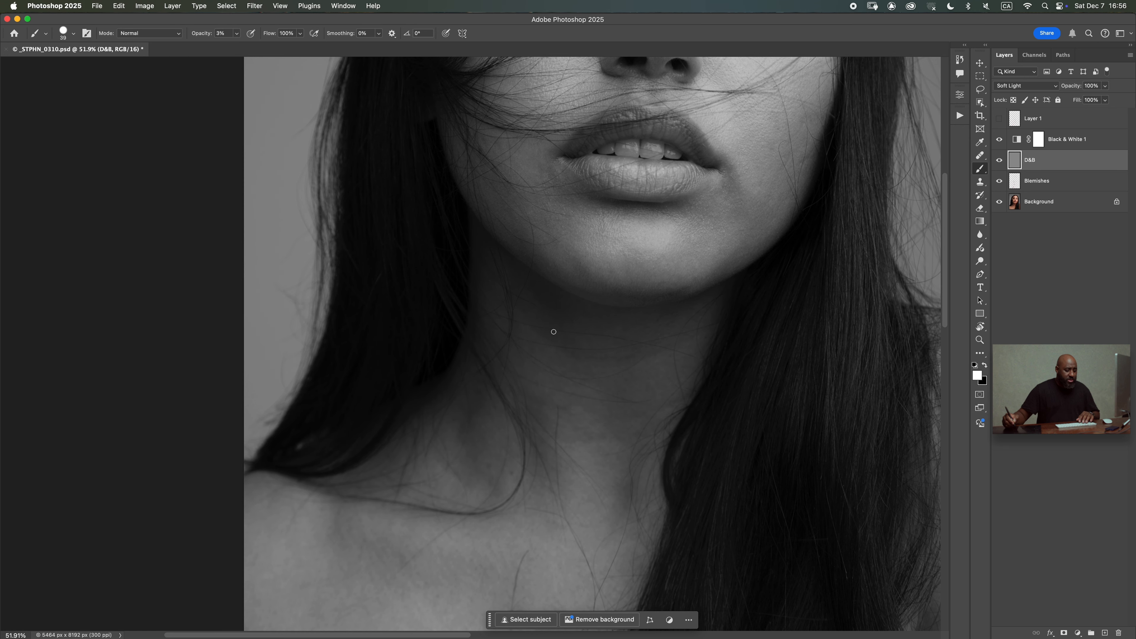
key("r")
mouse_move(487, 327)
left_mouse_down()
mouse_move(590, 375)
mouse_move(411, 213)
mouse_move(352, 327)
mouse_move(355, 279)
left_mouse_up()
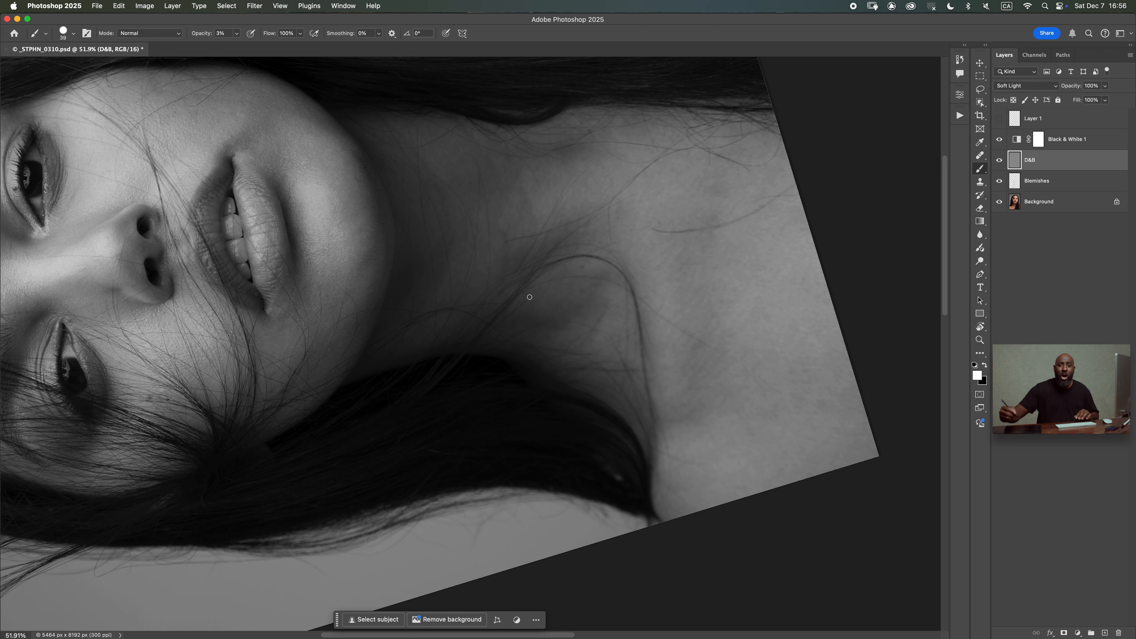
left_click_drag(536, 204, 537, 197)
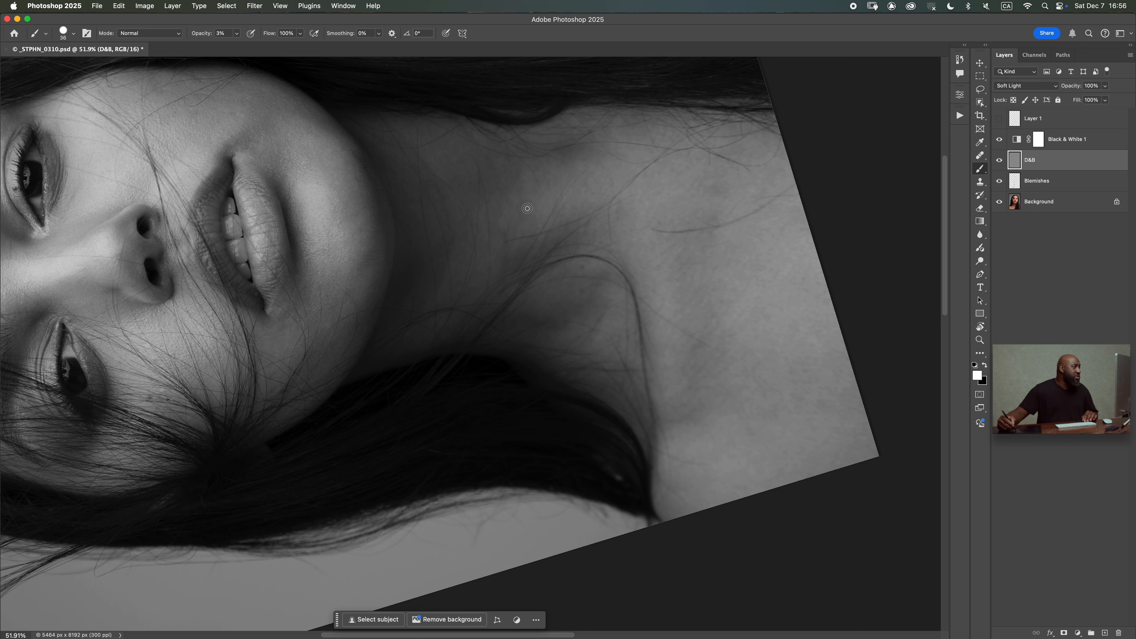
key("Escape")
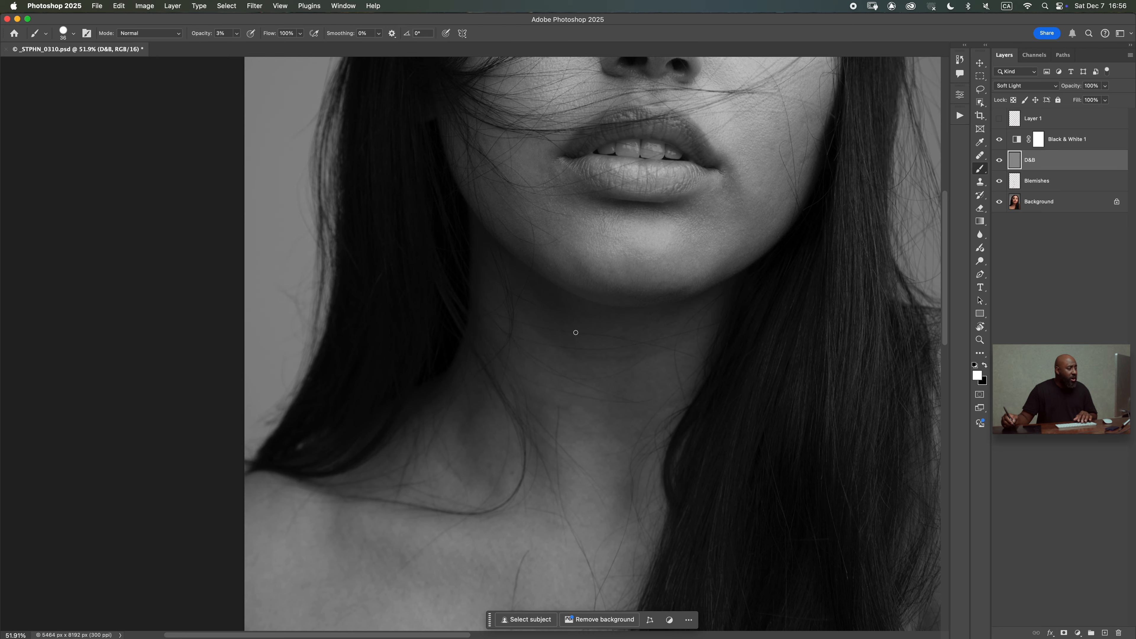
Step: Dodge the dark patches on the neck below the jaw with the 3% white brush, on a rotated canvas
key("r")
mouse_move(579, 310)
left_mouse_down()
mouse_move(523, 246)
mouse_move(446, 394)
mouse_move(551, 278)
mouse_move(563, 322)
mouse_move(509, 295)
mouse_move(461, 376)
mouse_move(563, 356)
mouse_move(487, 263)
mouse_move(469, 272)
mouse_move(557, 258)
mouse_move(593, 236)
mouse_move(595, 251)
mouse_move(596, 233)
left_mouse_up()
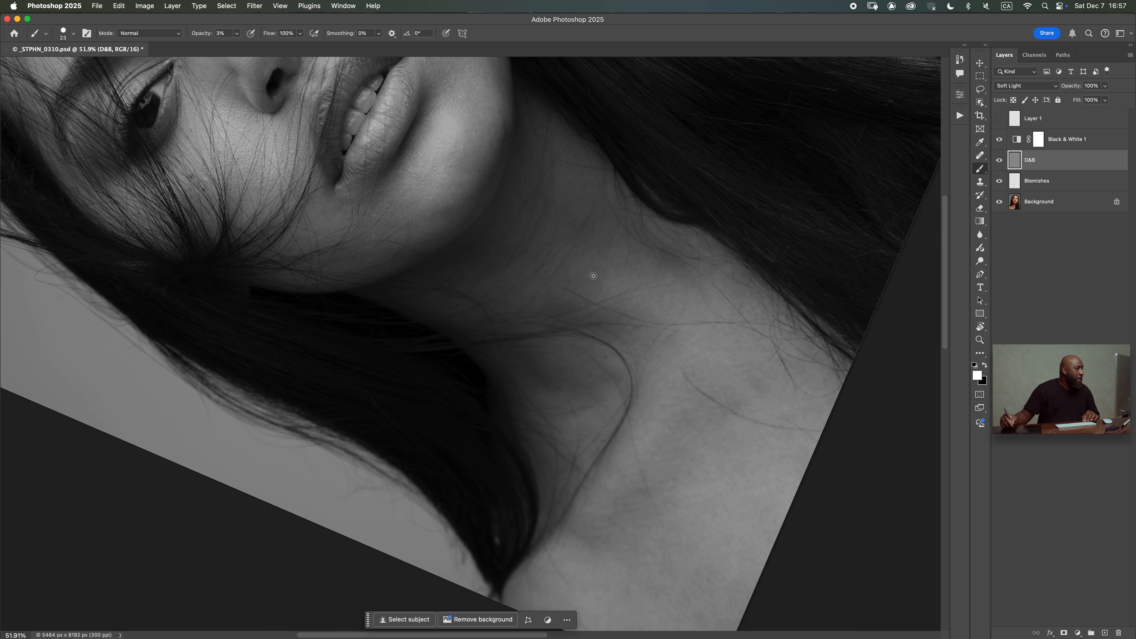
left_click_drag(542, 254, 553, 254)
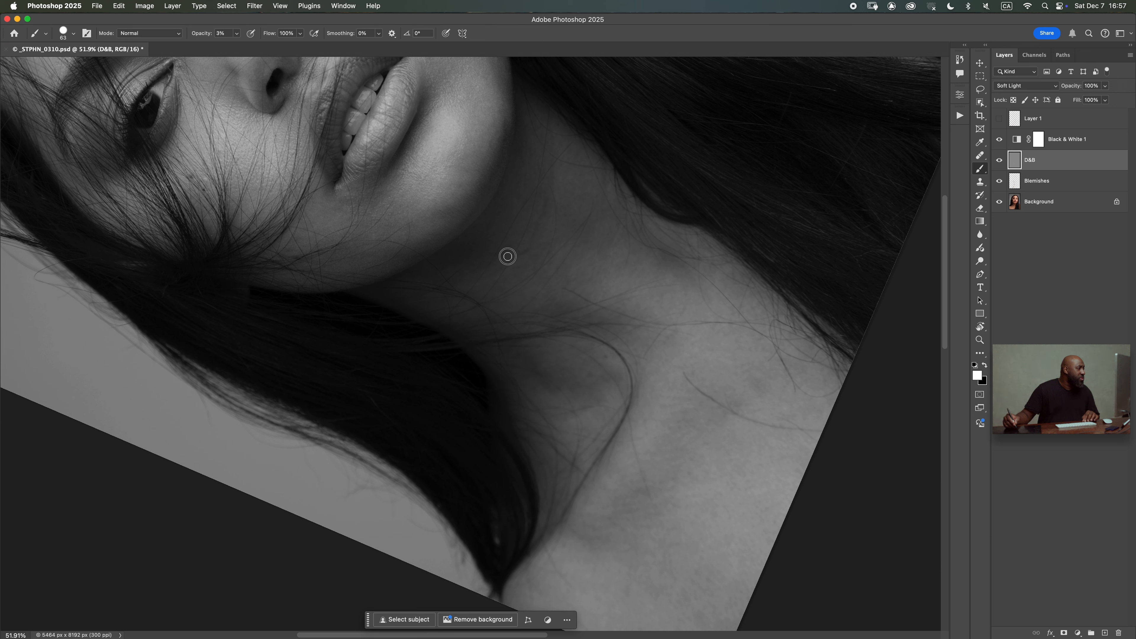
left_click_drag(529, 261, 525, 254)
left_click_drag(496, 281, 481, 279)
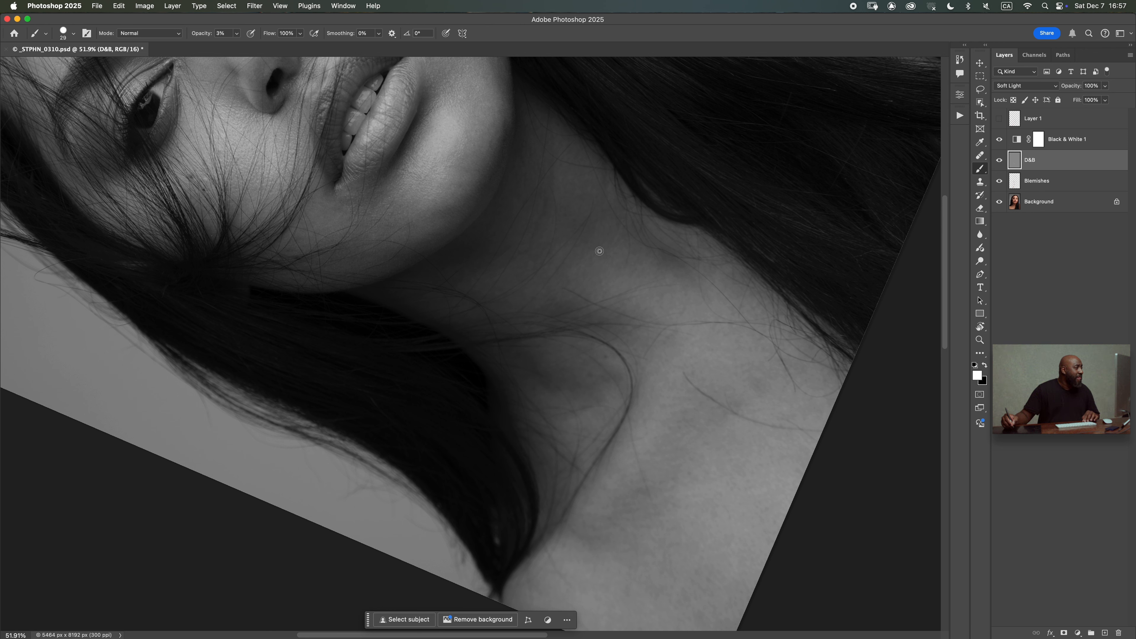
Step: Compare the neck up close and the whole portrait with the D&B layer hidden and shown
left_click(999, 161)
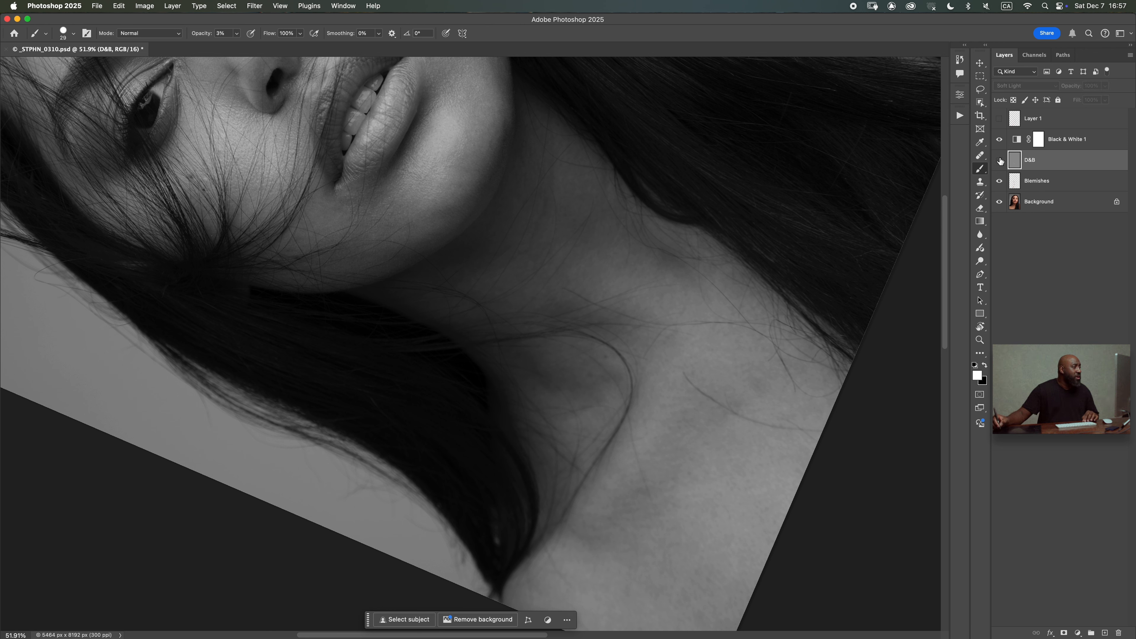
left_click(999, 161)
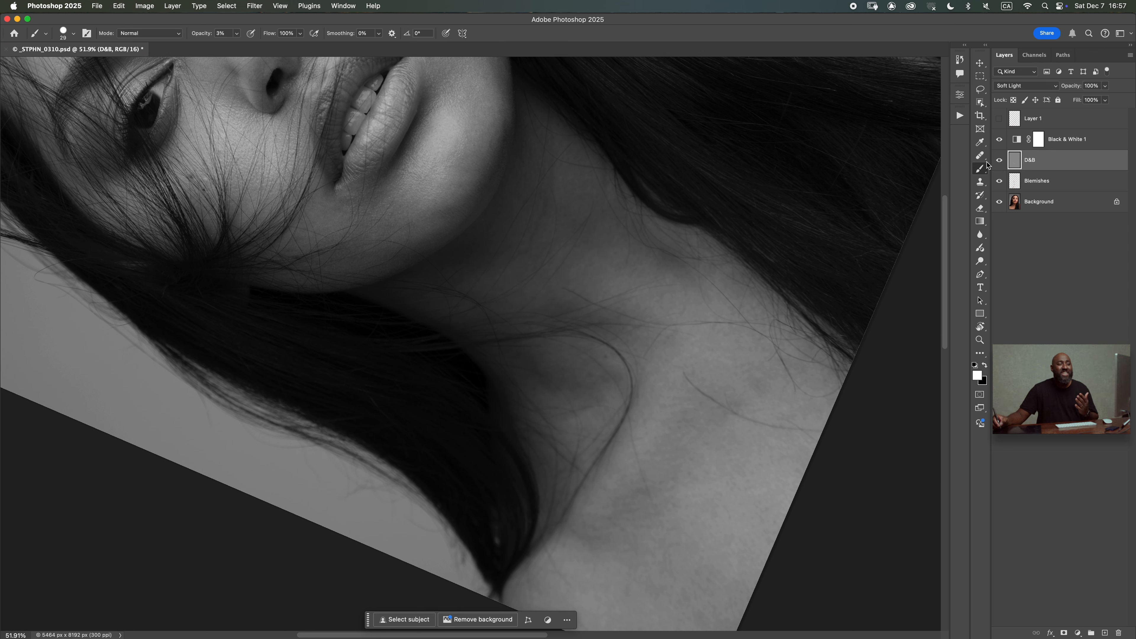
left_click(1000, 161)
left_click(999, 161)
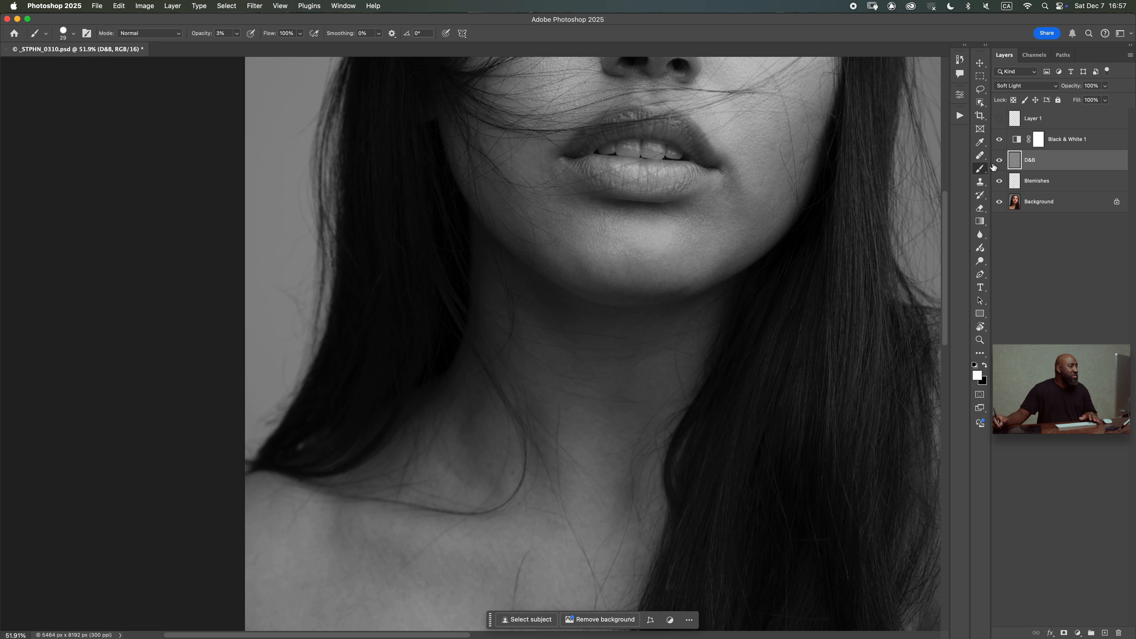
key("super+0")
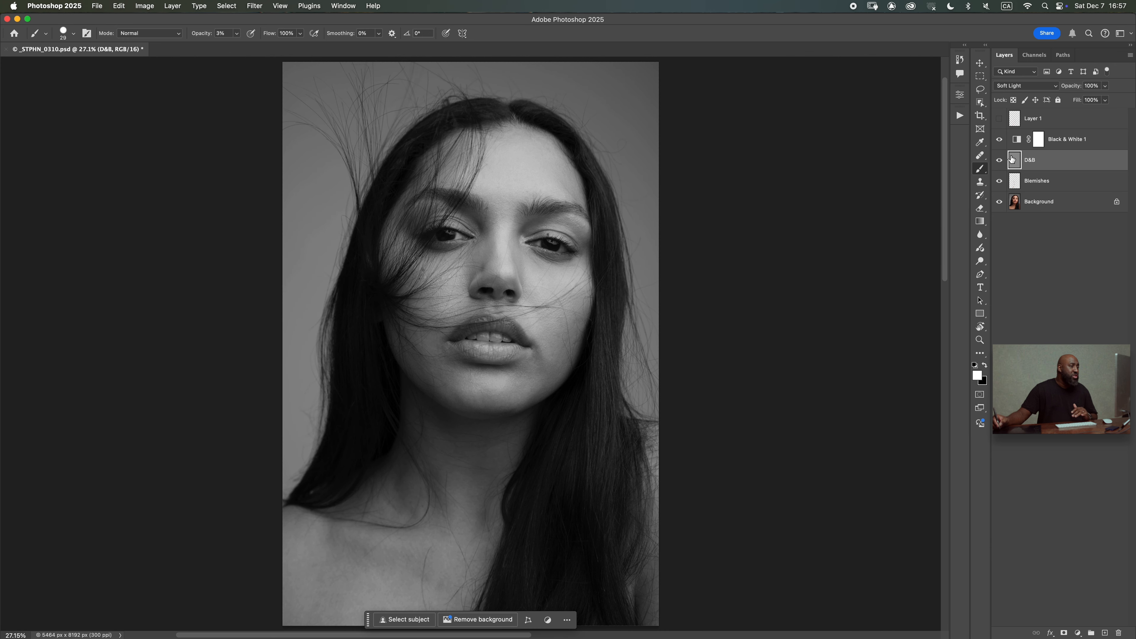
left_click(1000, 162)
left_click(1000, 163)
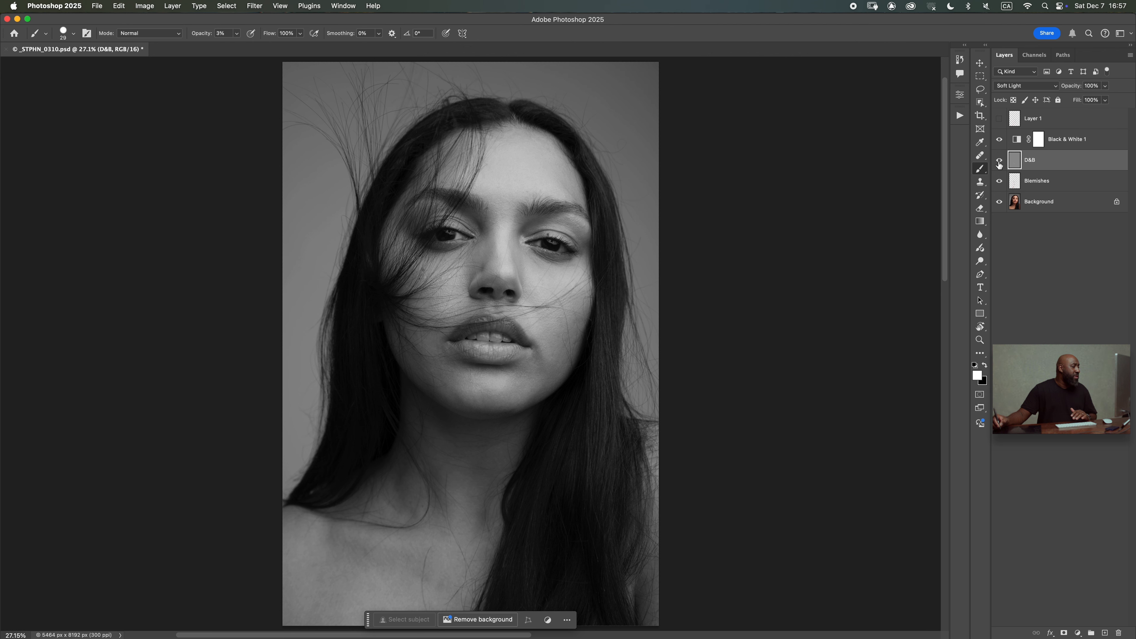
left_click(998, 165)
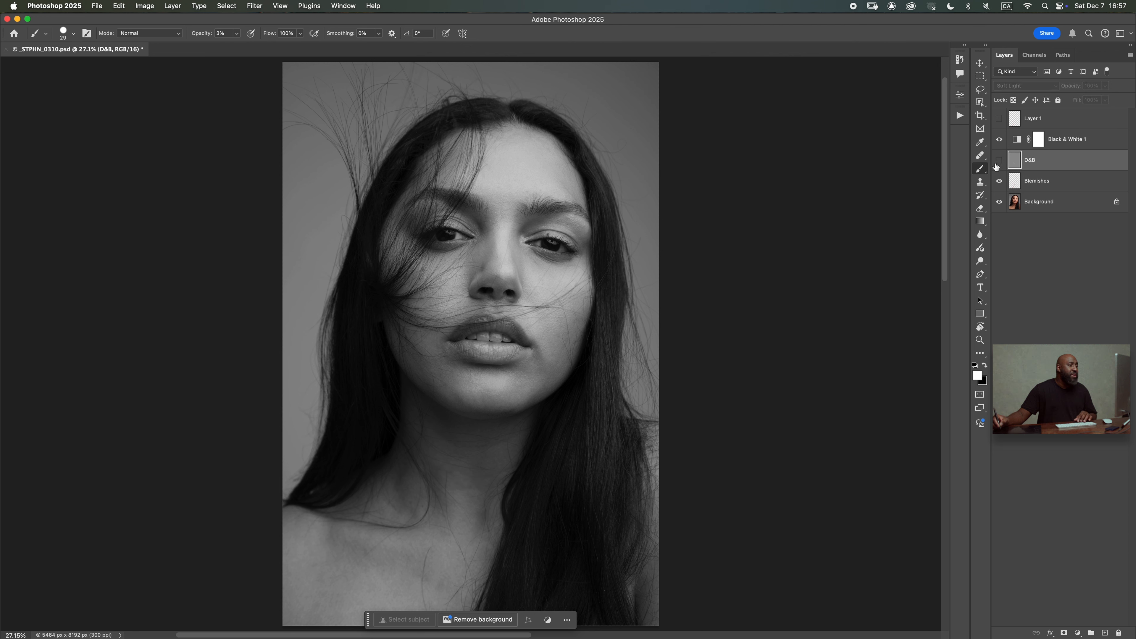
left_click(999, 165)
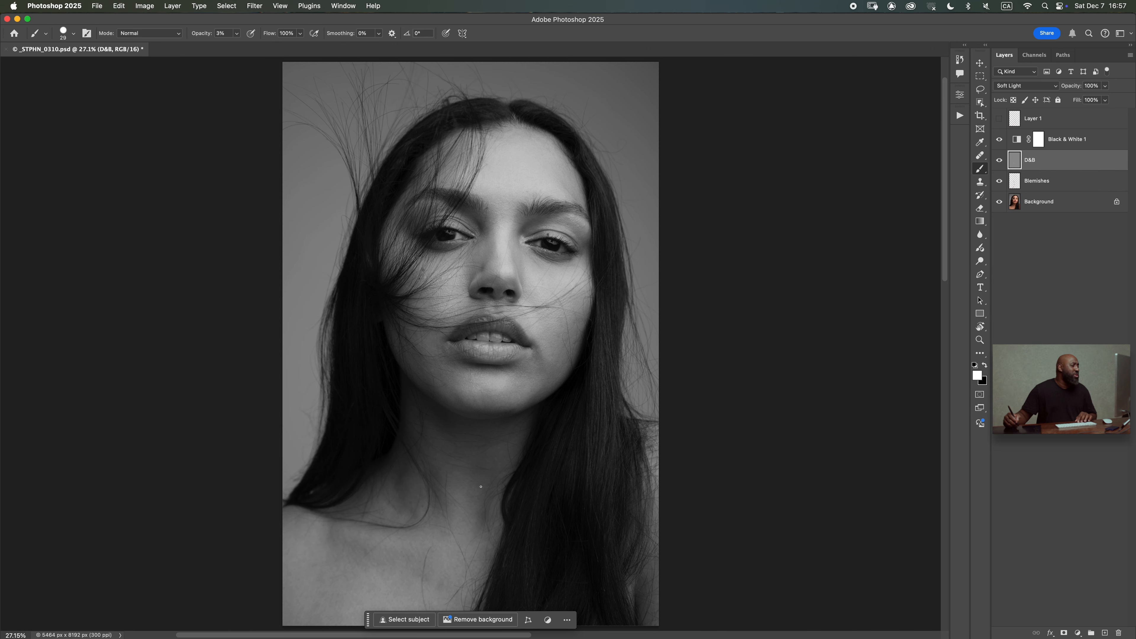
Step: Examine the neck, eye and eyebrow up close and return to a view of the whole portrait
left_click_drag(475, 475, 555, 457)
mouse_move(637, 351)
left_mouse_down()
mouse_move(666, 311)
mouse_move(654, 266)
left_mouse_up()
left_click_drag(583, 348, 570, 360)
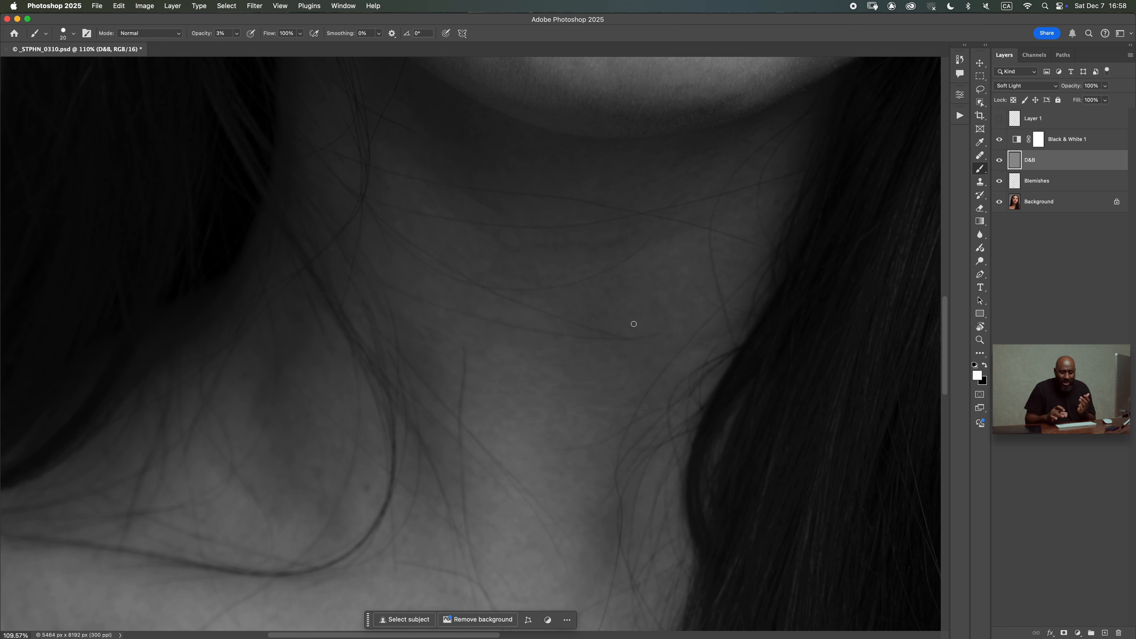
key("super+0")
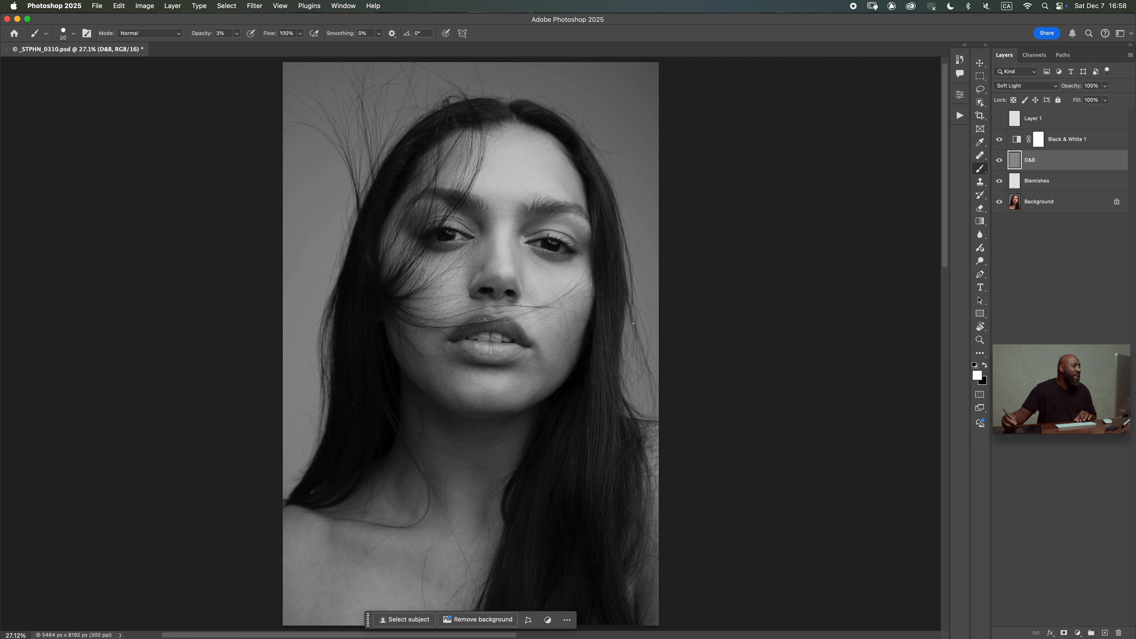
mouse_move(562, 188)
left_mouse_down()
mouse_move(616, 185)
mouse_move(585, 223)
mouse_move(588, 198)
mouse_move(659, 203)
mouse_move(684, 286)
left_mouse_up()
key("r")
left_click(998, 141)
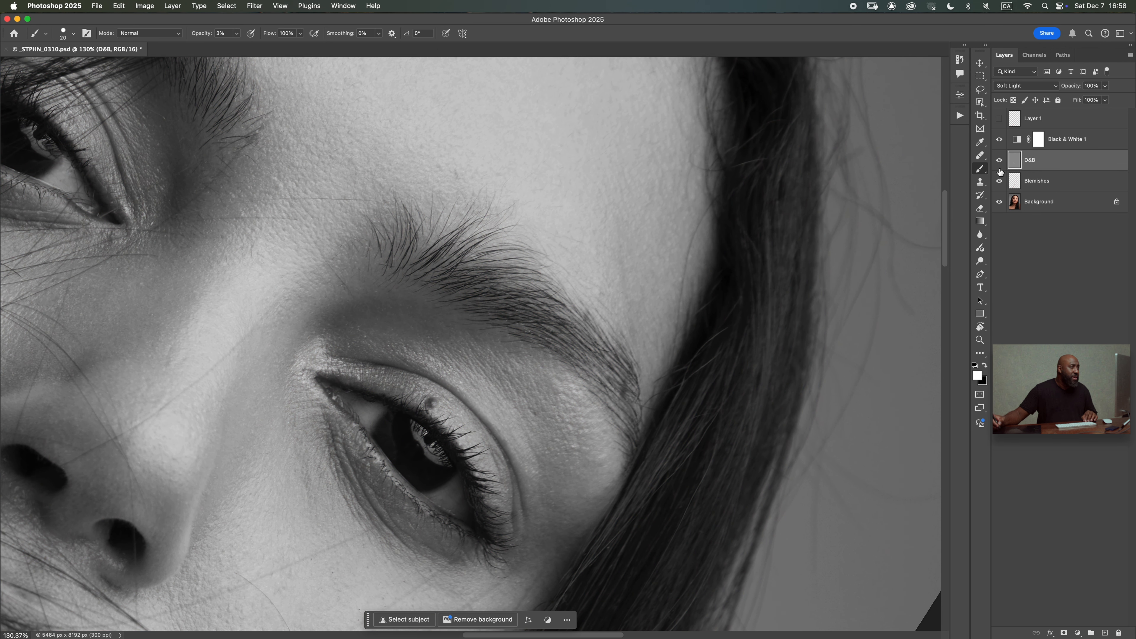
key("super+0")
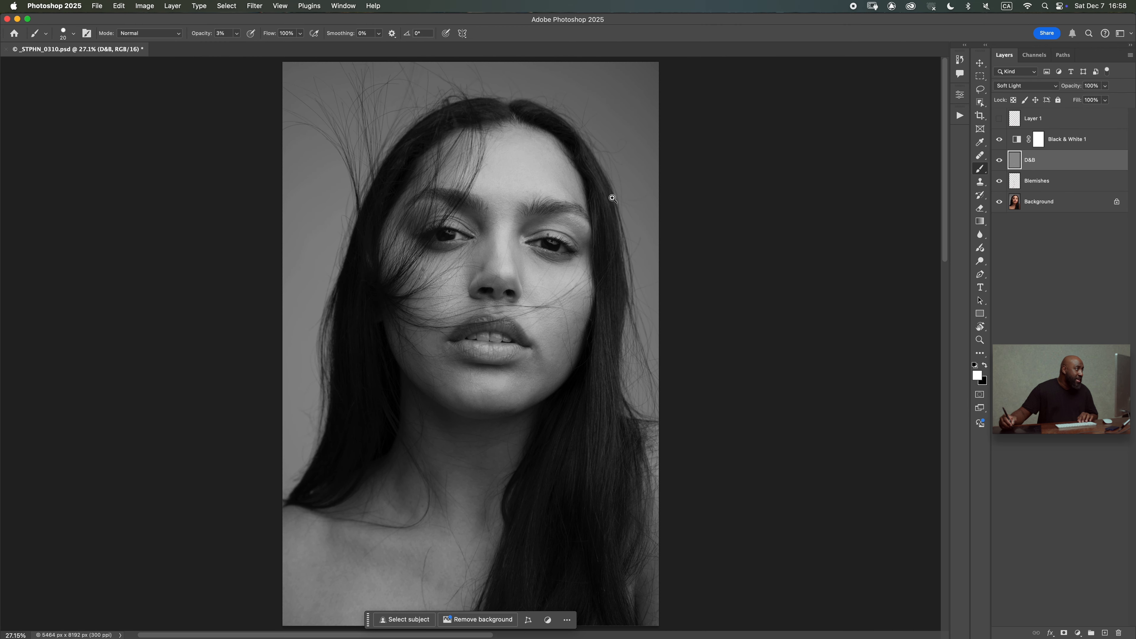
Step: Undo the last brush stroke, raise the brush opacity to 6% and dodge the forehead near the hairline
scroll(567, 200, "up", 5)
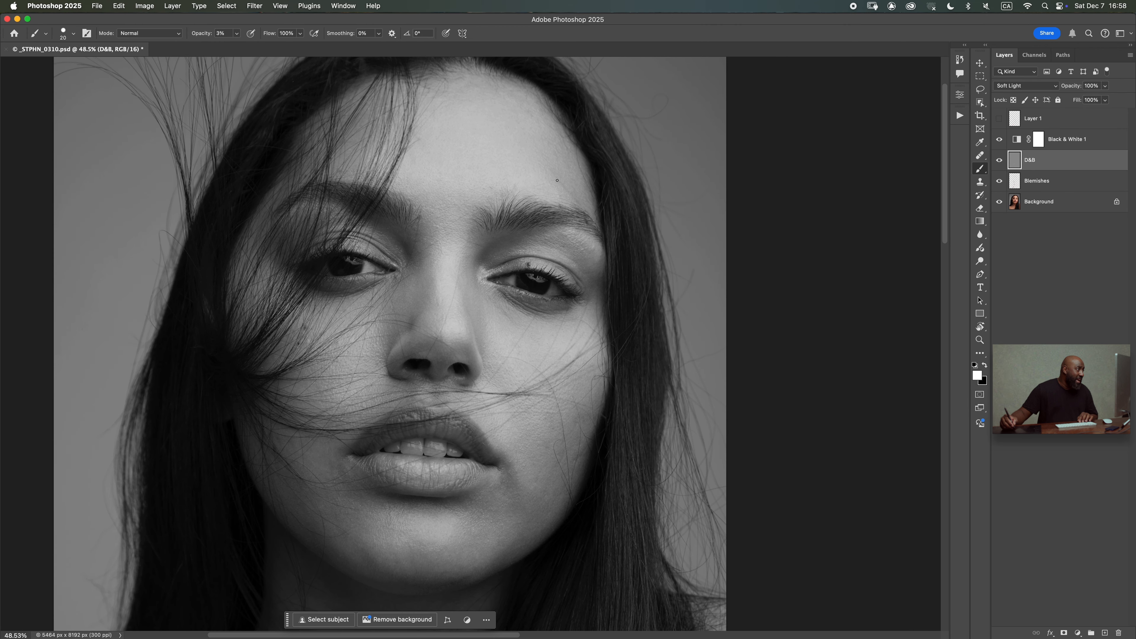
scroll(570, 193, "up", 1)
key("r")
mouse_move(591, 185)
left_mouse_down()
mouse_move(666, 235)
mouse_move(648, 301)
left_mouse_up()
key("b")
key("super+z")
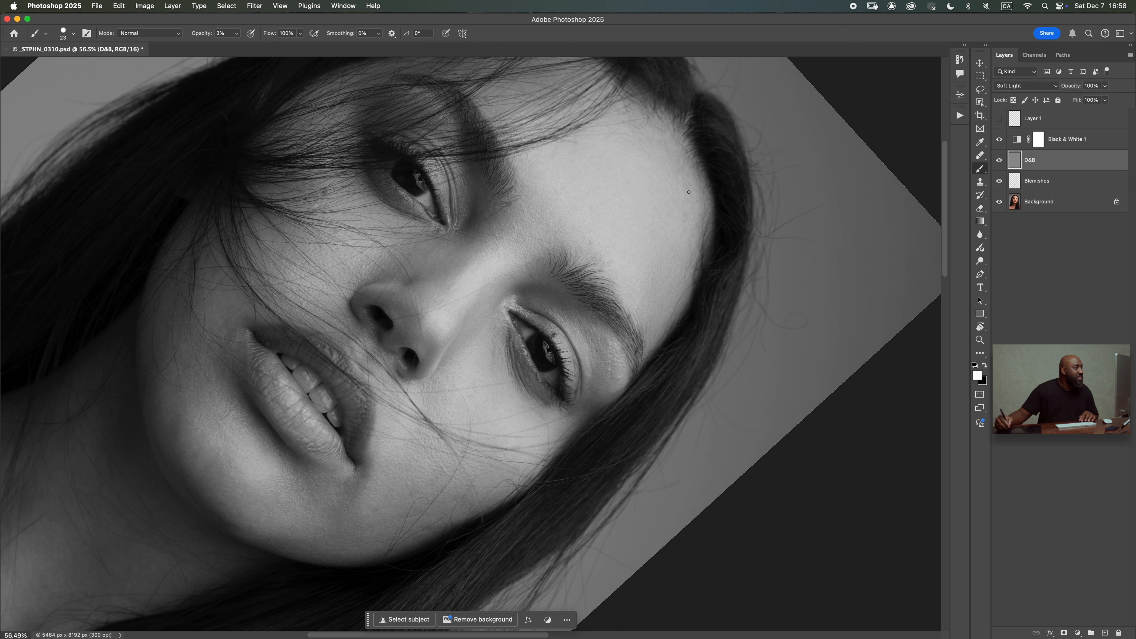
key("0")
key("6")
left_click_drag(681, 173, 686, 172)
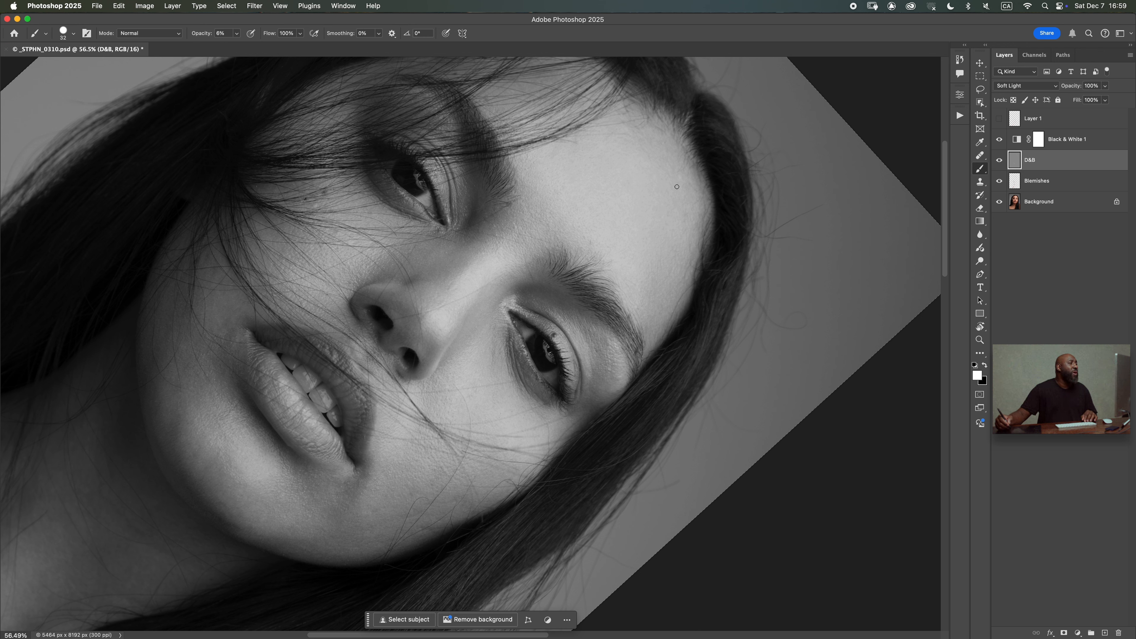
Step: Compare the face with the D&B layer hidden and shown, ending with the layer visible
left_click(998, 162)
left_click(999, 162)
left_click(999, 163)
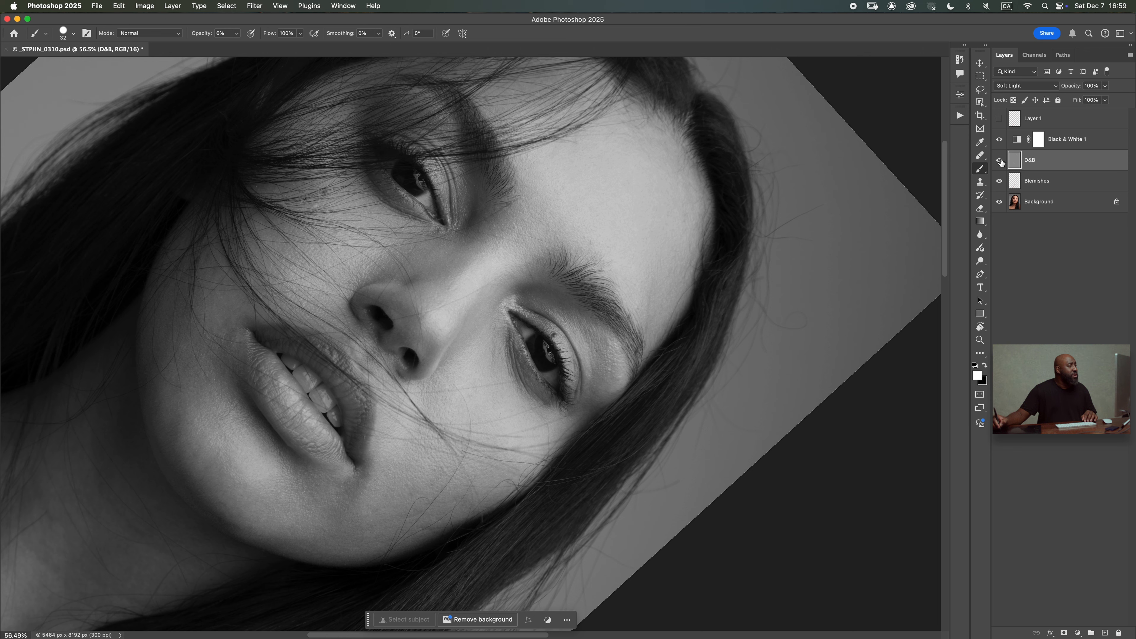
left_click(999, 160)
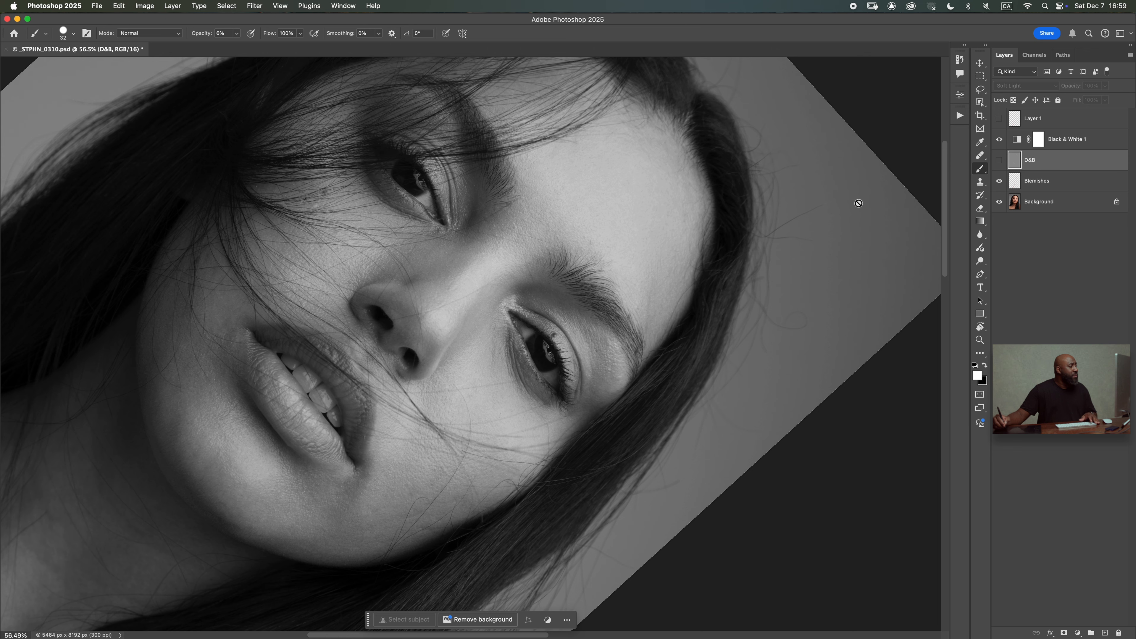
left_click_drag(601, 307, 785, 216)
key("Escape")
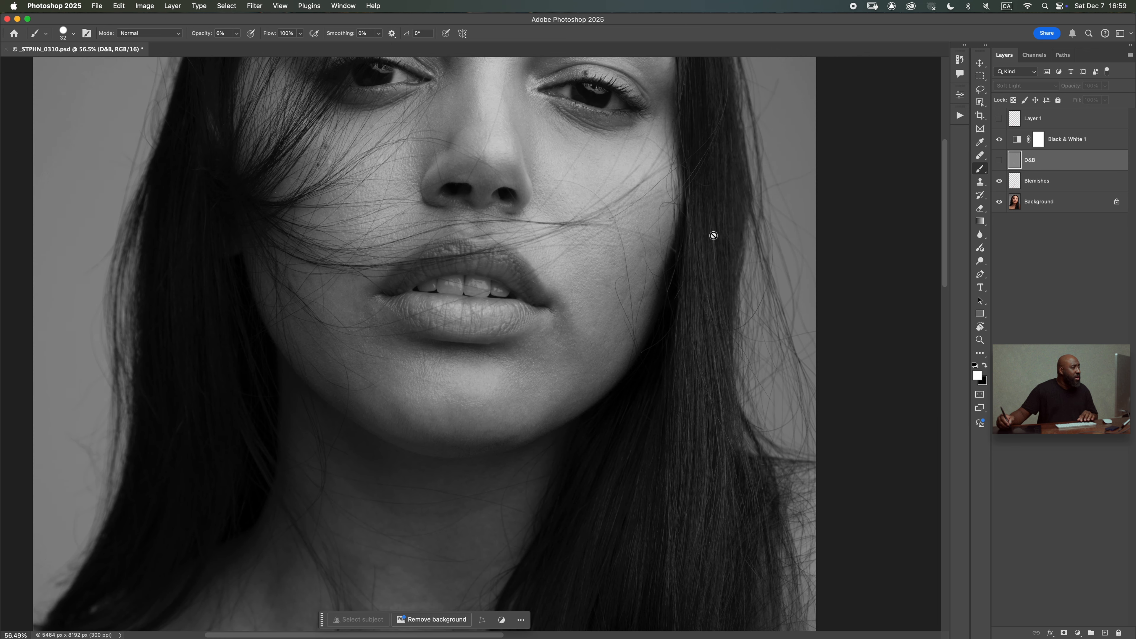
left_click_drag(608, 234, 601, 349)
left_click_drag(562, 242, 624, 259)
key("r")
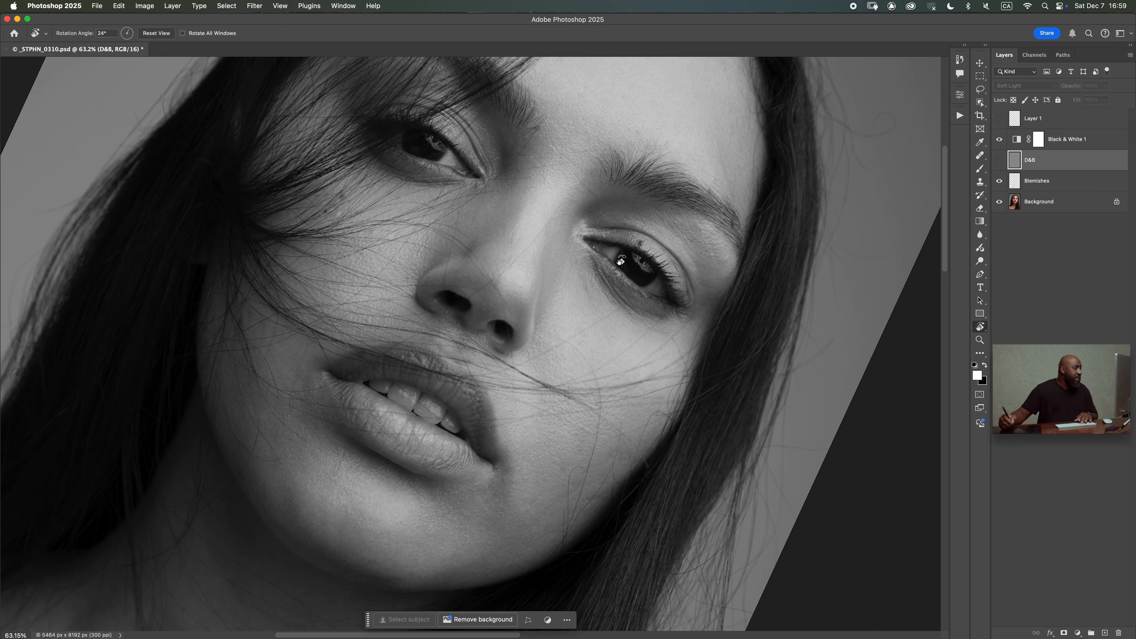
key("b")
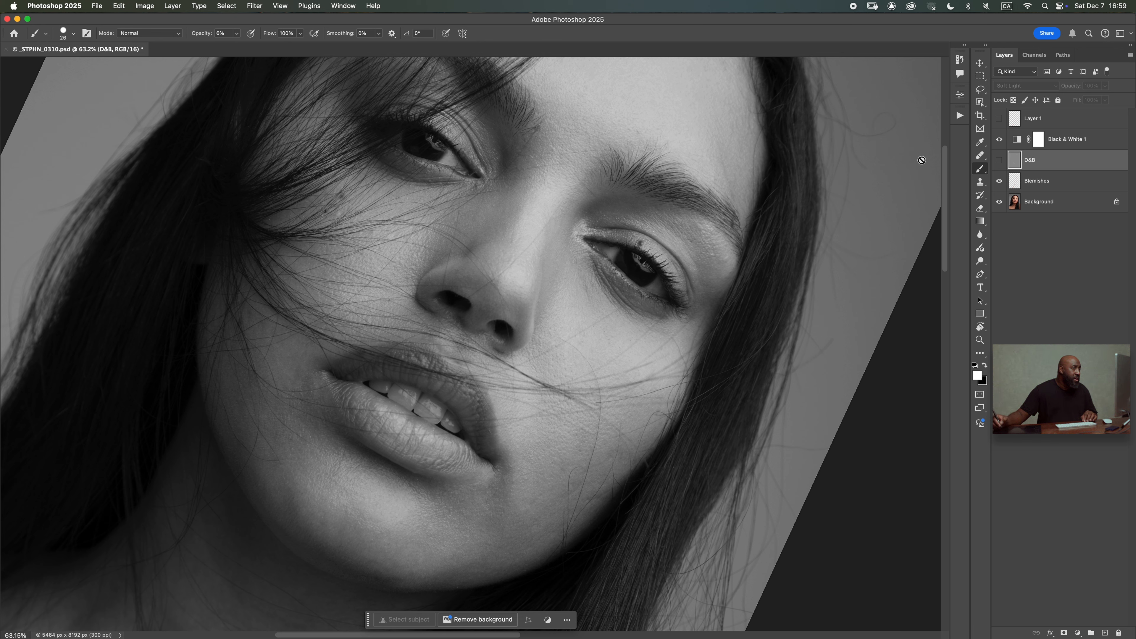
left_click_drag(990, 160, 992, 159)
left_click(1002, 161)
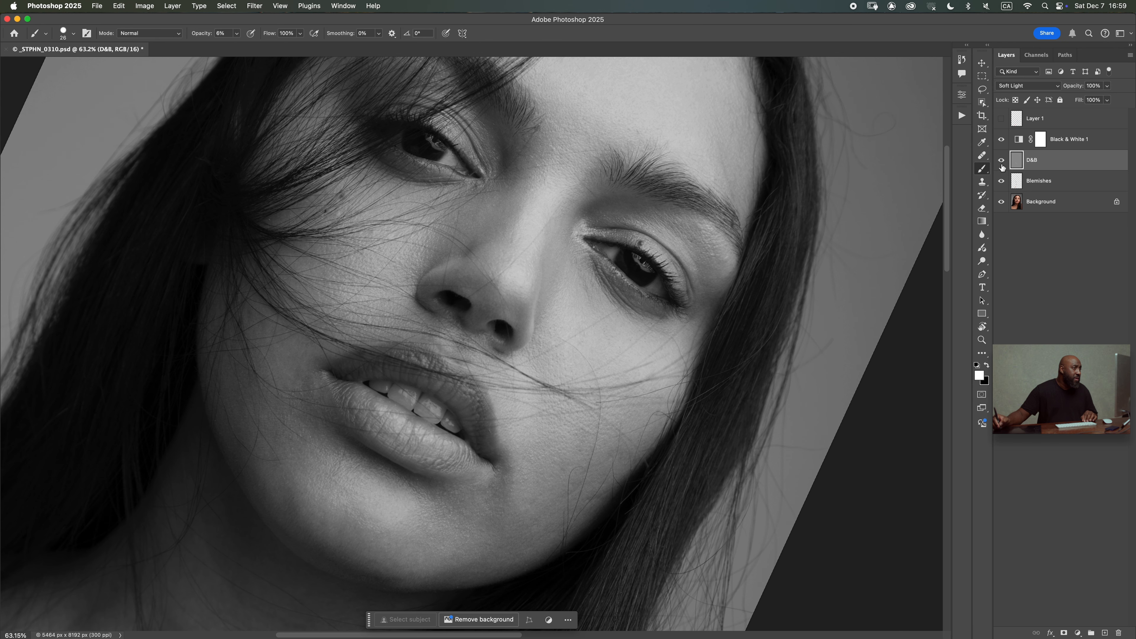
Step: Dodge the skin below the inner corner of the unobstructed eye at 6% opacity, adjusting the brush size to 31
left_click_drag(583, 272, 581, 288)
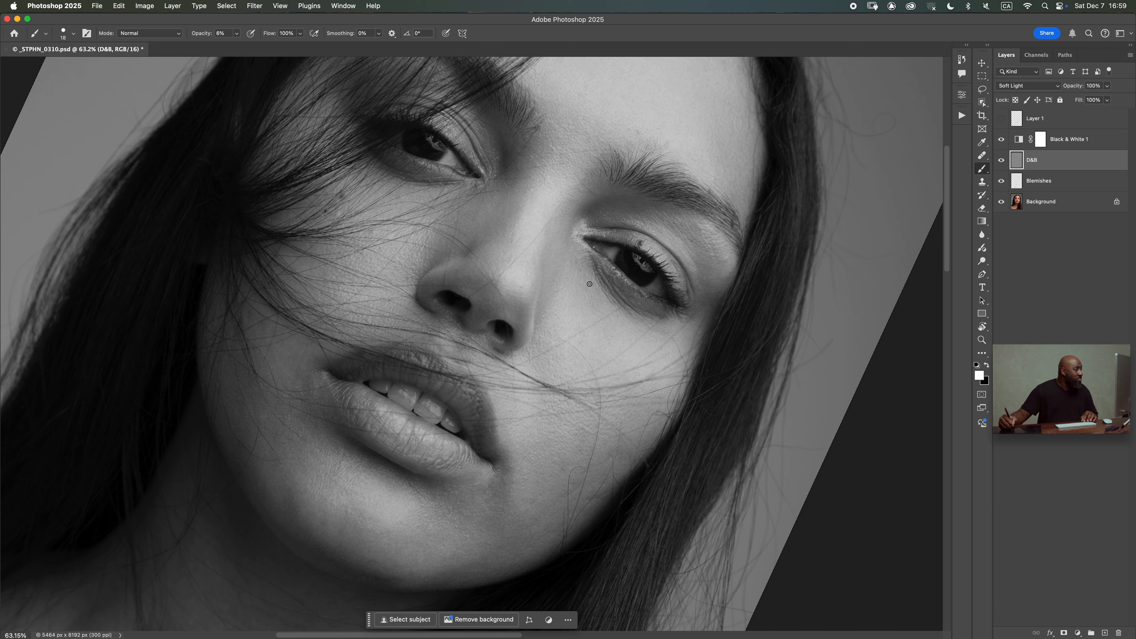
key("bracketright")
key("bracketright")
key("bracketright")
key("bracketright")
key("bracketright")
key("bracketright")
key("bracketright")
key("bracketright")
key("bracketright")
key("bracketleft")
key("bracketleft")
key("bracketleft")
key("bracketleft")
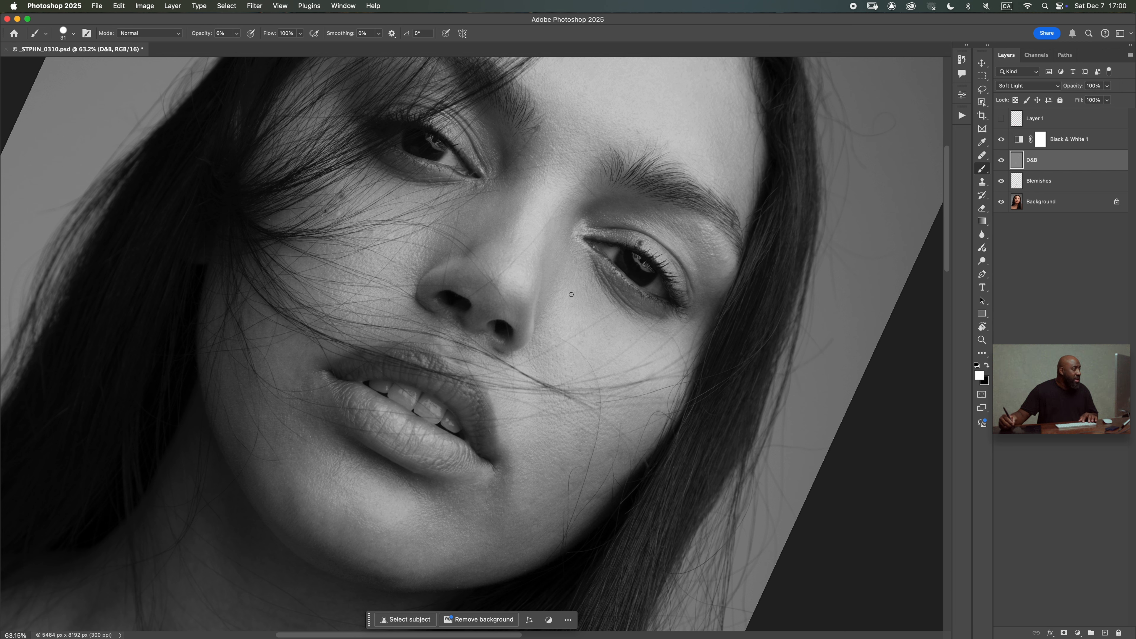
Step: Swap to black and burn the bright skin beside the inner eye corner with a brush reduced to 11
scroll(581, 260, "up", 3)
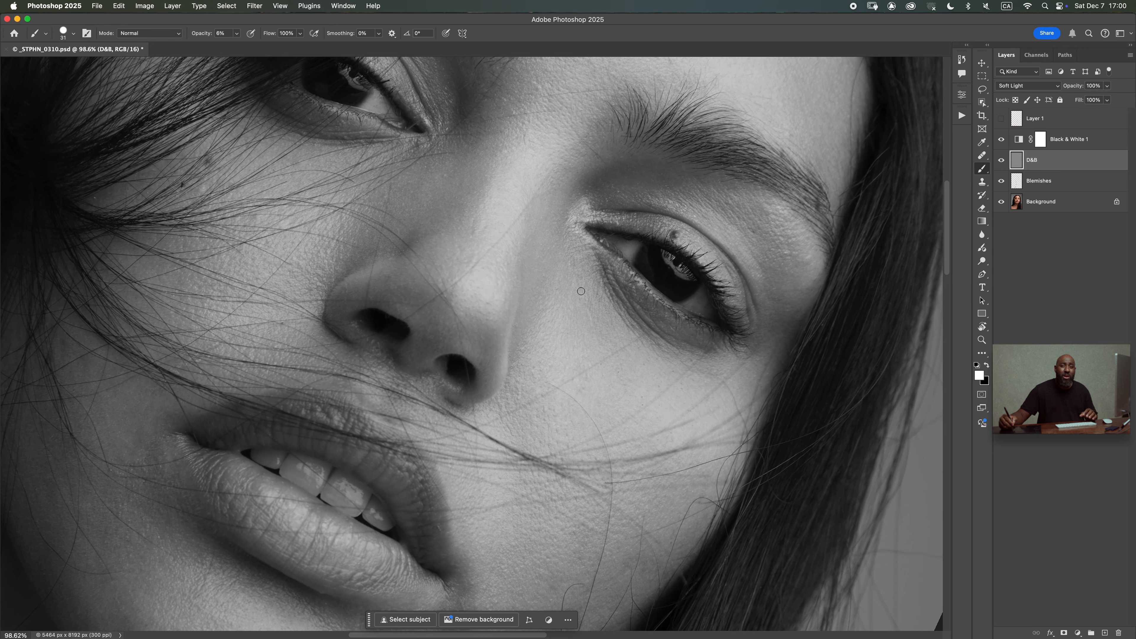
key("x")
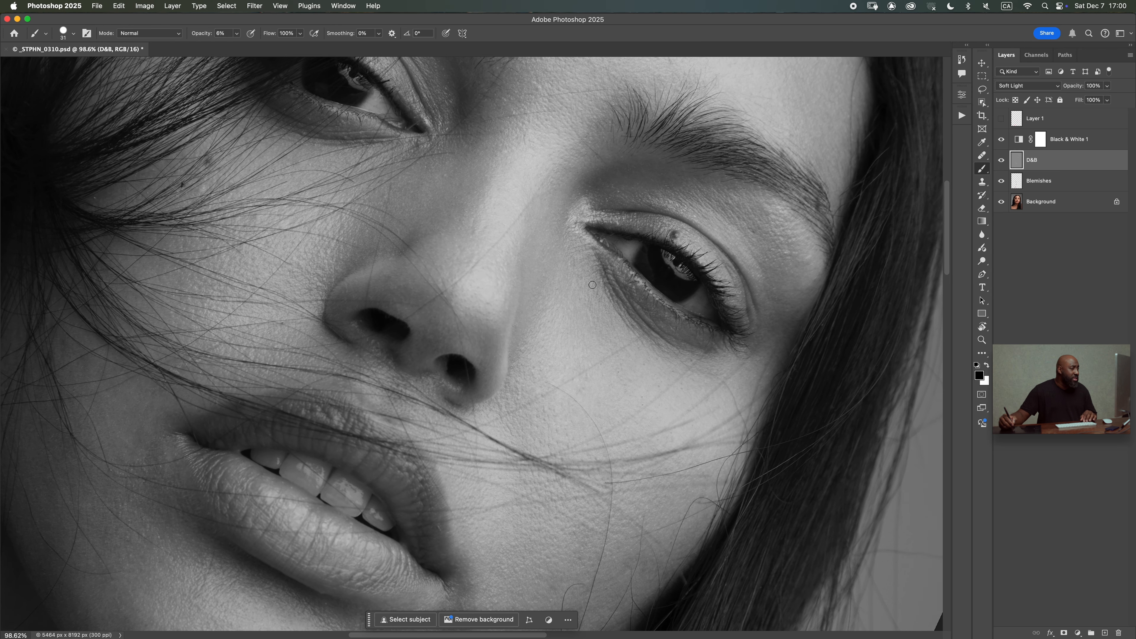
left_click_drag(575, 256, 582, 253)
left_click_drag(572, 260, 588, 252)
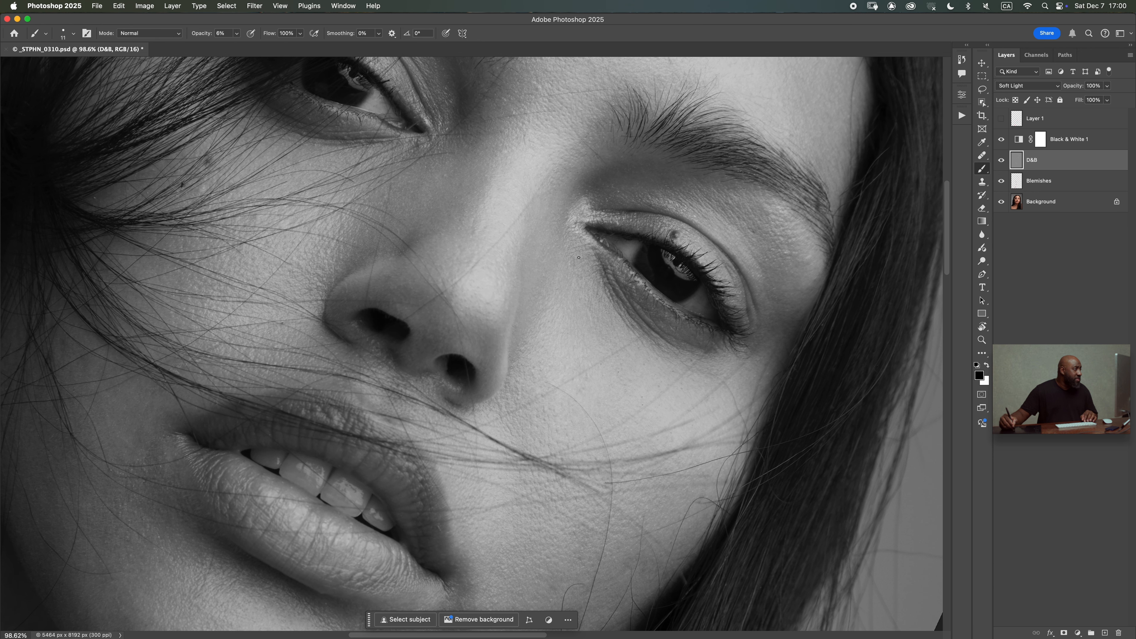
Step: Lower the brush opacity to 3% and burn the upper chest below the collarbone
key("super+0")
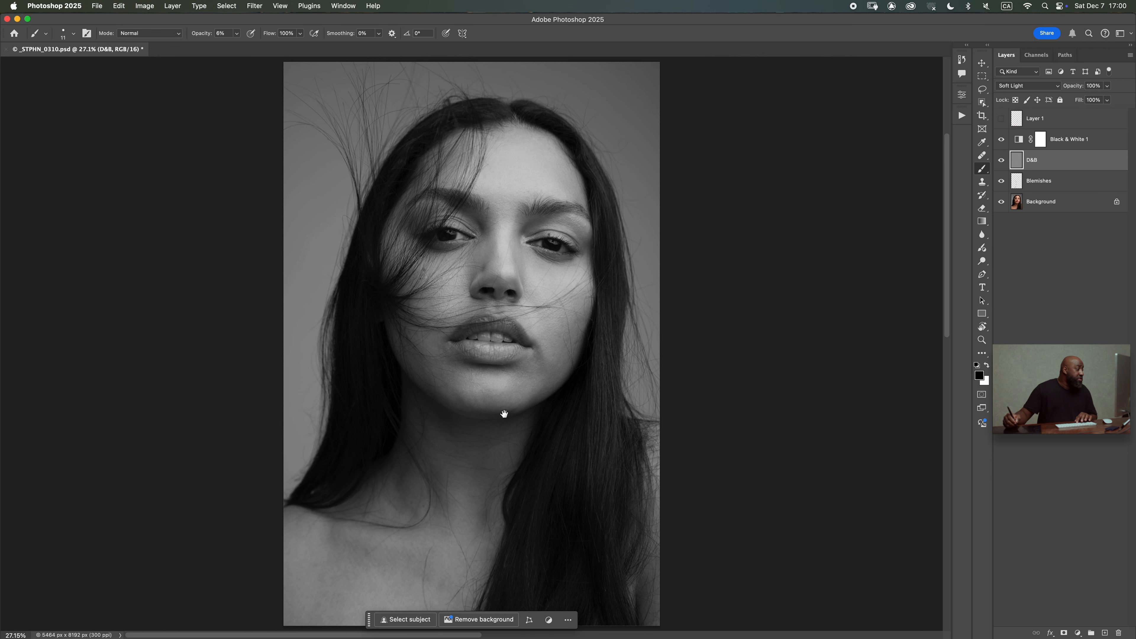
scroll(504, 403, "down", 5)
scroll(505, 403, "left", 2)
key("0")
key("3")
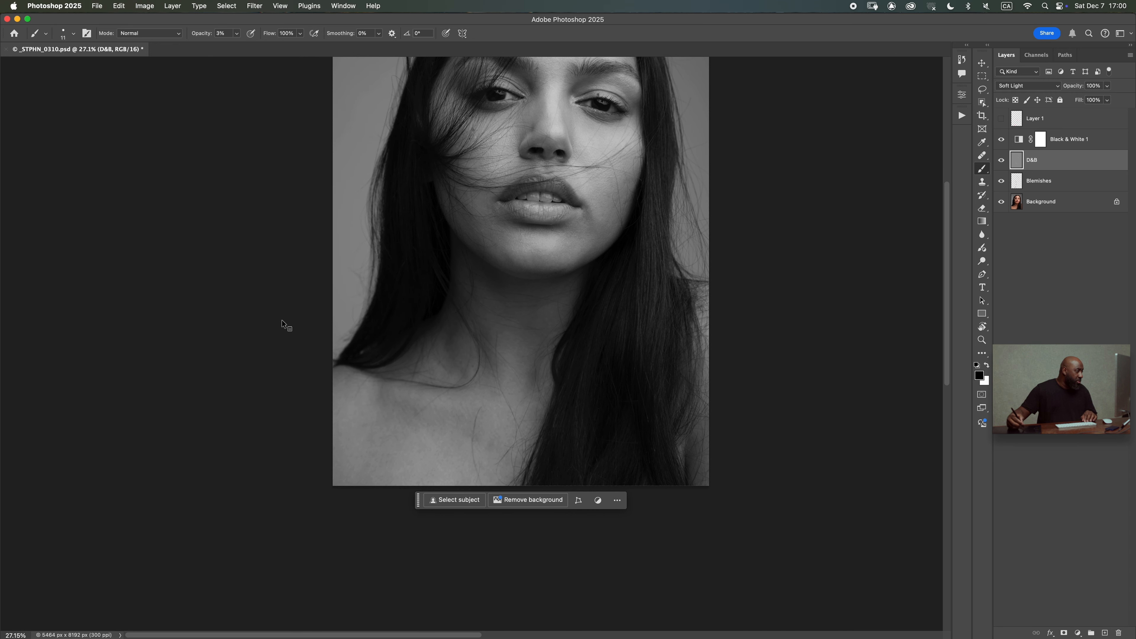
mouse_move(478, 412)
left_mouse_down()
mouse_move(468, 437)
mouse_move(467, 393)
mouse_move(470, 425)
mouse_move(459, 422)
left_mouse_up()
Step: Swap to white, set the brush opacity to 4% and dodge the chest near the image's lower-left corner
key("x")
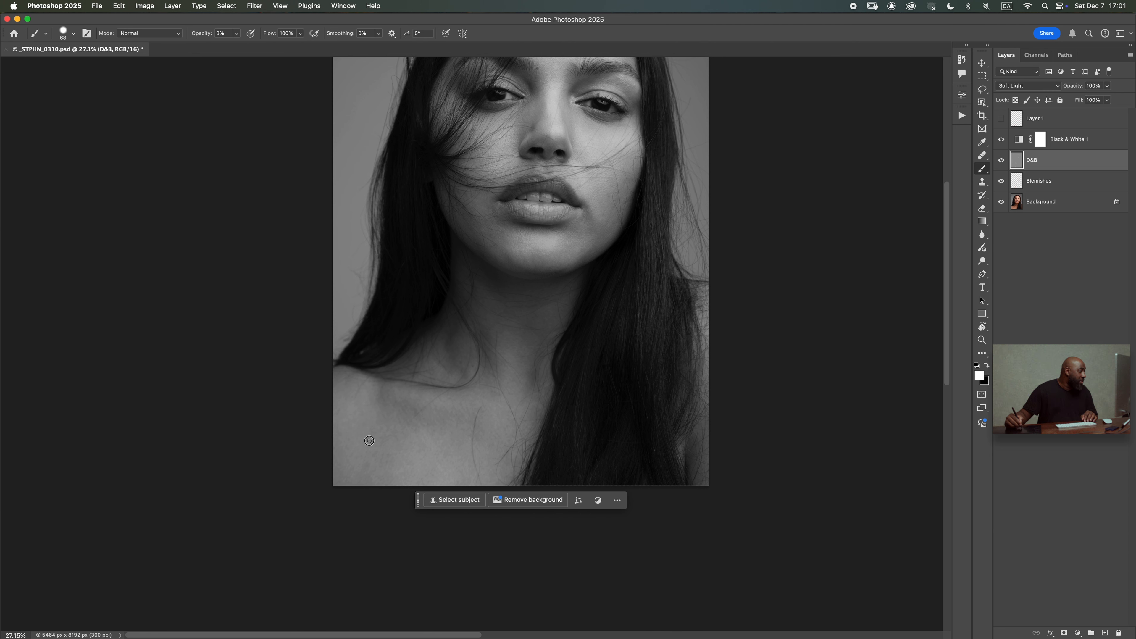
key("0")
key("4")
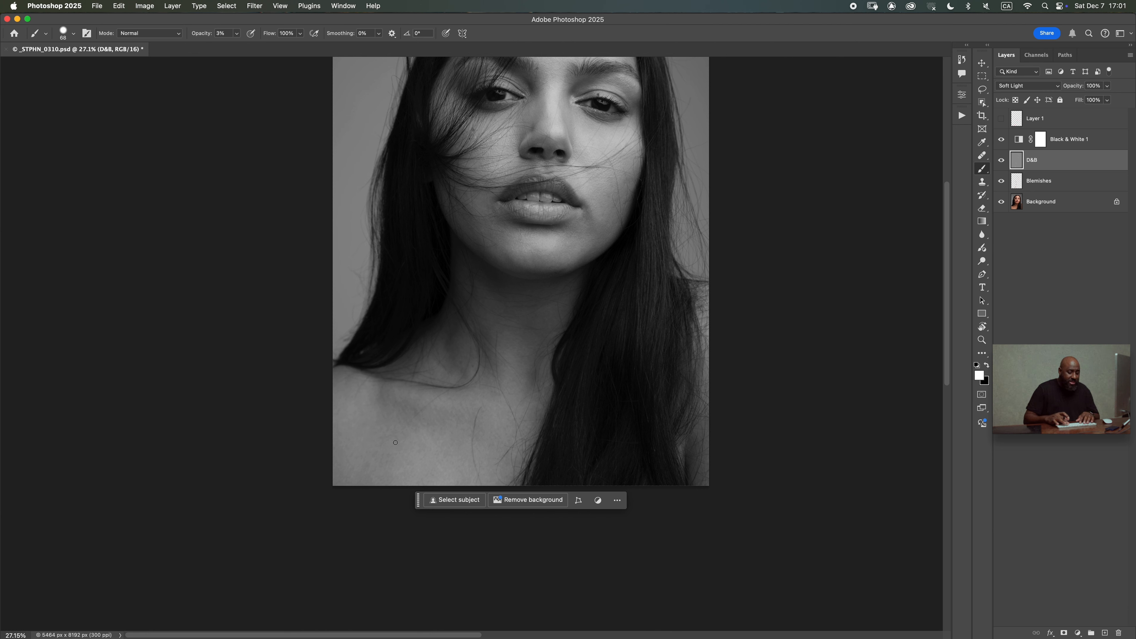
left_click_drag(375, 452, 368, 455)
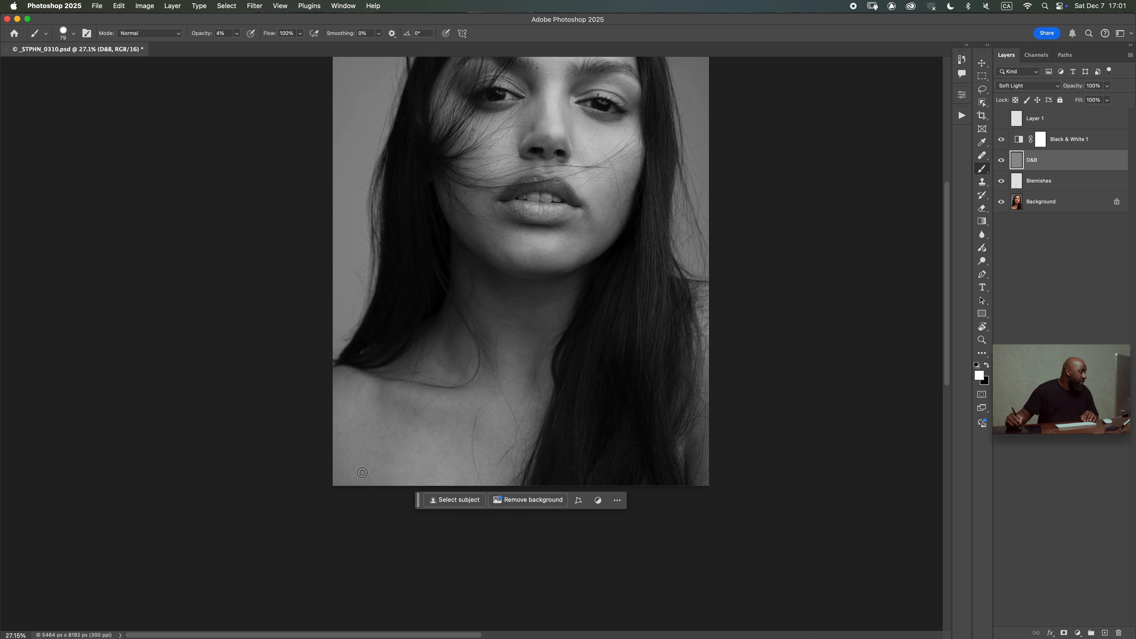
left_click_drag(371, 465, 373, 459)
left_click_drag(358, 473, 368, 465)
left_click_drag(377, 467, 377, 465)
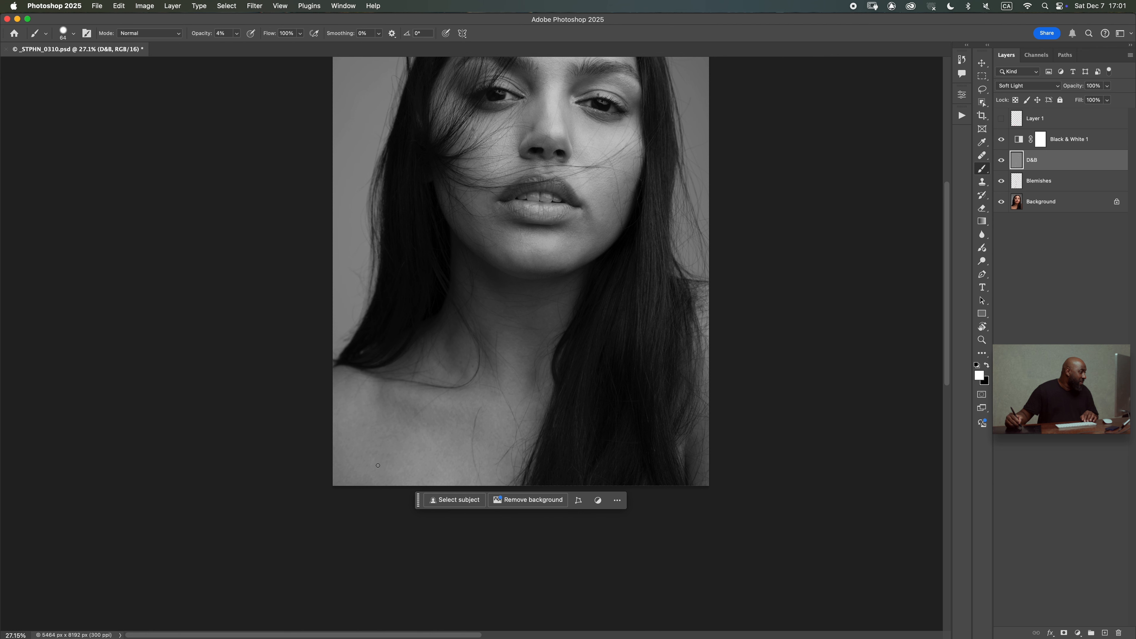
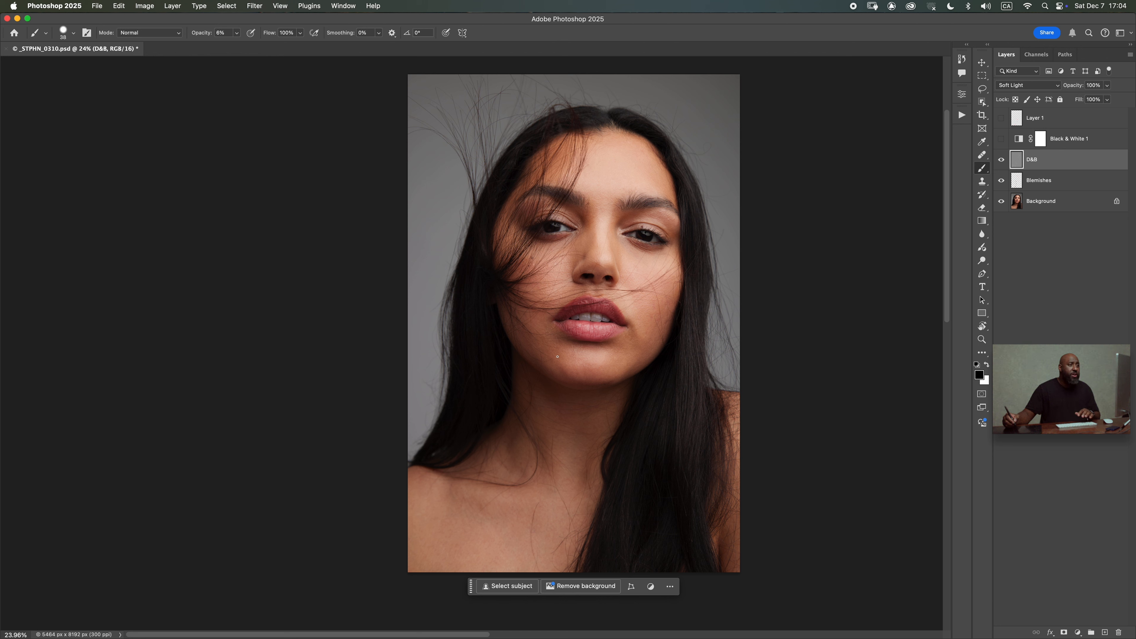
Step: Show the Black & White 1 layer and burn the bright areas on the lips and at the corner of the mouth
left_click_drag(570, 316, 574, 311)
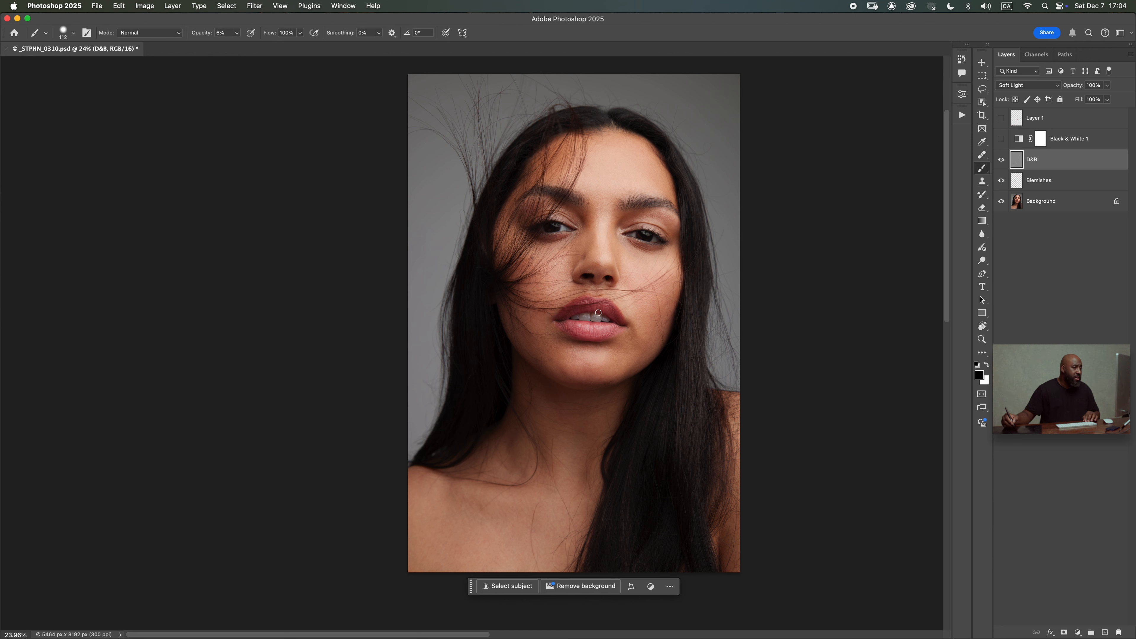
left_click(1002, 140)
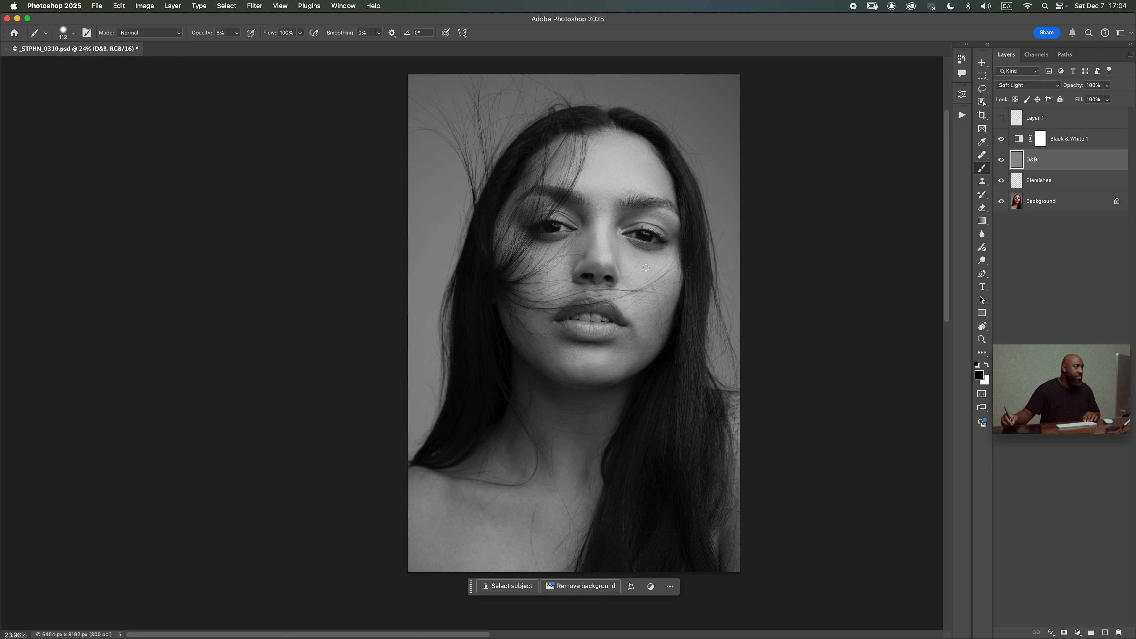
mouse_move(564, 317)
left_mouse_down()
mouse_move(595, 313)
mouse_move(563, 317)
mouse_move(572, 332)
left_mouse_up()
left_click_drag(609, 313, 613, 313)
Step: Swap to white and dodge the dark patches on the lips, chin and jawline, varying the brush size between 47 and 27
key("x")
left_click_drag(607, 304, 590, 311)
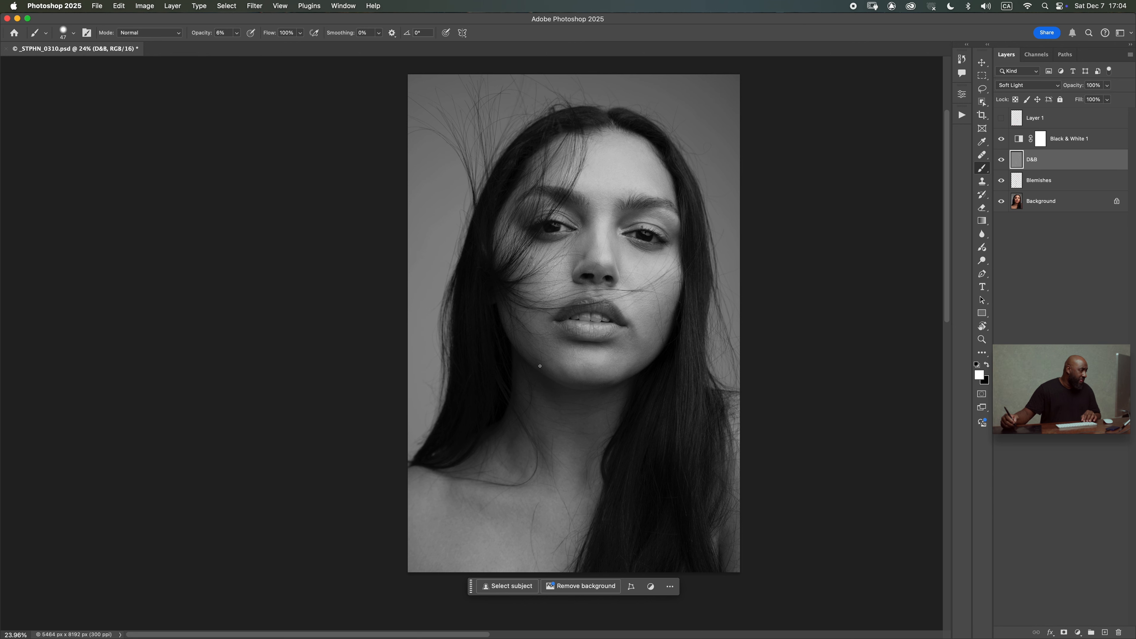
mouse_move(561, 357)
left_mouse_down()
mouse_move(614, 343)
mouse_move(577, 349)
left_mouse_up()
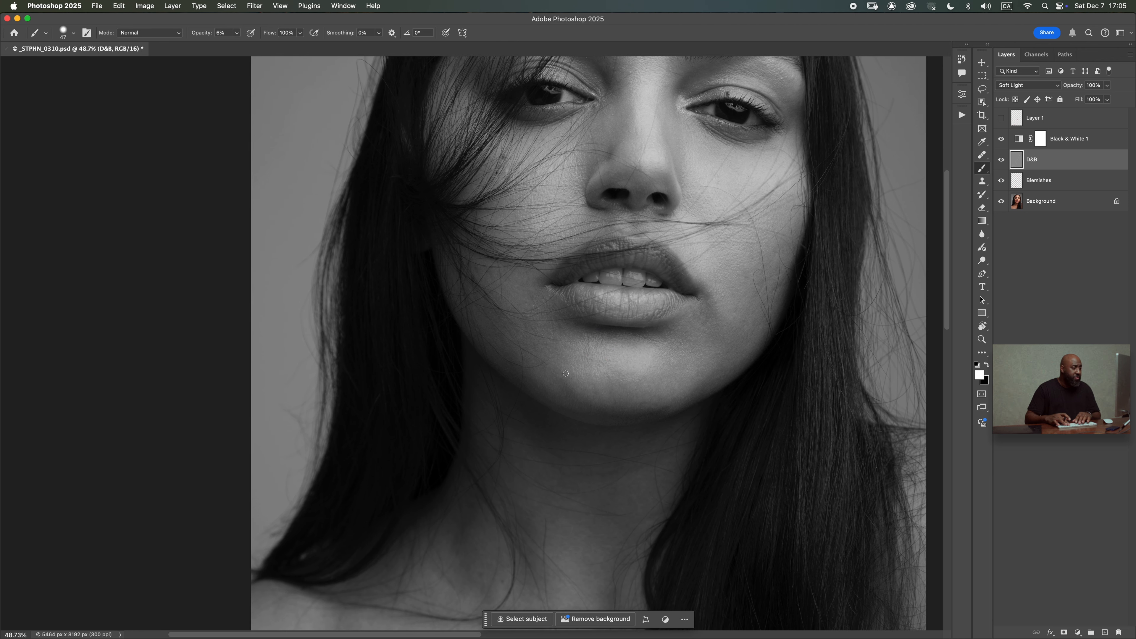
left_click_drag(513, 350, 557, 371)
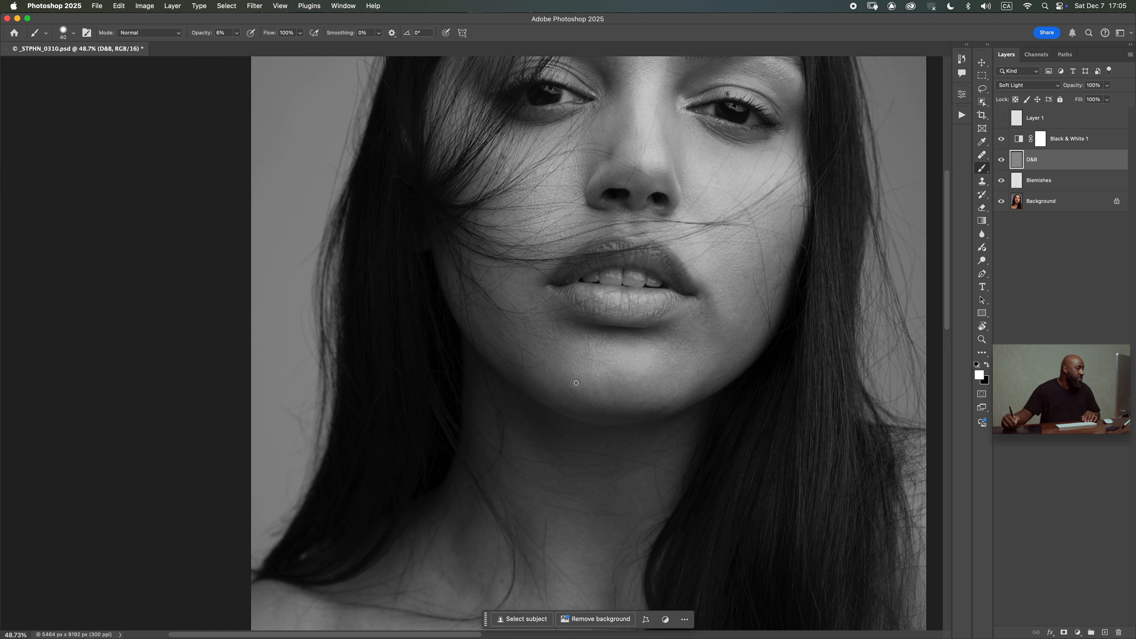
left_click_drag(568, 253, 611, 257)
left_click_drag(586, 295, 587, 309)
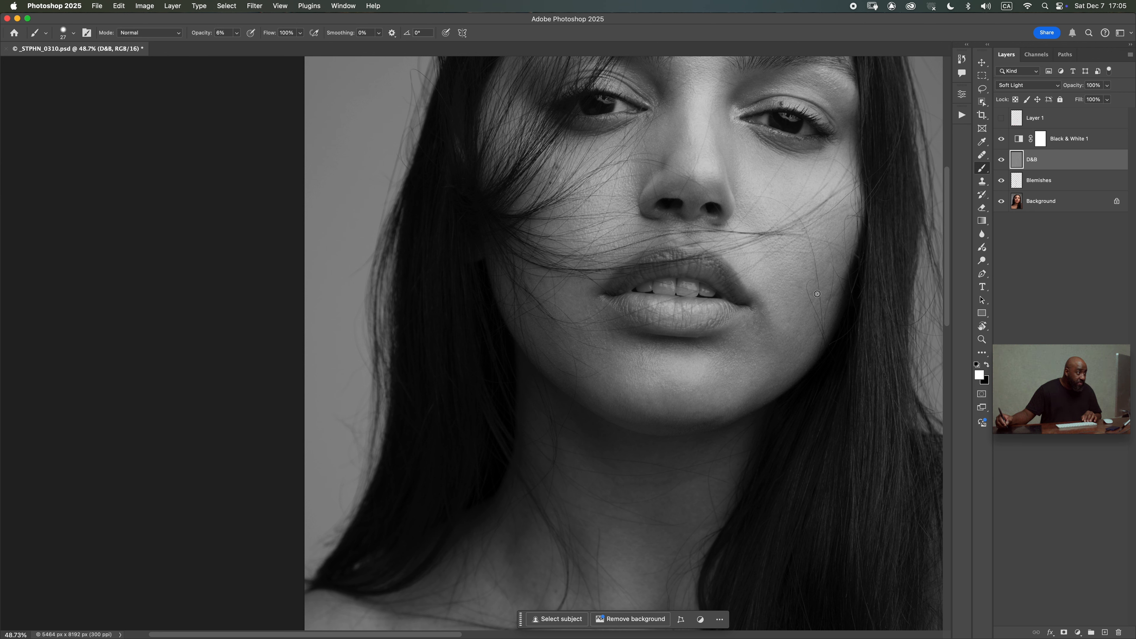
Step: Lower the brush opacity to 3%, dodge the lower cheek beside the hair at brush size 28, and swap to black
key("0")
key("3")
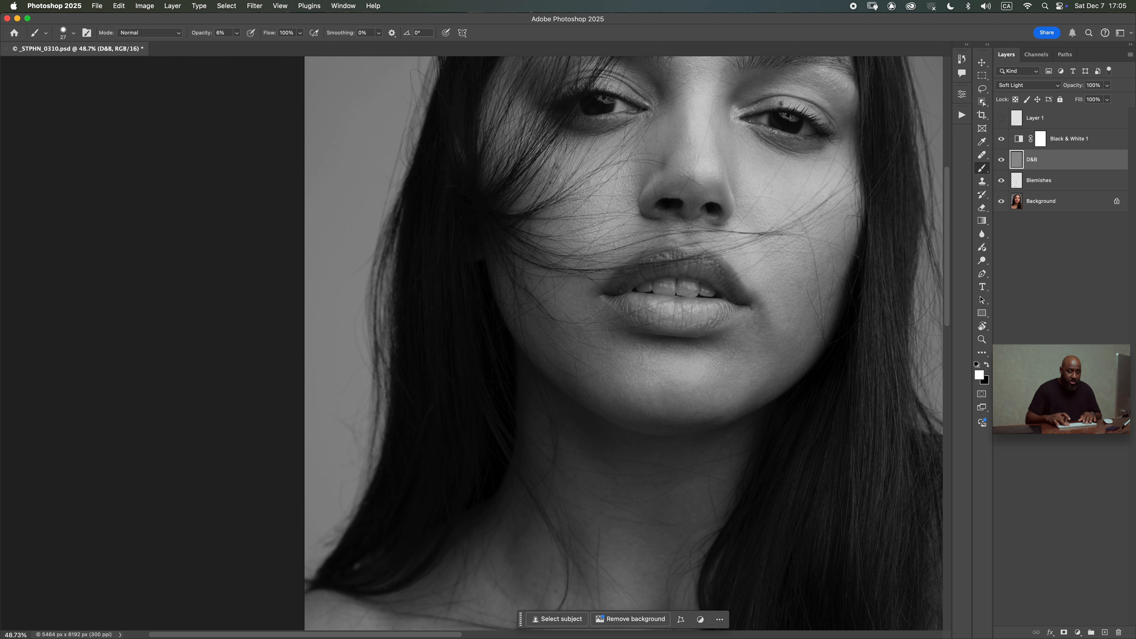
left_click_drag(818, 305, 811, 301)
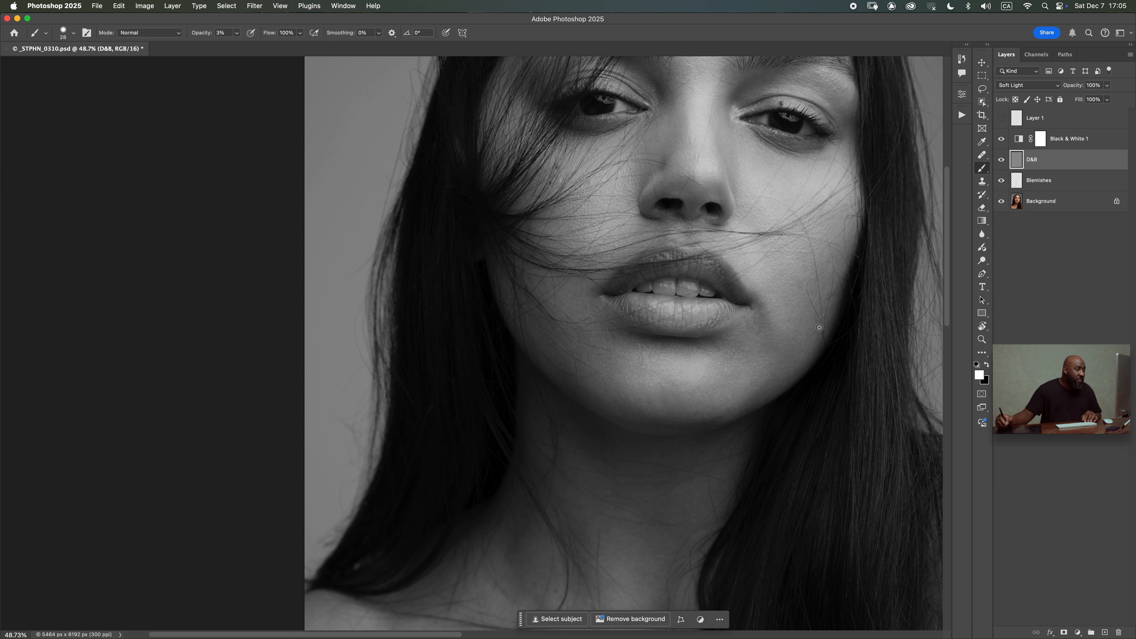
key("x")
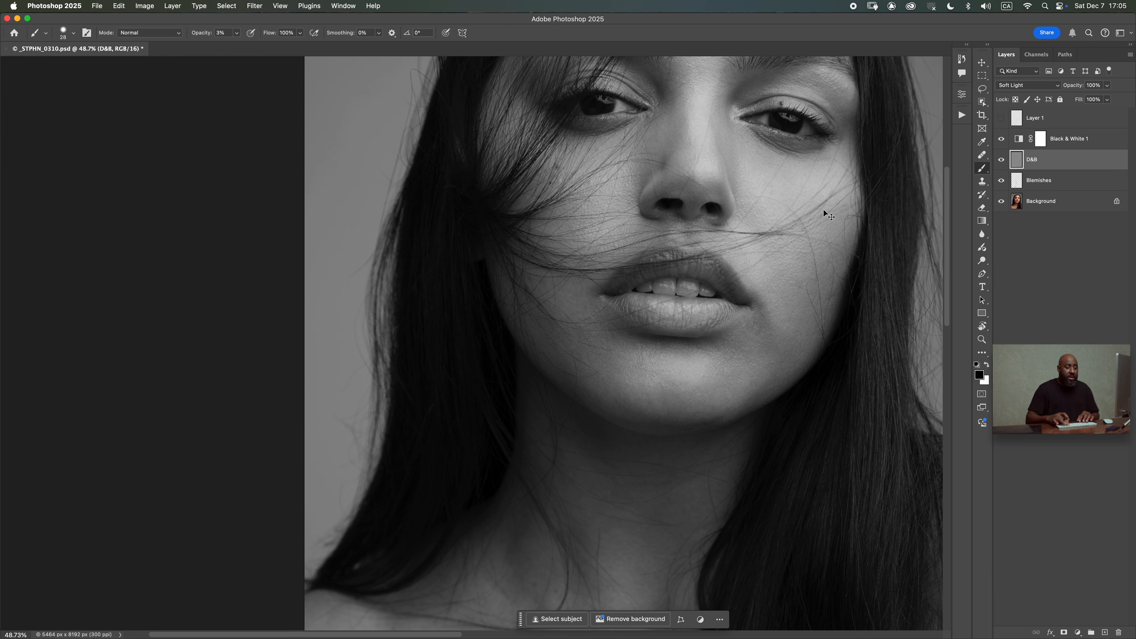
Step: Fit the whole portrait in view, hide the Black & White 1 layer and compare the image with the D&B layer off and on
key("super+0")
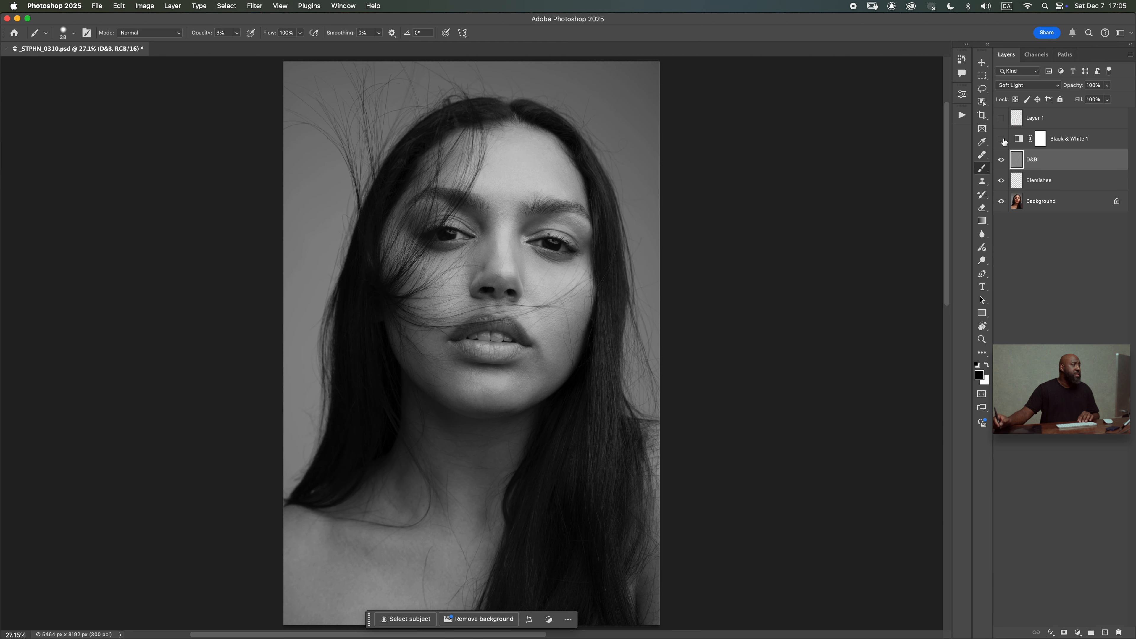
left_click(1001, 161)
left_click(999, 162)
left_click(998, 165)
left_click(997, 165)
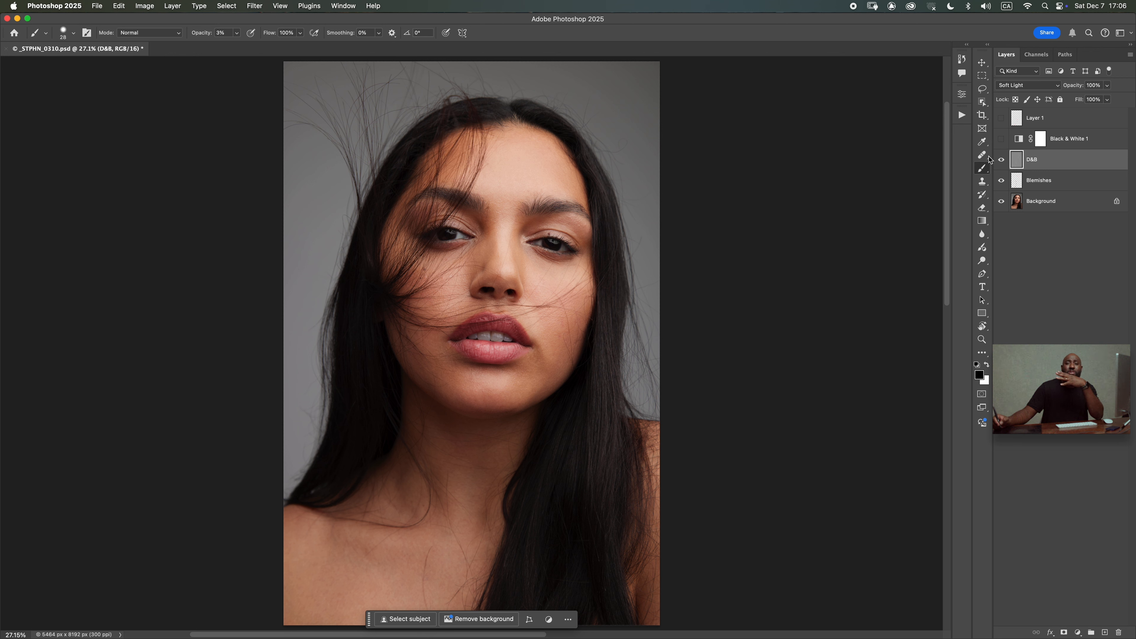
left_click(1001, 161)
left_click(1002, 160)
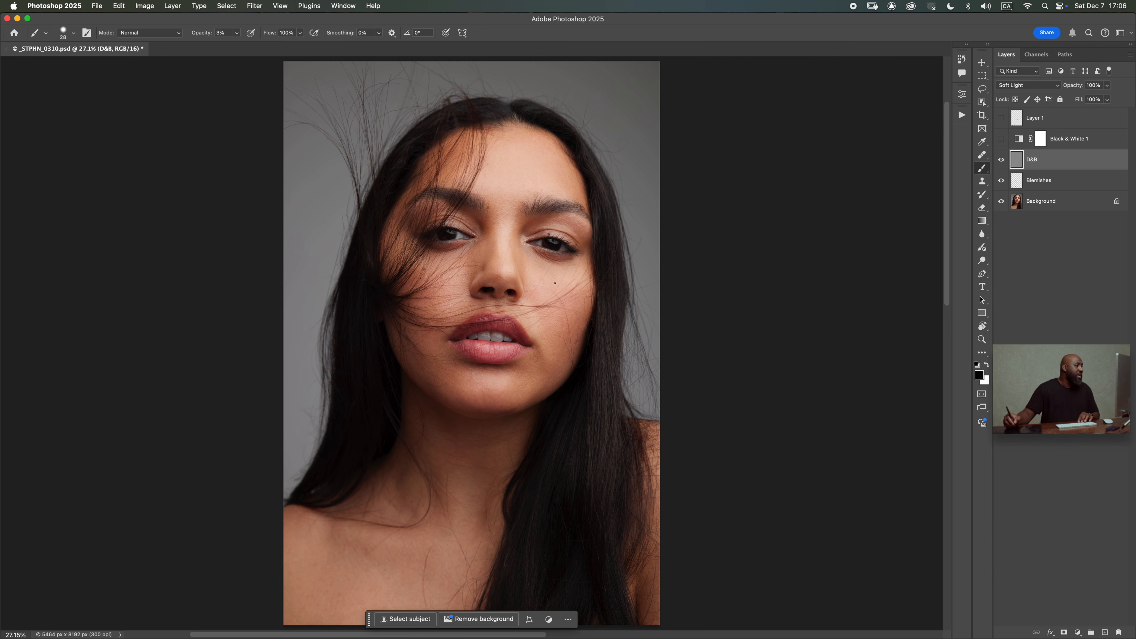
Step: Set the brush opacity to 20%, try a stroke on the unobstructed eye's iris, undo it, and swap to white with brush size 40
scroll(553, 247, "up", 6)
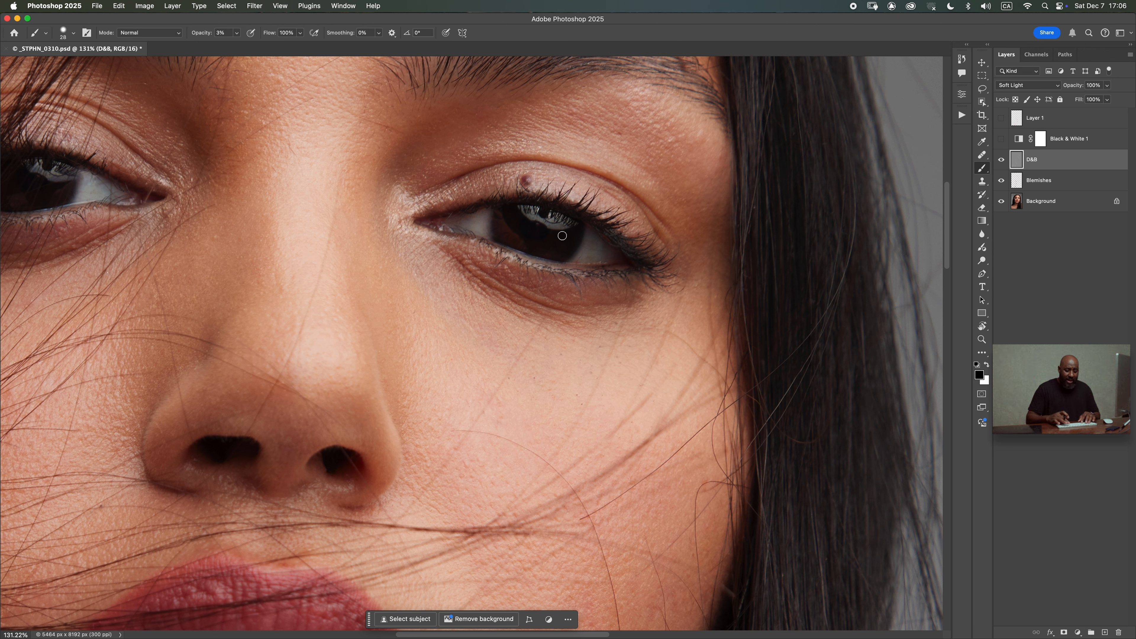
key("2")
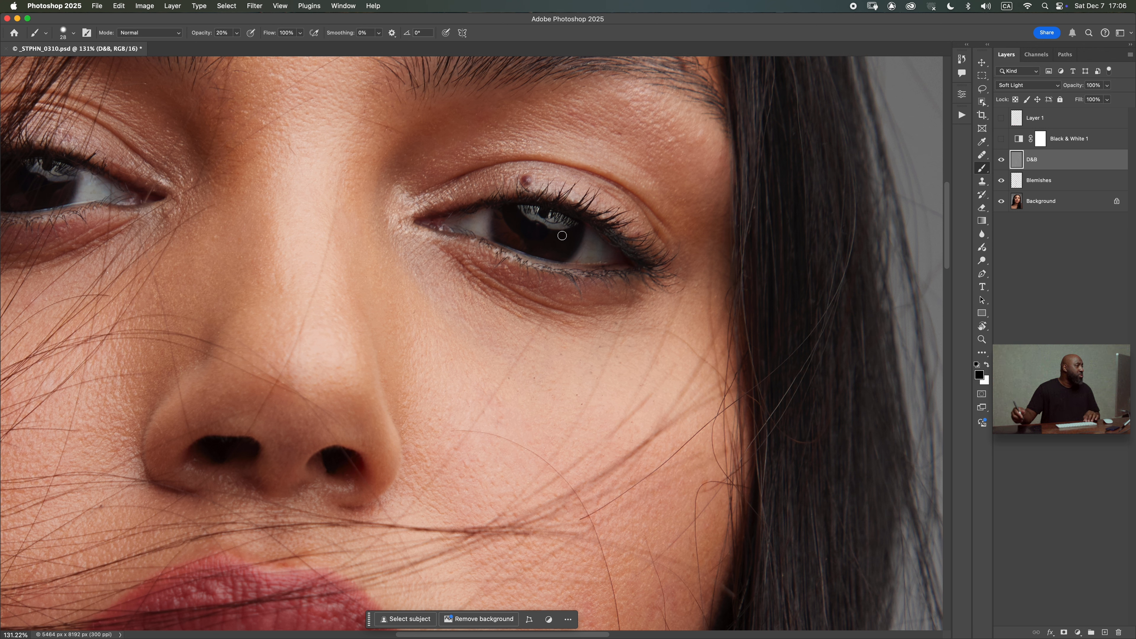
mouse_move(511, 236)
left_mouse_down()
mouse_move(535, 211)
mouse_move(556, 220)
mouse_move(532, 211)
left_mouse_up()
key("x")
key("bracketright")
key("super+z")
Step: Dodge the irises and whites of both eyes, lowering the brush opacity to 10%
scroll(631, 254, "left", 10)
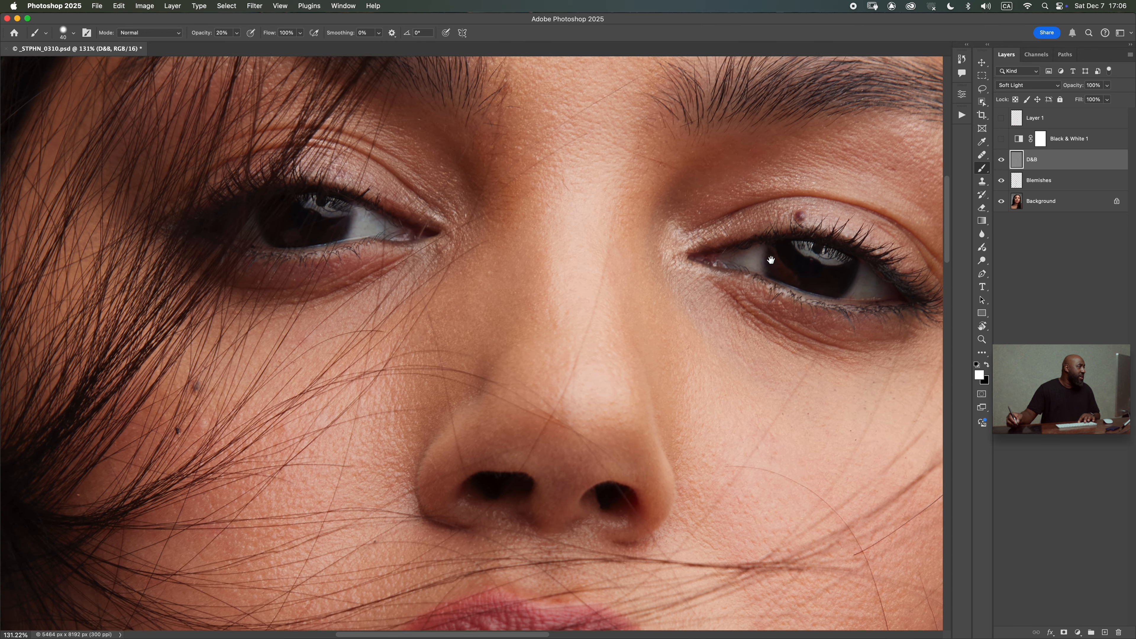
left_click_drag(326, 201, 385, 219)
key("1")
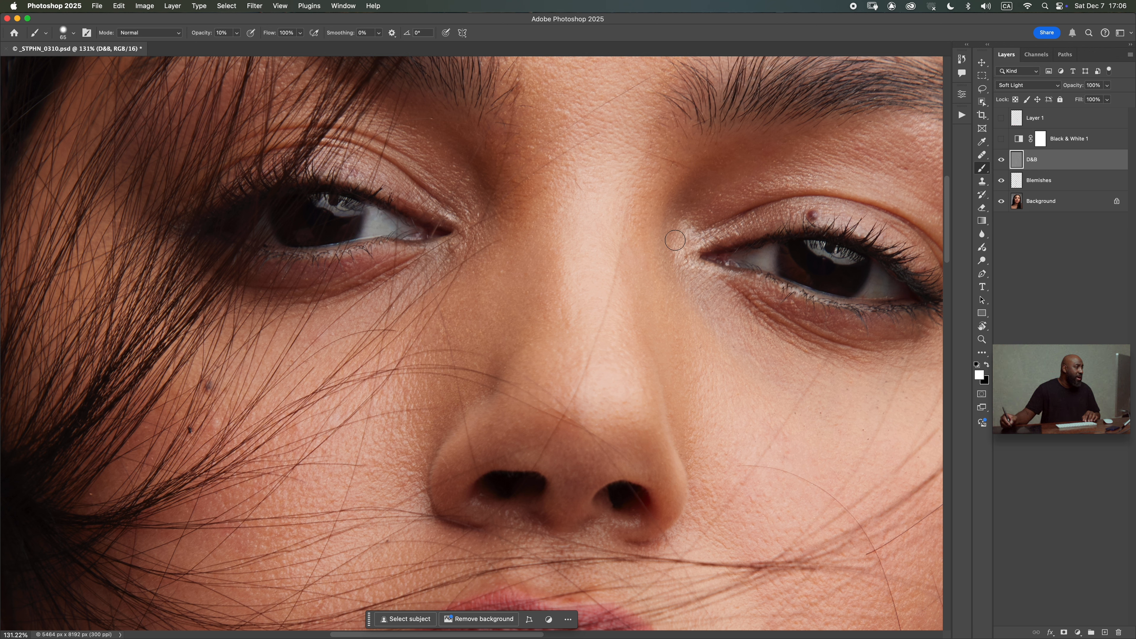
mouse_move(751, 254)
left_mouse_down()
mouse_move(767, 258)
mouse_move(746, 256)
left_mouse_up()
left_click_drag(868, 286, 872, 278)
mouse_move(787, 267)
left_mouse_down()
mouse_move(775, 266)
mouse_move(784, 256)
mouse_move(801, 279)
left_mouse_up()
left_click_drag(347, 223, 300, 246)
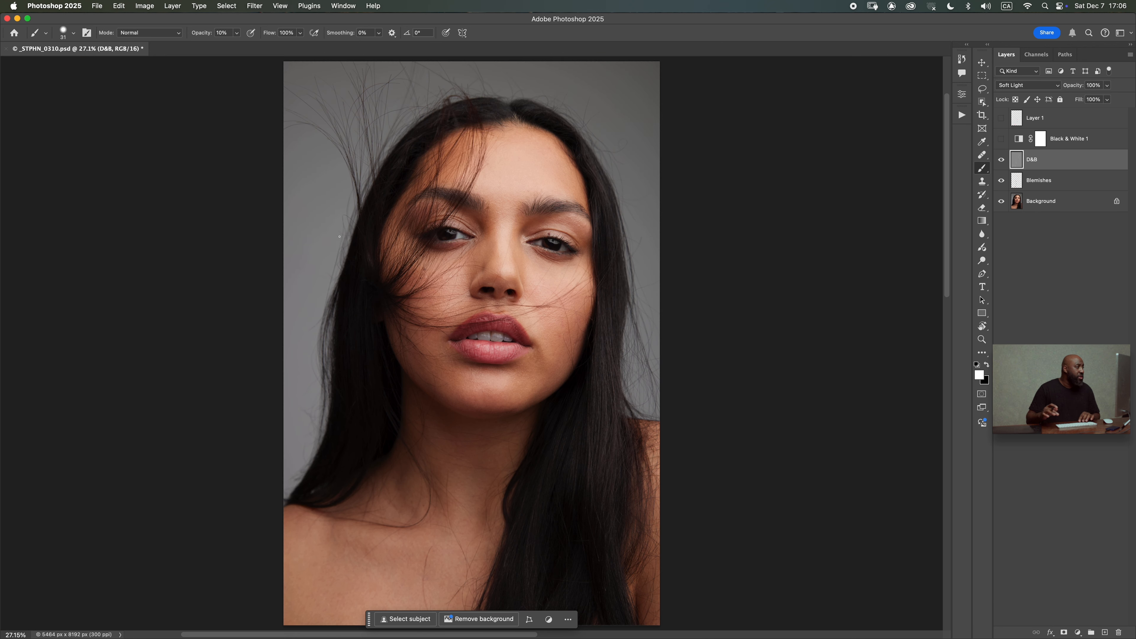
Step: Compare the full portrait with the D&B layer switched off and on to check the brightened eyes and skin
key("super+0")
left_click(1000, 162)
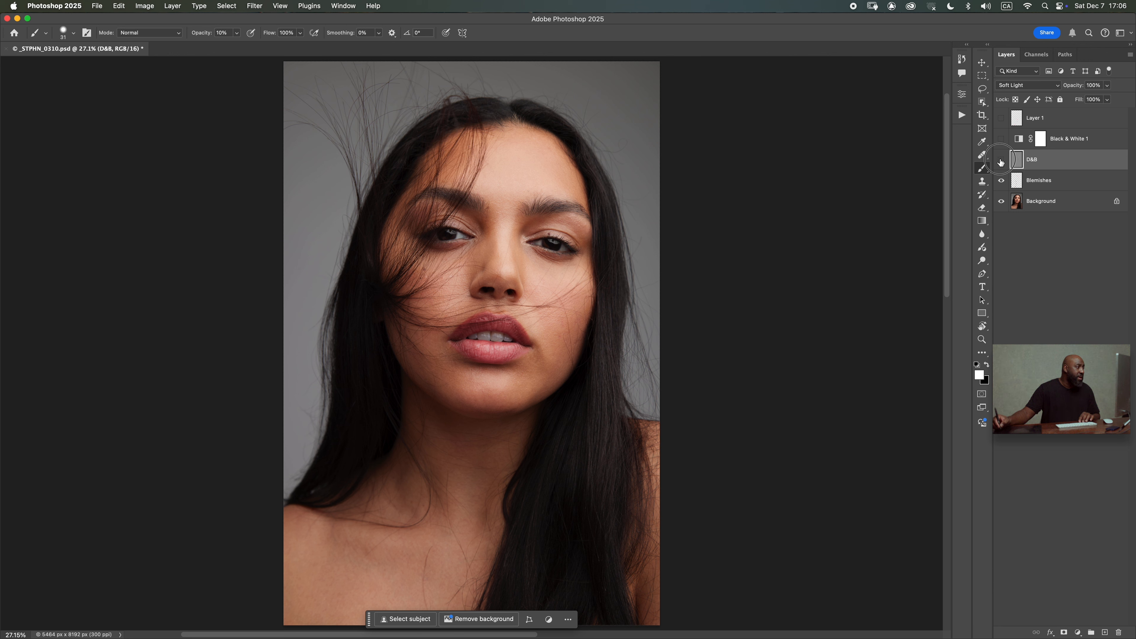
left_click(1001, 162)
left_click(999, 162)
left_click(999, 161)
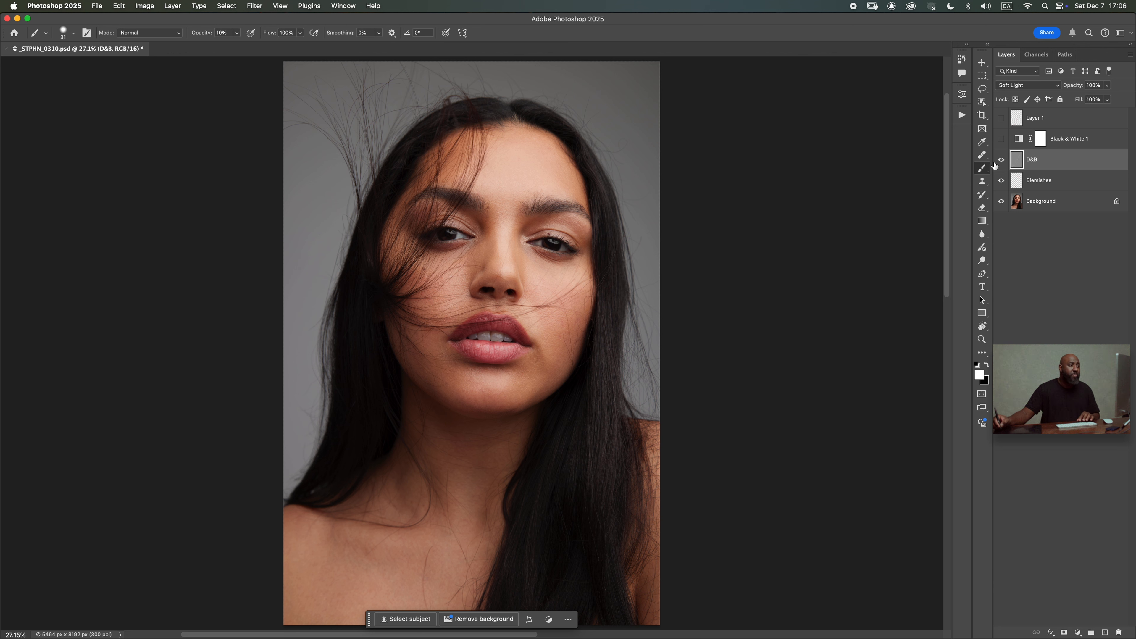
left_click(999, 161)
left_click(998, 161)
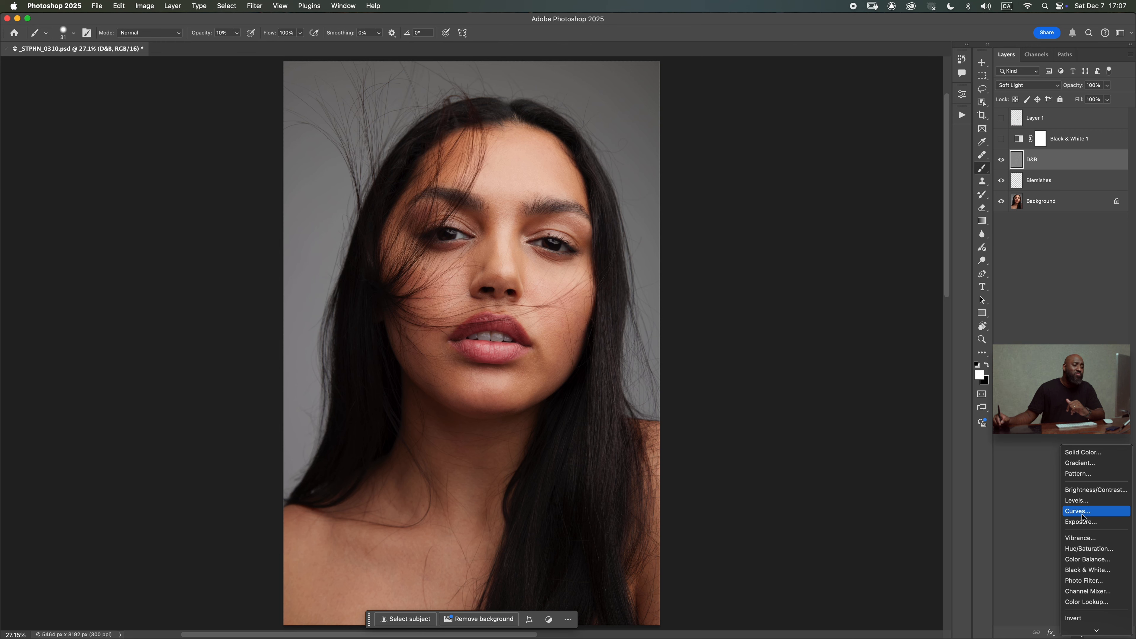
Step: Add a Curves adjustment layer above D&B, move its black point to input 3, and compare the image with and without it
left_click(1082, 508)
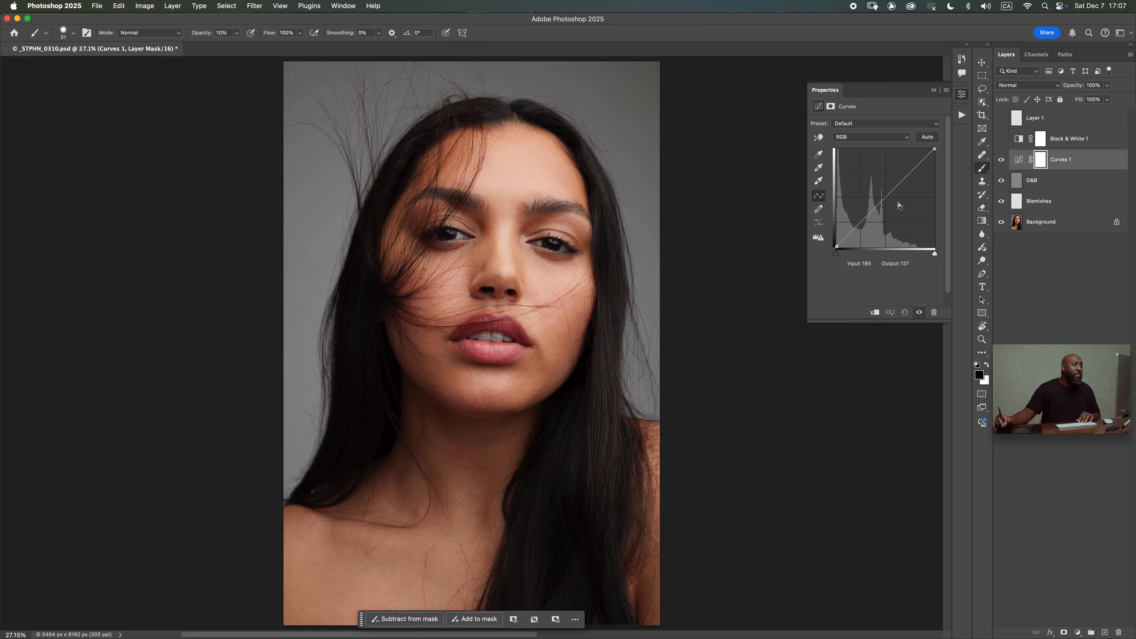
left_click(836, 246)
left_click_drag(837, 246, 838, 247)
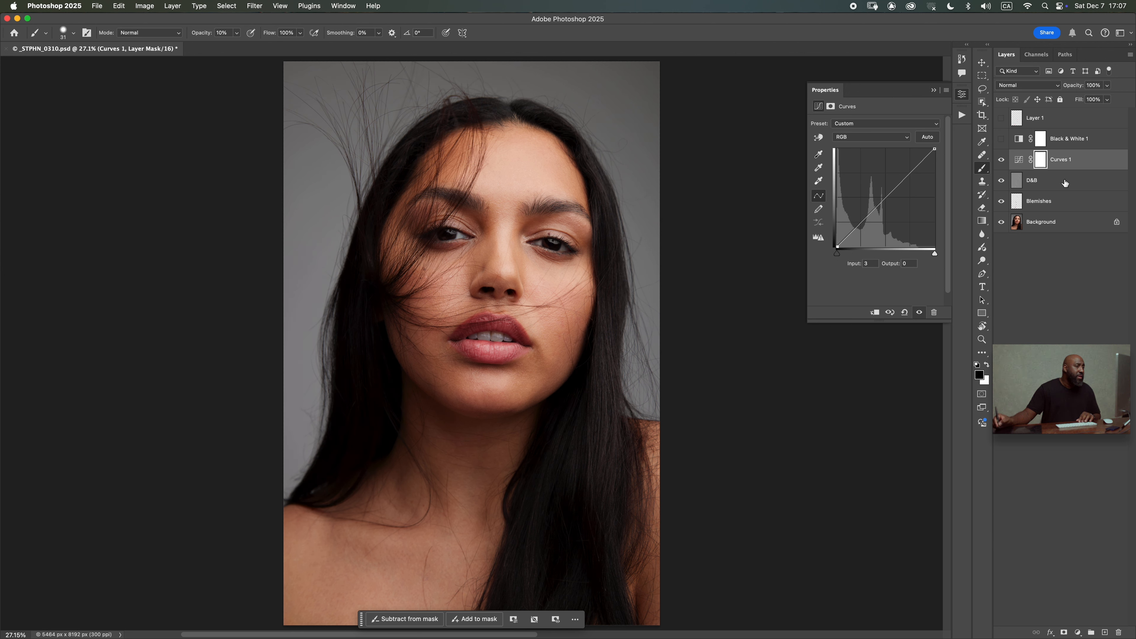
left_click(1001, 160)
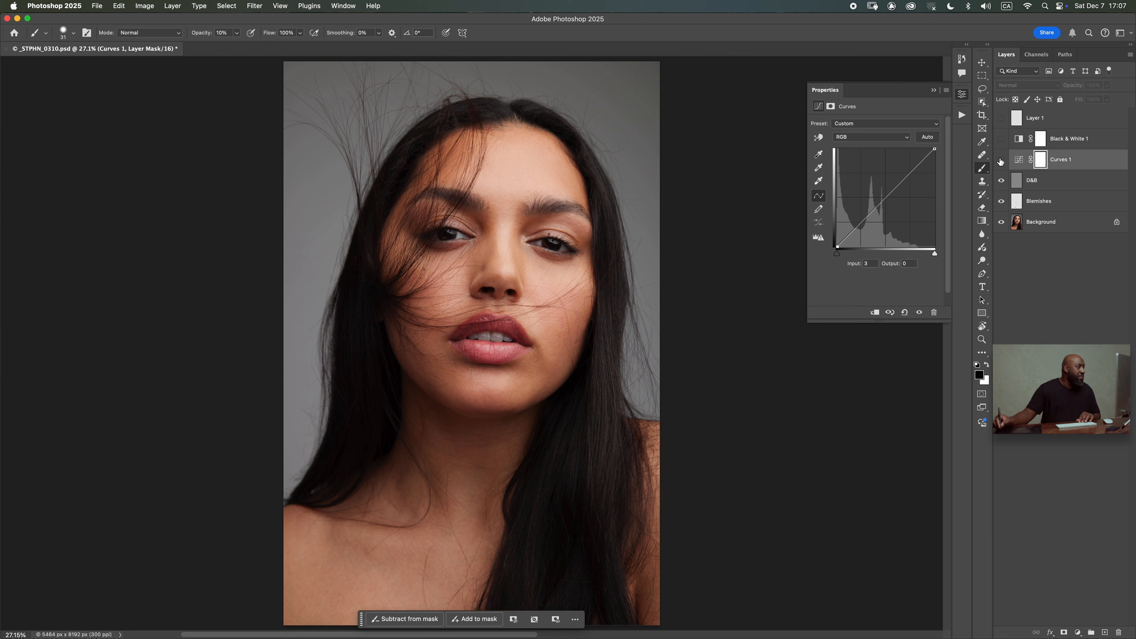
left_click(1003, 162)
left_click(1003, 163)
left_click(1002, 163)
Step: Move the curve's black point to input 9 and compare the portrait with the Curves 1 layer off and on
left_click(837, 247)
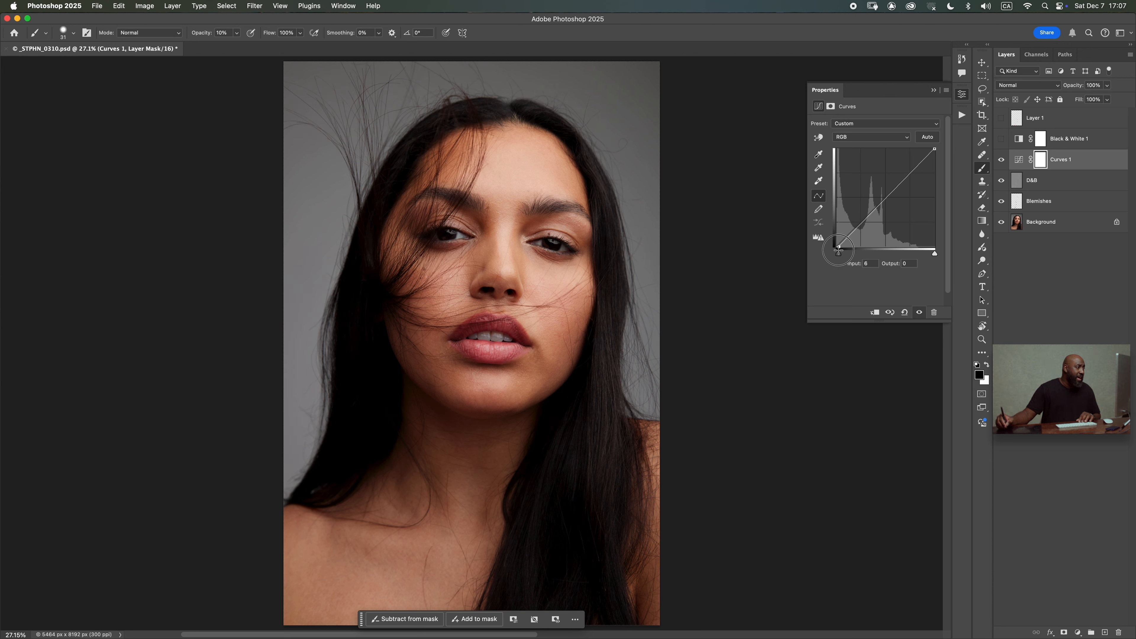
left_click(840, 246)
left_click_drag(840, 247, 840, 251)
left_click(1000, 160)
left_click(1001, 160)
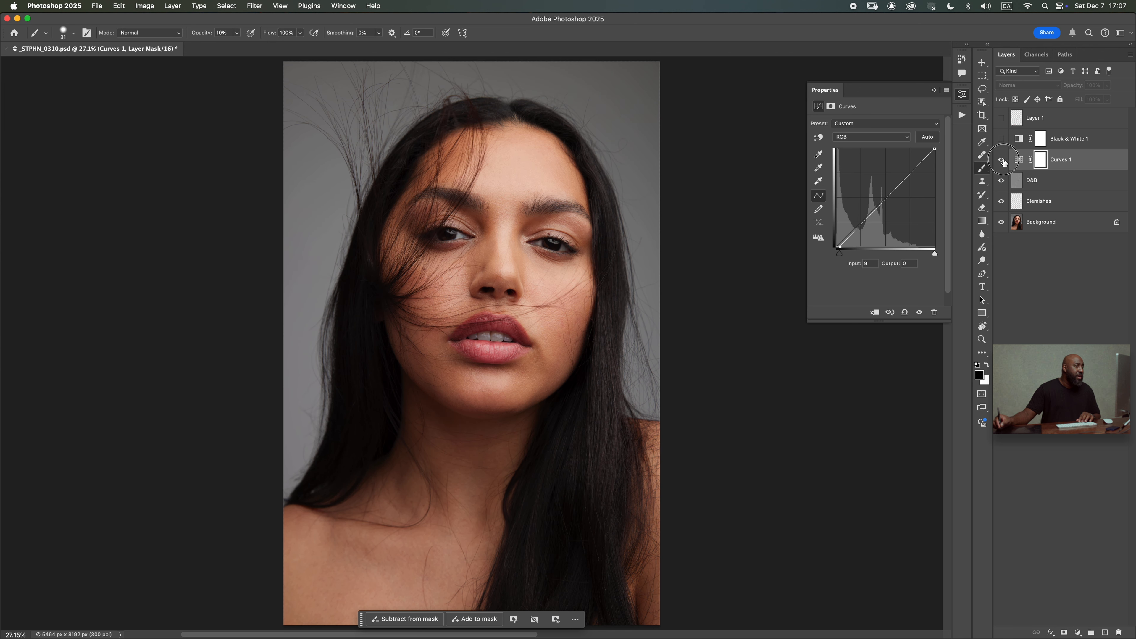
Step: Lower the Curves 1 layer's opacity to 74%
left_click(1107, 85)
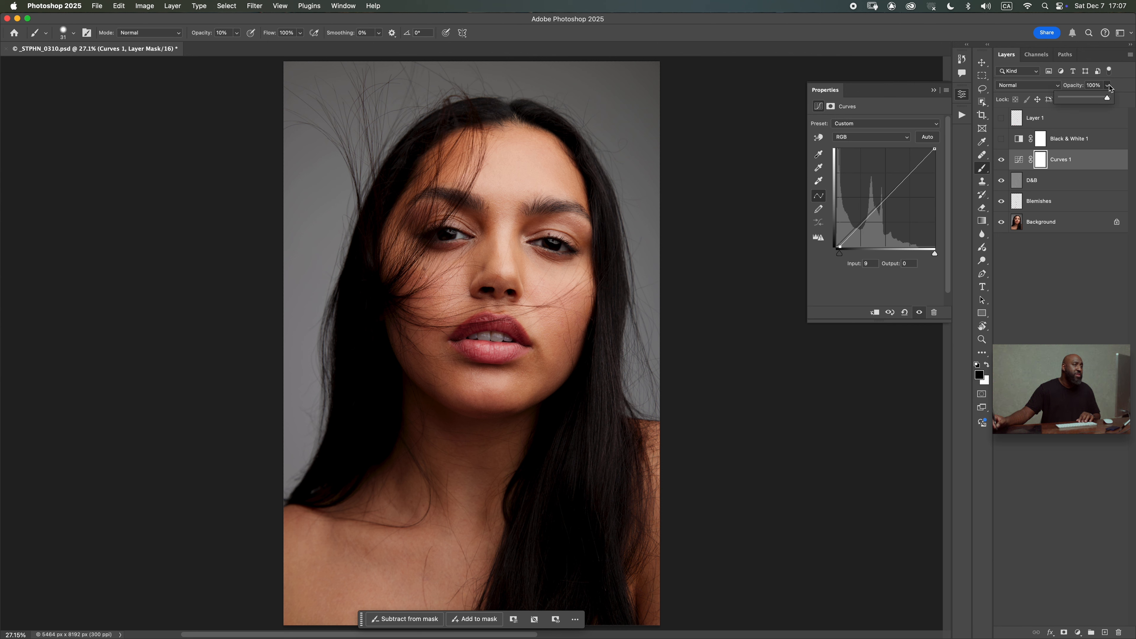
left_click_drag(1096, 100, 1095, 98)
left_click(1087, 158)
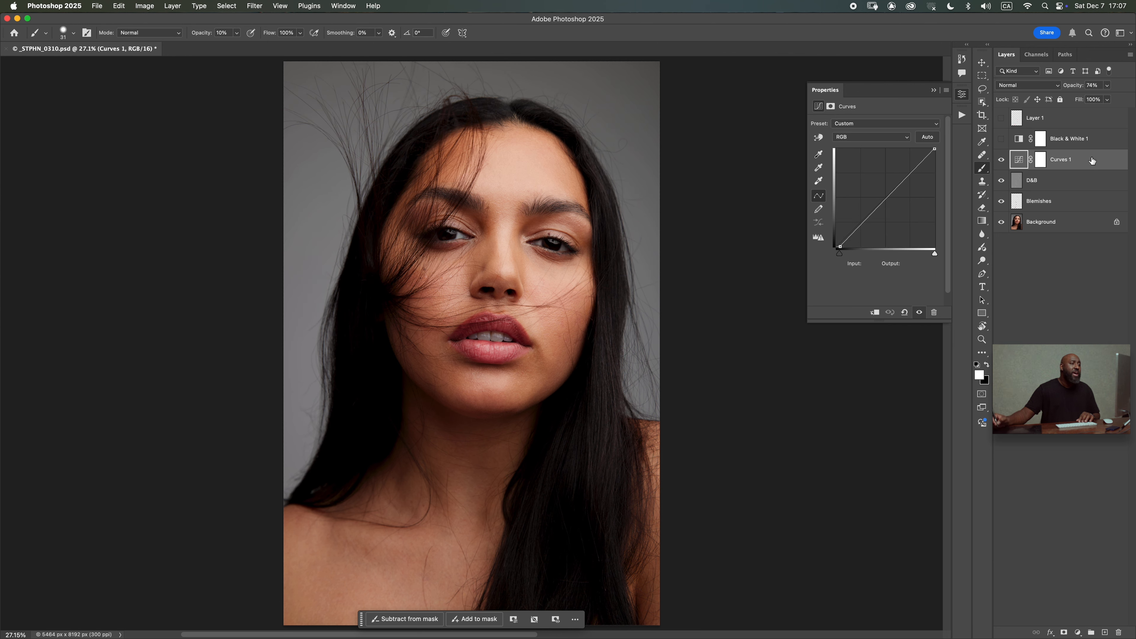
Step: Add a Black & White adjustment layer above Curves 1 and set its opacity to 21%
left_click(1078, 633)
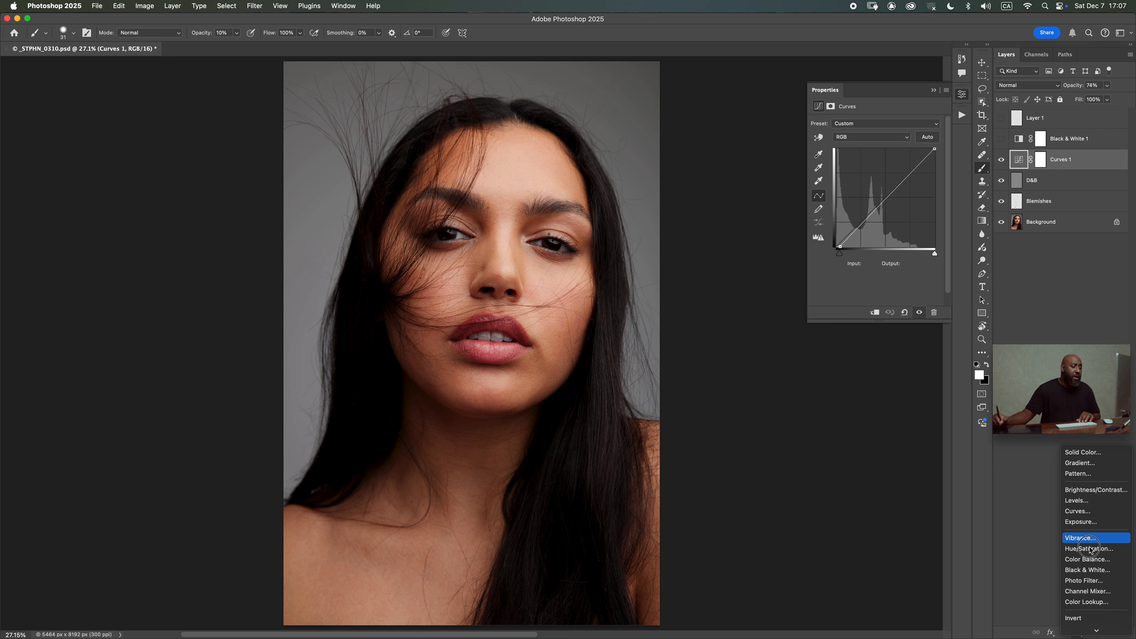
left_click(1088, 570)
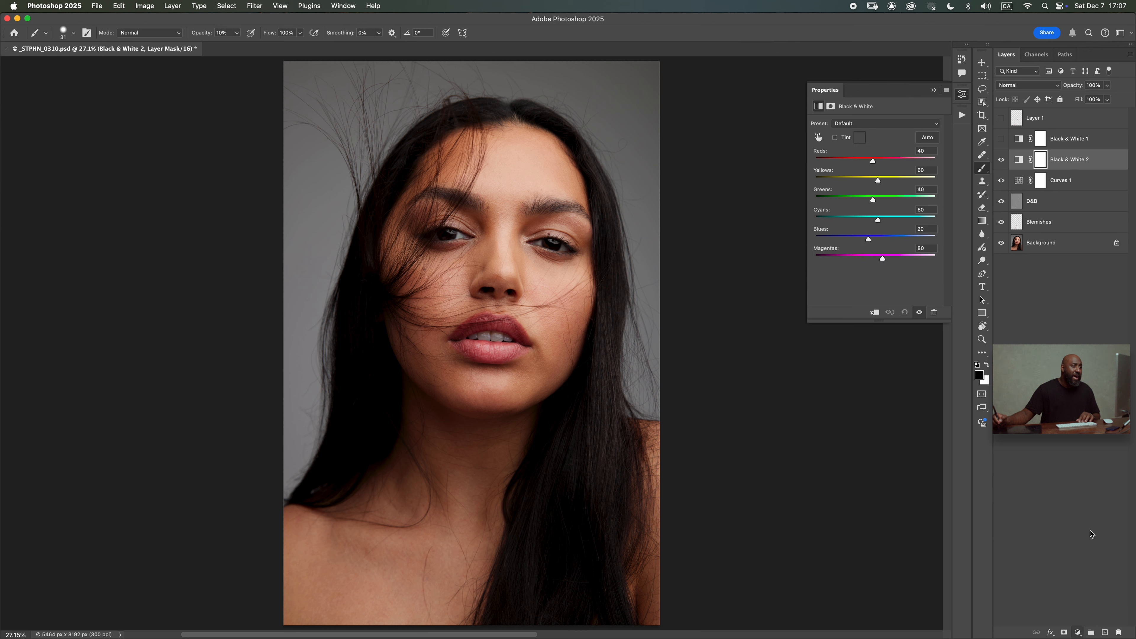
left_click_drag(1107, 85, 1070, 102)
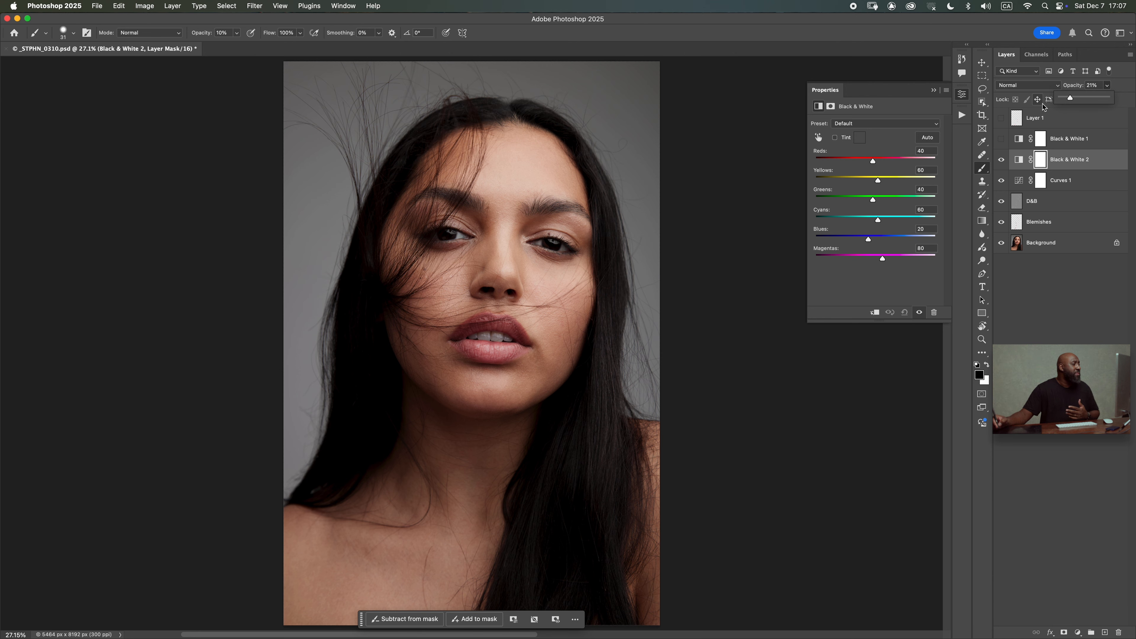
Step: Preview the portrait in full-screen mode on a black background and return to the standard screen mode
key("f")
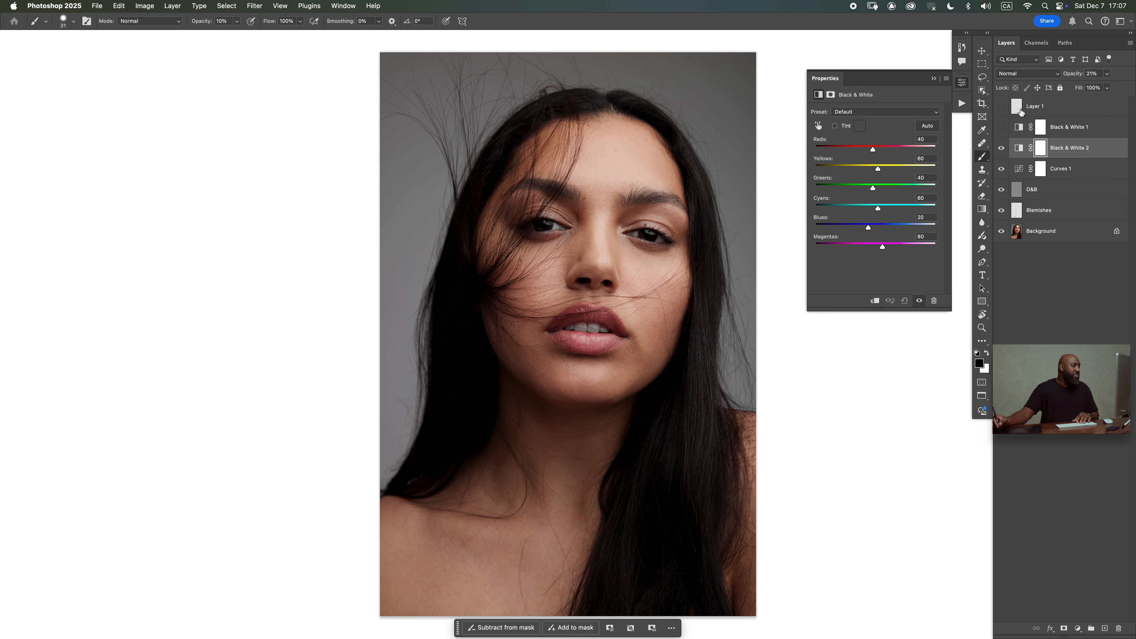
key("f")
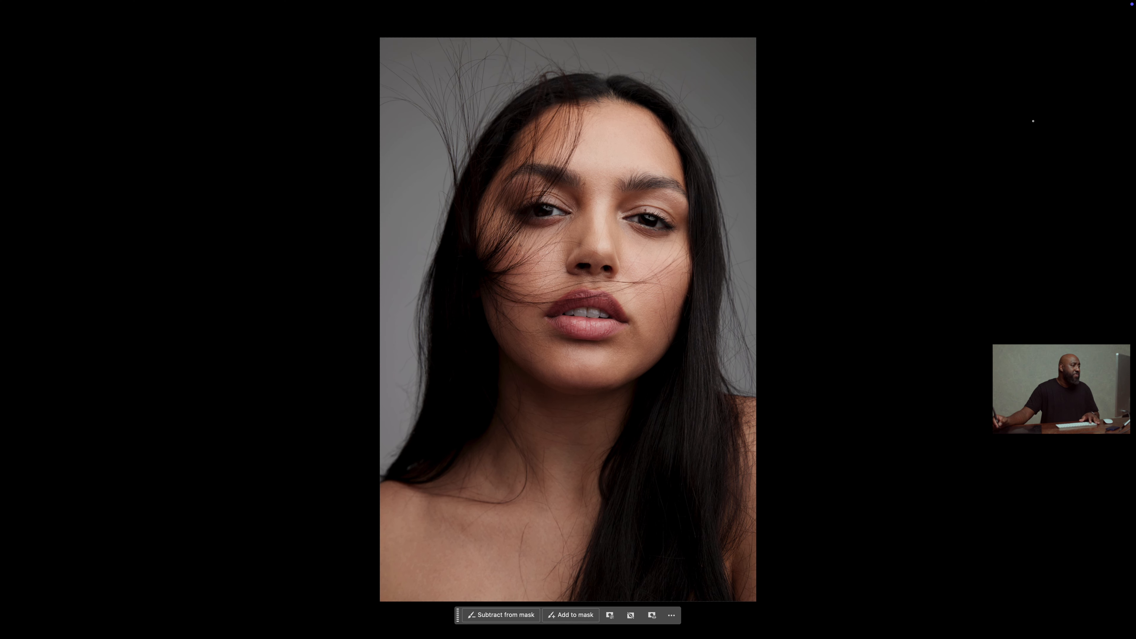
key("f")
key("x")
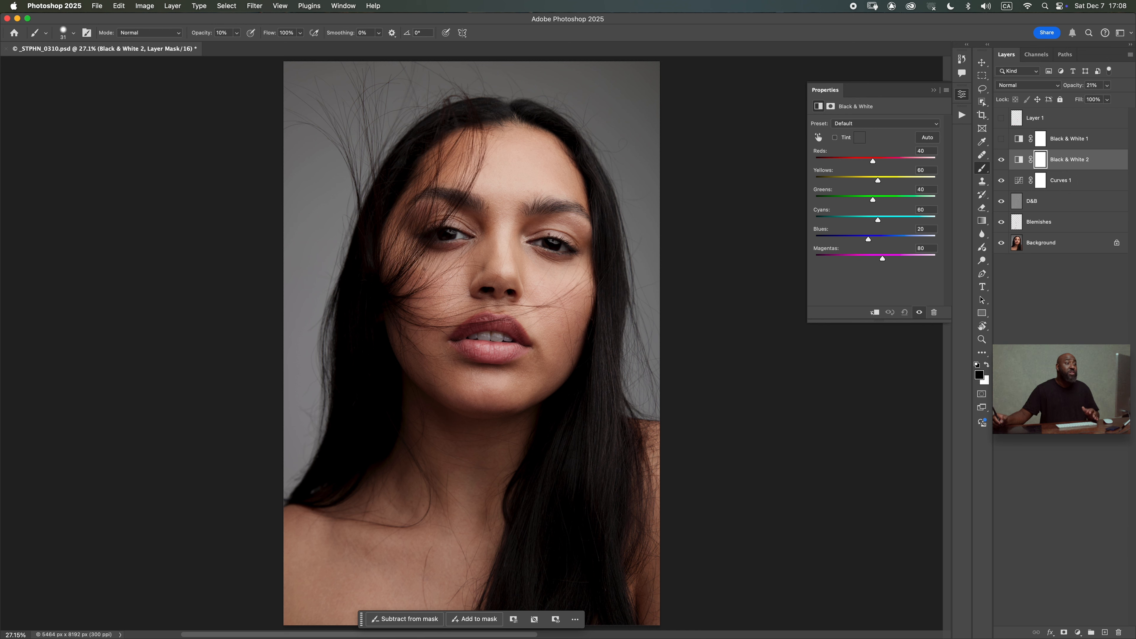
Step: Select the D&B layer and hide the Black & White 2 layer
left_click(1044, 202)
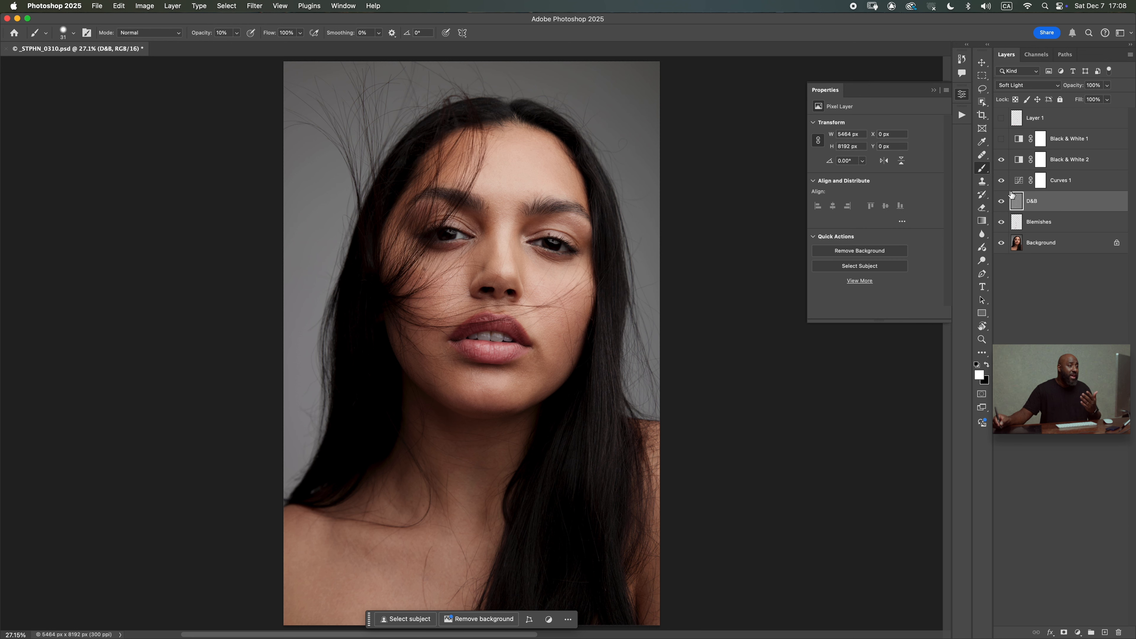
left_click(1001, 160)
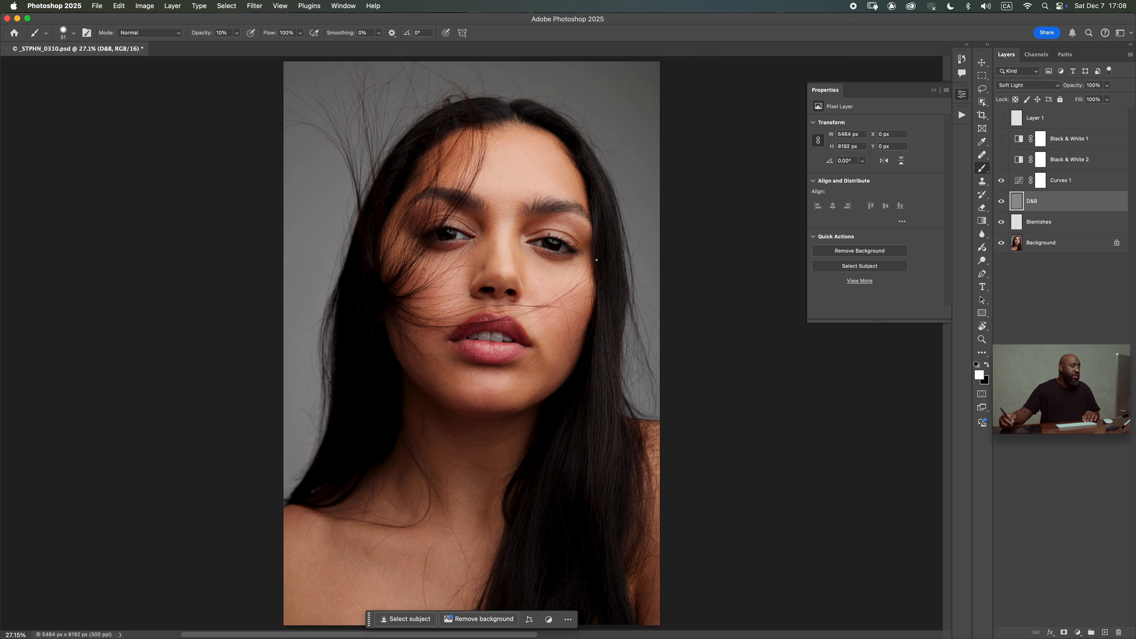
Step: Dodge the hair-swept cheek and eye area in white, and burn the jaw and neck in black, using 10% brush opacity
mouse_move(413, 252)
left_mouse_down()
mouse_move(462, 248)
mouse_move(460, 230)
left_mouse_up()
left_click_drag(466, 263, 467, 250)
left_click_drag(471, 203, 483, 202)
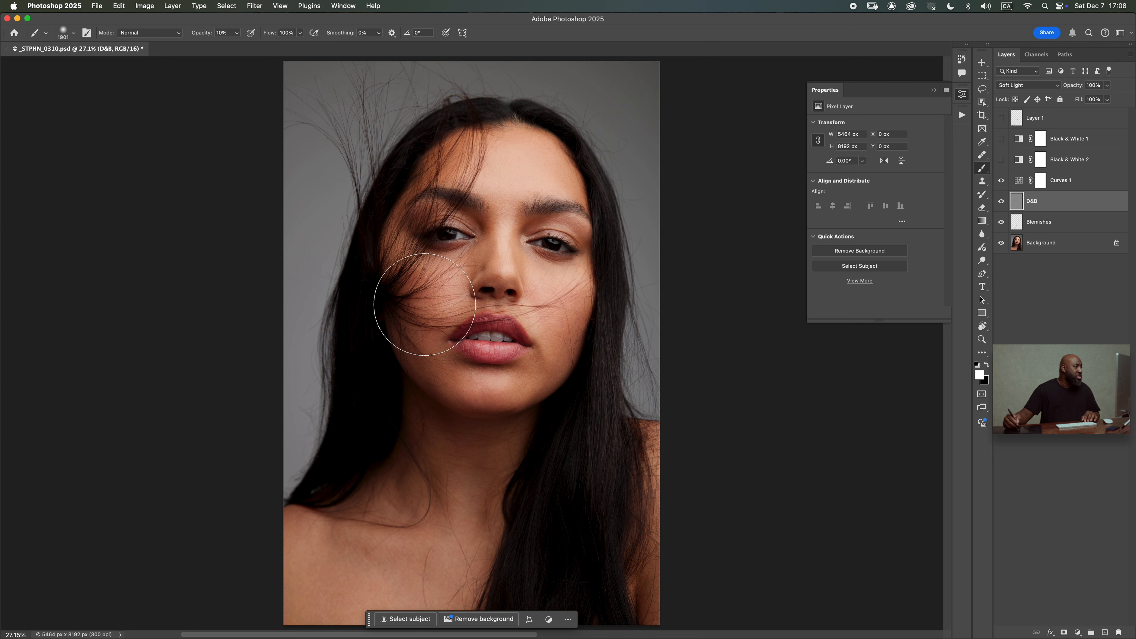
key("x")
left_click_drag(447, 224, 463, 224)
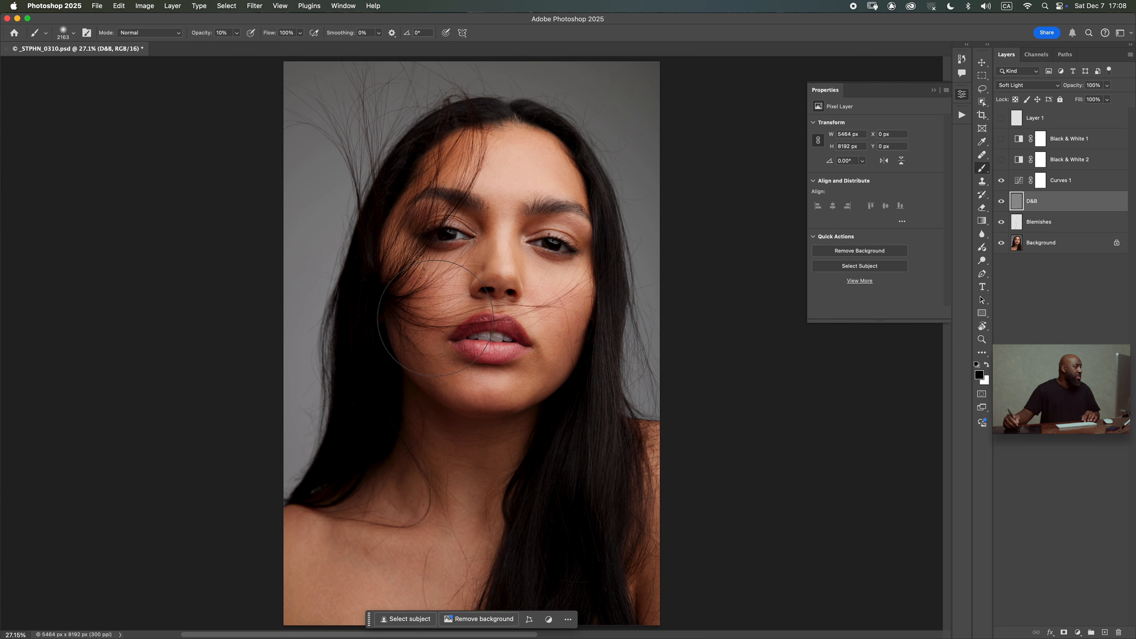
mouse_move(428, 356)
left_mouse_down()
mouse_move(426, 384)
mouse_move(436, 386)
mouse_move(415, 457)
mouse_move(379, 471)
mouse_move(421, 493)
mouse_move(388, 494)
left_mouse_up()
Step: Set the brush opacity to 5% and dodge the collarbone, neck and both shoulders in white
key("x")
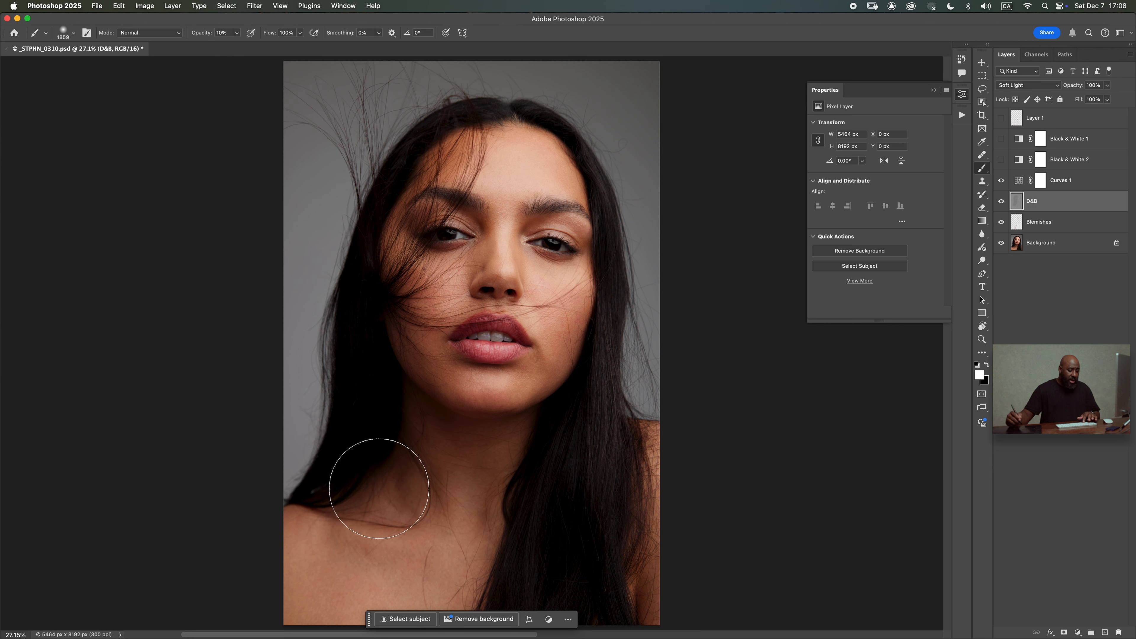
key("0")
key("5")
left_click_drag(357, 552, 311, 559)
left_click_drag(341, 546, 306, 544)
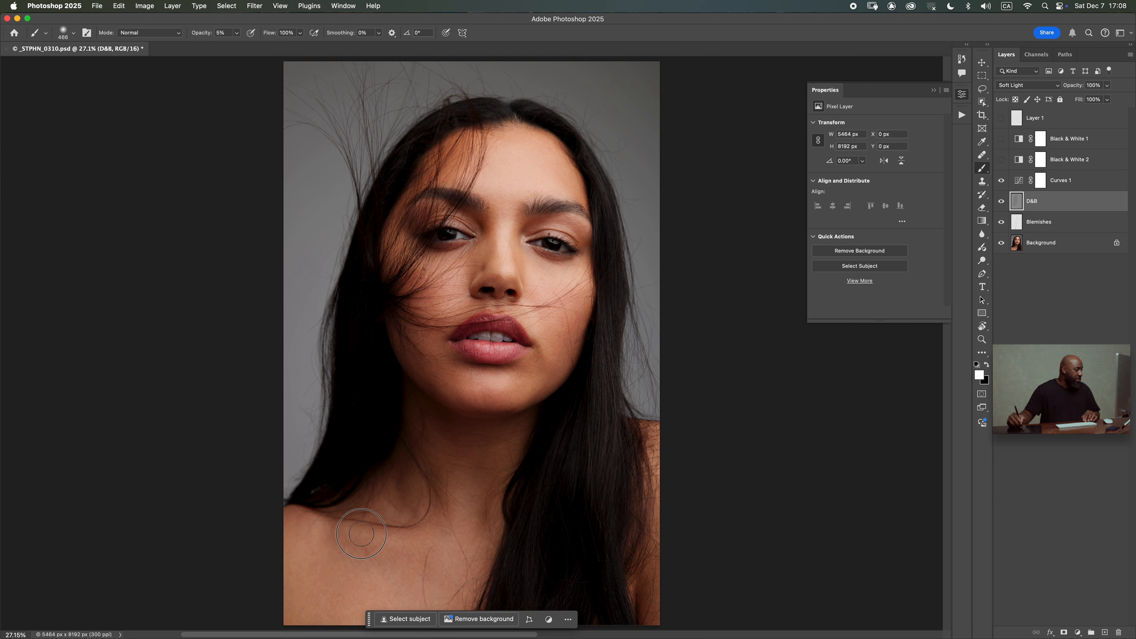
left_click_drag(433, 498, 438, 498)
left_click_drag(301, 576, 317, 577)
left_click_drag(643, 454, 632, 455)
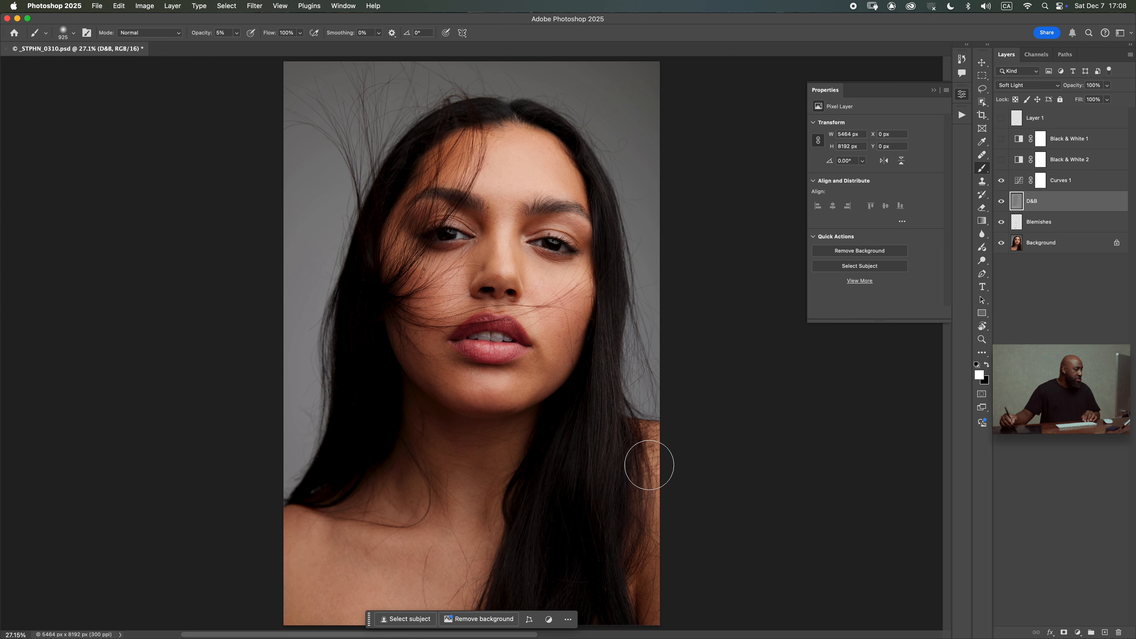
Step: Dodge the hair highlights beside the forehead, cheek and neck with a small white brush at 10% opacity
left_click_drag(506, 207, 449, 205)
key("2")
left_click_drag(588, 155, 576, 155)
key("1")
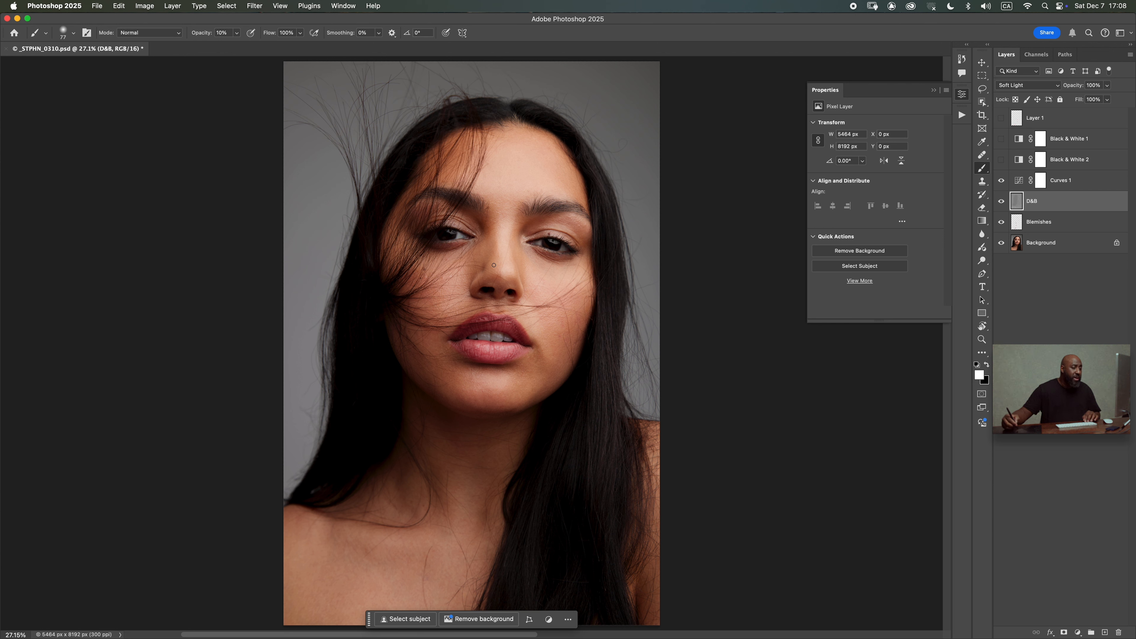
left_click_drag(586, 170, 593, 159)
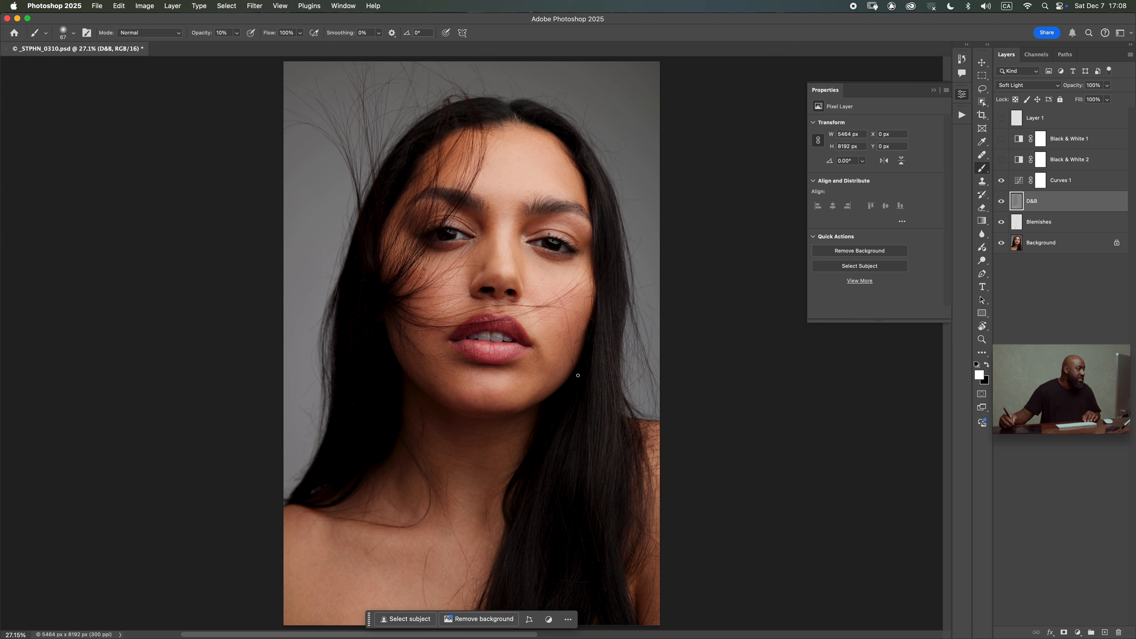
left_click_drag(600, 336, 600, 314)
left_click_drag(595, 454, 586, 455)
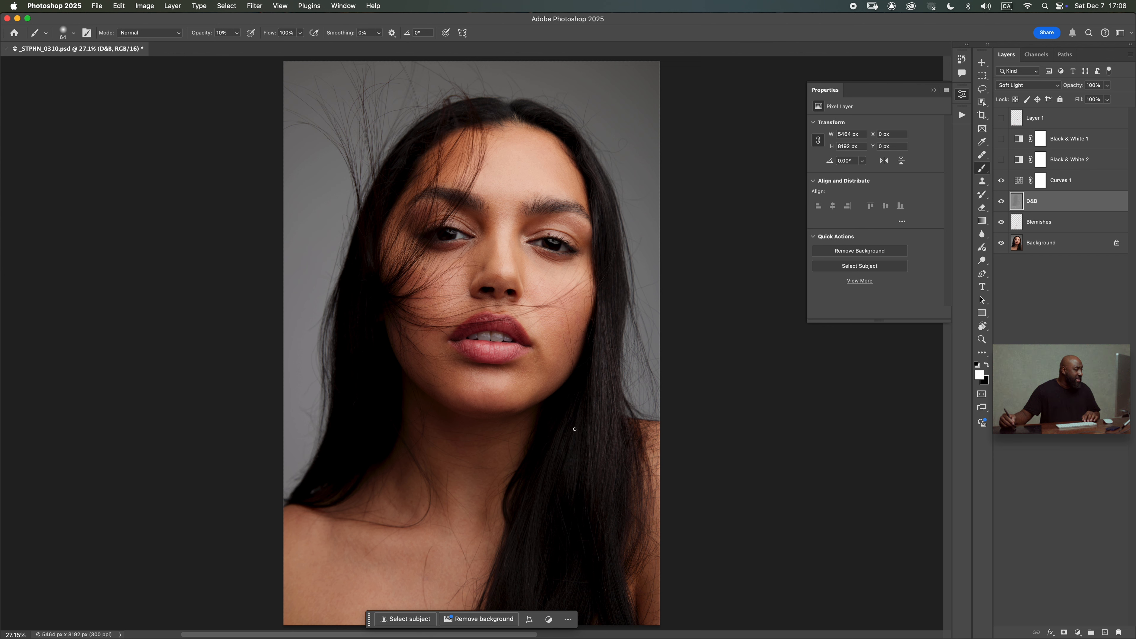
left_click_drag(584, 500, 604, 501)
Step: Burn the hair beside the cheek and at the temple in black, and dodge the hairline above the forehead in white
key("x")
left_click_drag(603, 271, 612, 269)
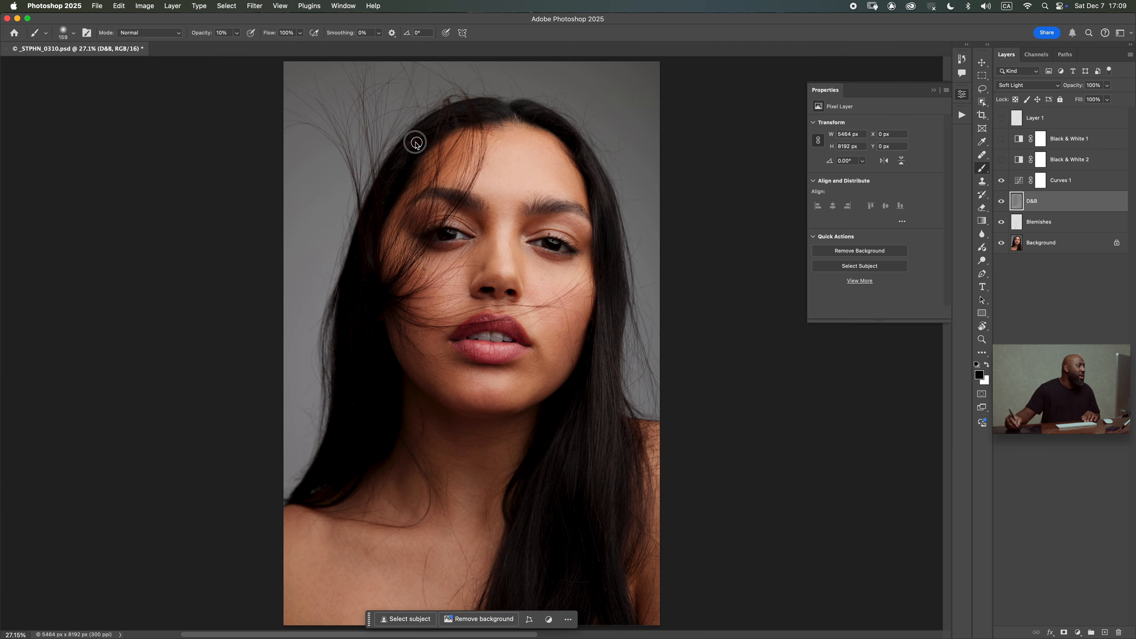
left_click_drag(415, 144, 422, 144)
key("x")
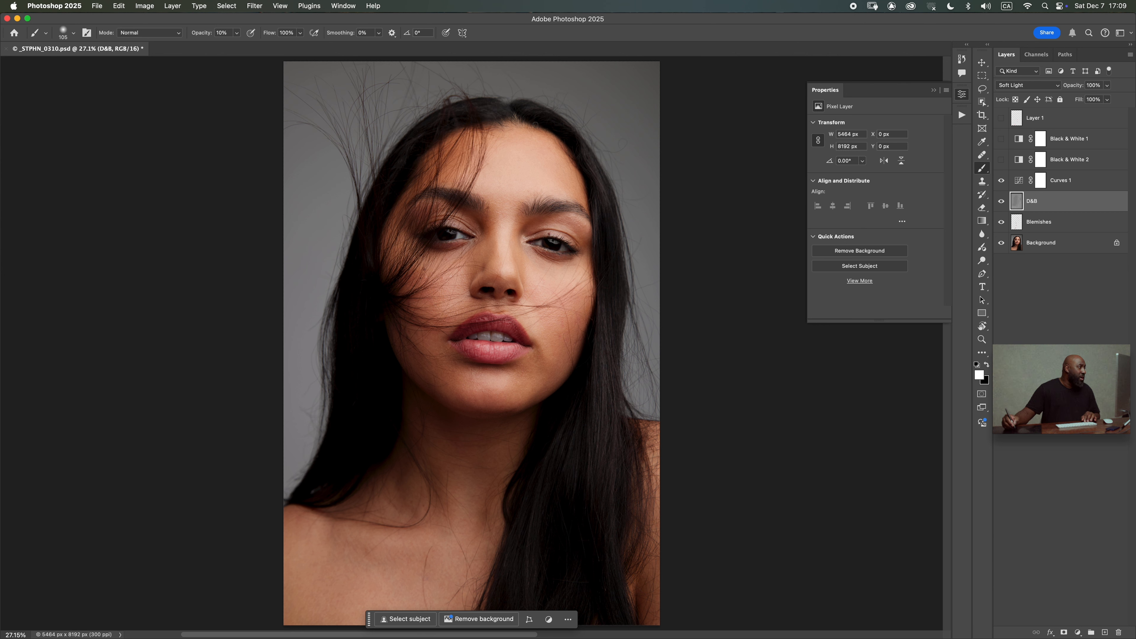
left_click_drag(535, 125, 530, 124)
Step: Undo the burn stroke on the lips and burn the lip contours again in black at 7% brush opacity
mouse_move(482, 344)
left_mouse_down()
mouse_move(493, 344)
mouse_move(472, 323)
left_mouse_up()
key("x")
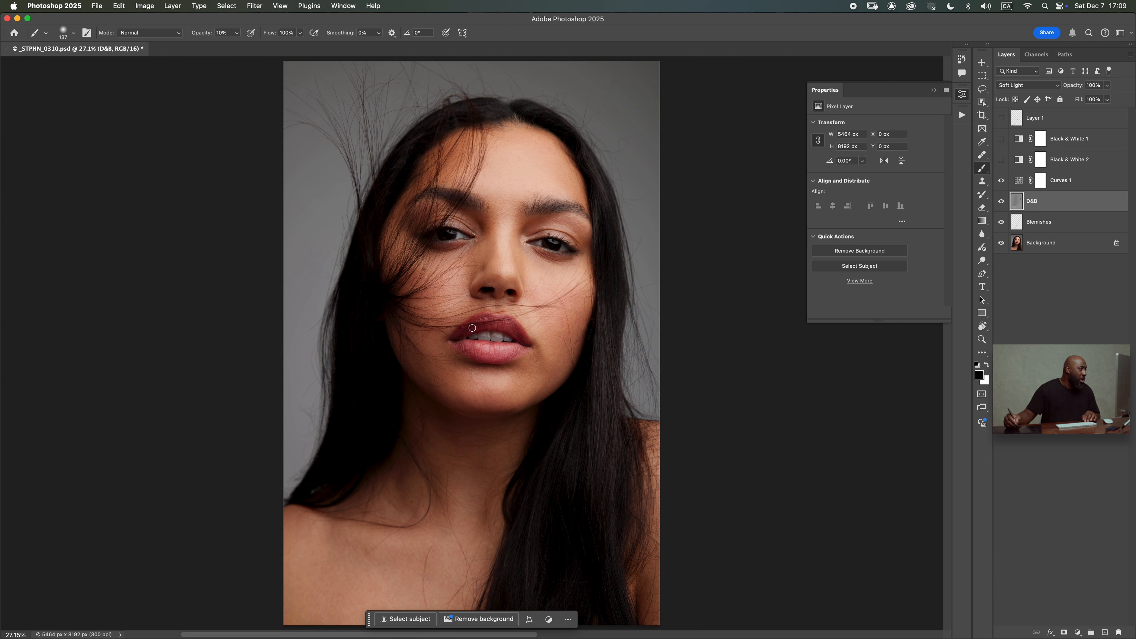
left_click_drag(472, 333, 484, 332)
key("super+z")
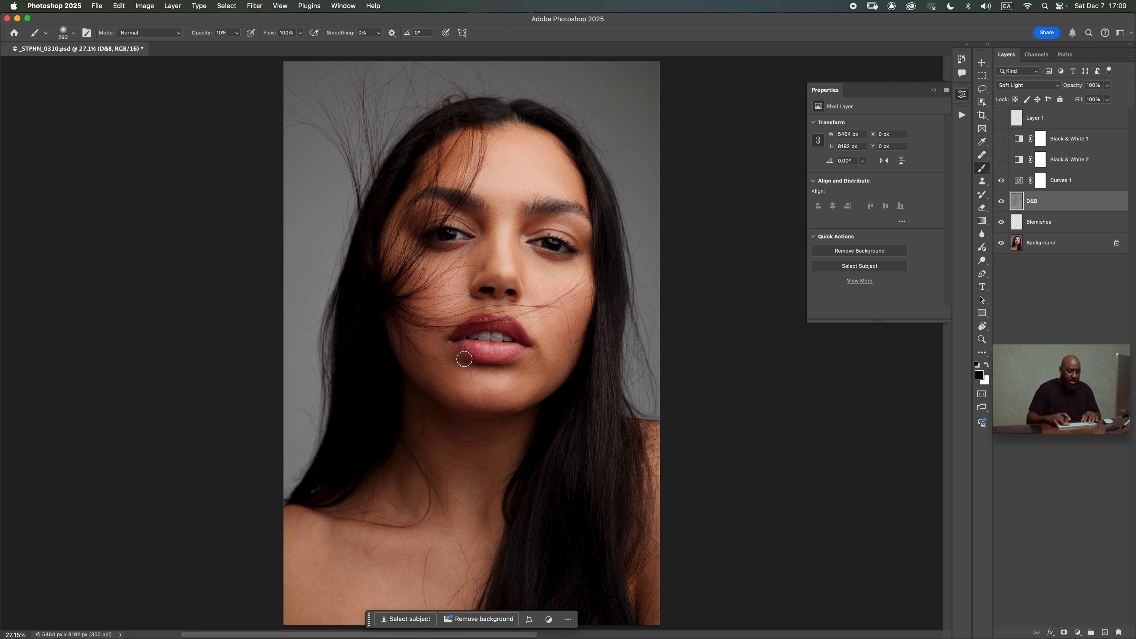
key("0")
key("7")
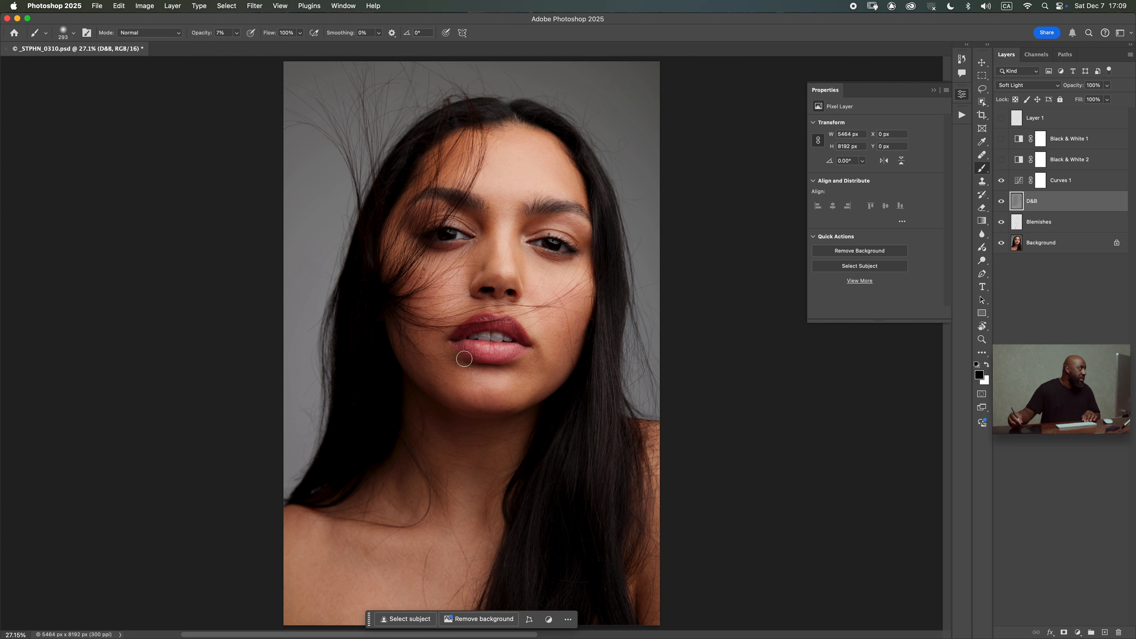
left_click_drag(474, 326, 469, 354)
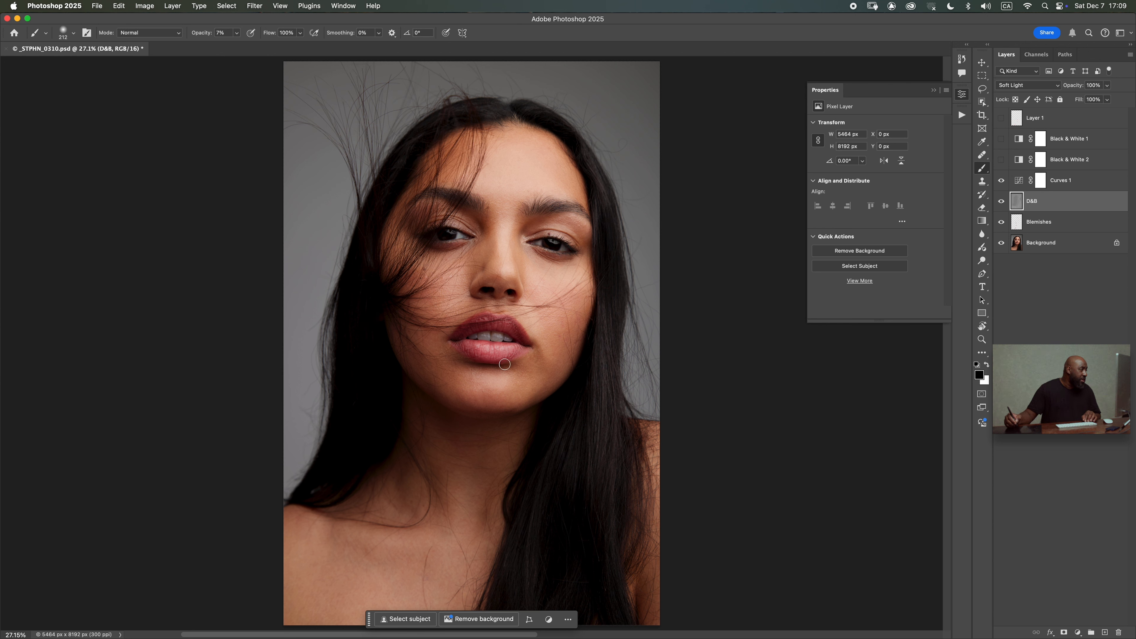
Step: Dodge the lower lip and the bridge of the nose in white at 7% brush opacity
key("x")
left_click_drag(480, 349, 474, 345)
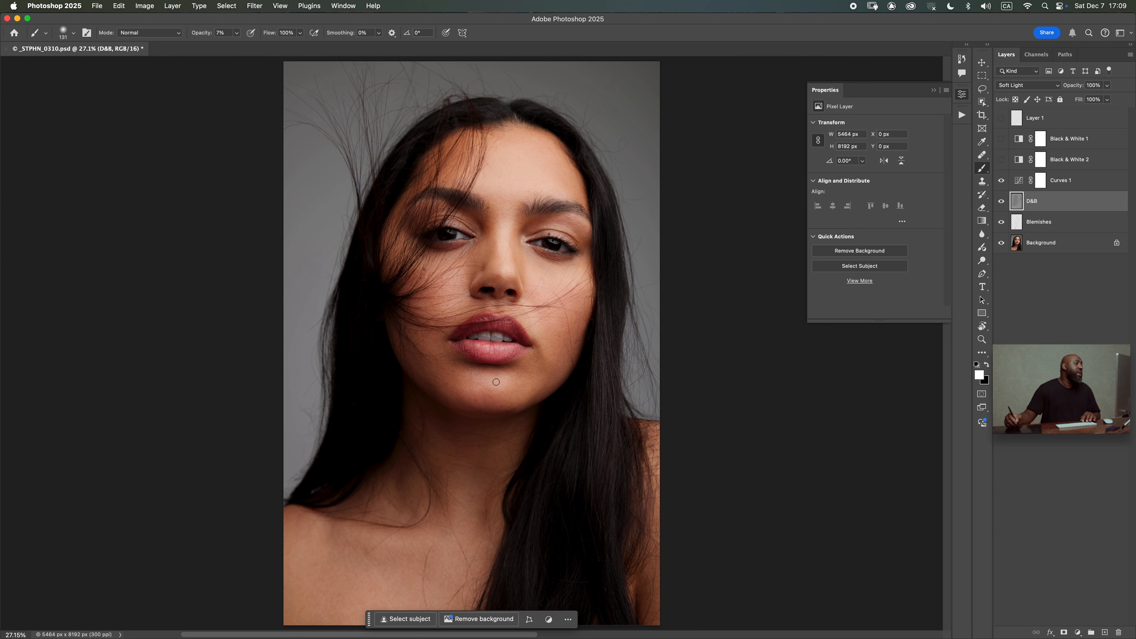
left_click_drag(503, 251, 495, 243)
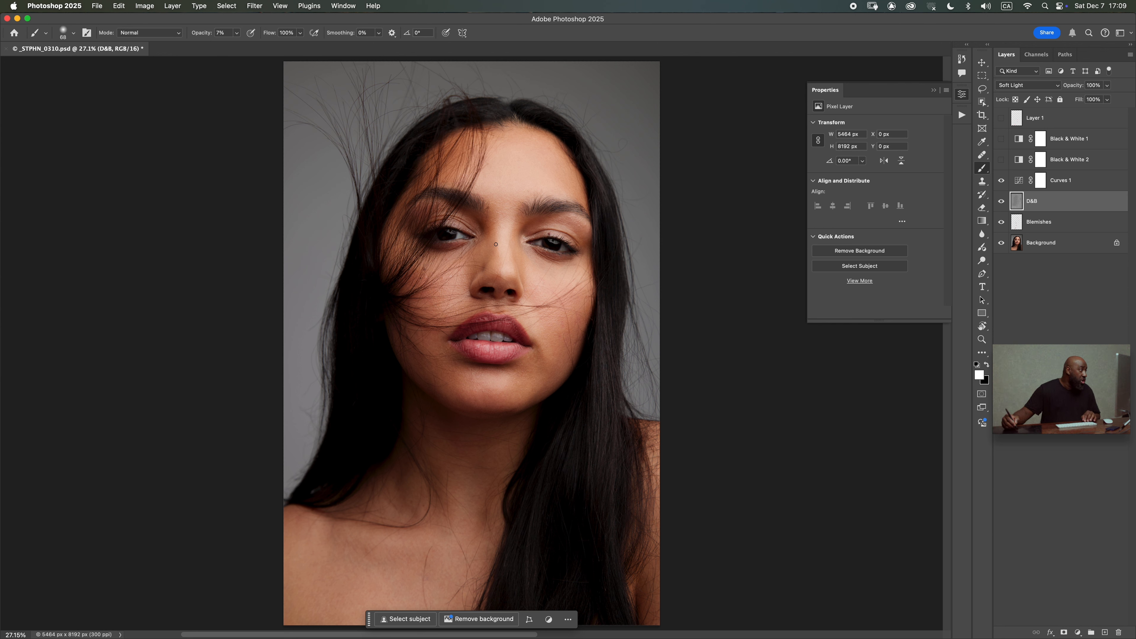
Step: Burn both sides of the upper nose bridge in black, and dodge the eyelid of the hair-swept eye in white
key("x")
left_click_drag(482, 249, 481, 249)
left_click_drag(511, 240, 527, 240)
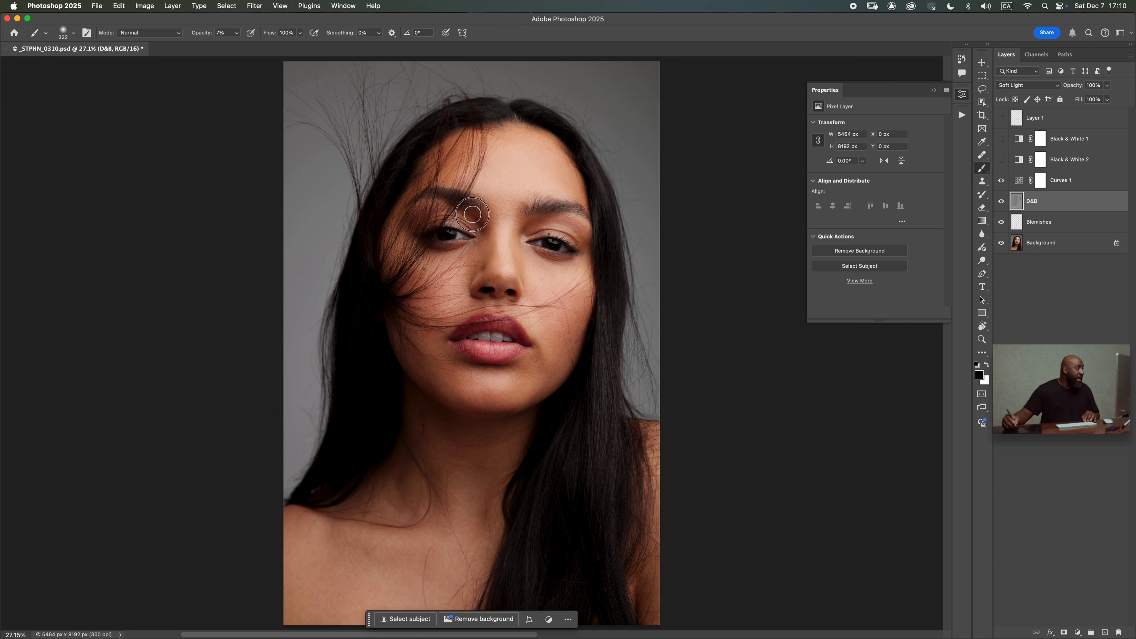
key("x")
left_click_drag(455, 214, 437, 215)
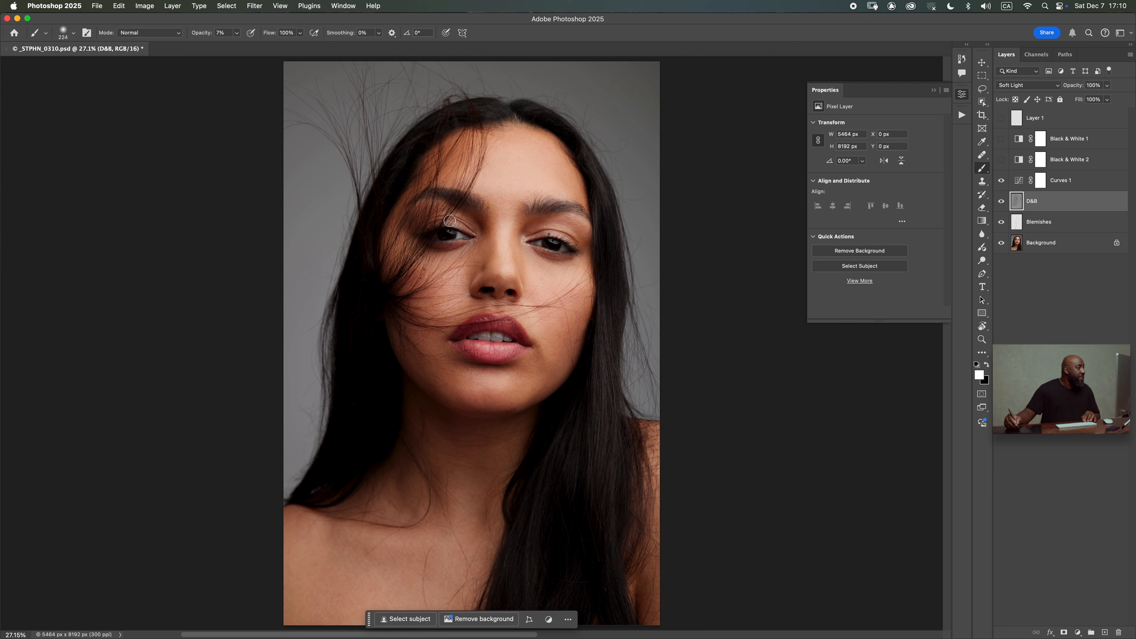
Step: Burn the other eye's lid and under-eye area, the side of the nose, and the neck below the chin in black
key("x")
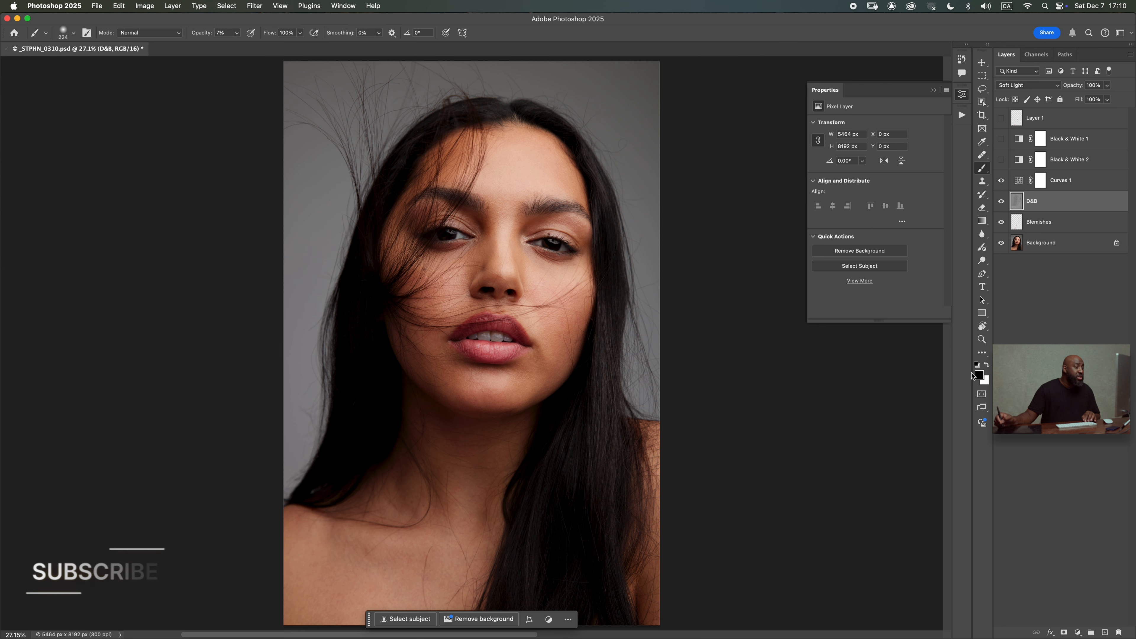
left_click_drag(549, 221, 539, 224)
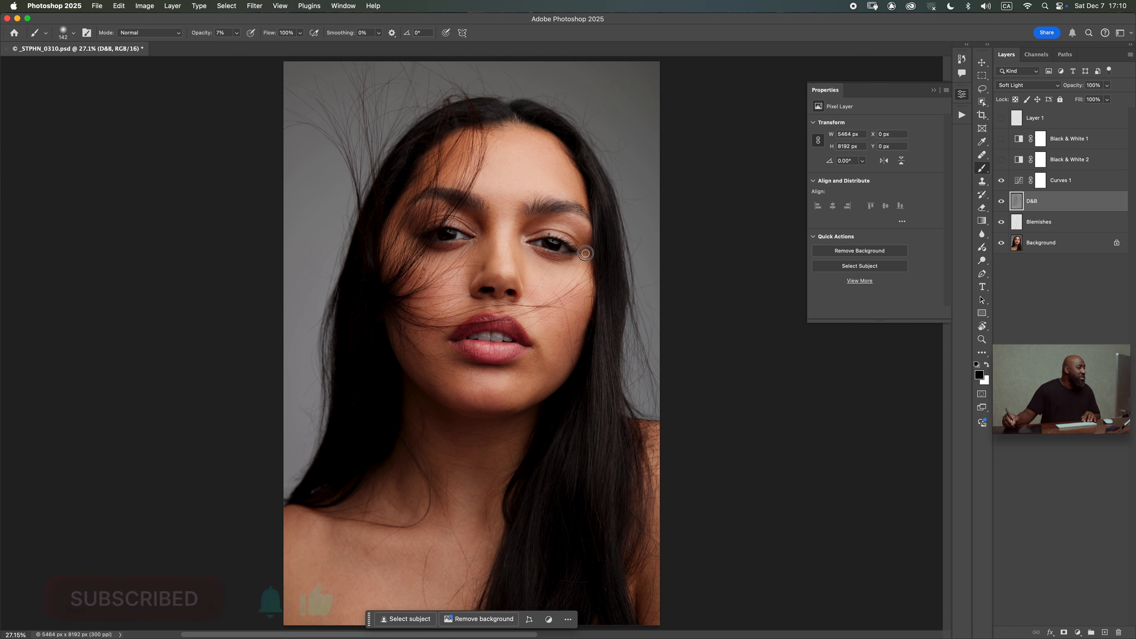
left_click_drag(552, 254, 544, 253)
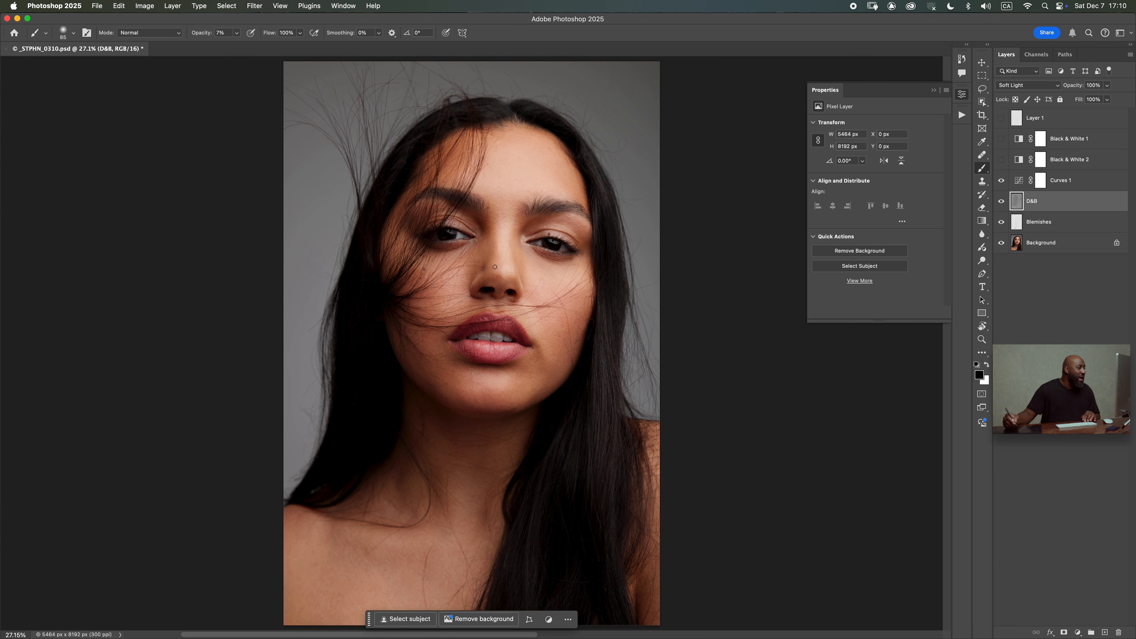
left_click_drag(480, 277, 491, 278)
left_click_drag(488, 427, 543, 429)
mouse_move(453, 466)
left_mouse_down()
mouse_move(446, 445)
mouse_move(444, 459)
mouse_move(467, 451)
mouse_move(447, 439)
left_mouse_up()
Step: Set the brush opacity to 2%, dodge the neck in white, and burn the bright patches on the shoulder in black
key("x")
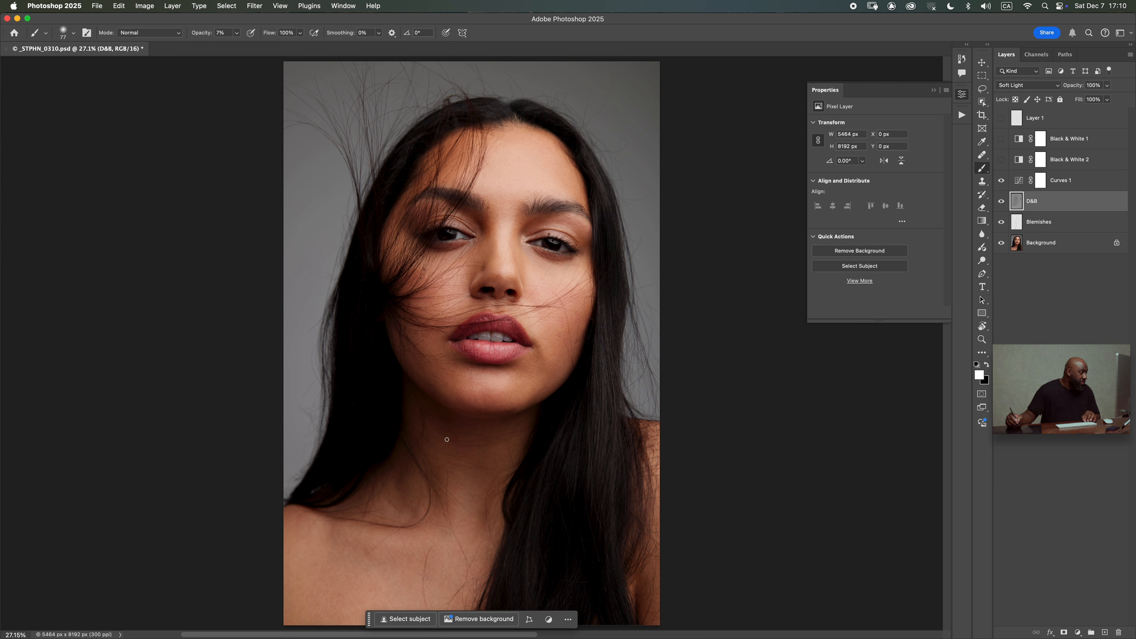
key("0")
key("2")
left_click_drag(475, 446, 471, 447)
key("super+space")
key("x")
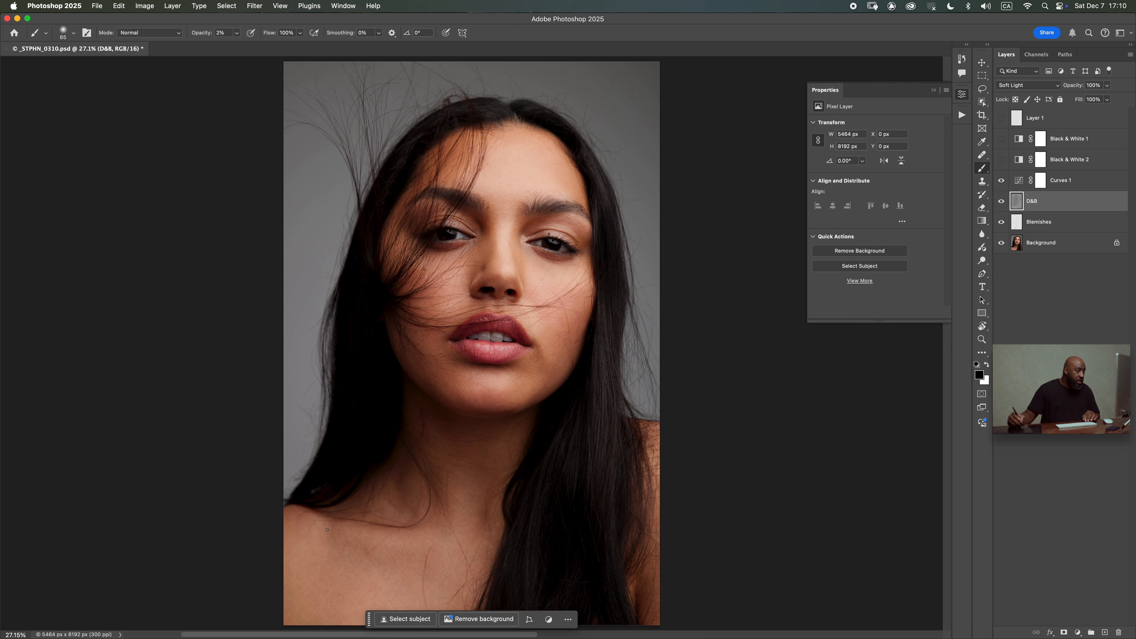
left_click_drag(314, 530, 326, 535)
left_click_drag(314, 536, 319, 526)
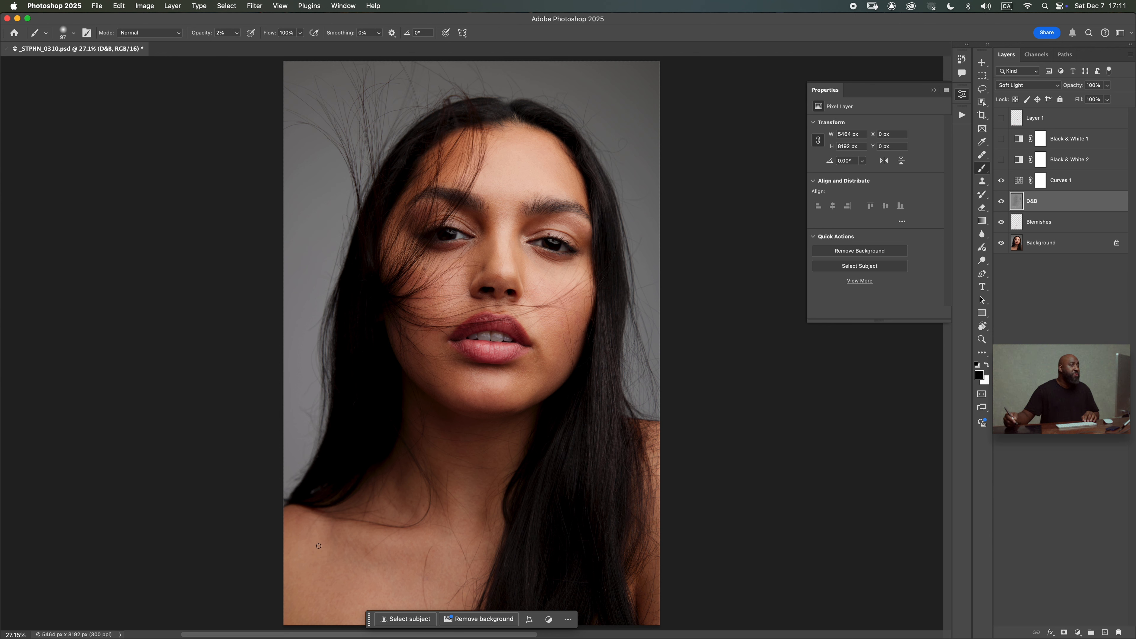
Step: Compare the retouched portrait with the original by isolating the Background layer and restoring the other layers
left_click(1000, 244, "alt")
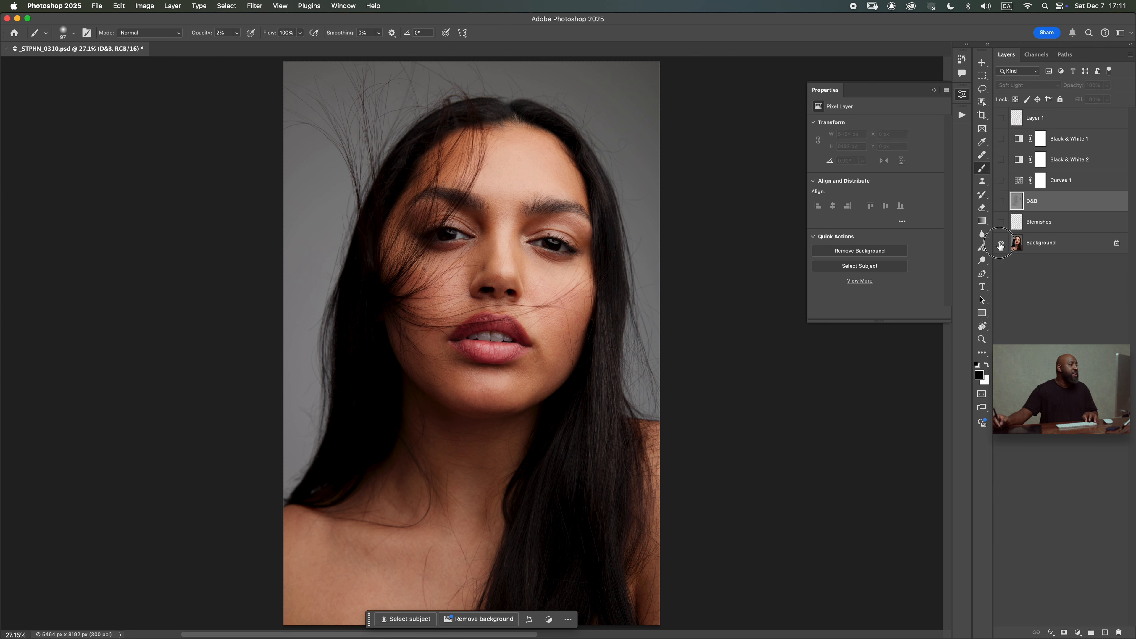
left_click(1001, 245, "alt")
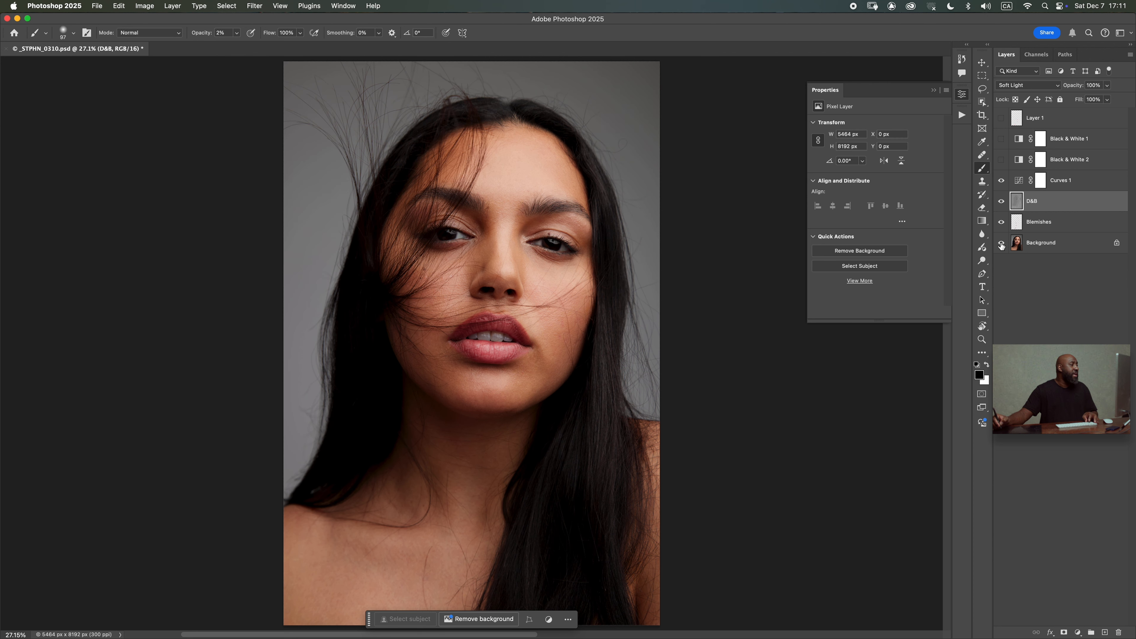
left_click(1001, 245, "alt")
left_click(1001, 244, "alt")
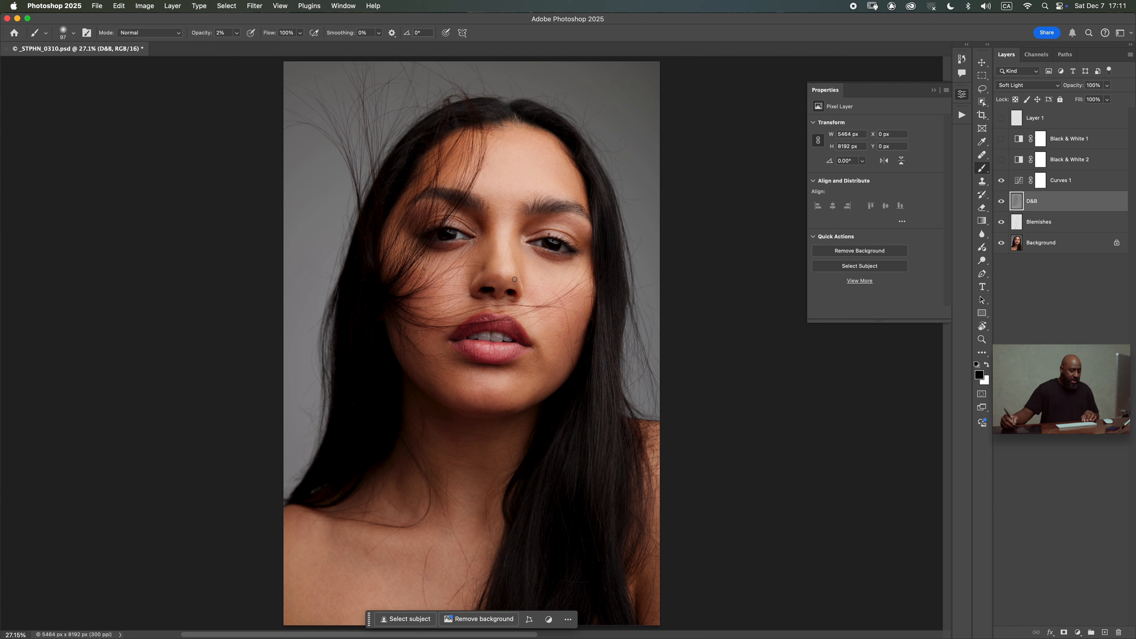
Step: Burn the side of the nose in black, and dodge the nose, under-eye area and forehead in white at 2% opacity
mouse_move(512, 259)
left_mouse_down()
mouse_move(489, 268)
mouse_move(485, 285)
left_mouse_up()
key("x")
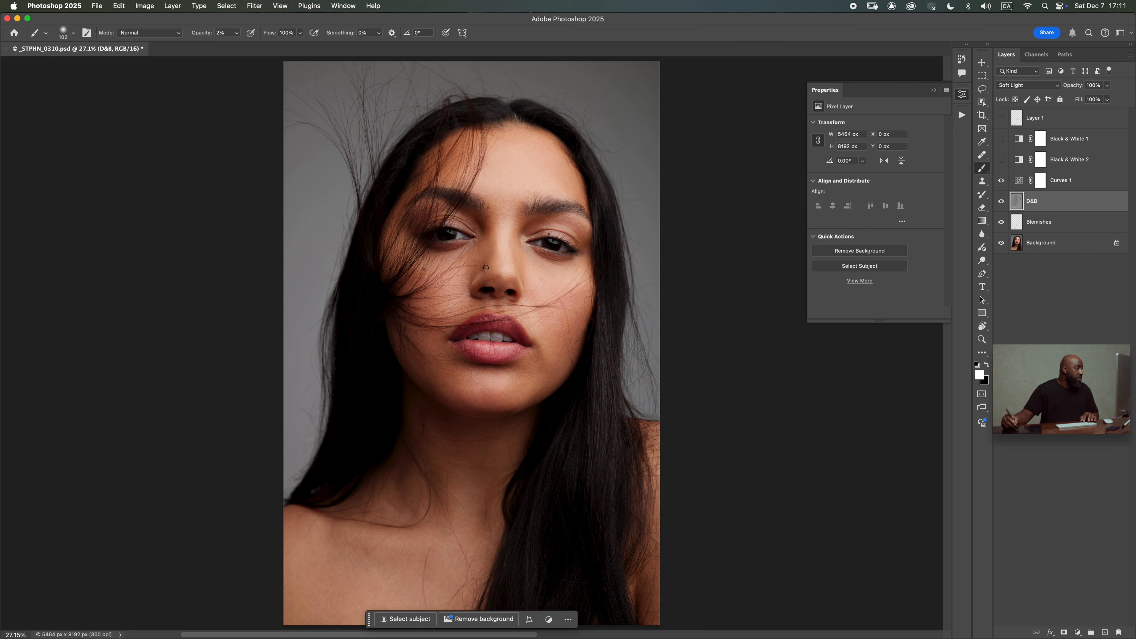
mouse_move(505, 254)
left_mouse_down()
mouse_move(522, 271)
mouse_move(520, 249)
mouse_move(544, 247)
left_mouse_up()
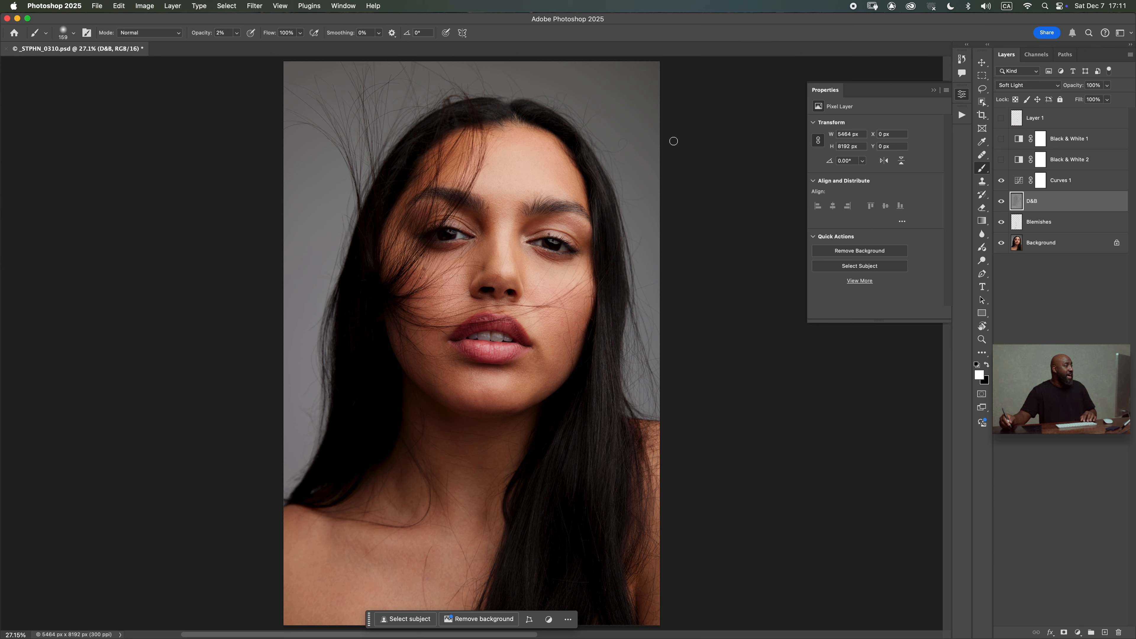
left_click_drag(540, 162, 557, 163)
left_click_drag(483, 155, 508, 161)
key("x")
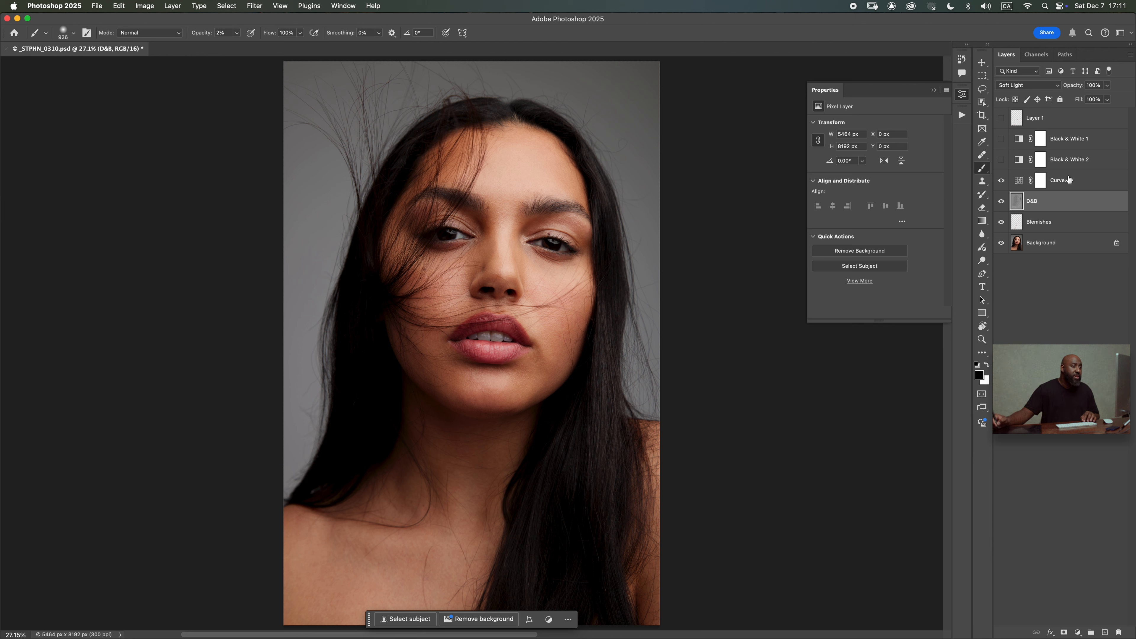
Step: Select the Curves 1 layer and check the Black & White 2 layer's effect by showing and hiding it
left_click(1073, 180)
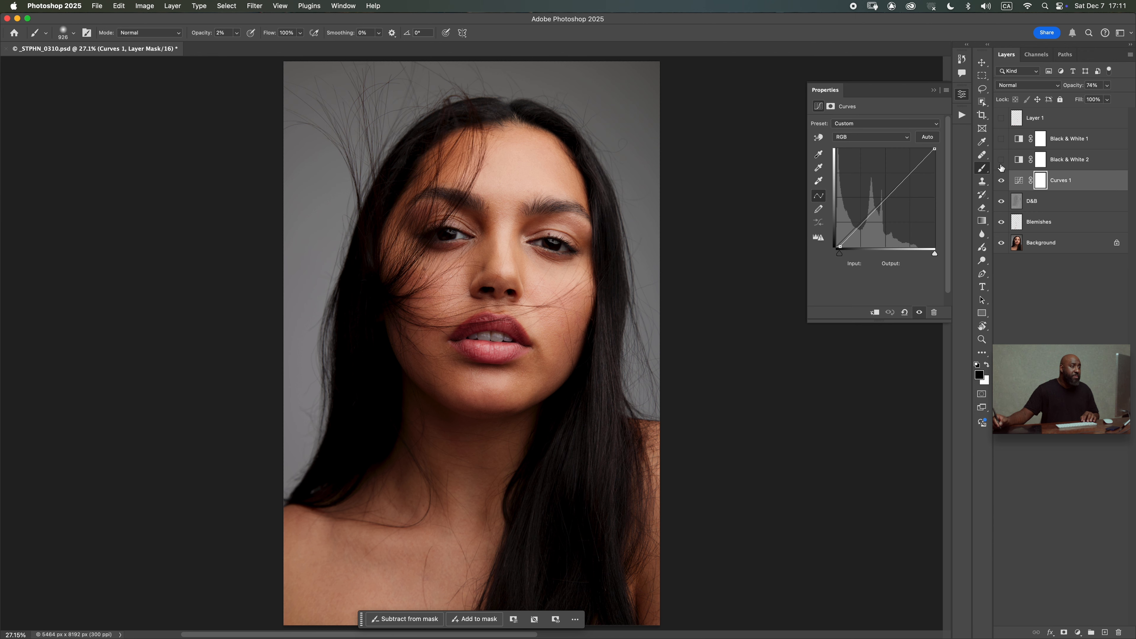
left_click(1001, 161)
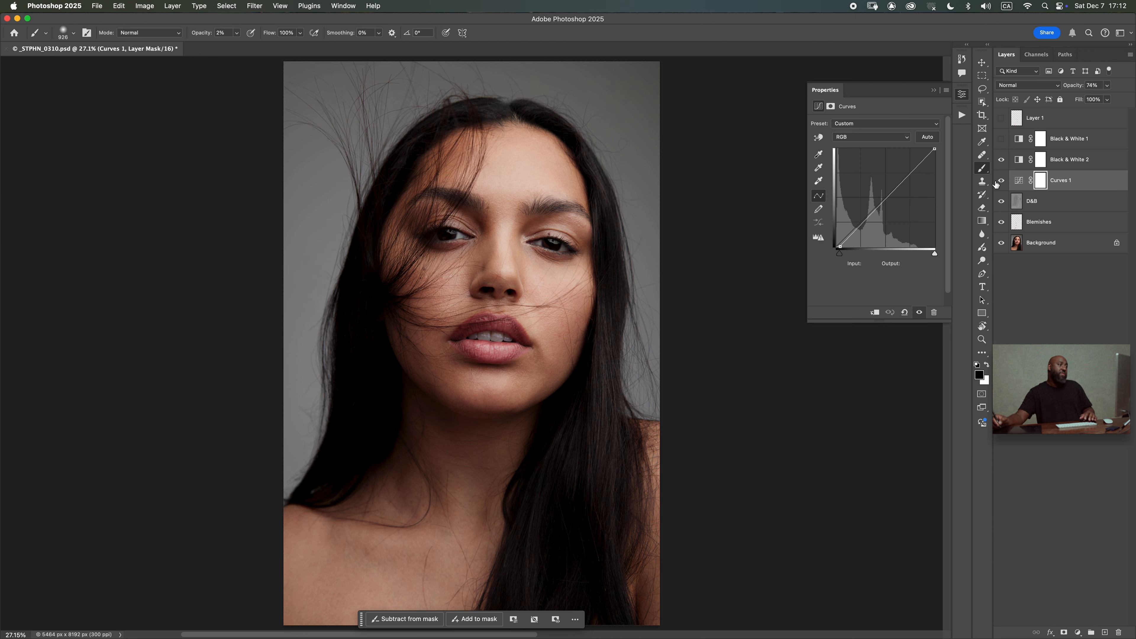
left_click(1001, 160)
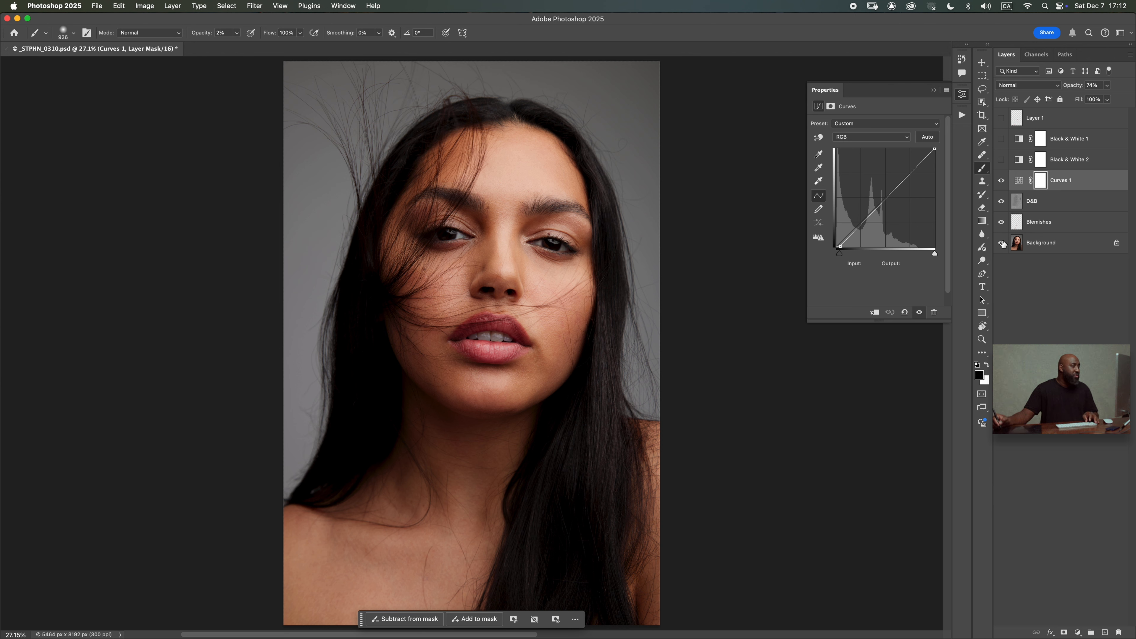
Step: Show only the Background layer to review the unedited portrait, and restore the edited layers
left_click(1001, 244, "alt")
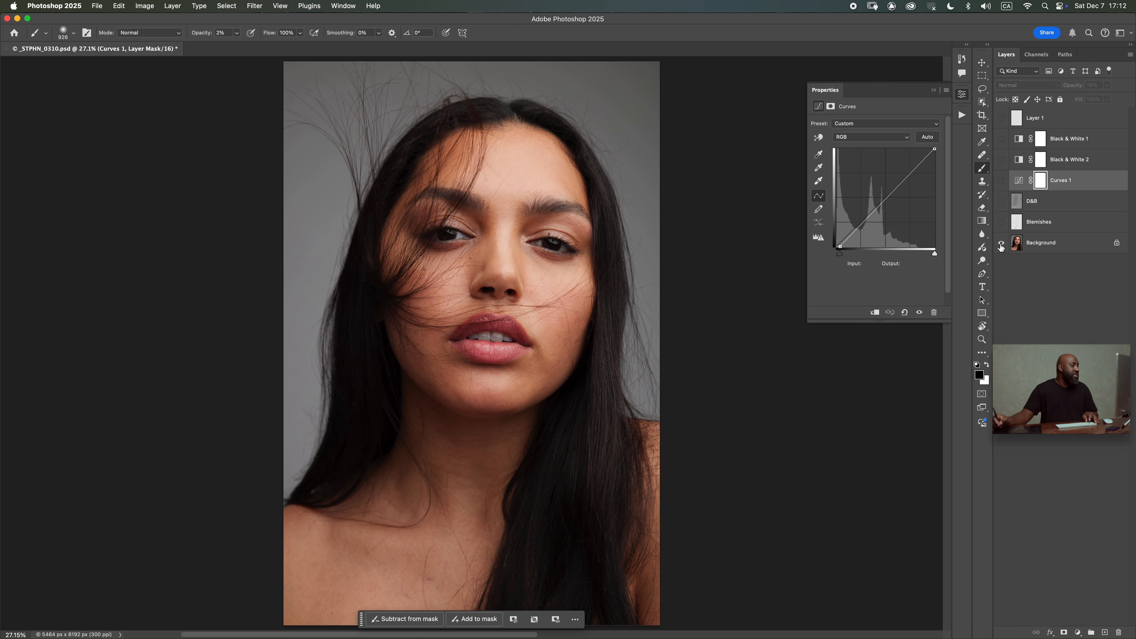
left_click(1001, 244, "alt")
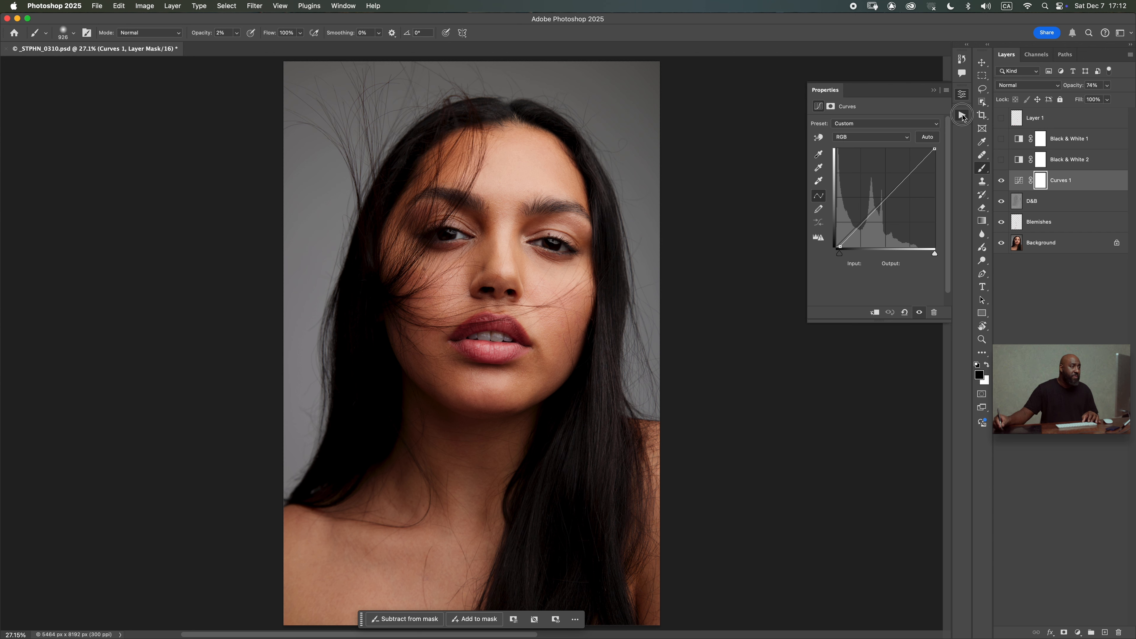
Step: Run the Jump Layer action above Curves 1 to create a merged layer, and check it by hiding and showing it
left_click(961, 116)
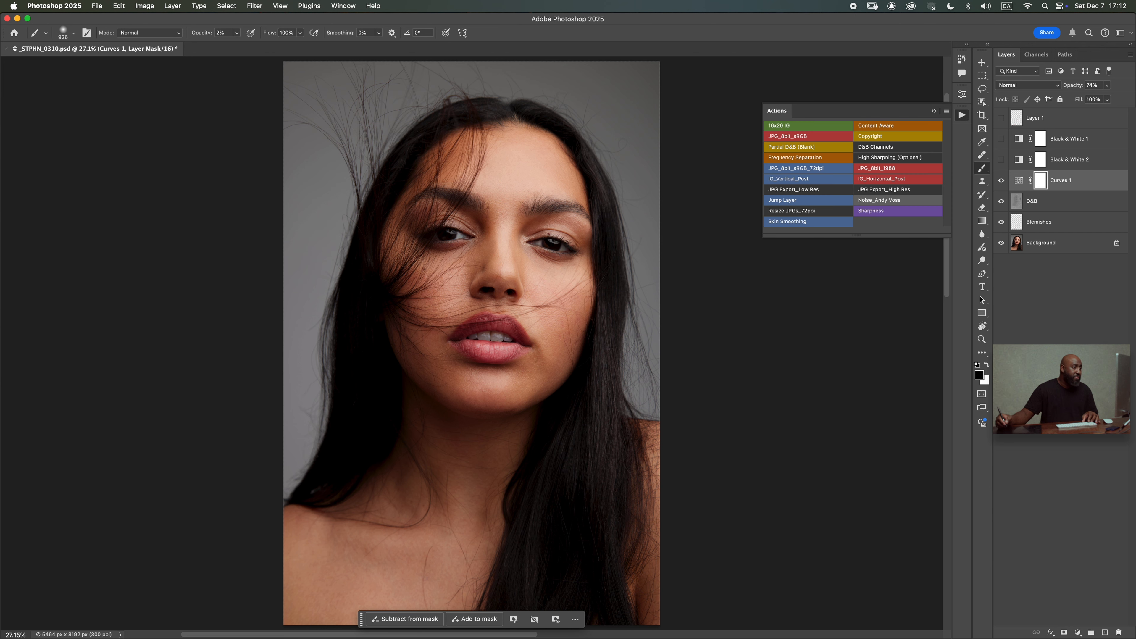
left_click(805, 201)
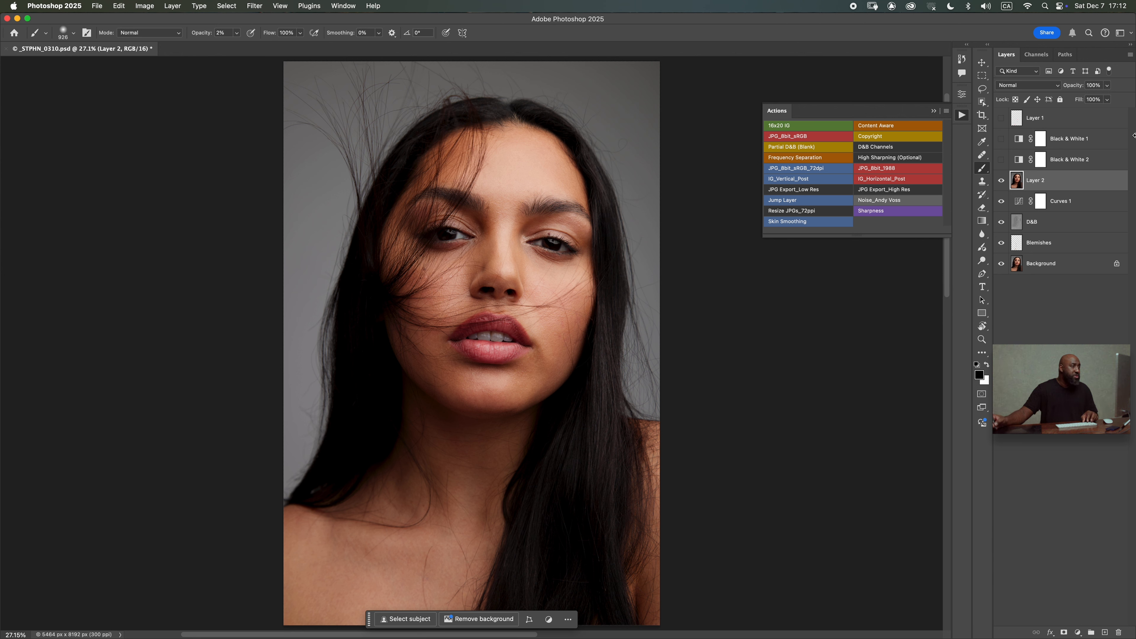
left_click(1001, 180)
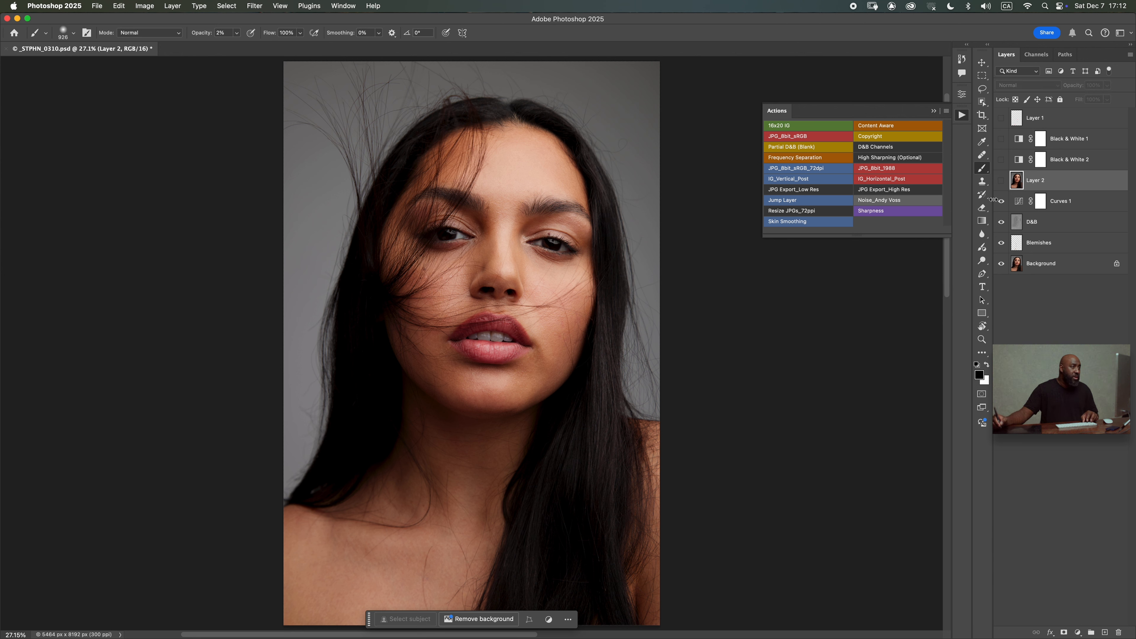
left_click(1001, 180)
Step: Apply the Camera Raw Filter to Layer 2 with the shadow clipping warning turned off
key("super+shift+a")
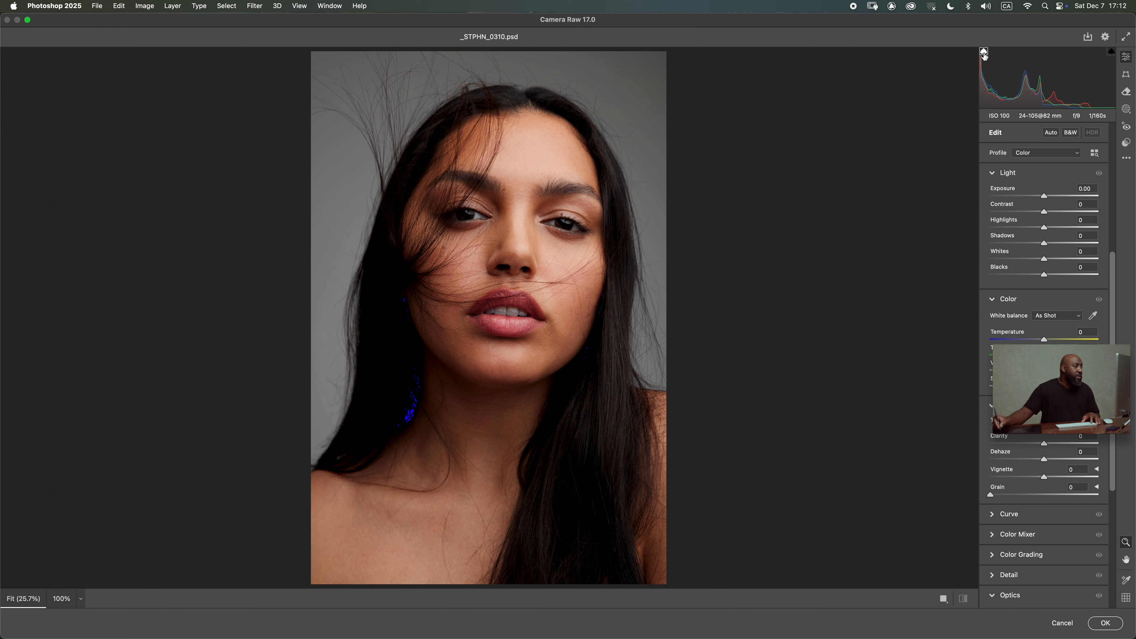
left_click(983, 52)
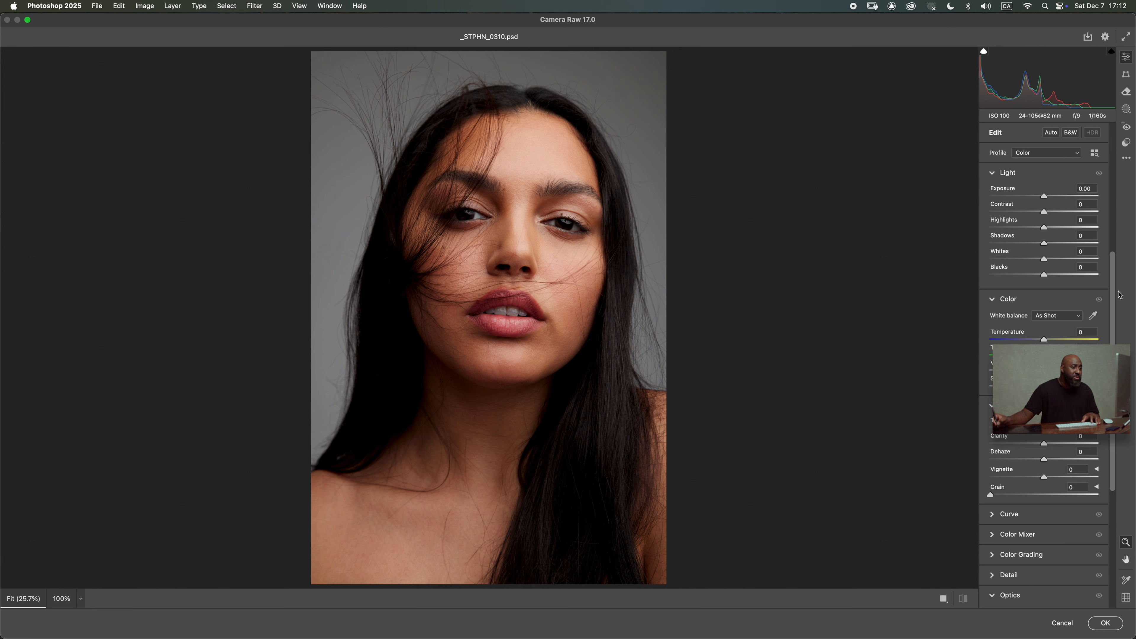
scroll(1115, 311, "down", 5)
left_click_drag(1115, 311, 1121, 203)
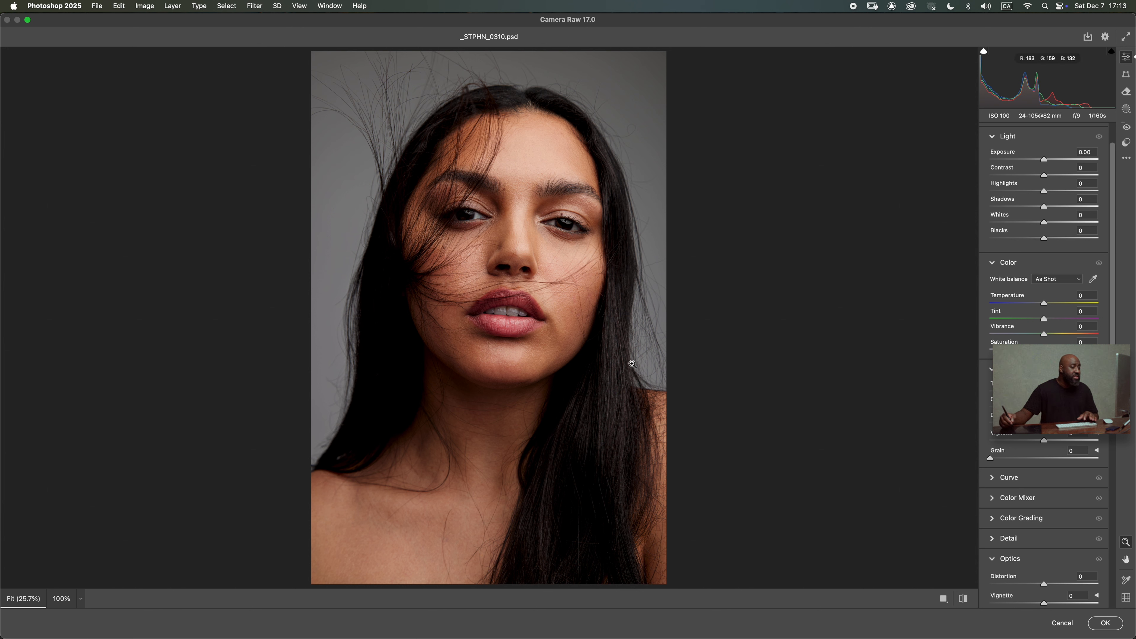
left_click(1099, 626)
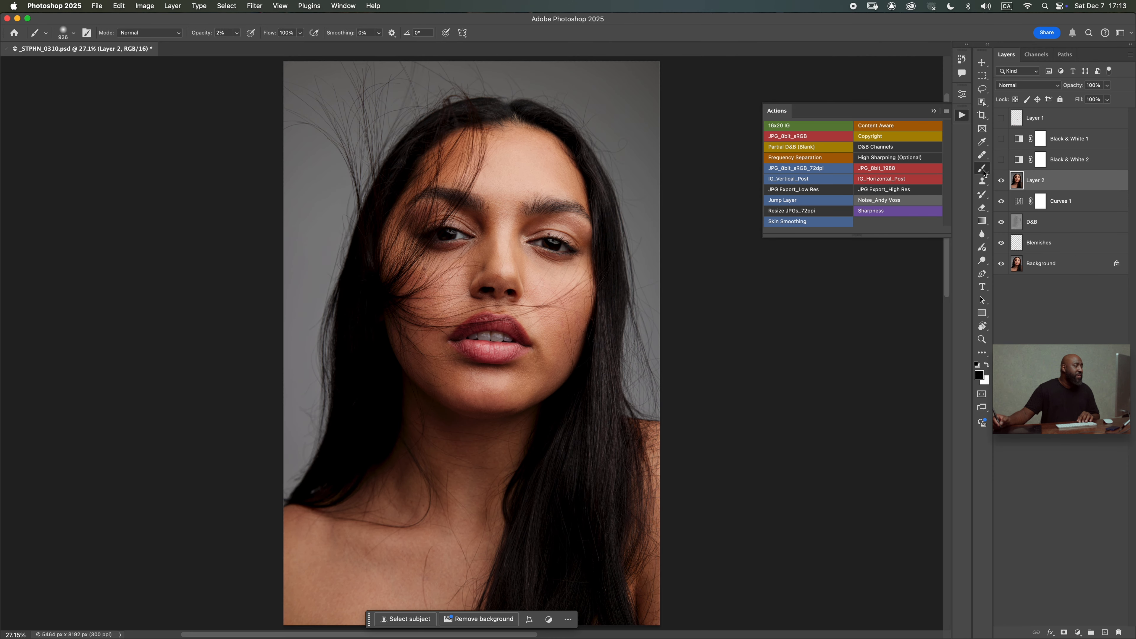
Step: Compare the portrait with and without the Camera Raw result by hiding and showing Layer 2
left_click(1001, 181)
right_click(1060, 180)
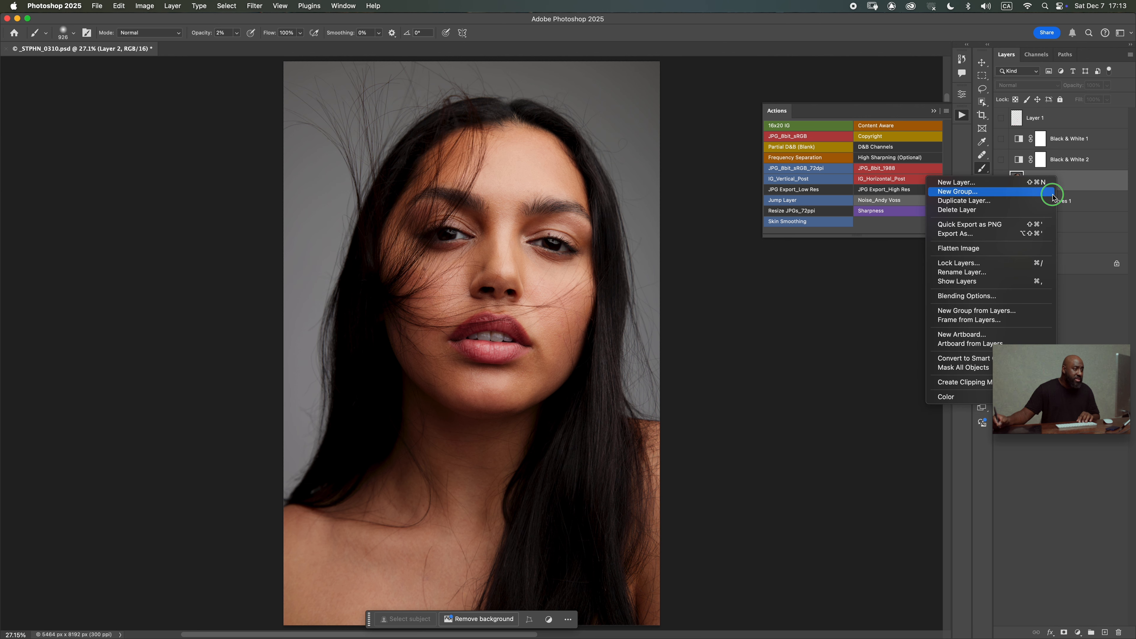
left_click(1095, 326)
left_click(1001, 181)
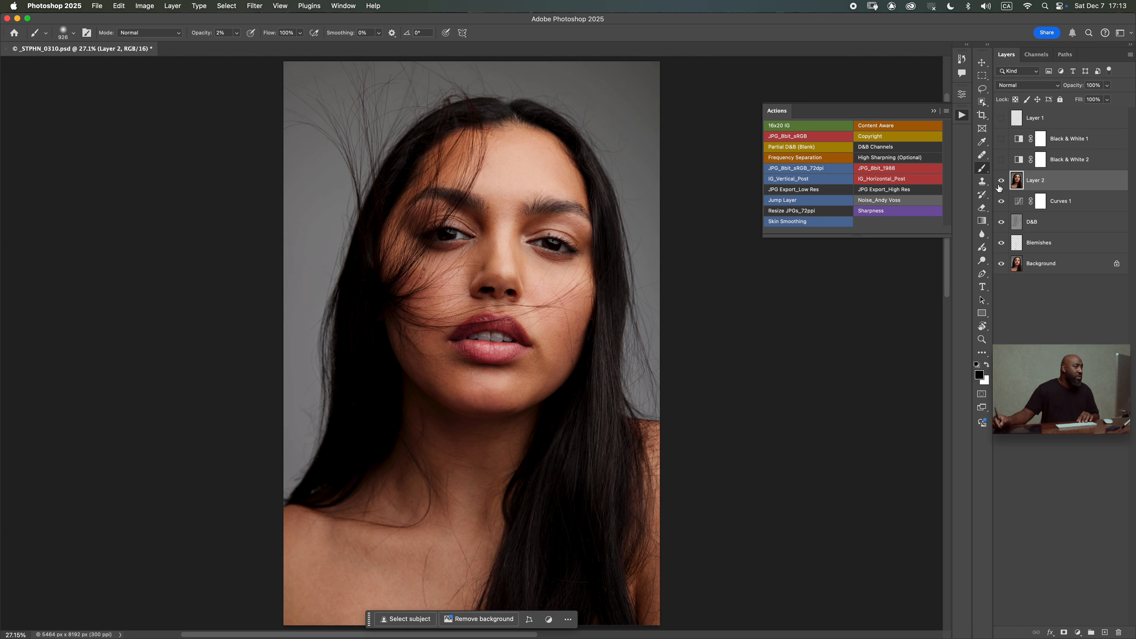
left_click(1001, 181)
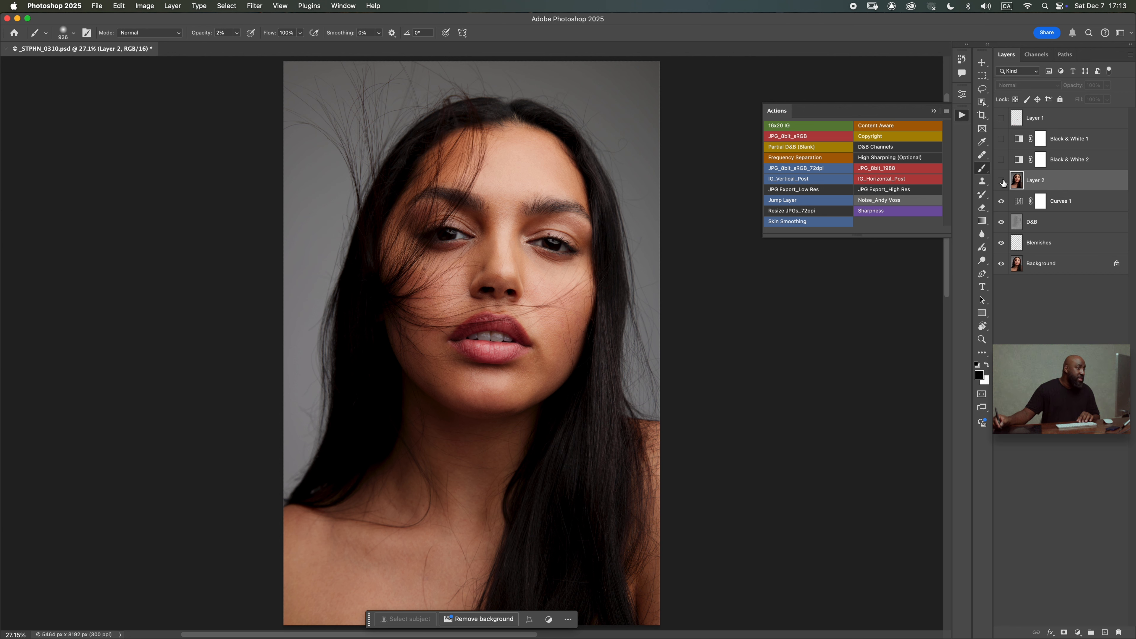
left_click(1002, 182)
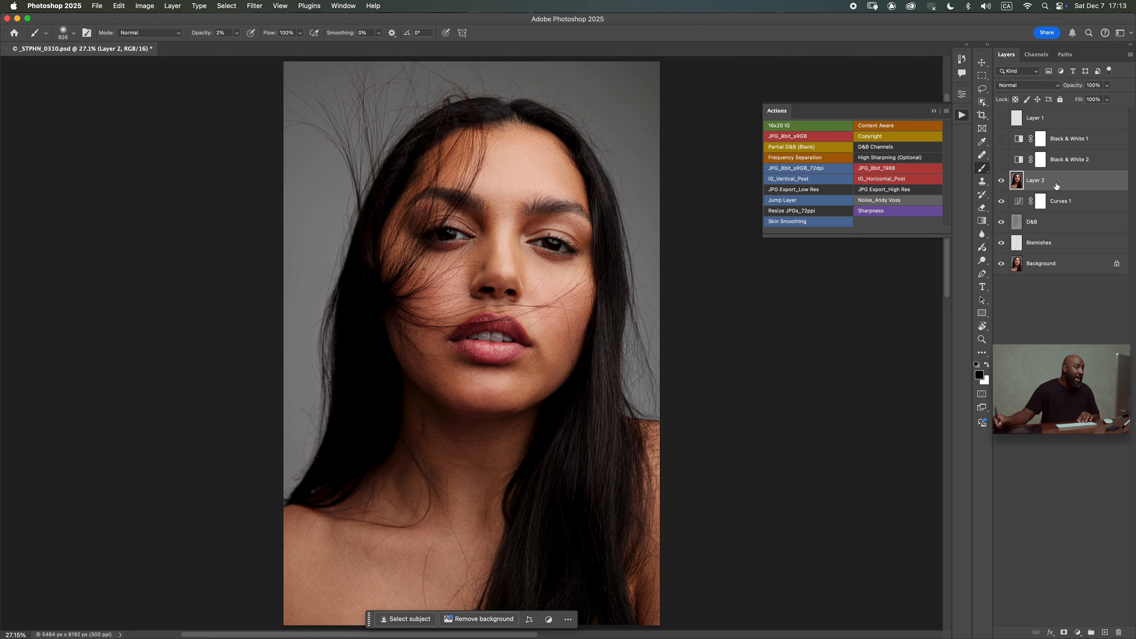
left_click(1001, 182)
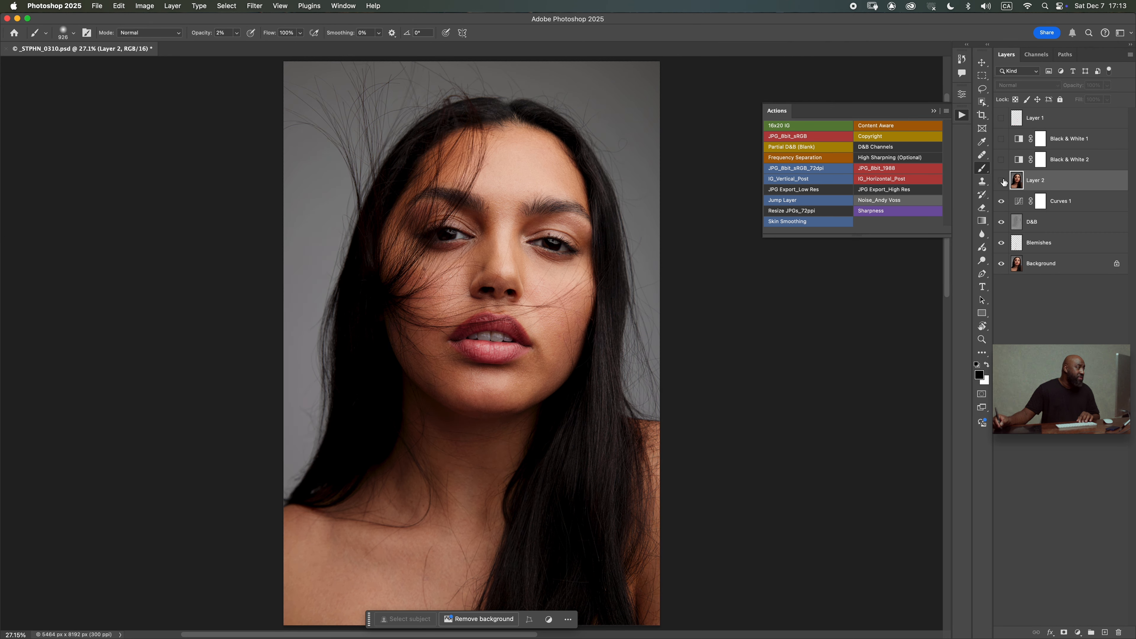
left_click(1002, 182)
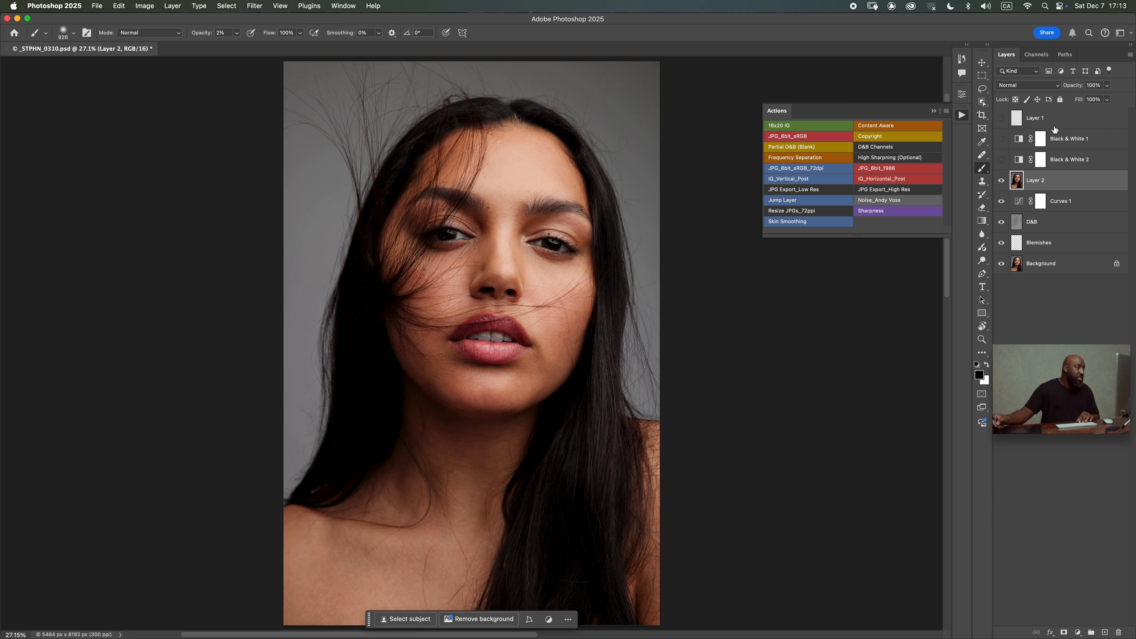
Step: Set Layer 2's opacity to 58% and the D&B layer's opacity to 87%
left_click(1106, 86)
left_click(1089, 100)
left_click(1057, 221)
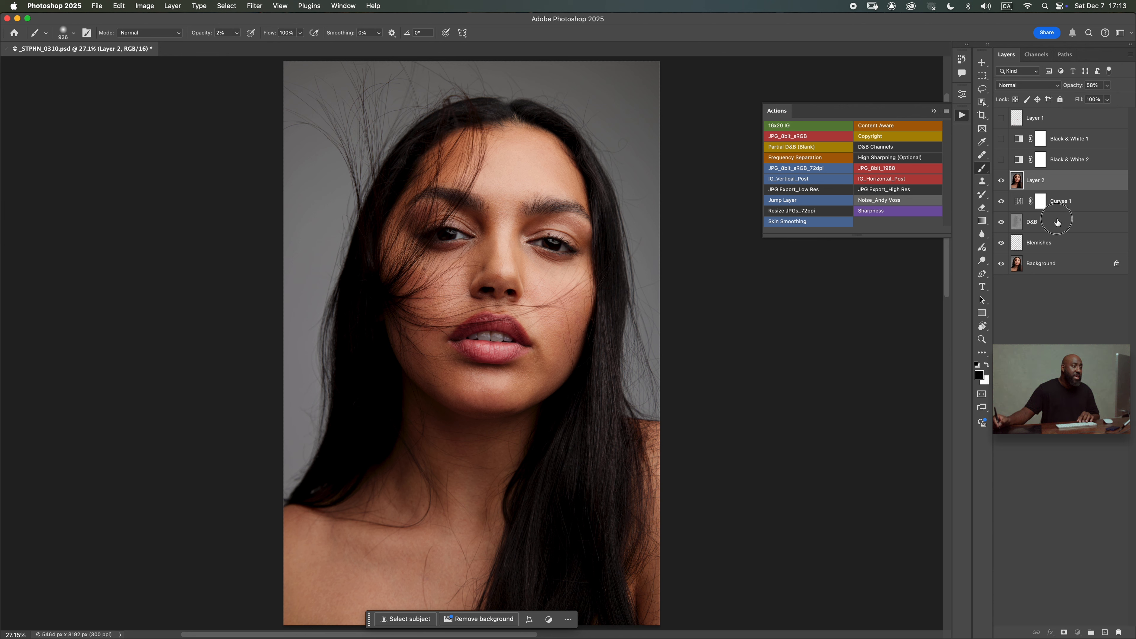
left_click(1107, 85)
left_click_drag(1092, 101, 1092, 100)
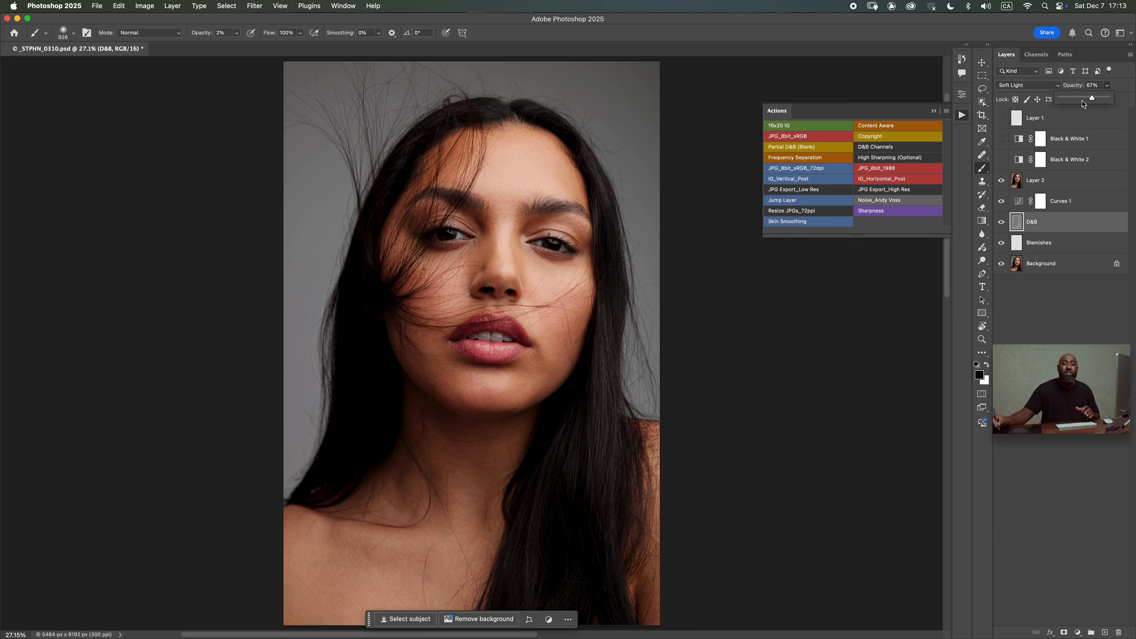
left_click(1033, 220)
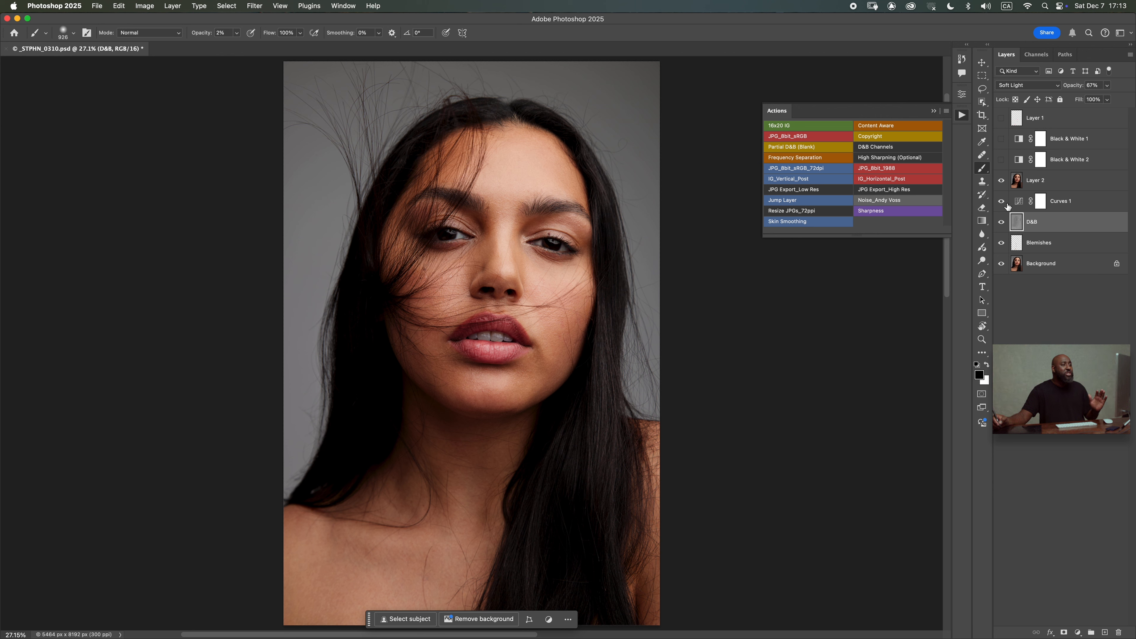
Step: Compare the edit with the original portrait by isolating the Background layer, and restore the other layers
left_click(1001, 264, "alt")
left_click(1001, 263, "alt")
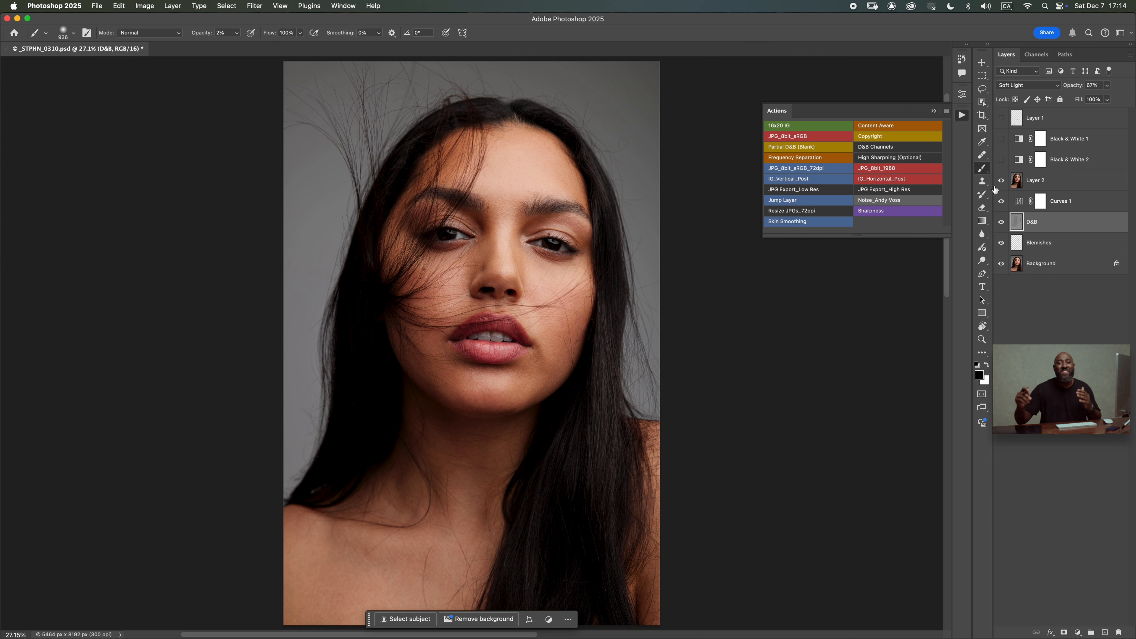
Step: Create another merged layer above Layer 2 with the Jump Layer action and name it Sharpness
left_click(1020, 181)
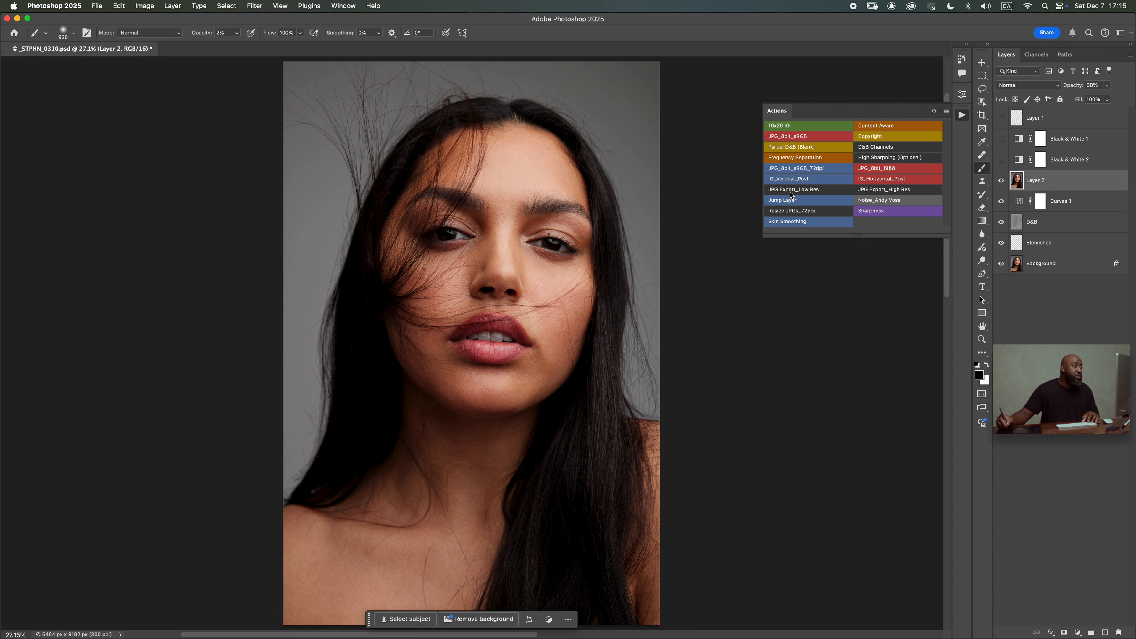
left_click(782, 221)
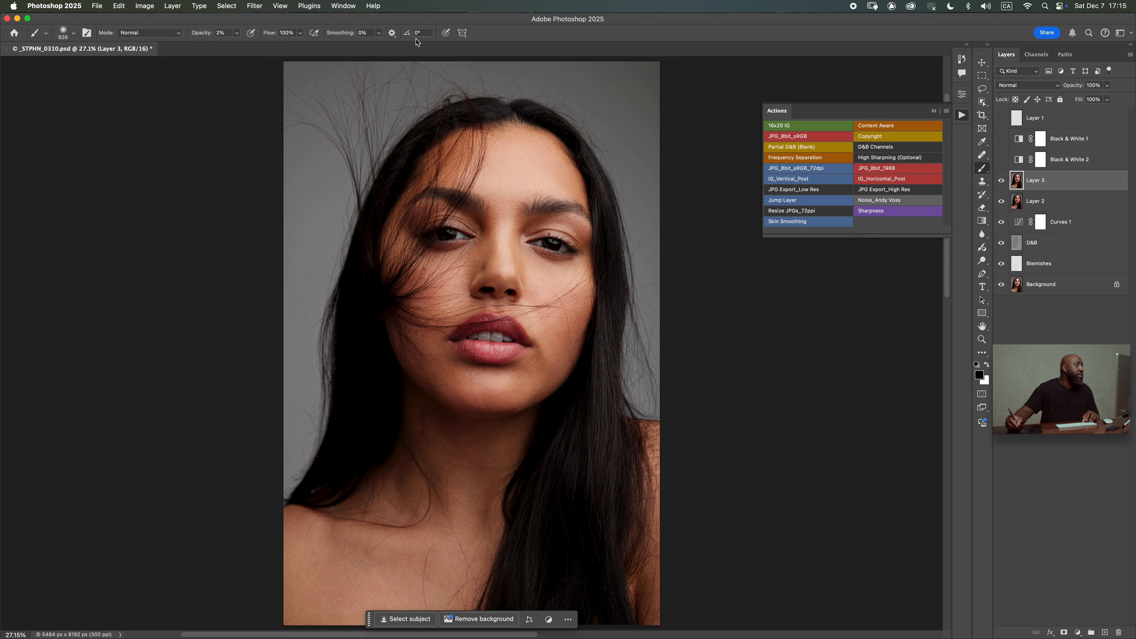
double_click(1035, 181)
type("Sharpn")
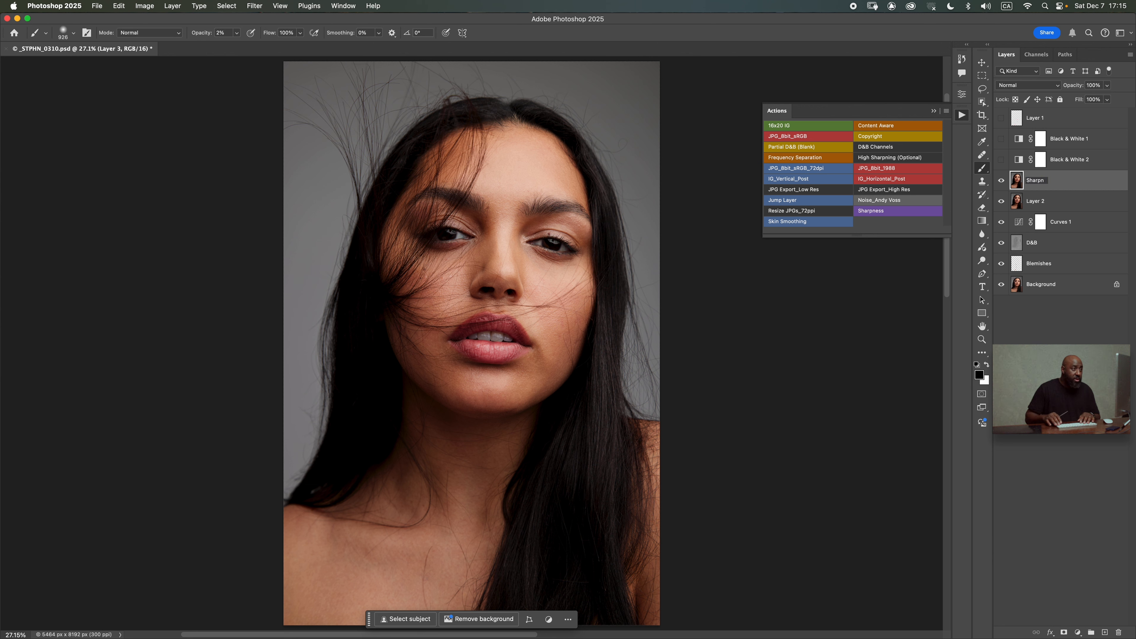
type("ess")
key("Return")
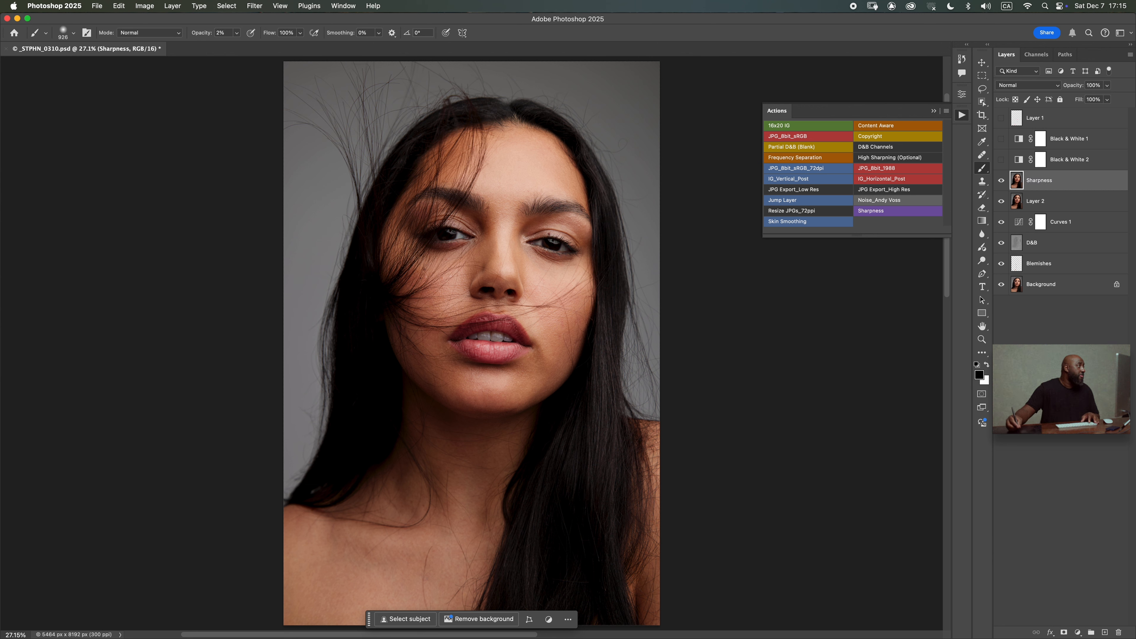
Step: Apply Unsharp Mask to the Sharpness layer with amount 251%, radius 1.7 pixels and threshold 0
left_click(255, 6)
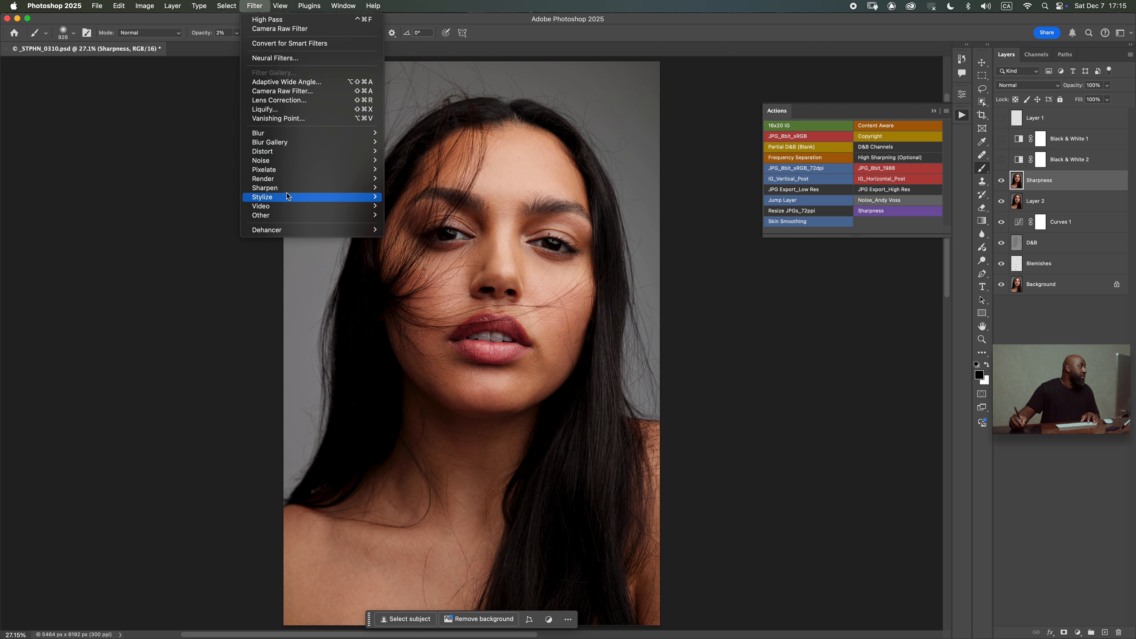
mouse_move(340, 187)
left_click(425, 226)
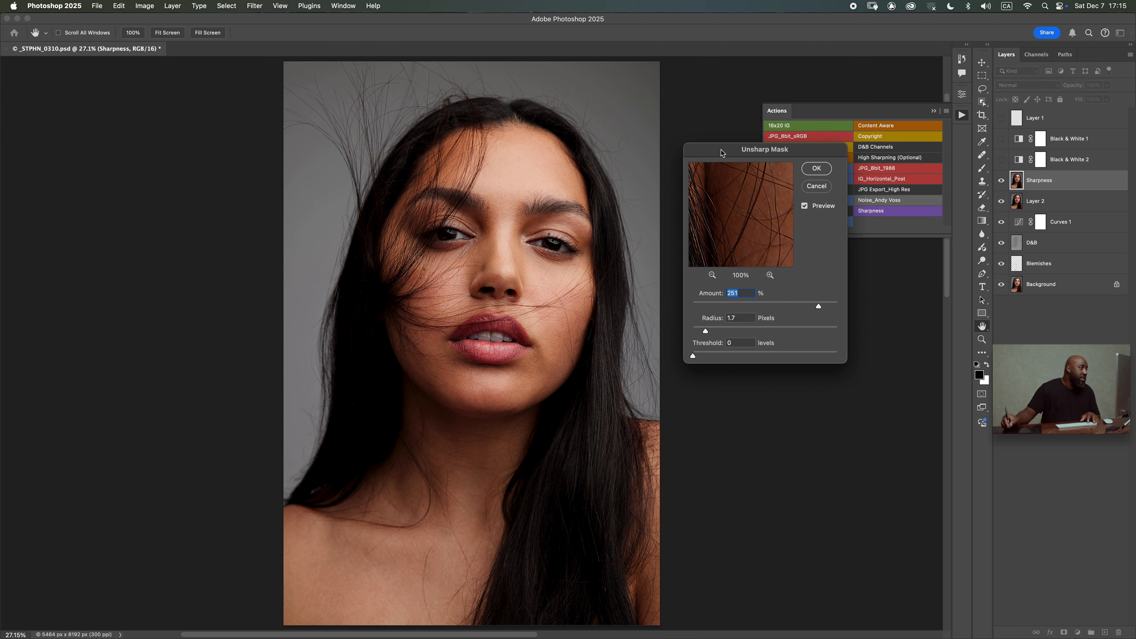
left_click_drag(702, 302, 756, 289)
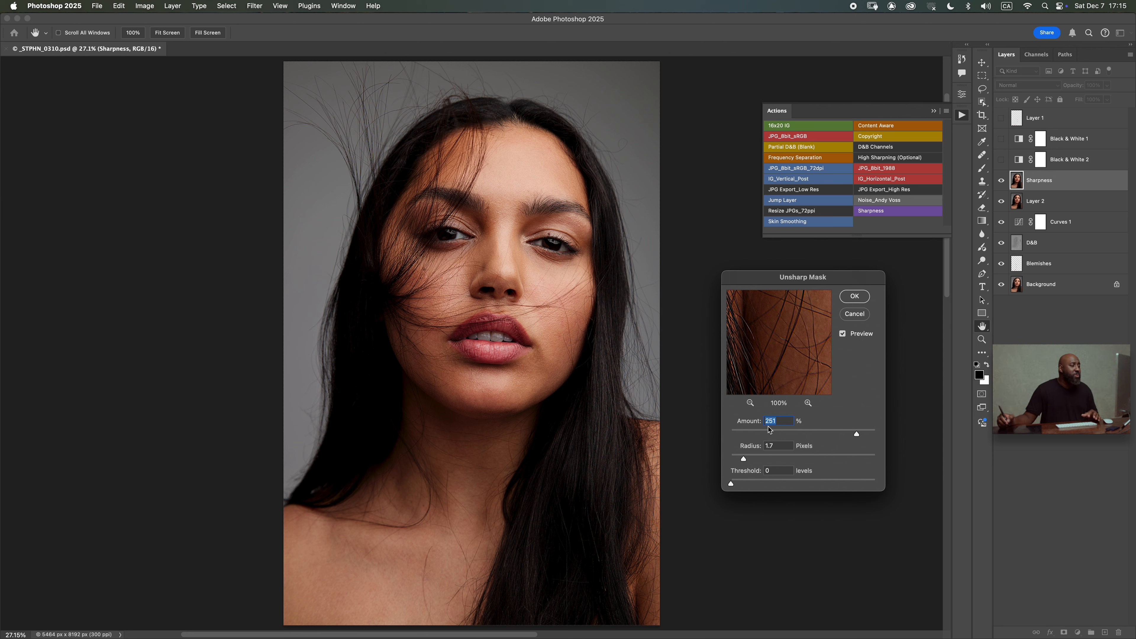
left_click(854, 297)
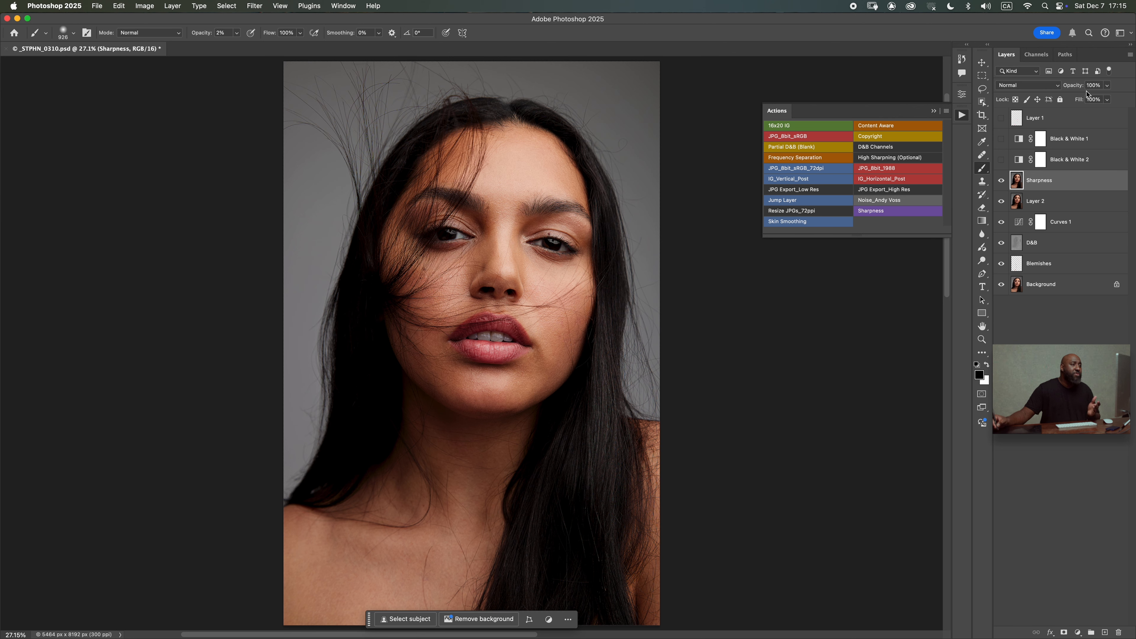
Step: Add a black mask to the Sharpness layer and paint white over the eyes and eyebrows at 20% brush opacity
mouse_move(1107, 87)
left_mouse_down()
mouse_move(1039, 106)
mouse_move(1109, 103)
left_mouse_up()
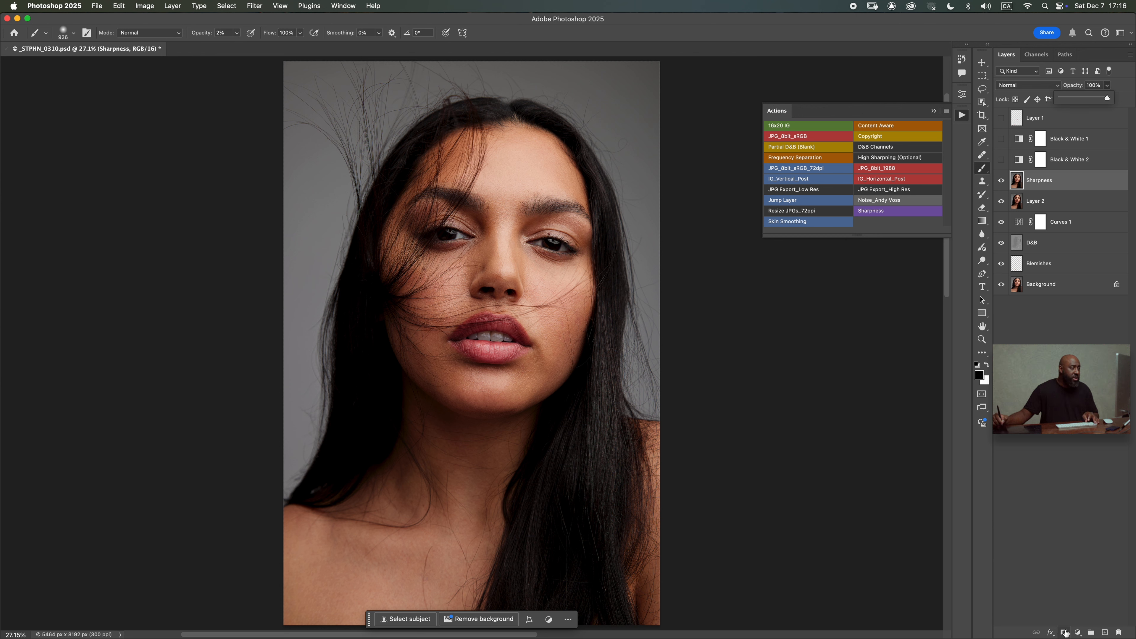
left_click(1064, 632, "alt")
key("2")
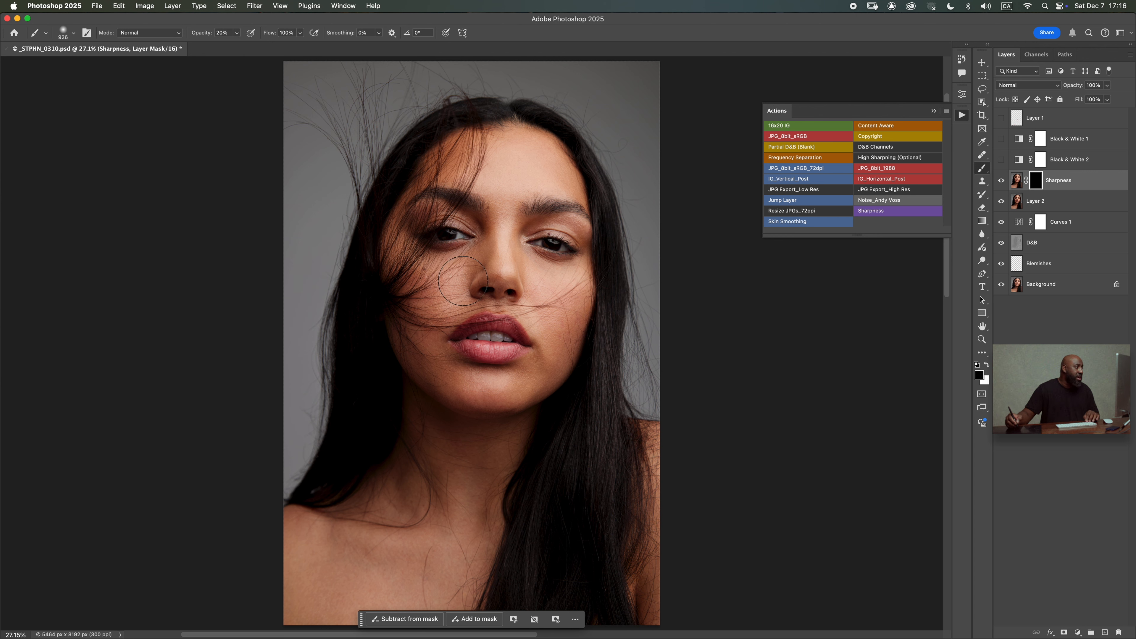
left_click_drag(561, 242, 545, 247)
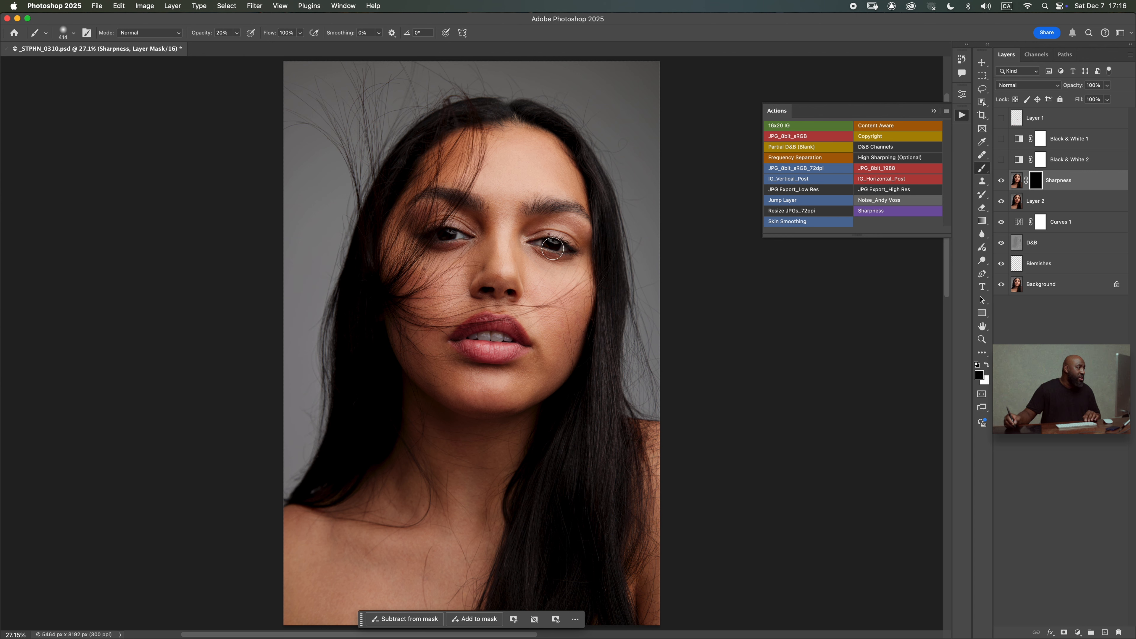
key("x")
mouse_move(557, 247)
left_mouse_down()
mouse_move(584, 249)
mouse_move(542, 242)
mouse_move(576, 250)
left_mouse_up()
right_click(520, 209)
mouse_move(520, 209)
left_mouse_down("ctrl+alt")
mouse_move(507, 209)
mouse_move(561, 205)
mouse_move(542, 210)
left_mouse_up("ctrl+alt")
left_click_drag(439, 200, 462, 198)
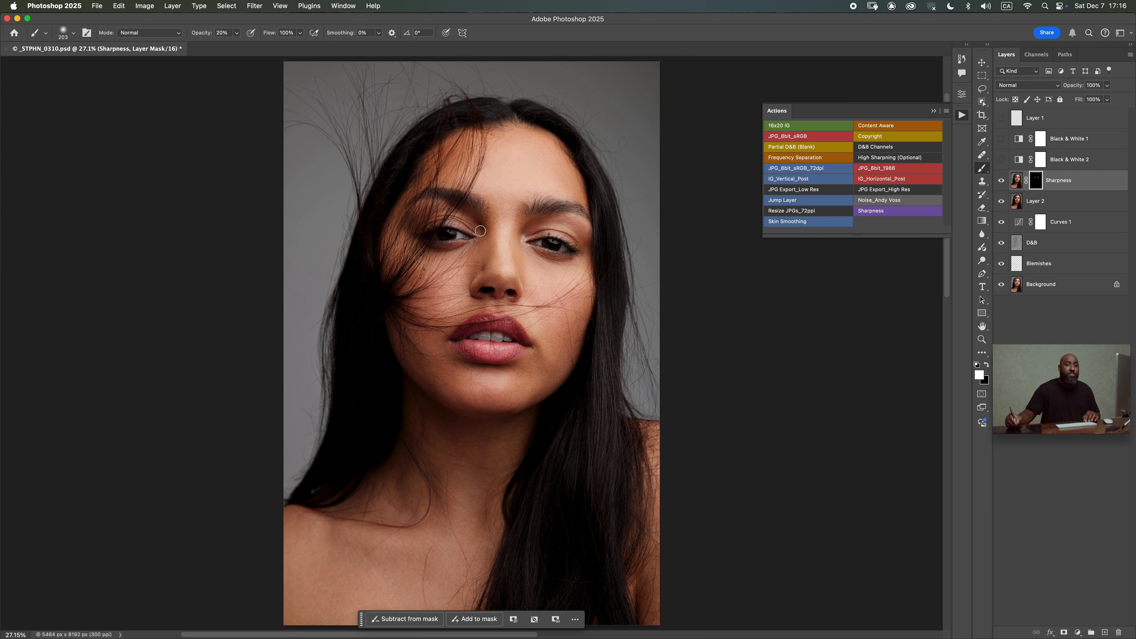
Step: Enlarge the brush and paint white over the hair on both sides of the face in the Sharpness mask
right_click(572, 398)
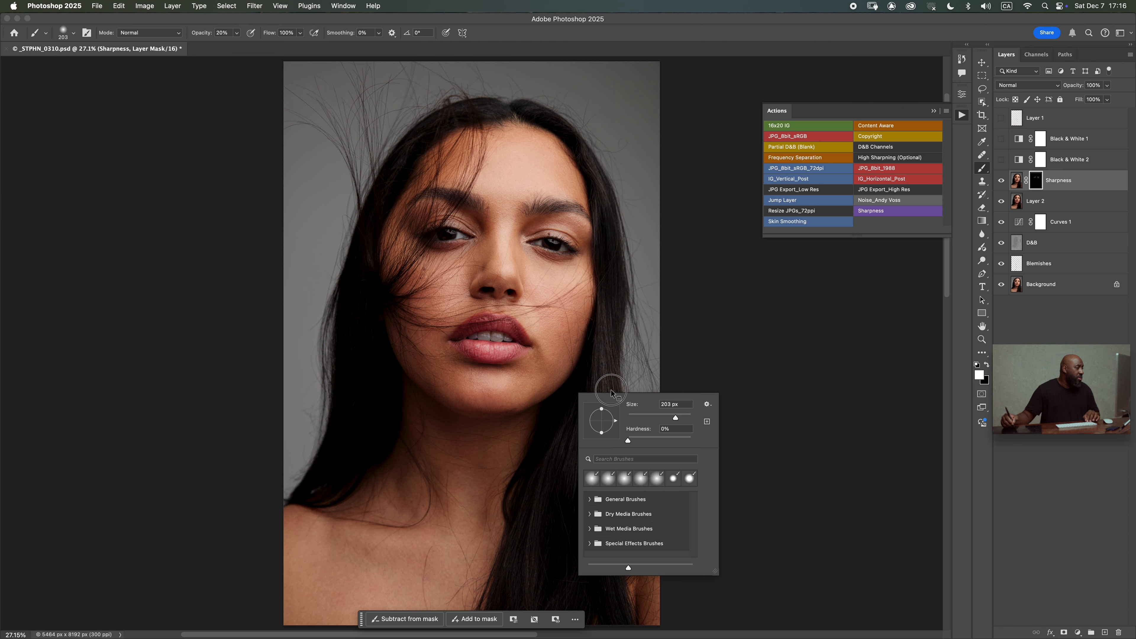
left_click_drag(604, 352, 621, 353, "ctrl+alt")
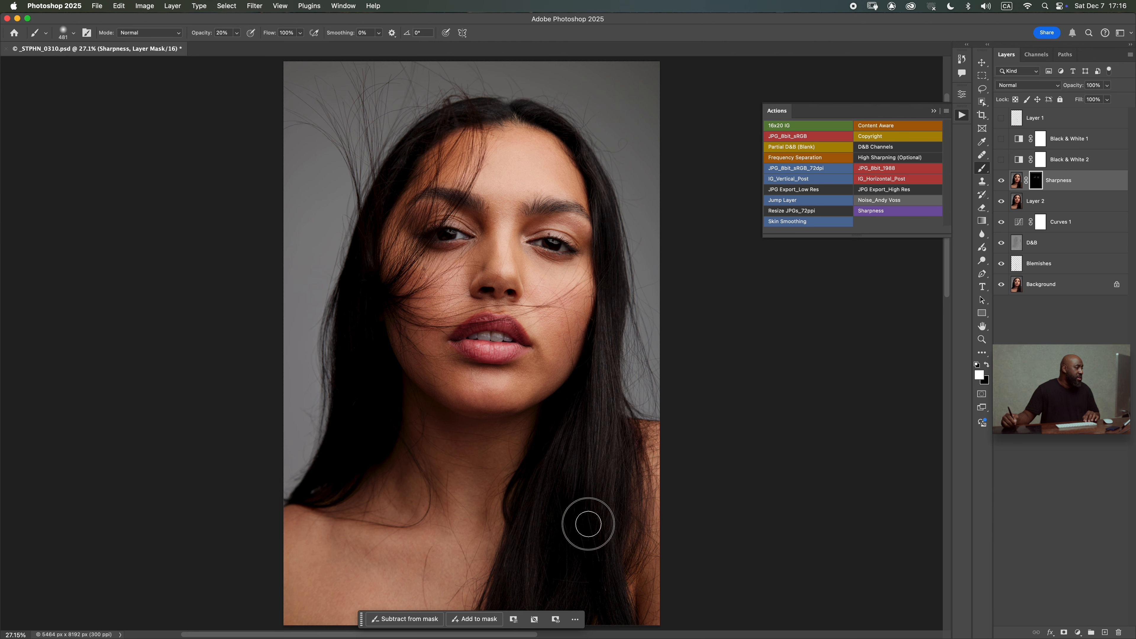
left_click_drag(596, 193, 567, 145, "ctrl+alt")
left_click_drag(388, 170, 361, 330)
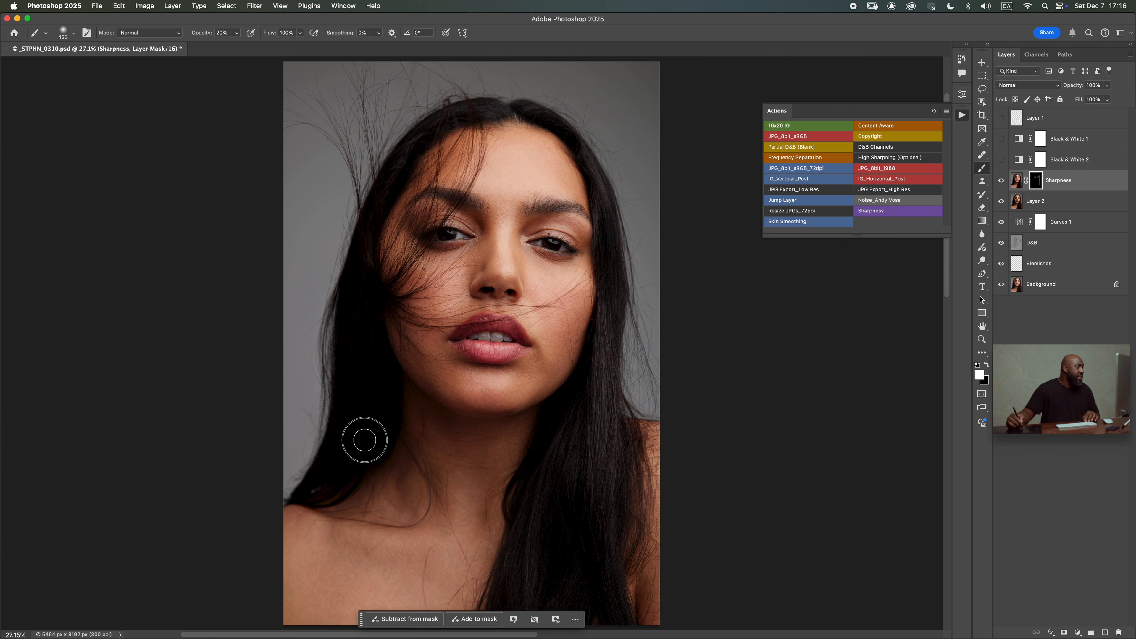
Step: Compare the sharpened portrait with the isolated Background layer, restore the other layers, and select the Sharpness layer's image
left_click(1001, 286, "alt")
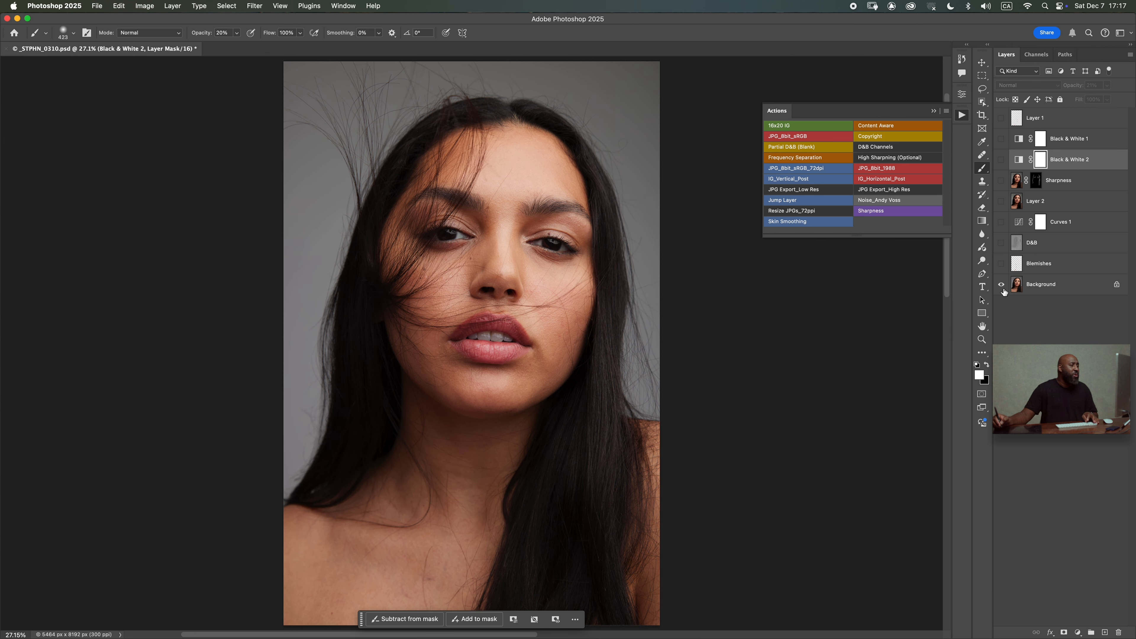
left_click(1002, 286, "alt")
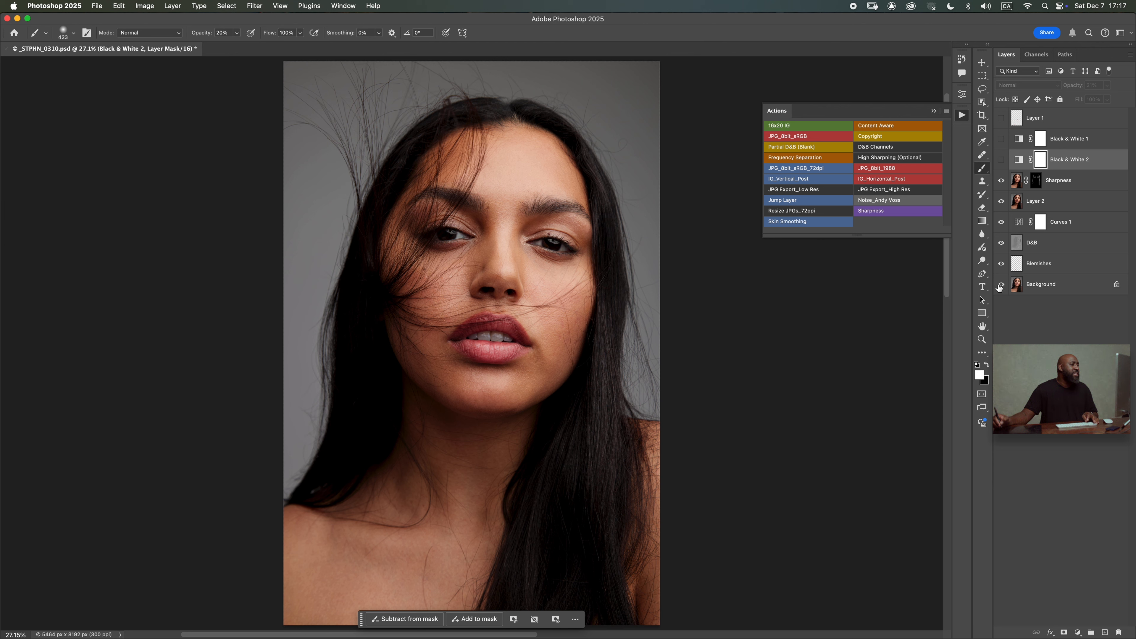
left_click(1001, 287, "alt")
left_click(1001, 286, "alt")
left_click(1070, 184)
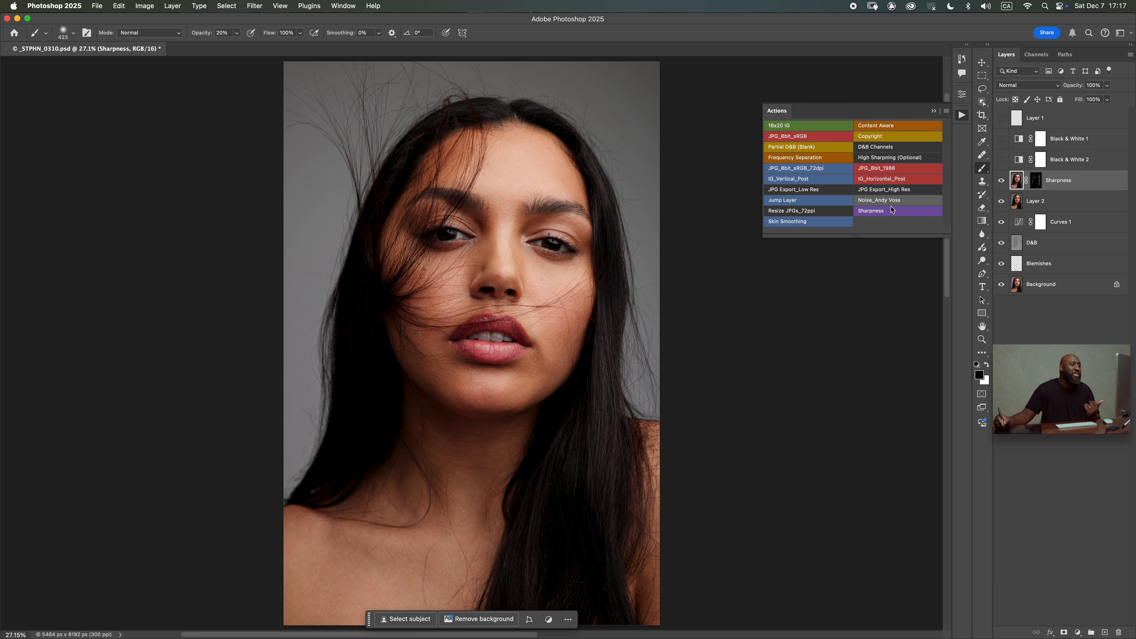
Step: Run the Noise action above the Sharpness layer, adding monochromatic Gaussian noise with an amount of 68.32%
left_click(879, 202)
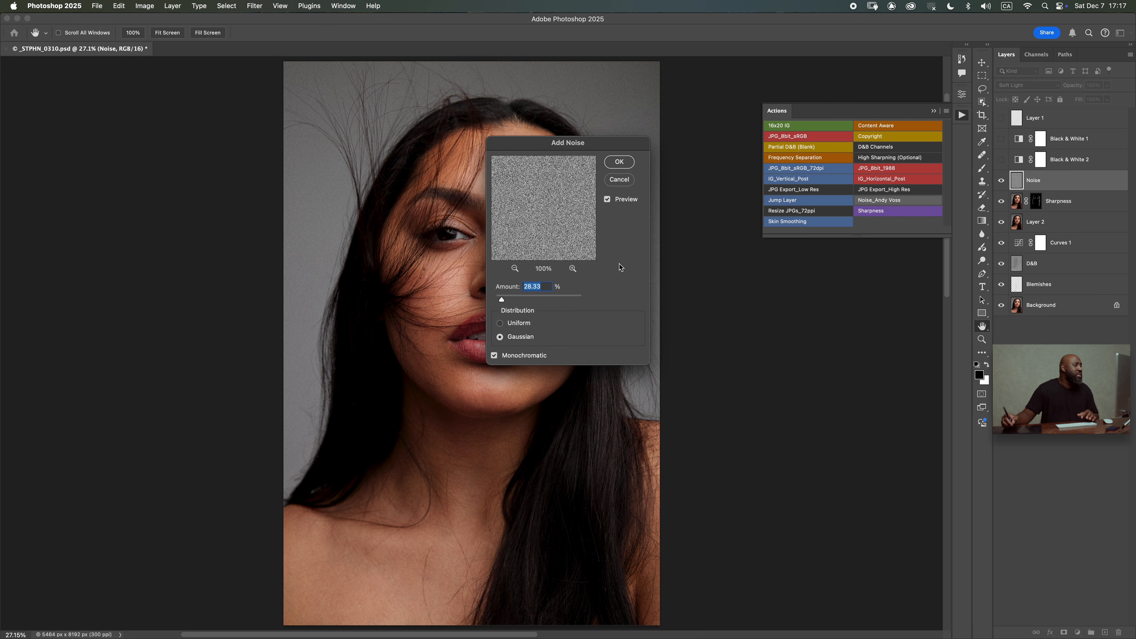
left_click_drag(593, 153, 646, 152)
left_click_drag(555, 299, 561, 299)
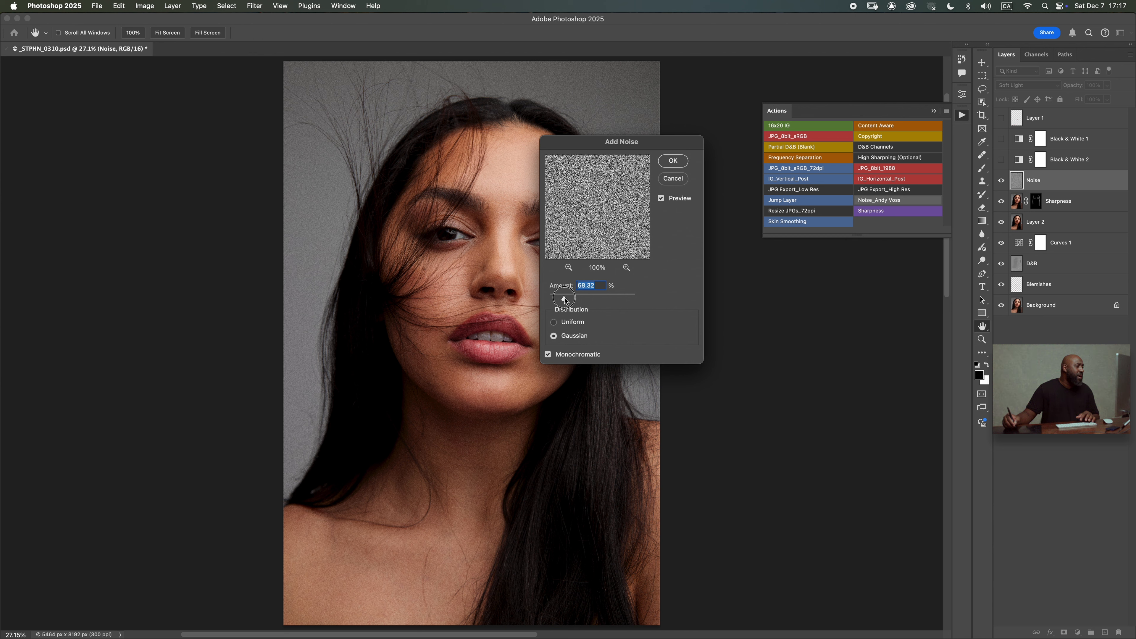
left_click(672, 161)
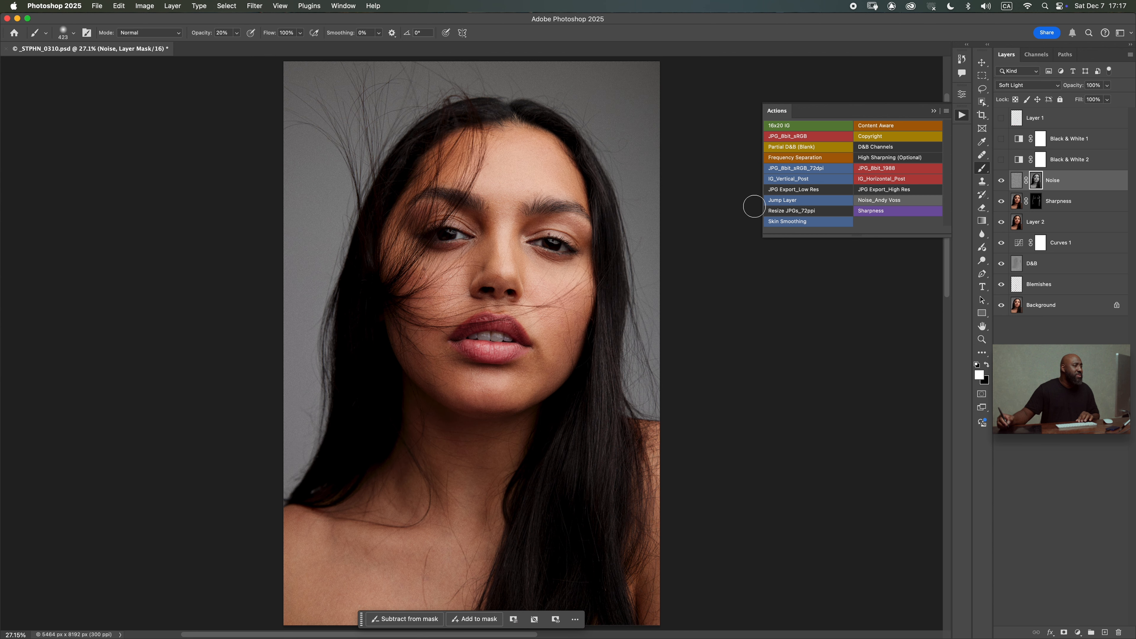
Step: Inspect the grain on the face up close and examine the Noise layer's mask on its own against the full image
mouse_move(540, 239)
left_mouse_down()
mouse_move(636, 250)
mouse_move(611, 250)
left_mouse_up()
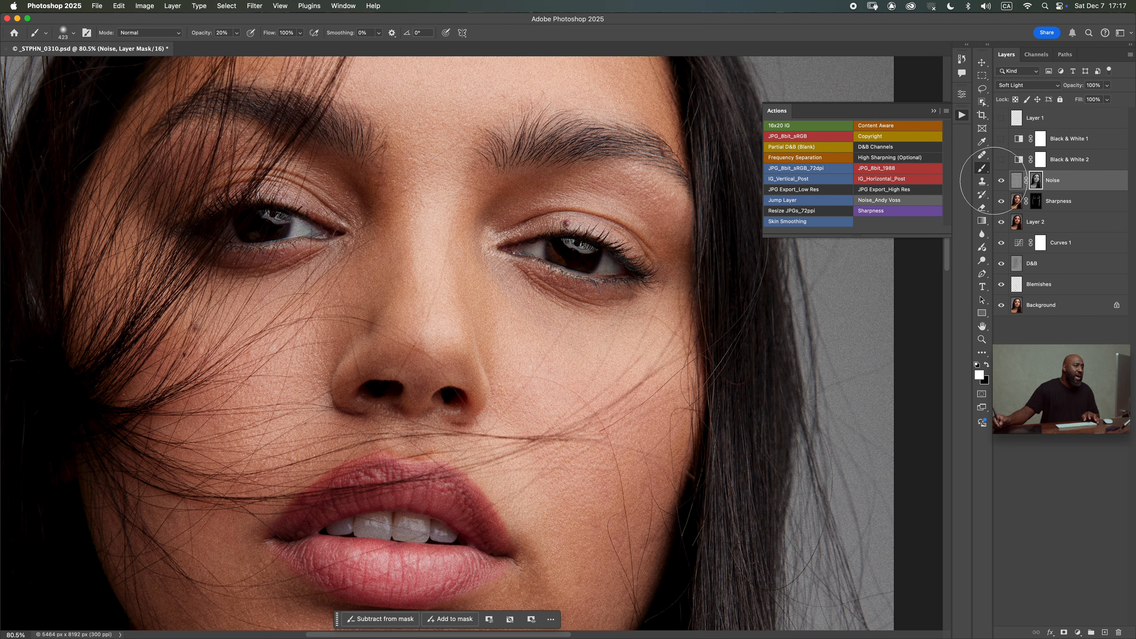
left_click(1036, 182, "alt")
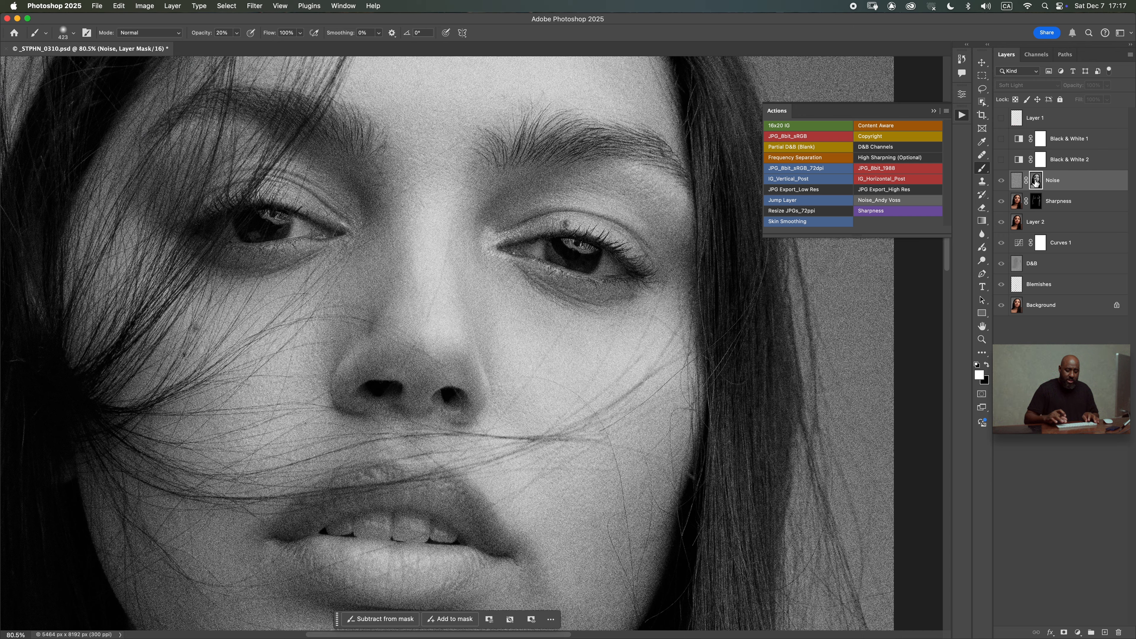
left_click(1036, 181, "alt")
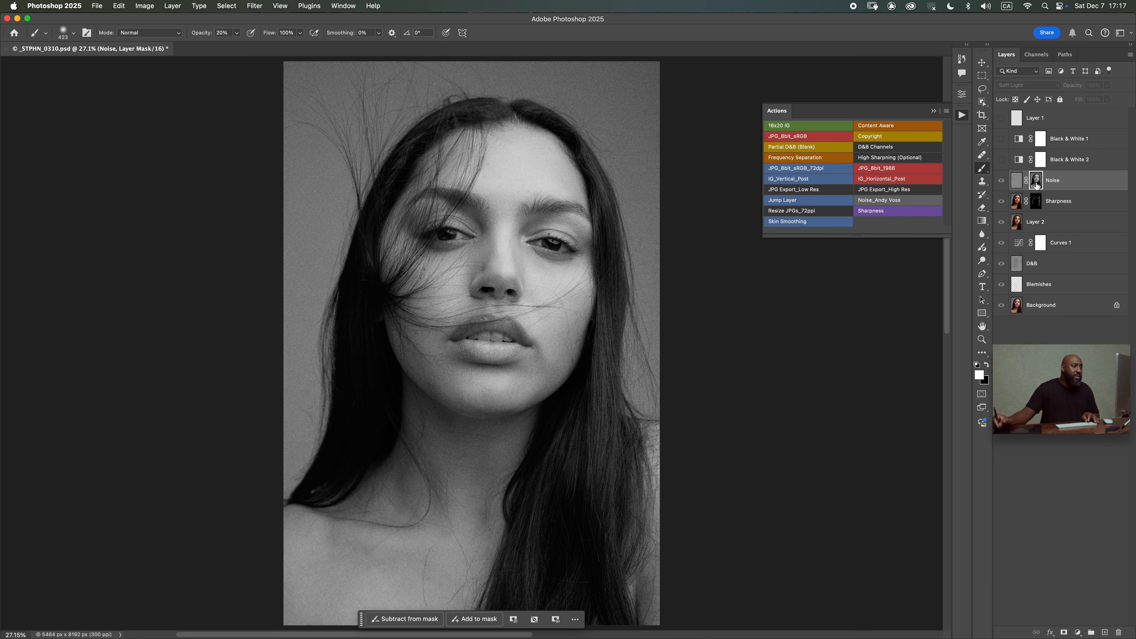
left_click(1036, 185, "alt")
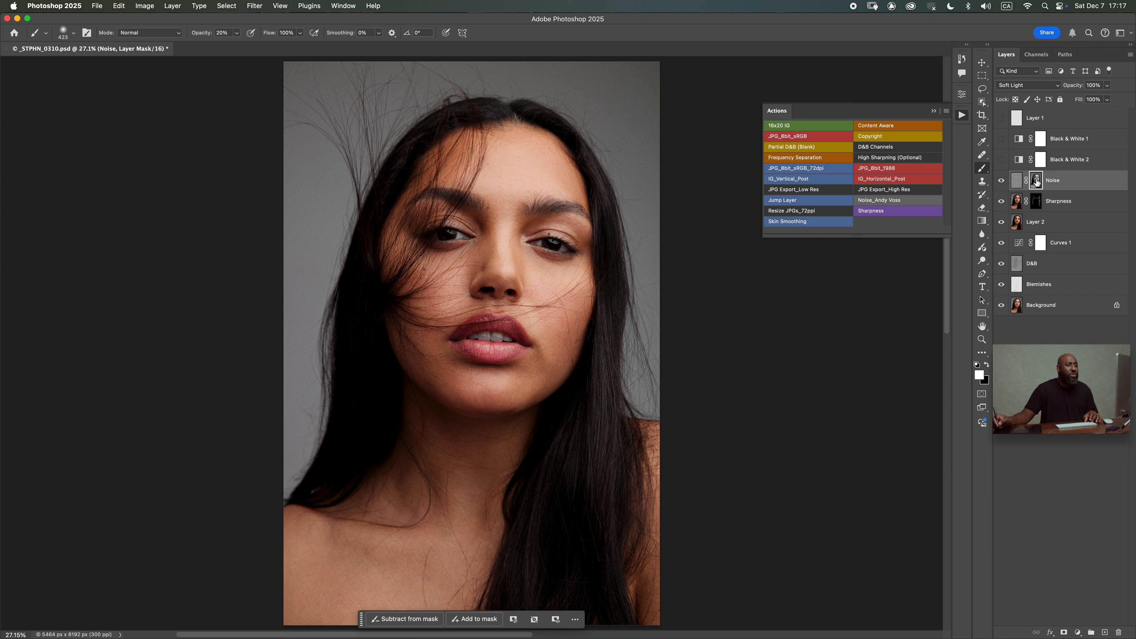
Step: Lower the Noise layer's opacity to 50%, select its layer thumbnail instead of the mask, and save the document
left_click(1107, 84)
left_click_drag(1110, 97, 1084, 101)
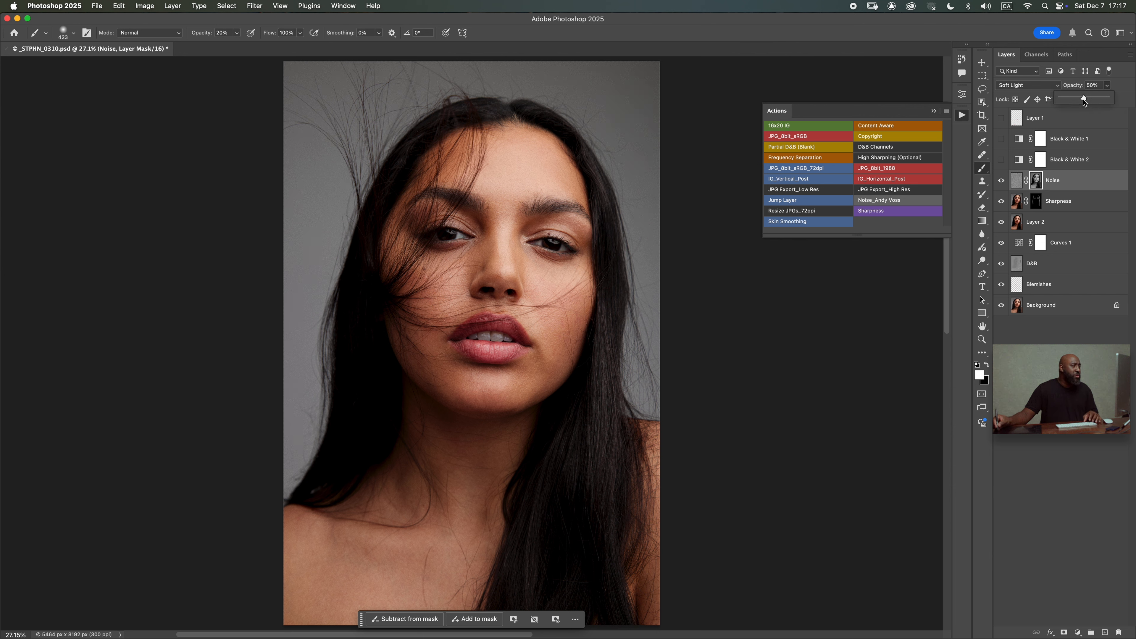
left_click(1020, 183)
key("super+s")
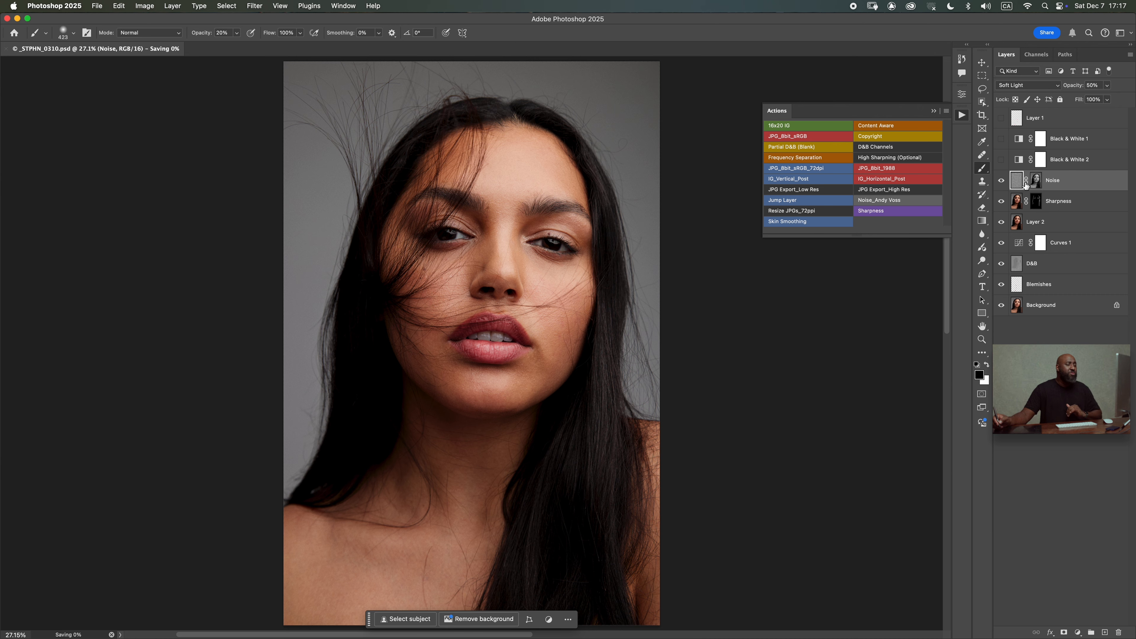